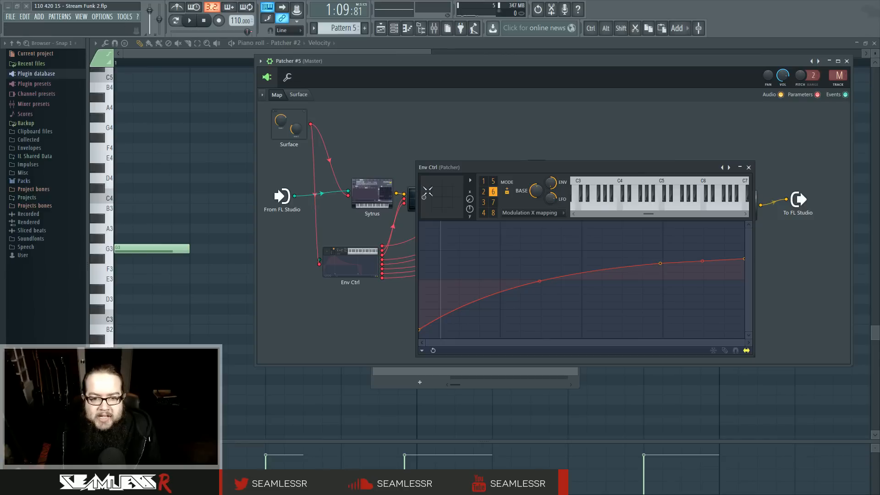
Show the mapping curve of envelope 5 in Env Ctrl, close its editor and reposition the Patcher #5 window
mouse_move(493, 182)
left_mouse_down()
mouse_move(487, 212)
mouse_move(485, 182)
mouse_move(493, 212)
mouse_move(494, 187)
left_mouse_up()
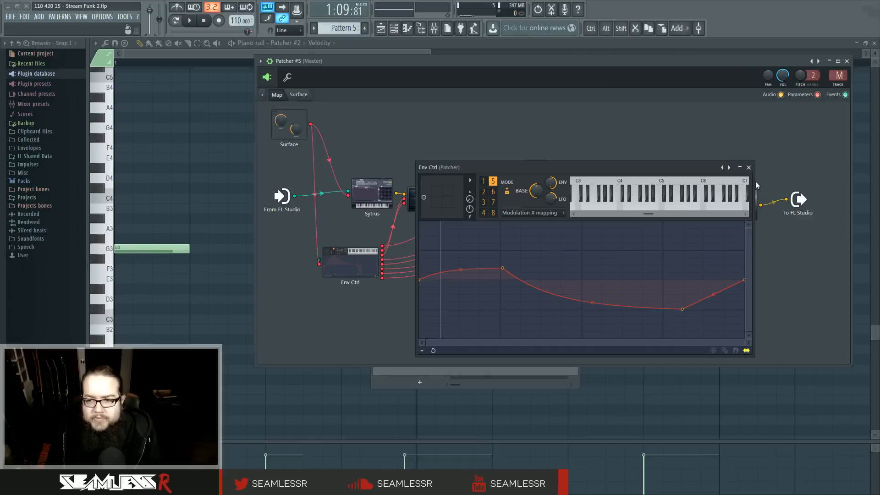
left_click(749, 167)
left_click_drag(566, 59, 563, 75)
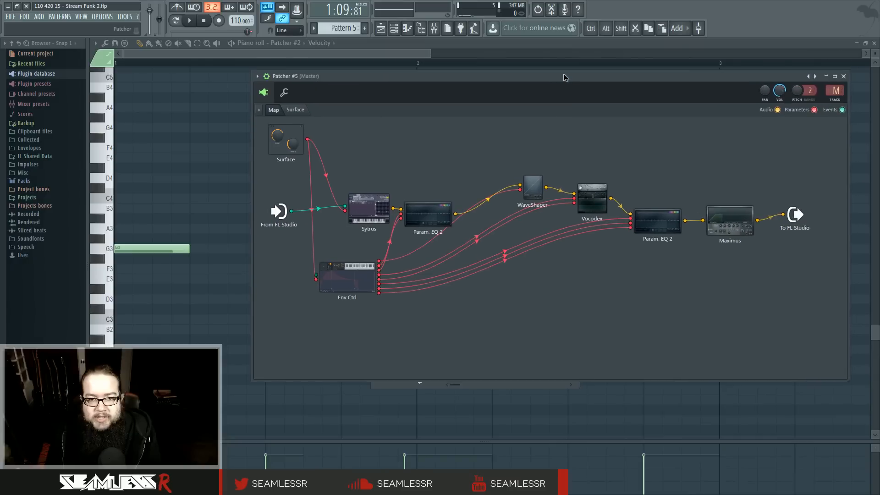
Bring up the playlist and clear the time selection covering bars 33 and 34
left_click(395, 29)
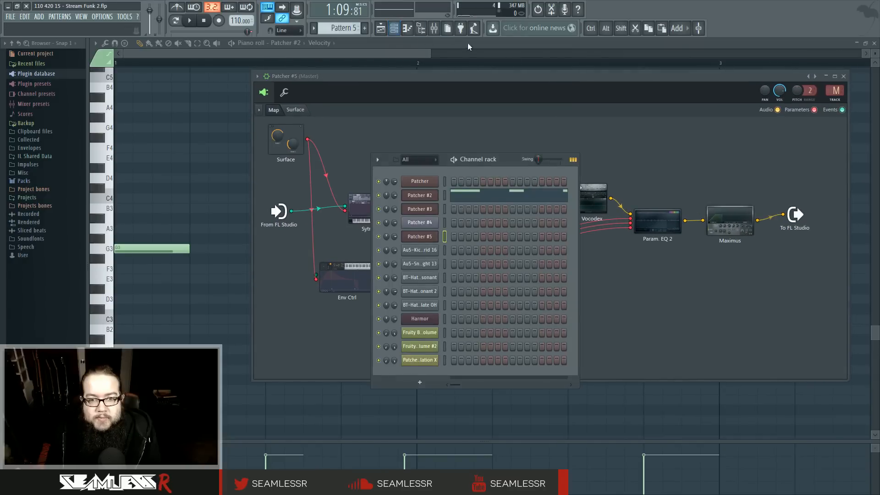
left_click(393, 28)
left_click(380, 28)
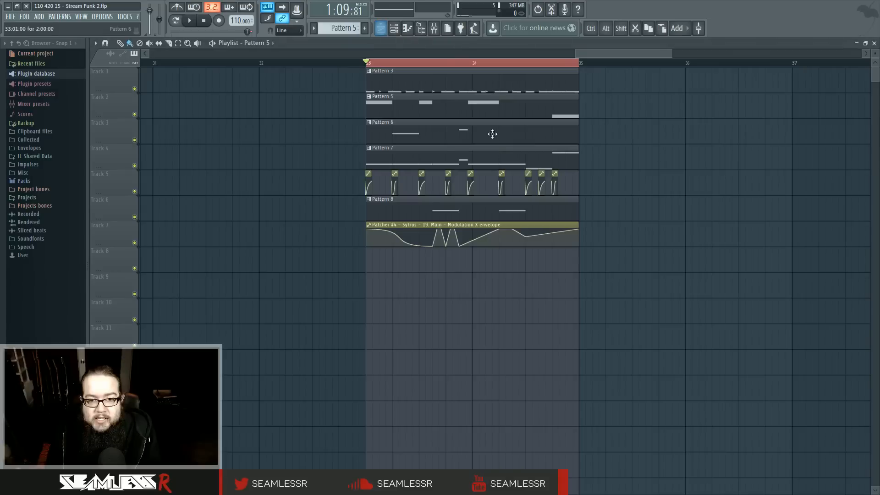
left_click(506, 65, "ctrl")
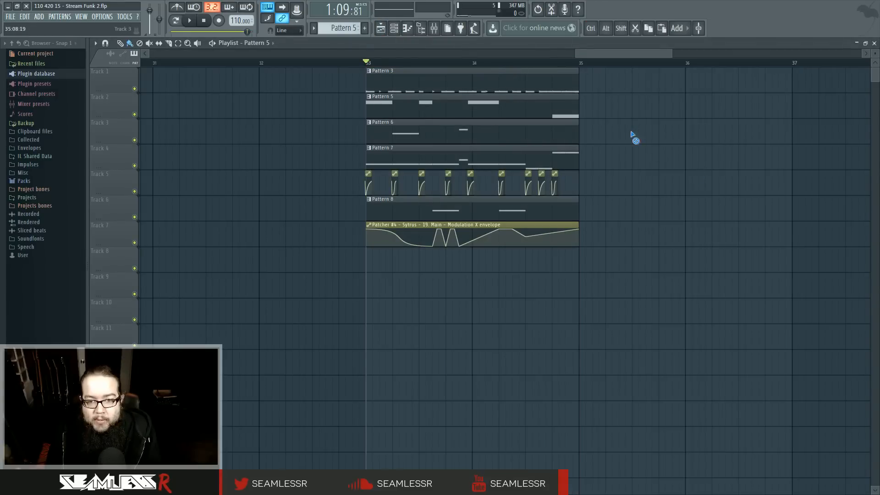
Create a new empty pattern and accept its default name
left_click(393, 28)
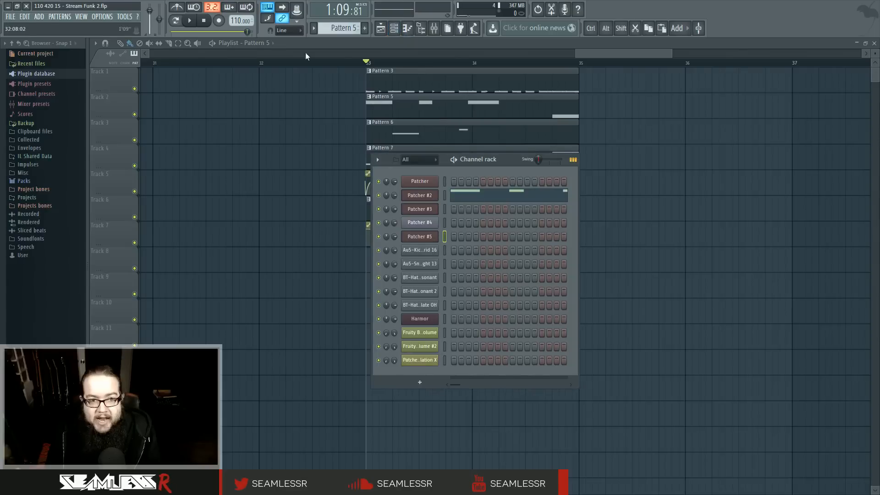
left_click(341, 29)
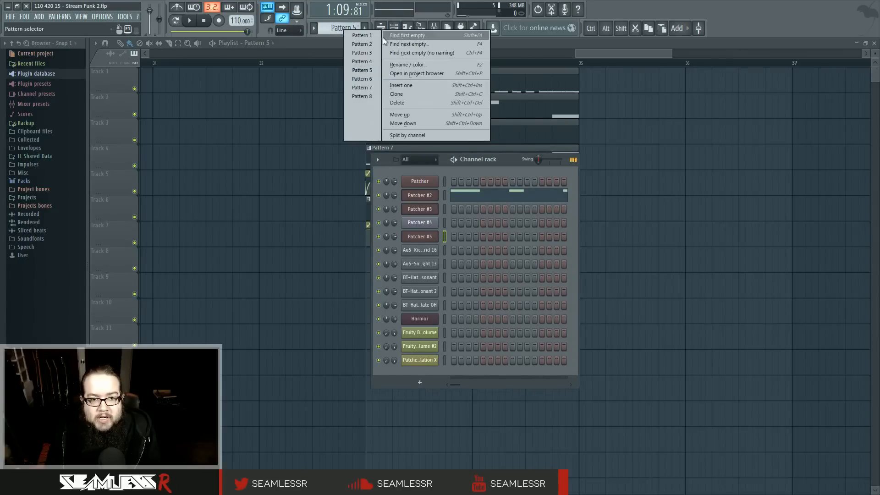
left_click(383, 37)
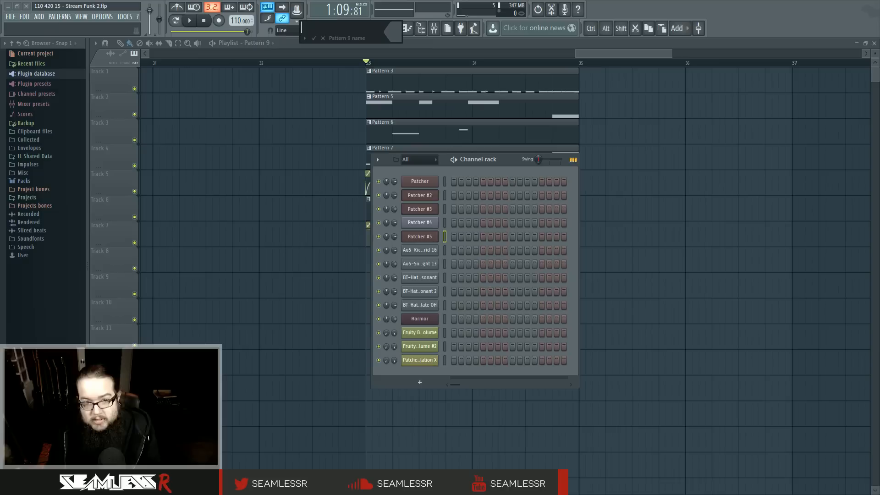
key("Return")
Audition low pitches in the Patcher #5 piano roll and place an E1 note at the start of Pattern 9
right_click(437, 233)
left_click(452, 237)
scroll(377, 290, "down", 5)
scroll(202, 322, "down", 5)
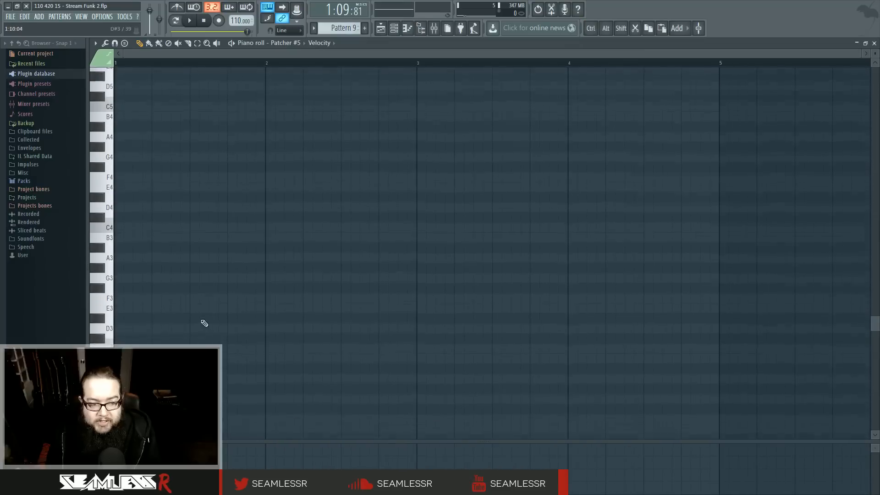
left_click(103, 304)
left_click(102, 303)
scroll(217, 226, "down", 5)
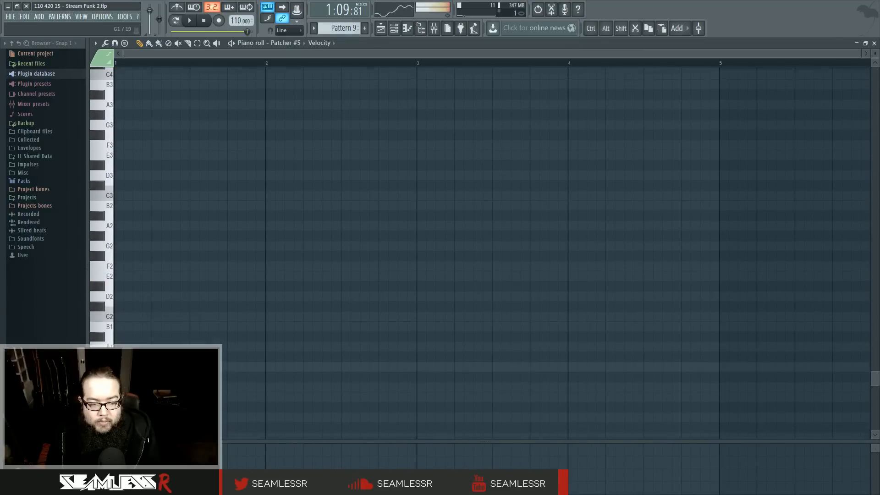
scroll(126, 394, "down", 1)
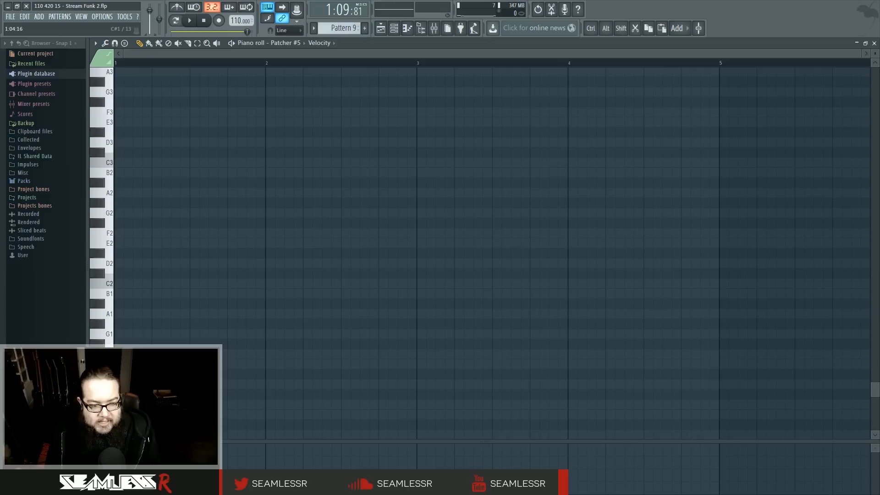
left_click(120, 364)
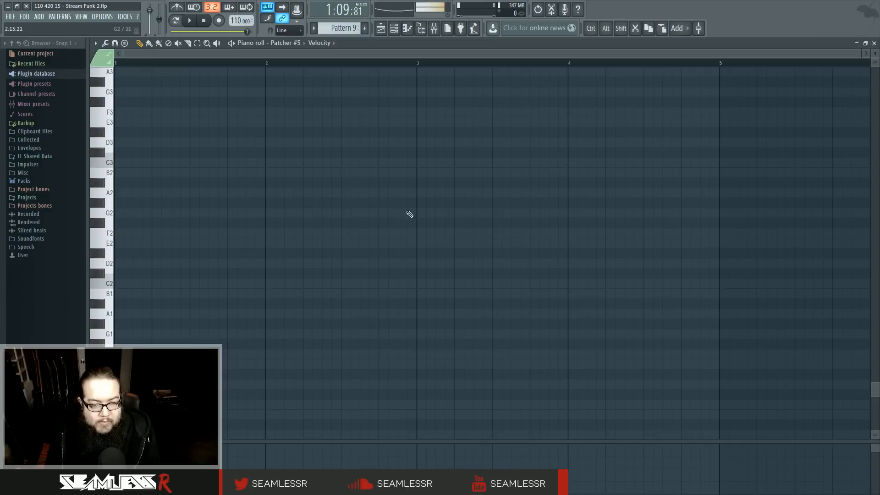
Place Pattern 9 on Track 8 halfway through bar 34 and trim the clip to the length of its note
left_click(381, 29)
left_click(523, 261)
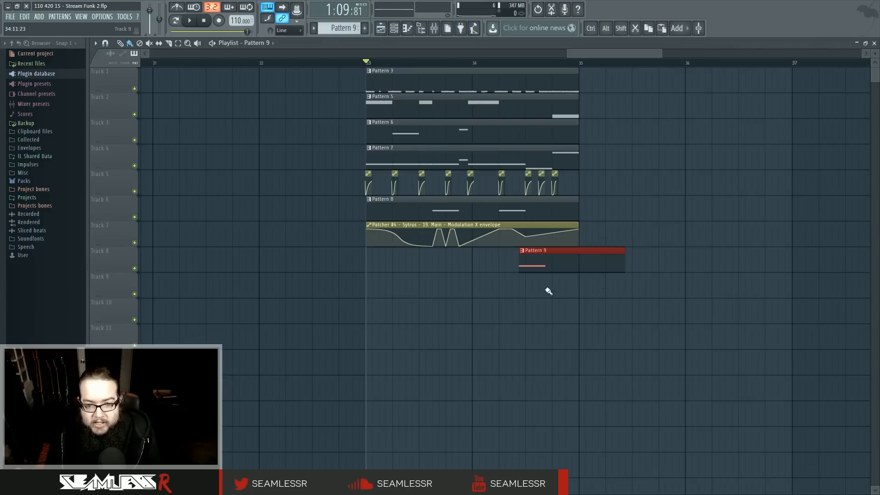
scroll(566, 289, "up", 4)
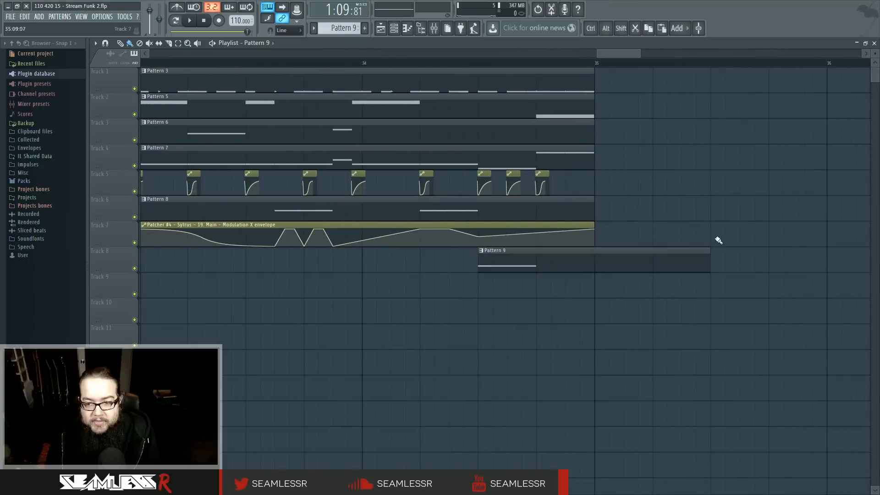
left_click_drag(708, 252, 536, 252)
Review the notes of Pattern 5 and Pattern 9 in the piano roll and return to the playlist
double_click(519, 117)
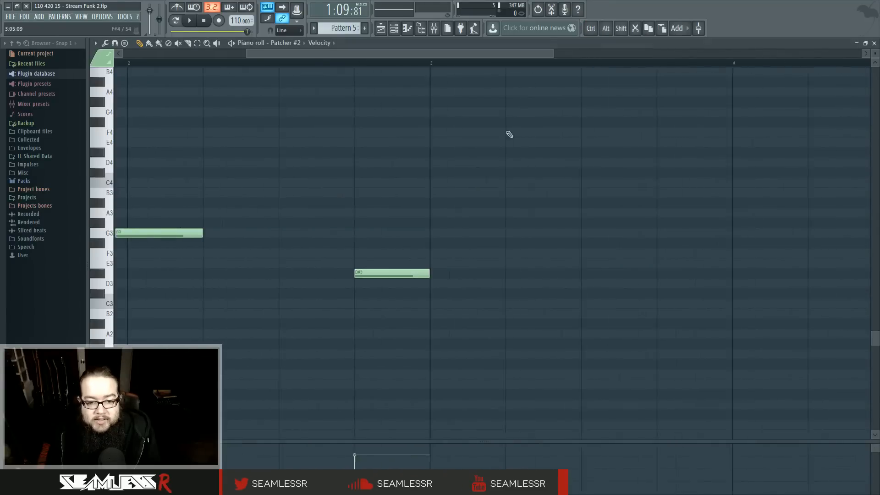
left_click(381, 28)
double_click(502, 258)
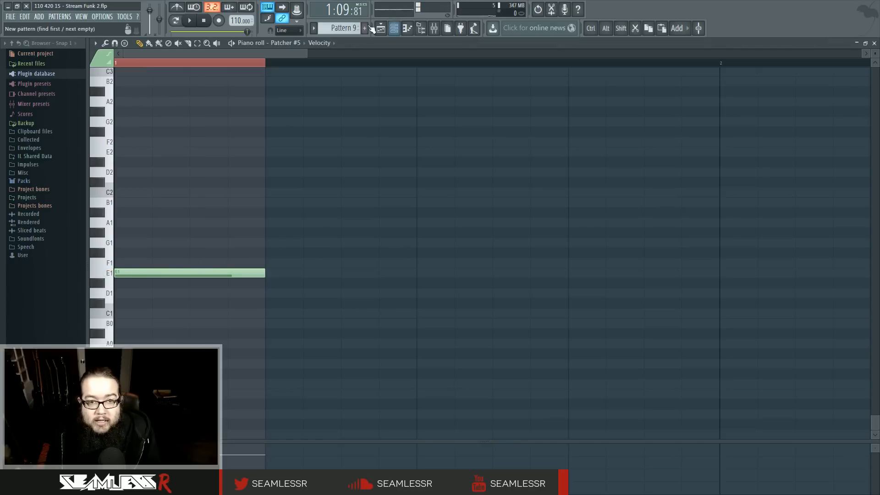
left_click(380, 31)
left_click_drag(486, 54, 631, 61)
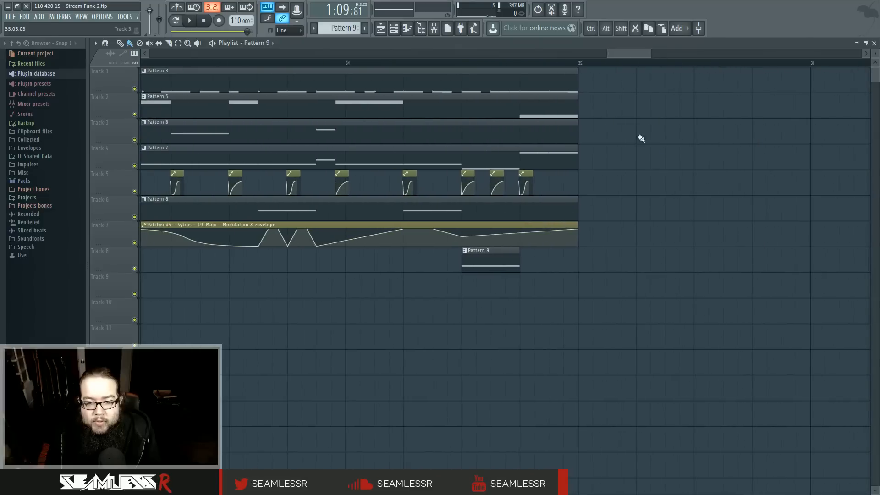
Select the Pattern 9 clip's time range for looping, assign Patcher #5 to mixer track 24 and audition it
left_click_drag(462, 68, 520, 68)
left_click(394, 28)
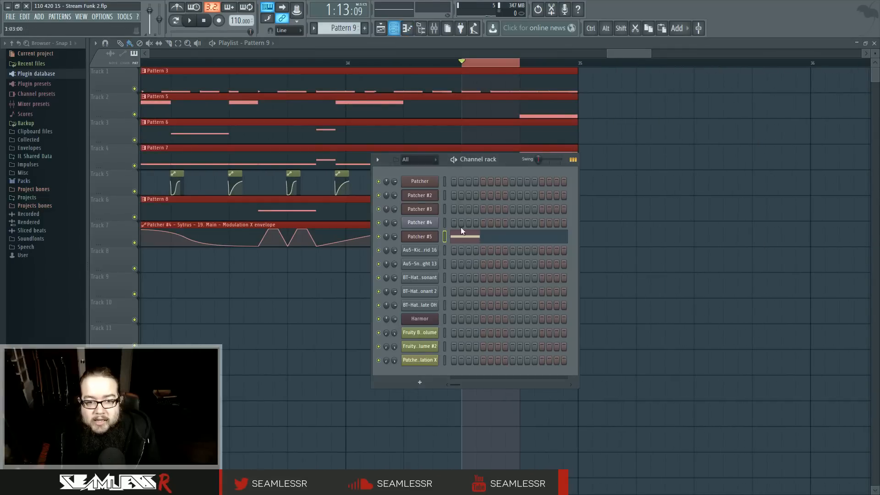
left_click(419, 236)
key("F9")
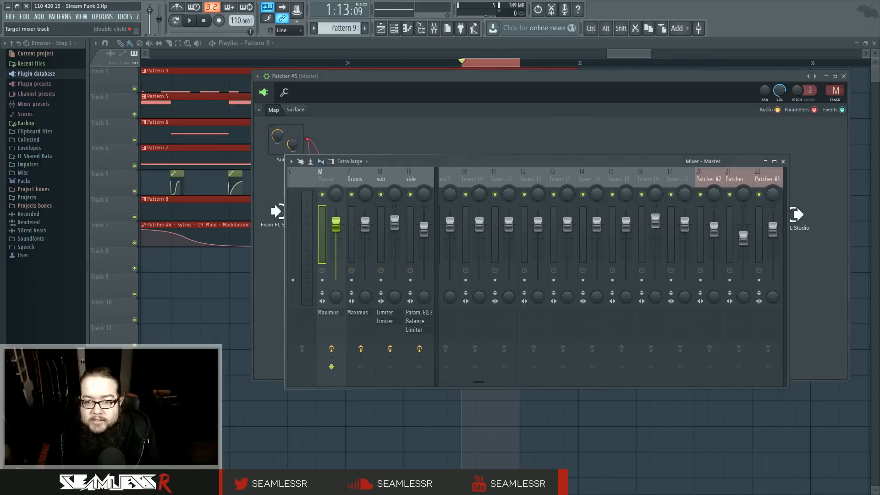
left_click_drag(835, 91, 835, 63)
key("space")
key("space")
Route the Patcher #4 mixer track to the side track, send Insert 24 only to the side track, and play the loop
left_click(563, 180)
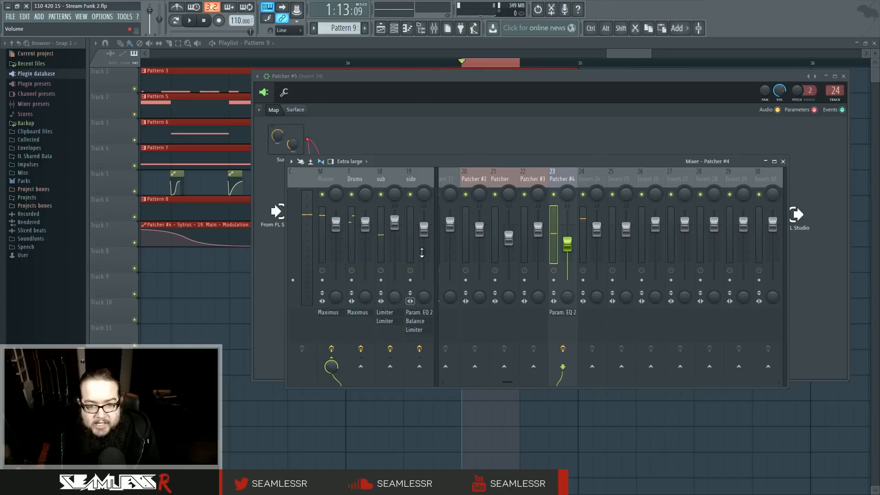
right_click(420, 368)
left_click(414, 390)
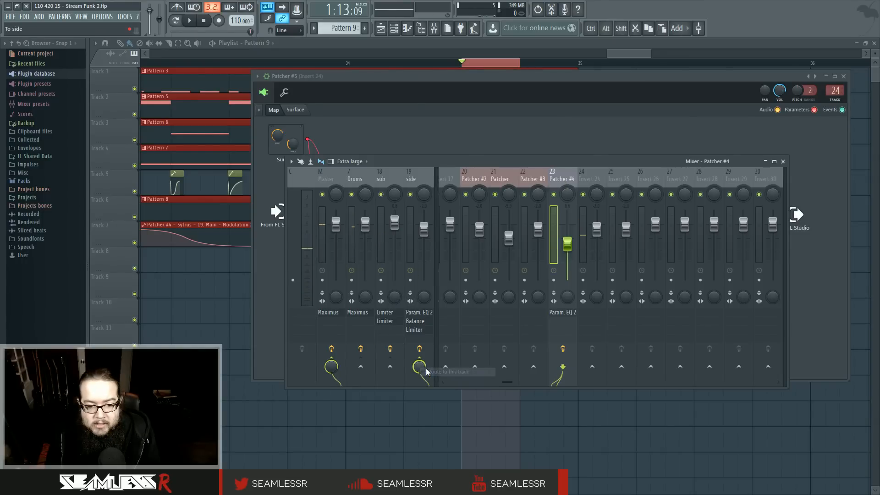
left_click(584, 178)
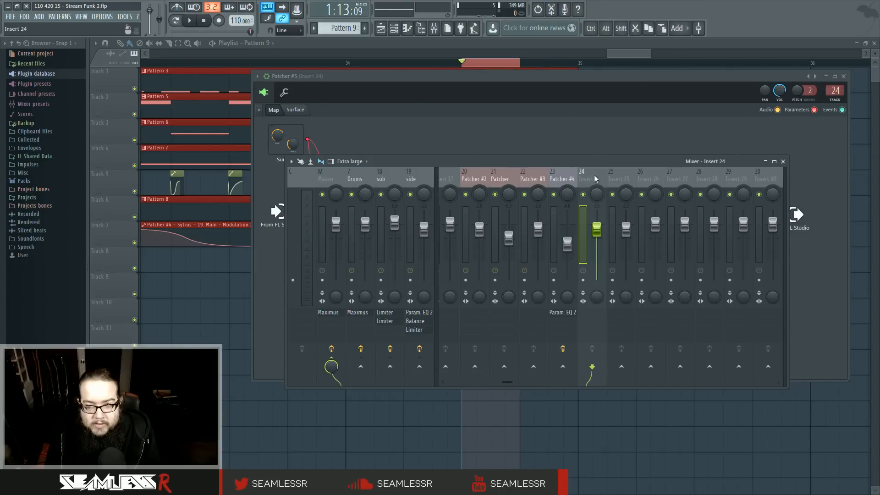
right_click(418, 366)
left_click(451, 377)
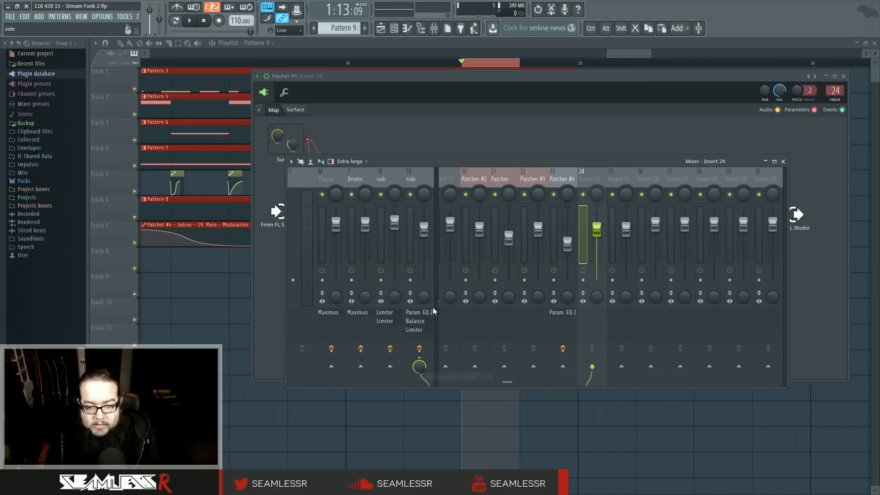
key("space")
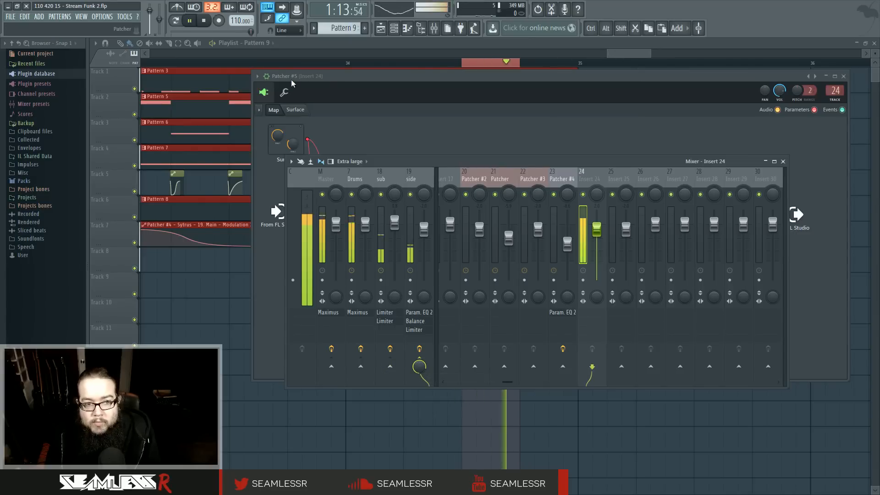
Activate Knob 1 on the Patcher #5 surface and create an automation clip for it
left_click(295, 110)
key("space")
right_click(399, 229)
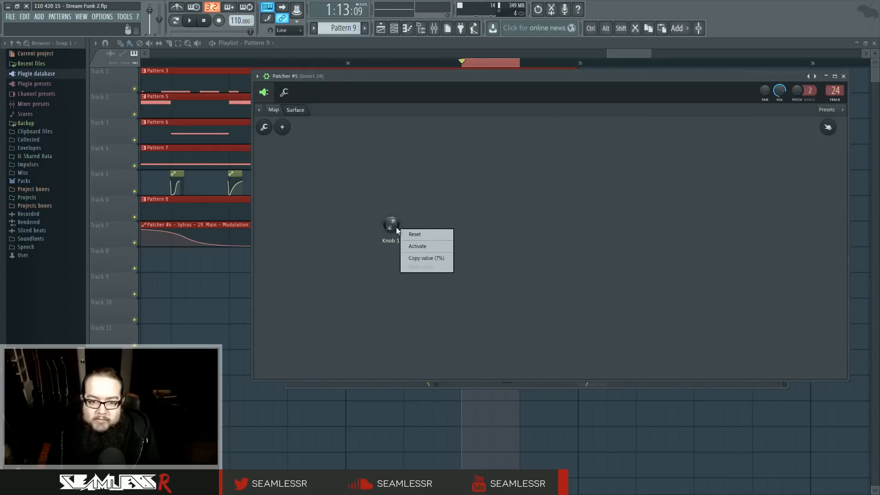
left_click(408, 247)
right_click(393, 232)
left_click(417, 305)
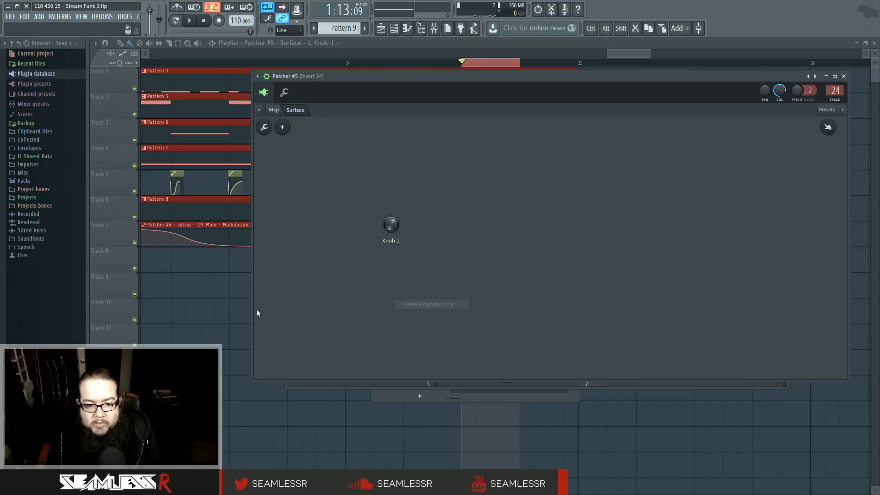
Shape the Knob 1 automation to fall to a low point near its end and rise again, and clear the playlist's time selection
key("space")
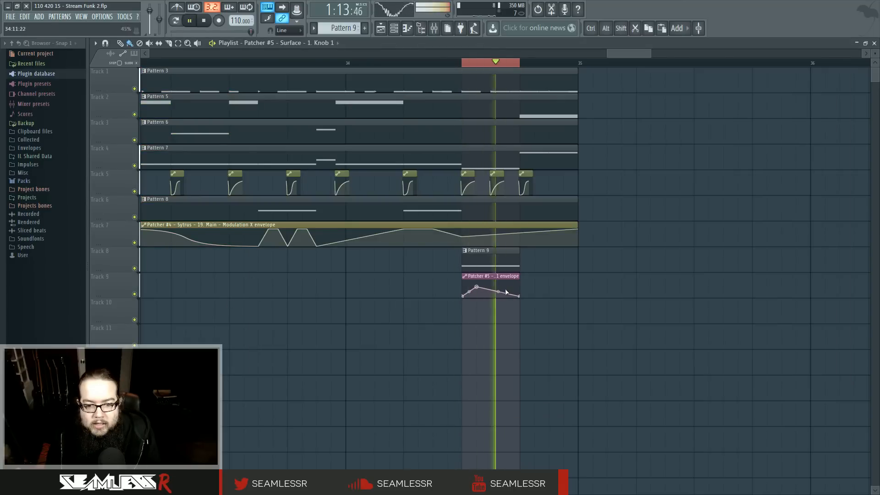
right_click(506, 286)
mouse_move(506, 286)
left_mouse_down()
mouse_move(519, 285)
mouse_move(463, 281)
mouse_move(506, 291)
mouse_move(513, 282)
mouse_move(517, 296)
left_mouse_up()
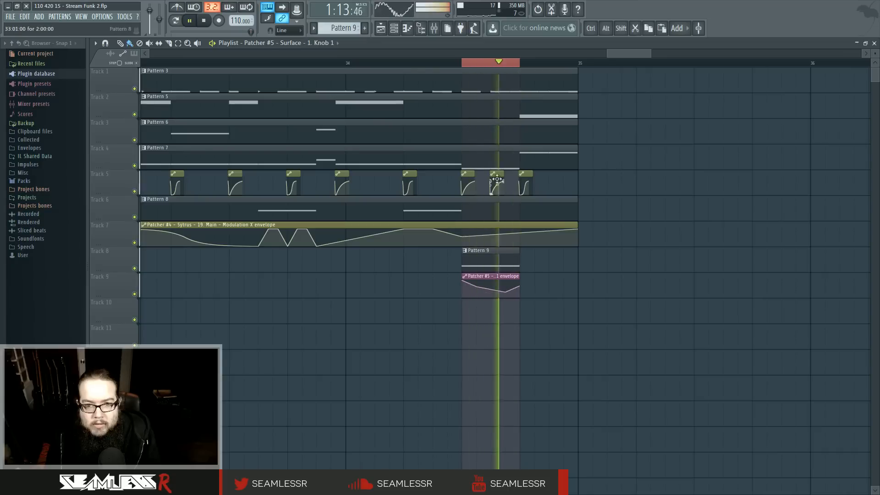
key("space")
left_click(476, 65, "ctrl")
scroll(503, 316, "down", 1)
scroll(506, 275, "down", 1)
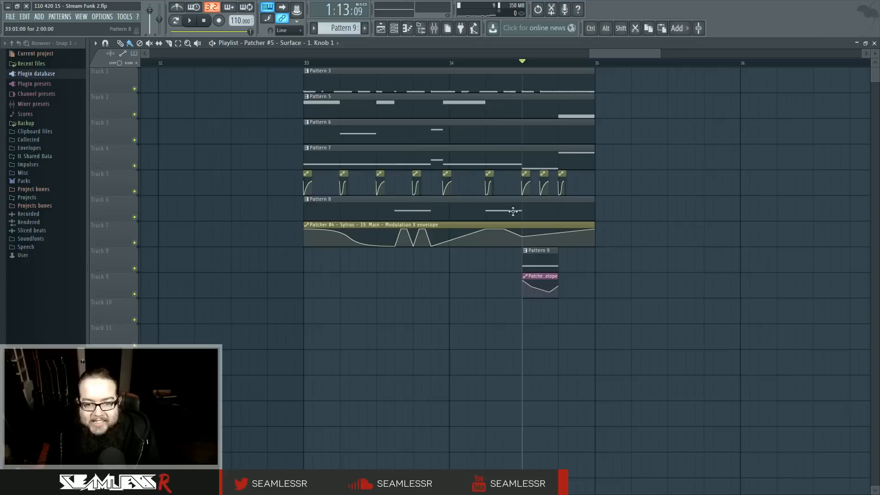
Examine the E2 notes near the end of Pattern 7 in the Harmor piano roll and return to the playlist
double_click(513, 158)
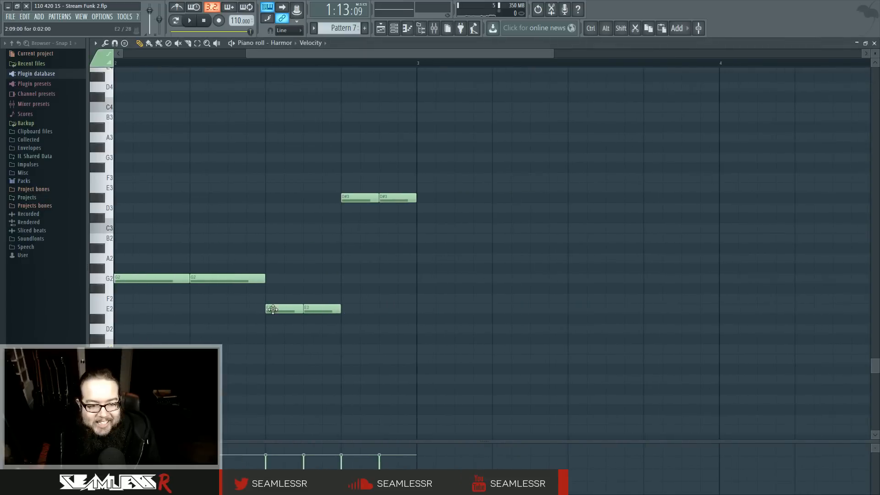
left_click_drag(273, 309, 316, 310)
left_click(433, 90)
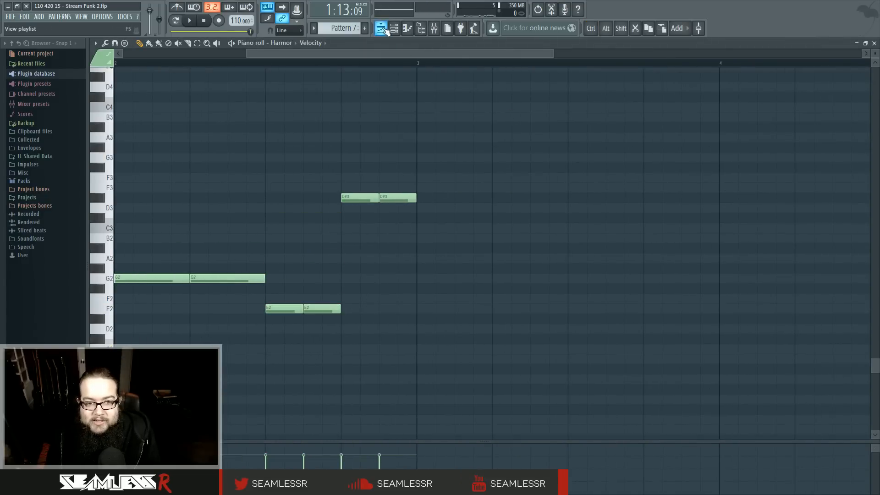
left_click(380, 28)
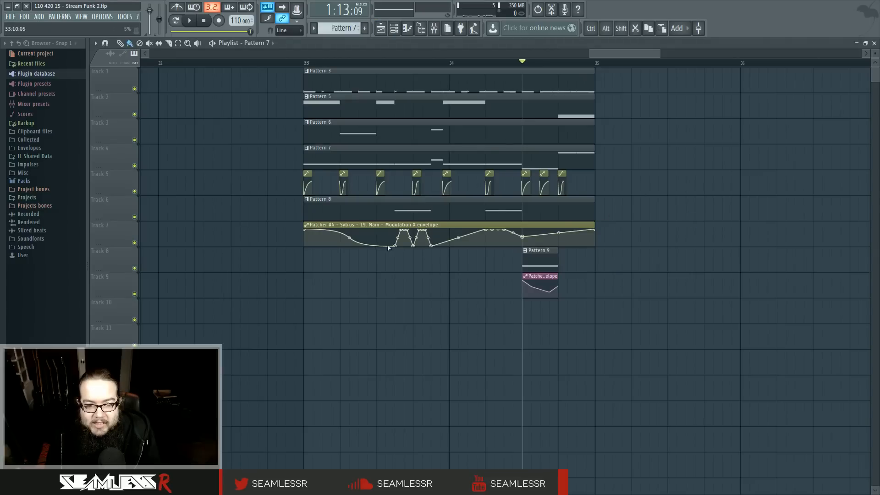
Slice the Patcher #4 Modulation X automation clip on Track 7 at the edges of Pattern 8's two notes and delete the first piece
left_click(381, 228)
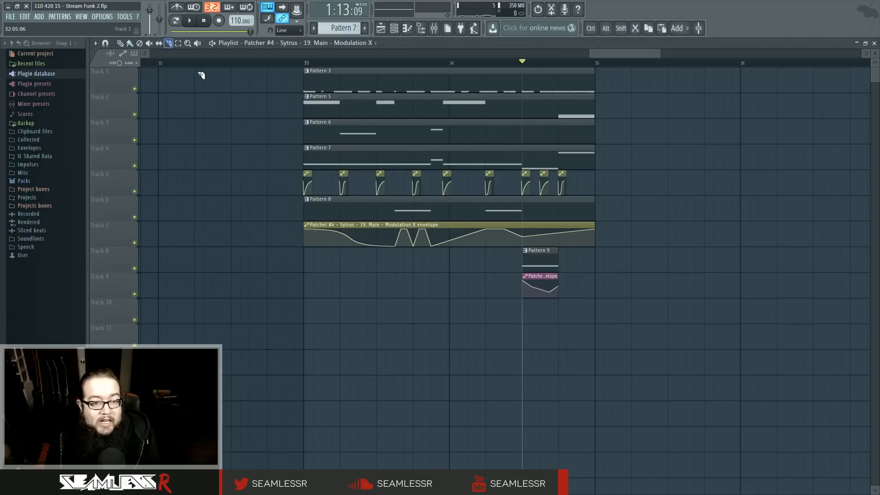
left_click_drag(397, 228, 399, 253)
left_click_drag(437, 228, 435, 256)
left_click_drag(487, 232, 489, 238)
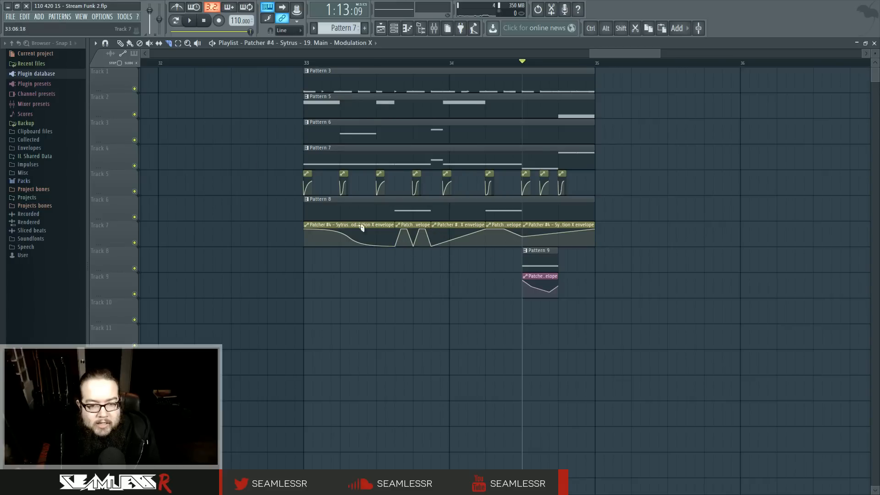
right_click(360, 241)
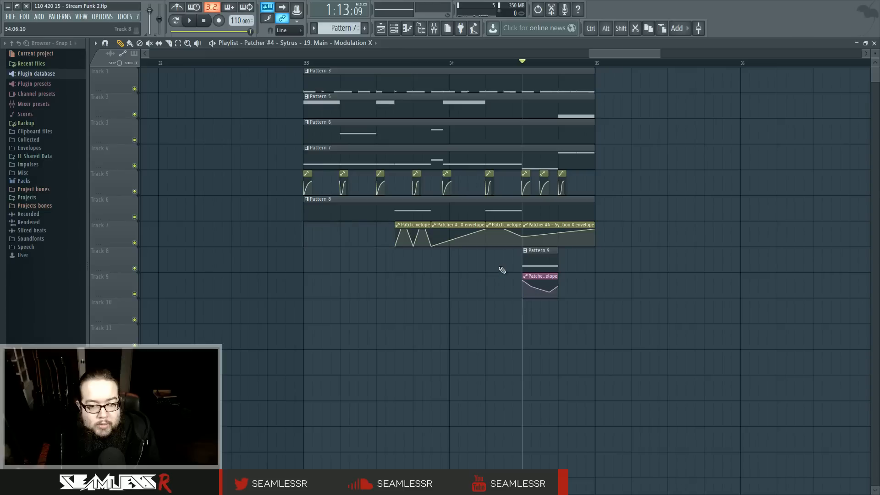
Delete the Patcher #4 Modulation X automation pieces on Track 7 that lie outside Pattern 8's two notes, and play the result
right_click(471, 241)
right_click(577, 241)
mouse_move(304, 207)
left_mouse_down()
mouse_move(392, 210)
mouse_move(305, 211)
left_mouse_up()
key("space")
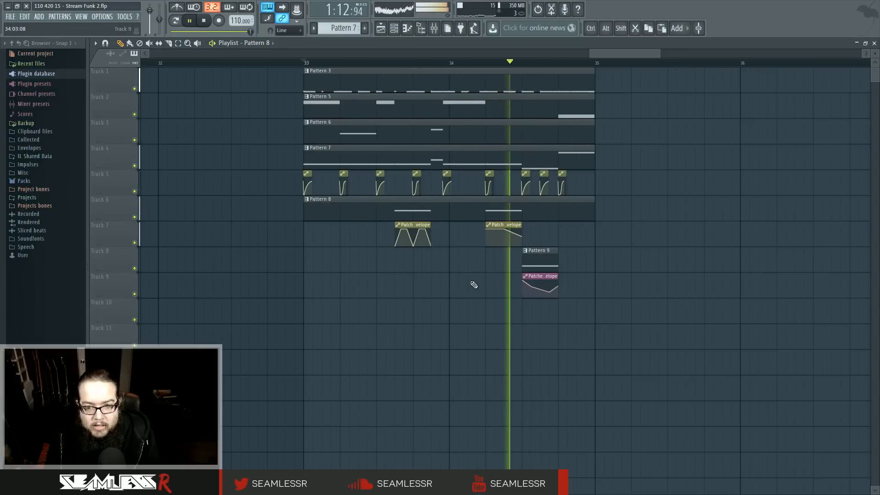
key("space")
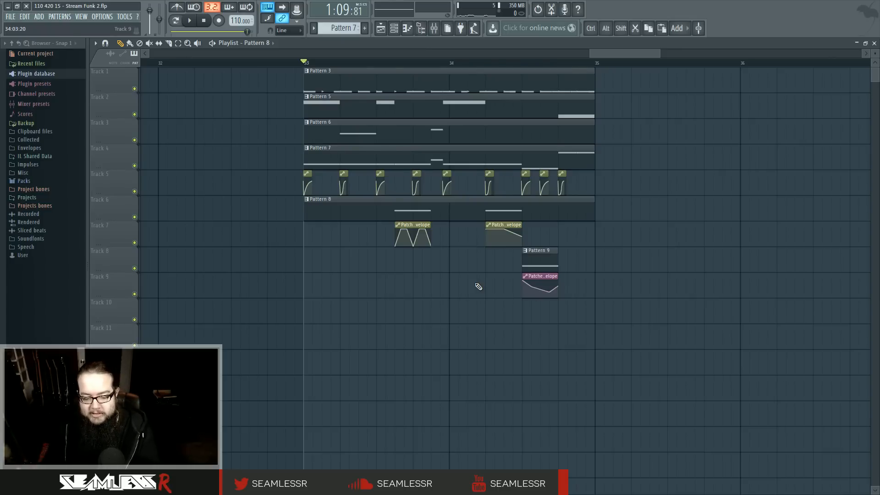
Replay the loop from bar 33 and drop the first point of the Knob 1 automation on Track 9 to the bottom
key("space")
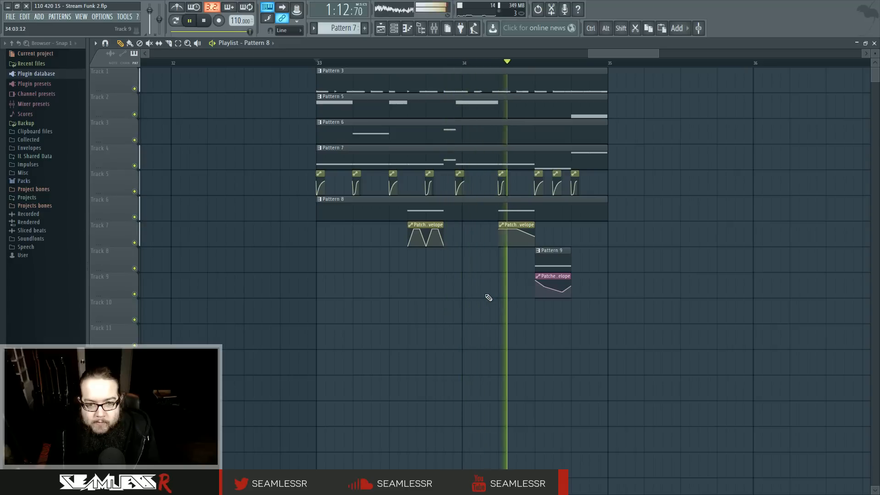
key("space")
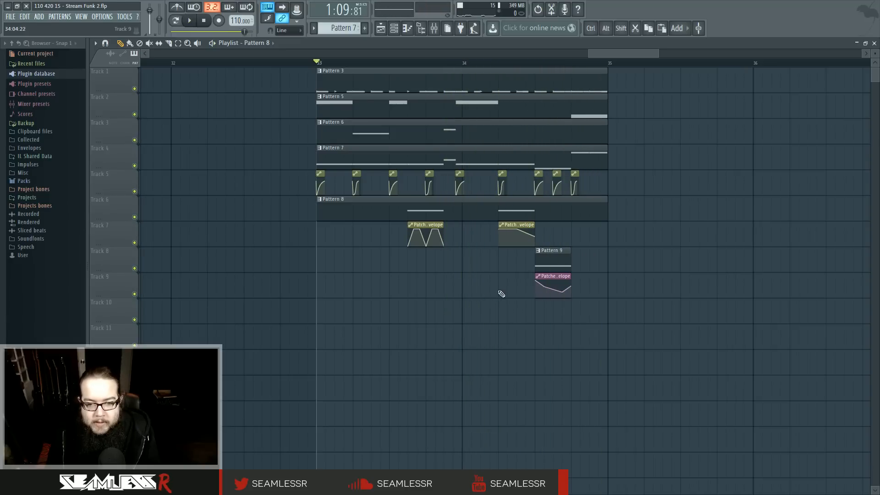
left_click_drag(537, 283, 536, 297)
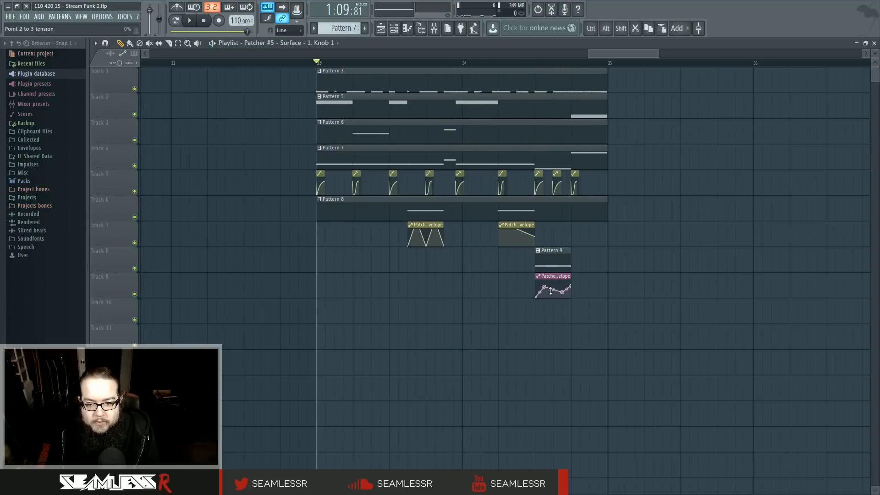
In Pattern 9, move the E1 note up to E2, add an equally long E1 slide note, and audition from the clip's start
double_click(550, 266)
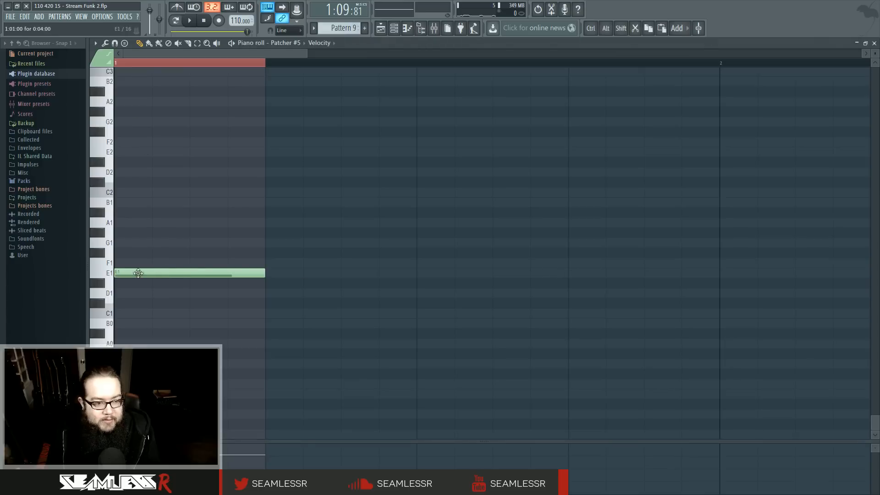
left_click_drag(150, 275, 130, 153)
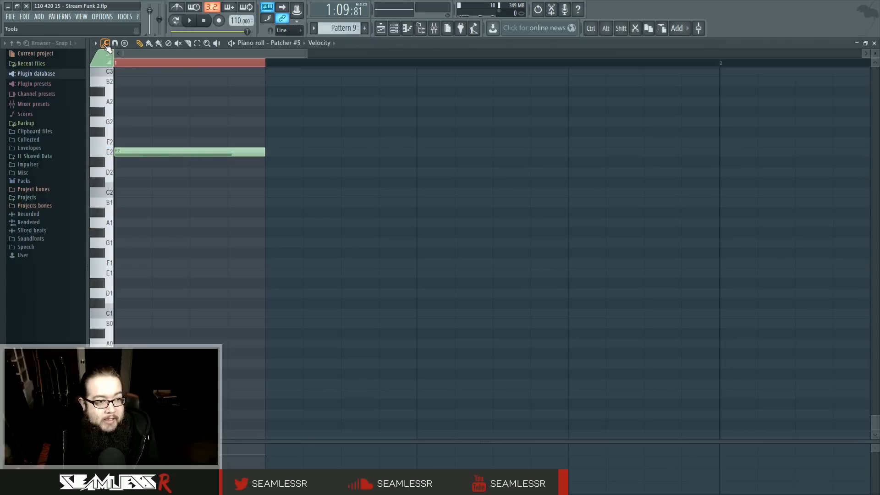
left_click(135, 274)
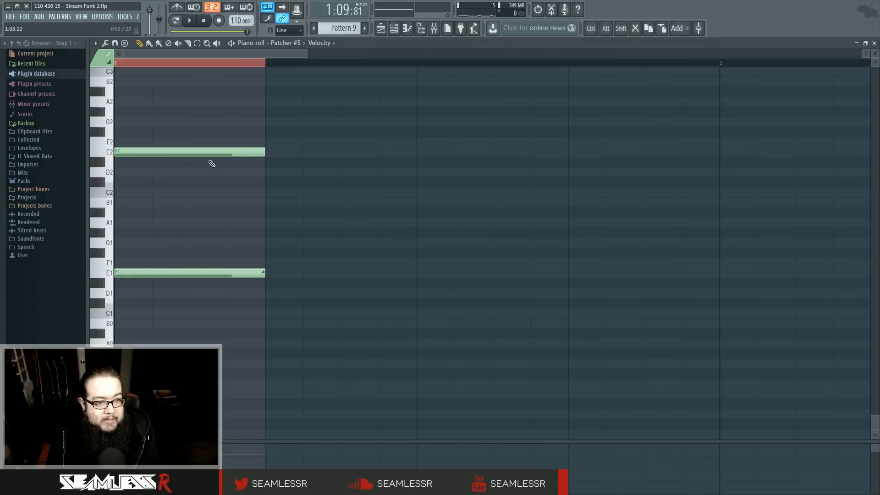
left_click(190, 21)
left_click(178, 21)
left_click(179, 22)
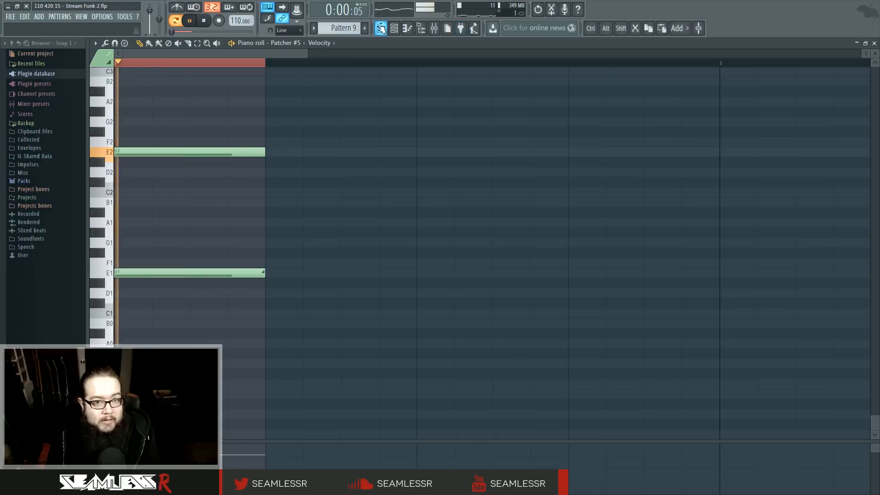
left_click(381, 28)
left_click(538, 63)
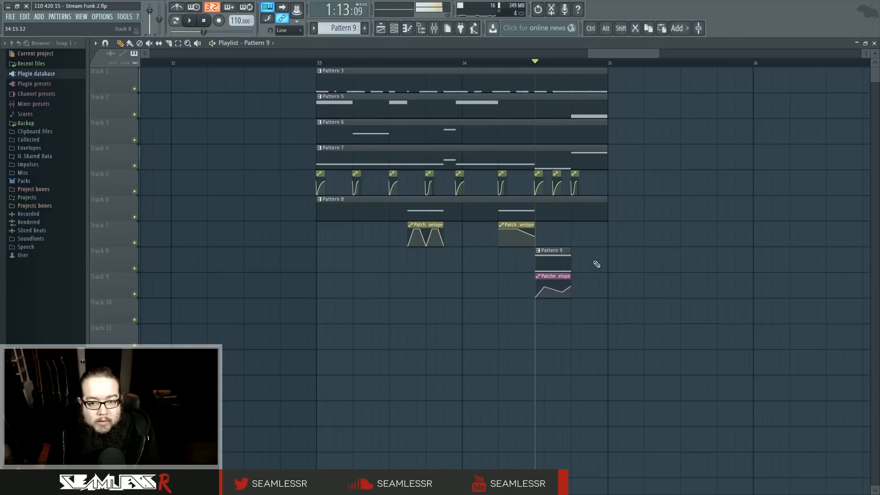
key("space")
Set operator 3's frequency ratio to 2.0010 in the Sytrus inside Patcher #5 and audition the sound
left_click(404, 29)
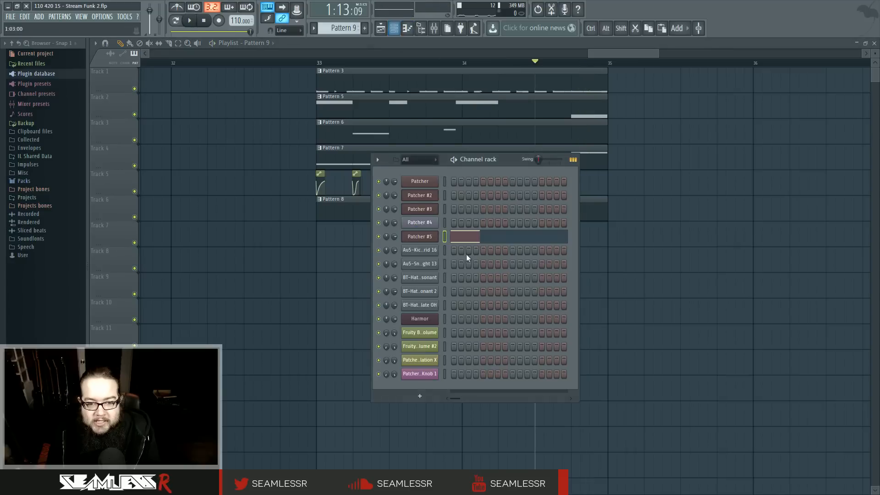
left_click(434, 239)
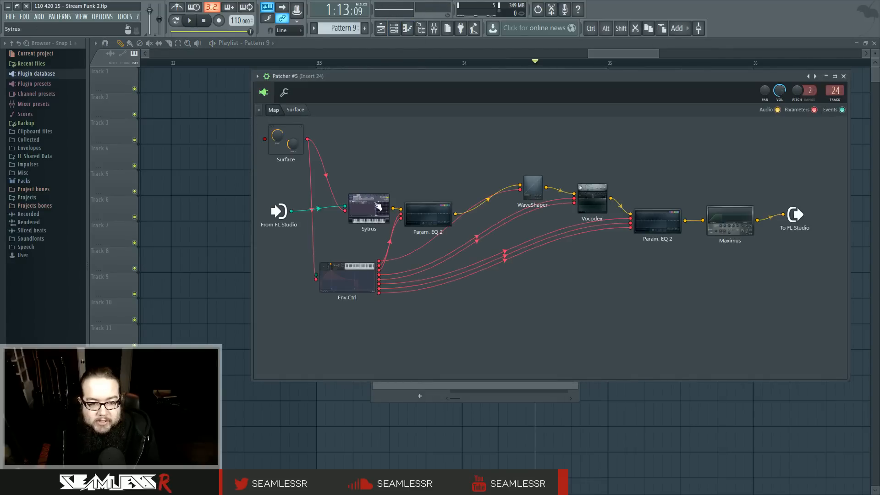
left_click(378, 207)
left_click(750, 320)
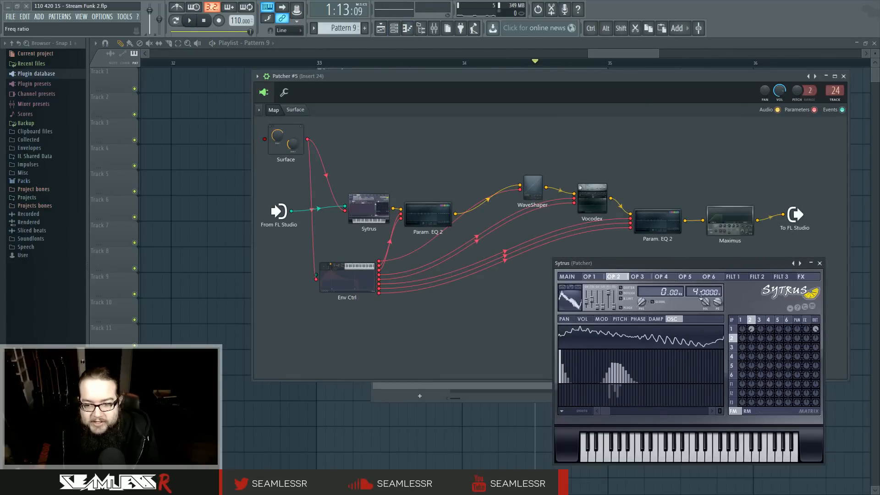
left_click(761, 321)
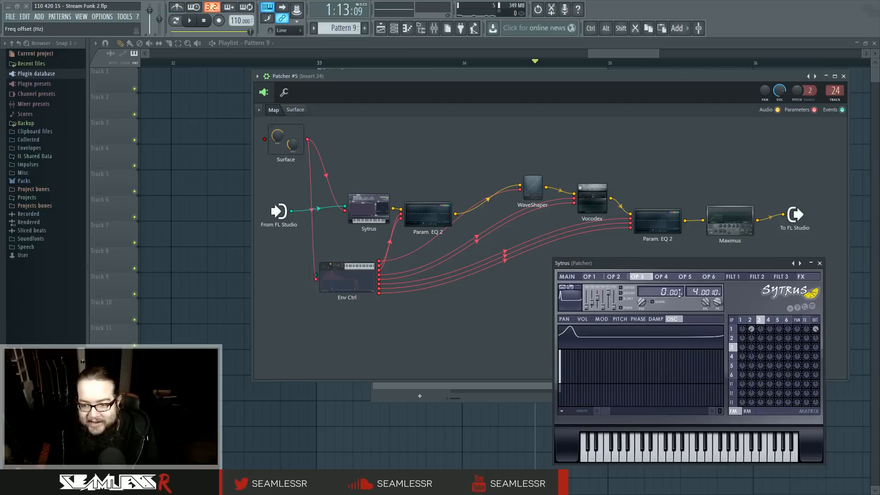
key("space")
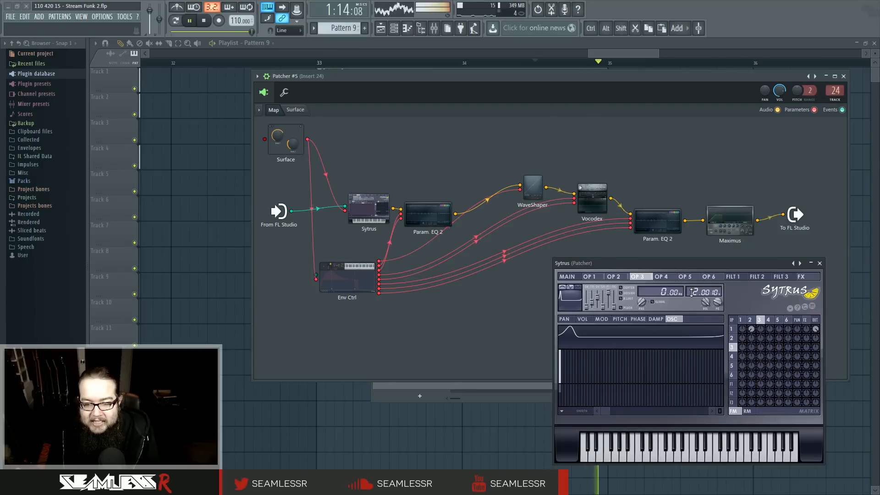
key("space")
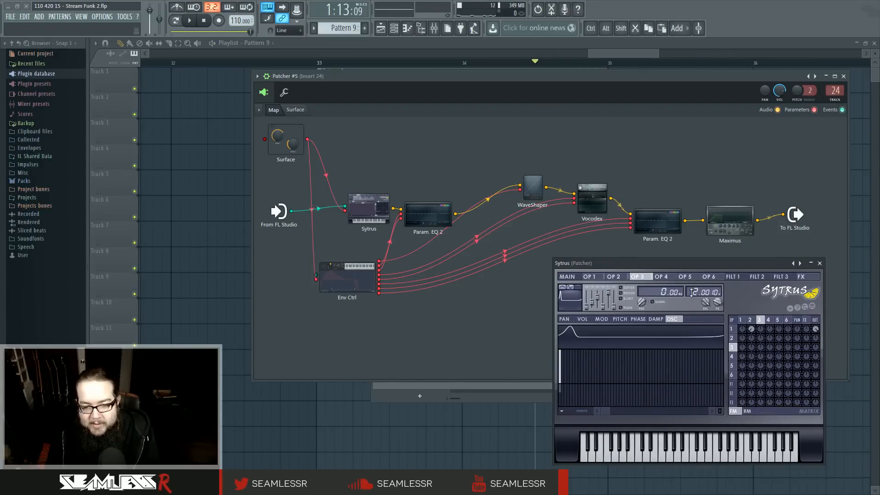
Close the Sytrus window and replay the end of the playlist loop around Pattern 9
left_click(459, 417)
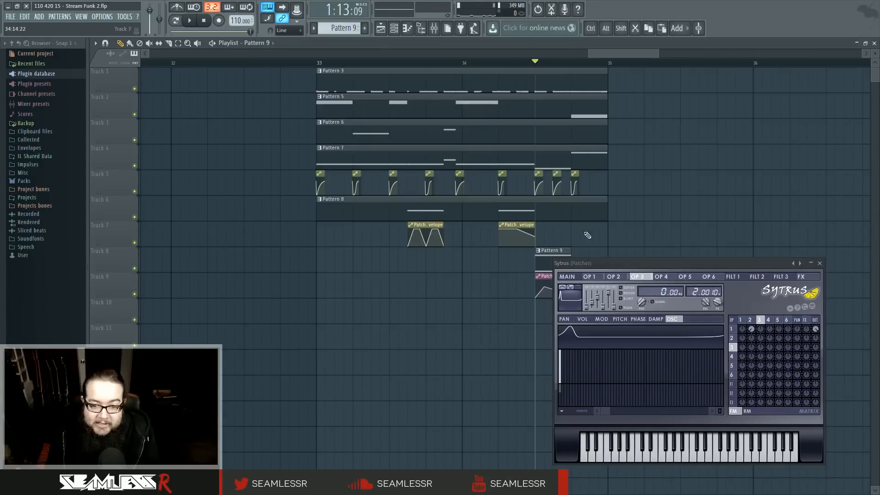
left_click(819, 263)
left_click_drag(687, 268, 668, 251)
key("space")
key("space")
key("space")
key("space")
left_click_drag(568, 63, 604, 63)
key("space")
key("space")
key("space")
key("space")
Select the time range of Pattern 6's G1 note in the piano roll and open the Patcher #3 instrument
double_click(369, 132)
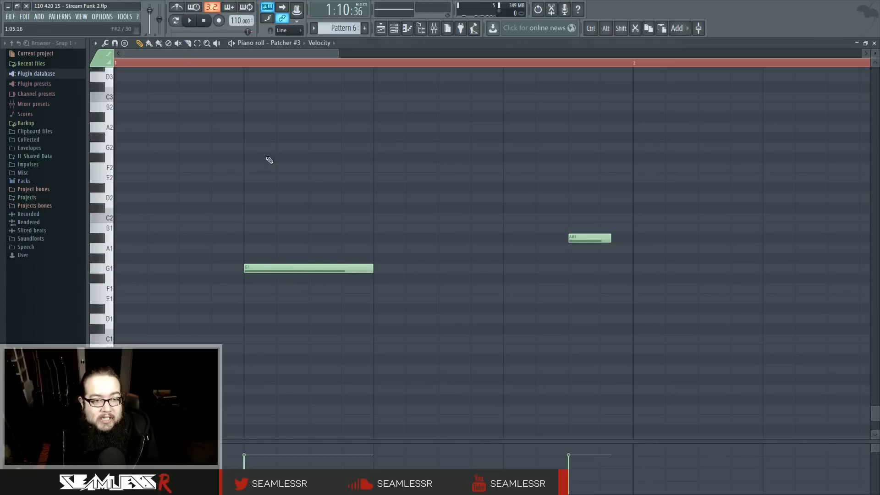
left_click_drag(248, 64, 374, 73)
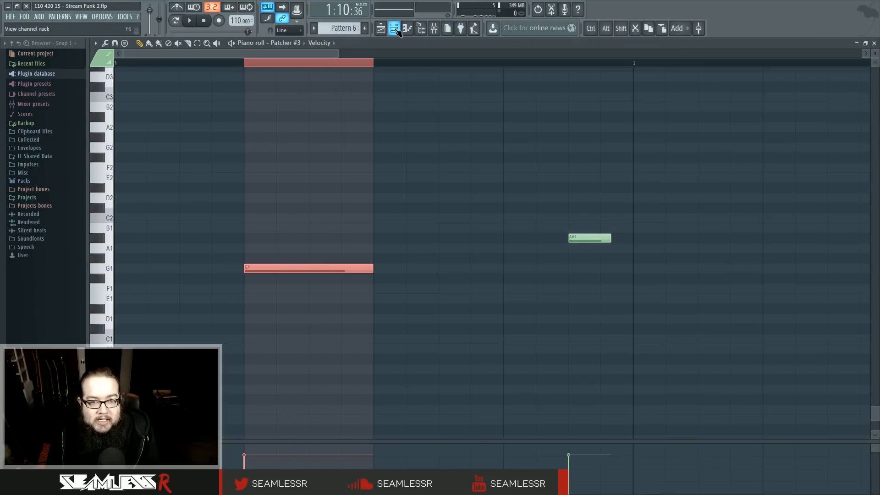
left_click(407, 28)
left_click(431, 208)
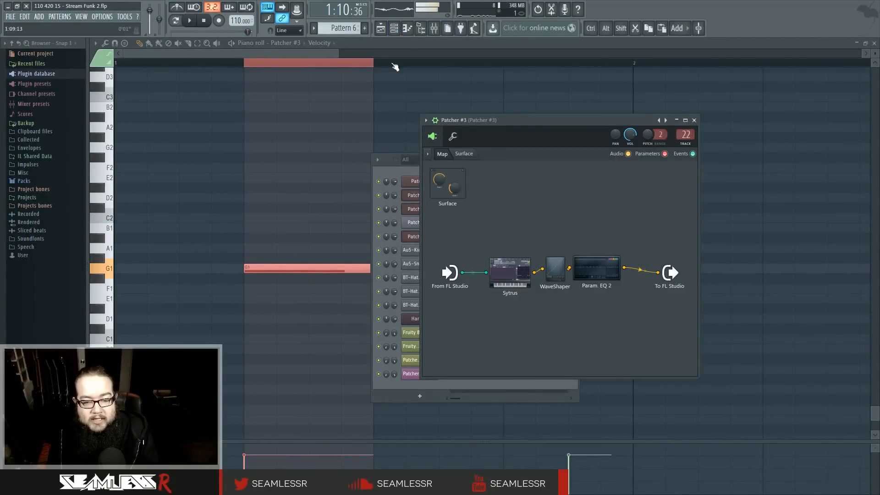
Lower a chorus slider among the effects of Patcher #3's Sytrus and bring up operator 2's settings
left_click(510, 274)
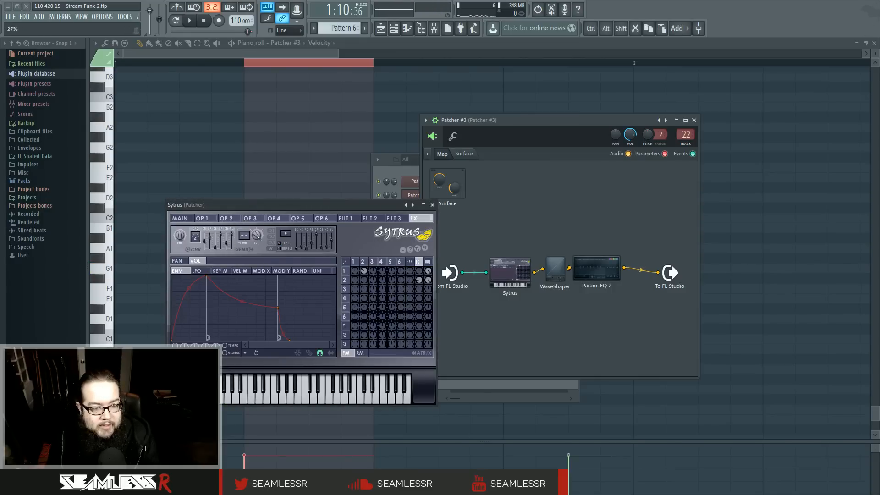
left_click_drag(227, 243, 227, 249)
left_click_drag(262, 205, 425, 222)
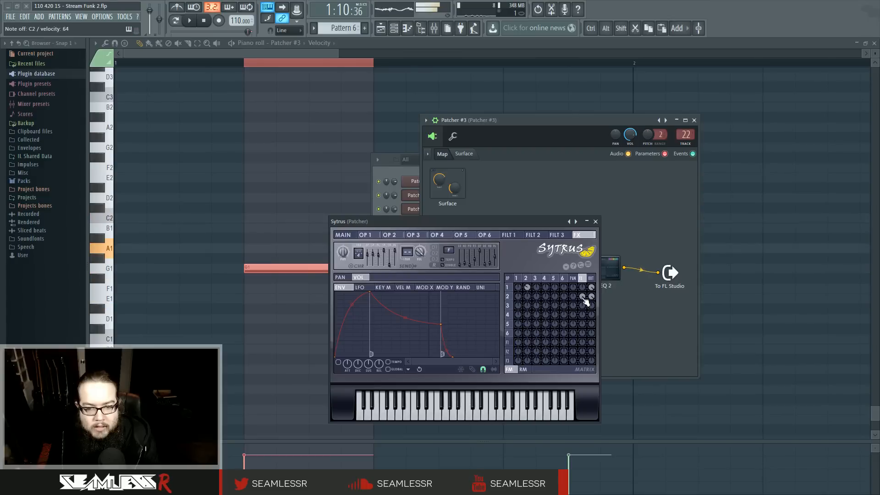
left_click(526, 279)
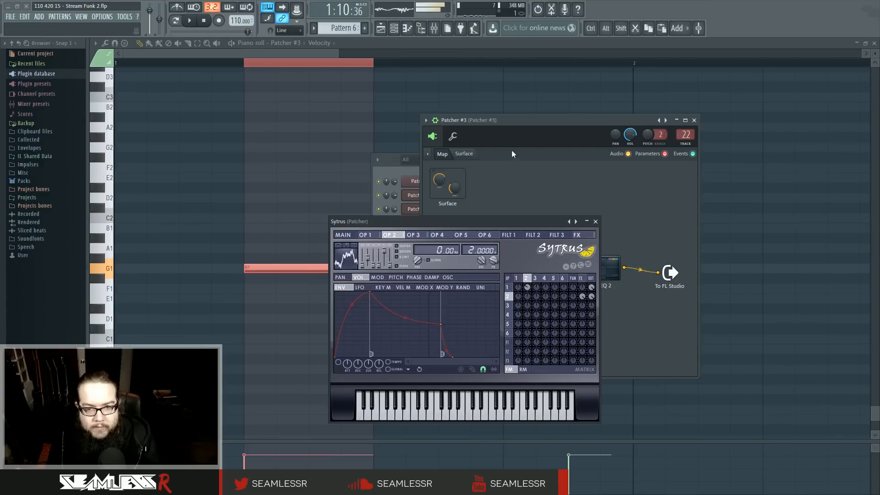
Shift the band 3 notch of Patcher #3's Param. EQ 2 up to 417 Hz and audition the change
left_click(595, 221)
left_click_drag(594, 270, 608, 274)
double_click(608, 274)
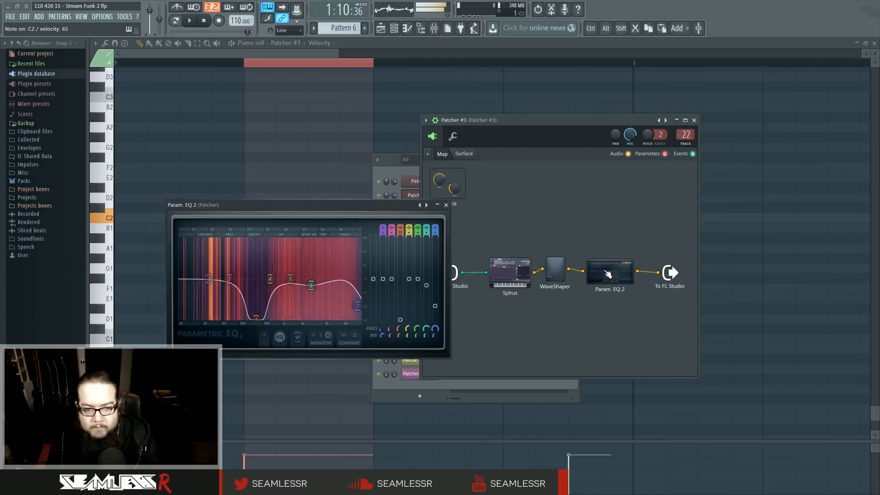
left_click_drag(255, 317, 260, 317)
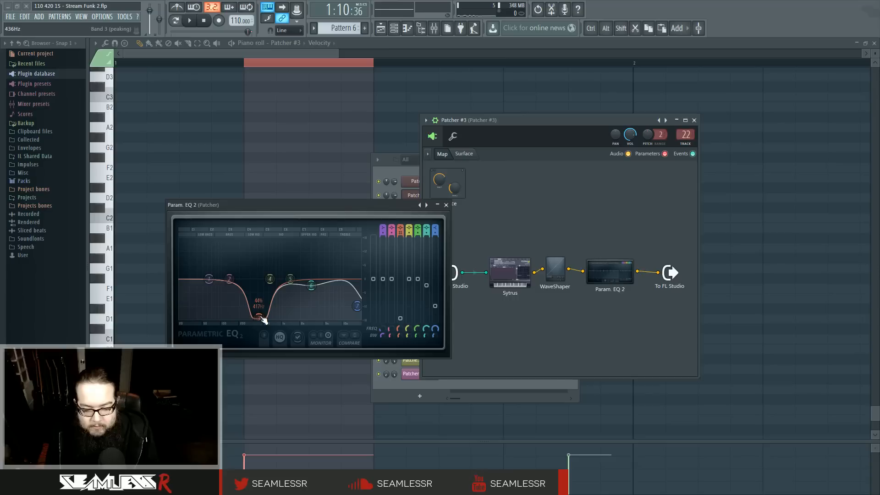
key("space")
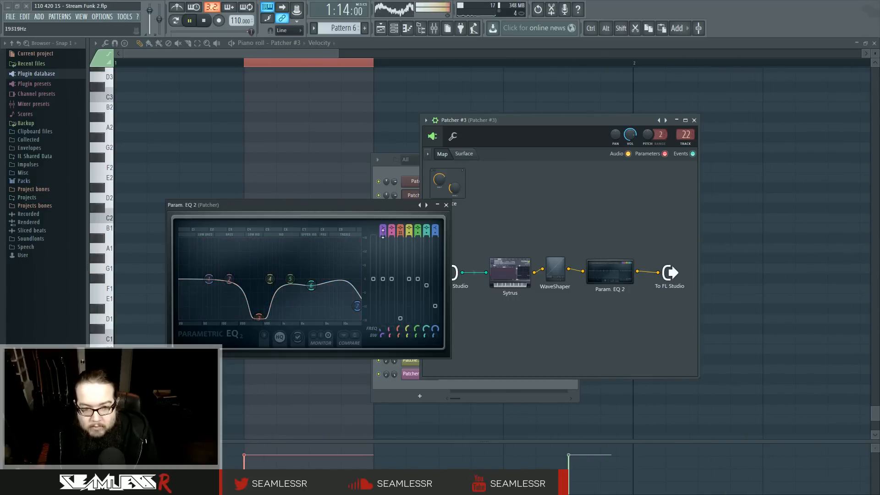
key("space")
Close the equalizer, return to the playlist and audition the loop again from the start of Pattern 9
left_click(446, 204)
left_click(380, 28)
left_click(456, 323)
key("space")
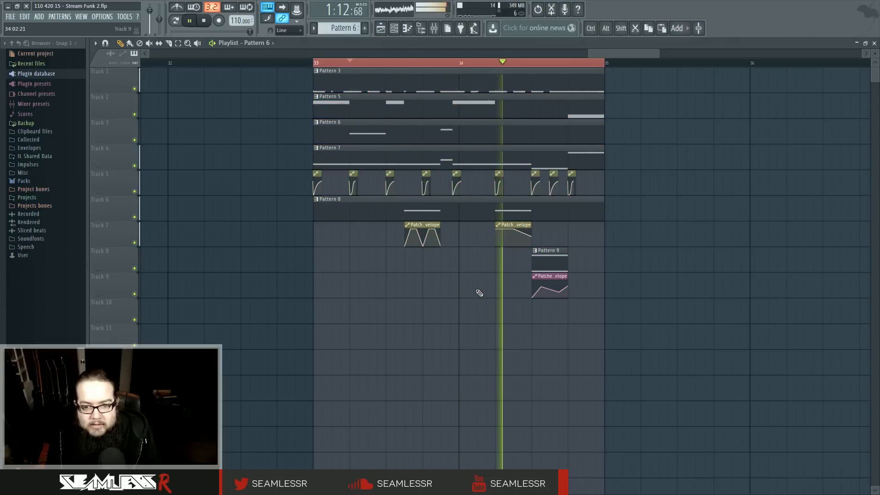
key("space")
left_click(530, 63)
key("space")
key("space")
In Pattern 9, shorten the E2 note to the first half and replace the E1 slide note with an ordinary E1 note filling the second half
scroll(569, 215, "up", 2)
double_click(534, 258)
left_click_drag(253, 189, 198, 196)
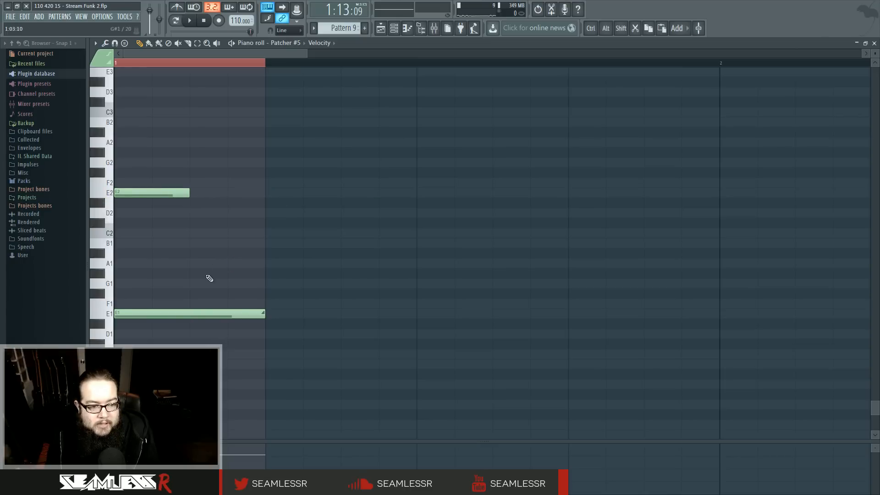
right_click(213, 313)
left_click(192, 313)
key("space")
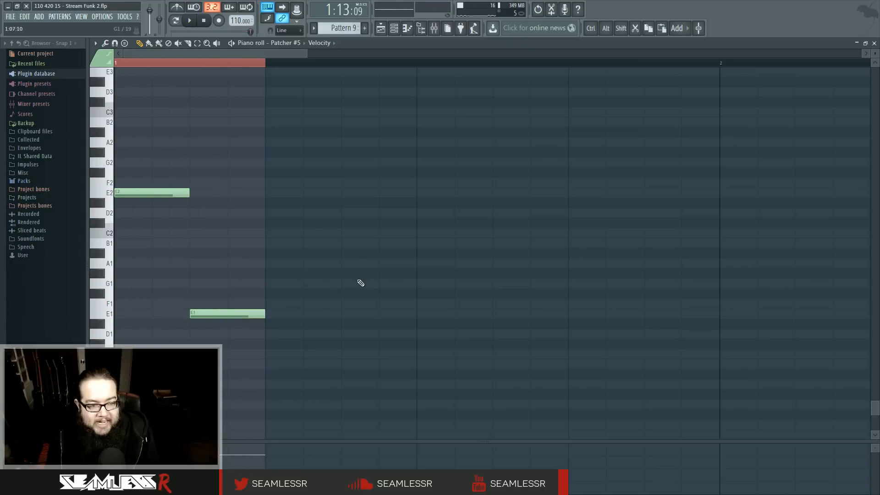
left_click(380, 28)
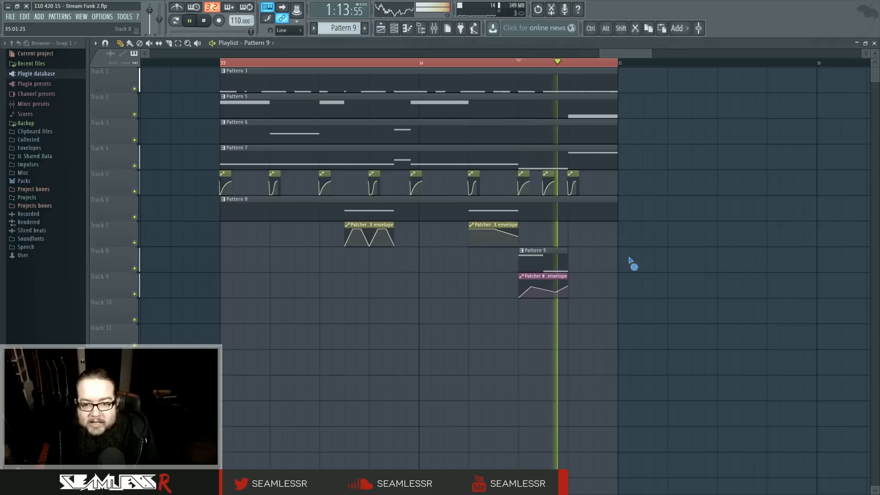
Raise the third point of the Patcher #5 Knob 1 automation to 79% and audition it
scroll(577, 298, "up", 2)
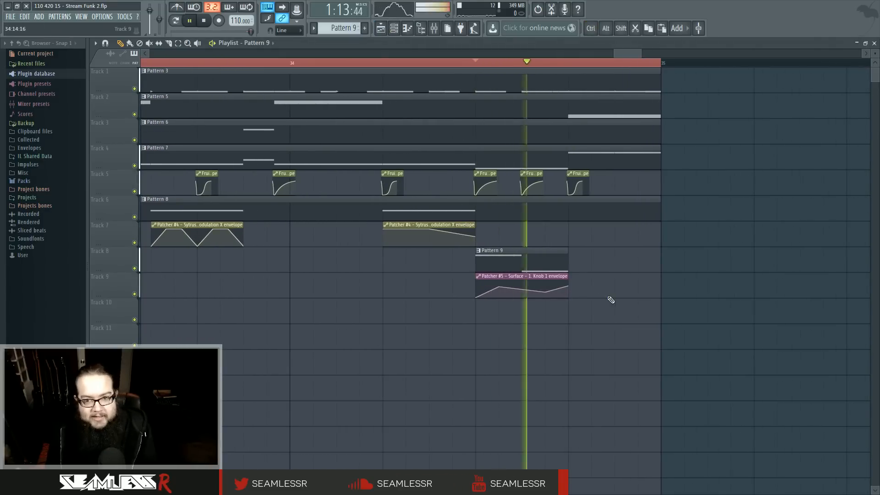
key("space")
key("space")
left_click_drag(545, 292, 547, 286)
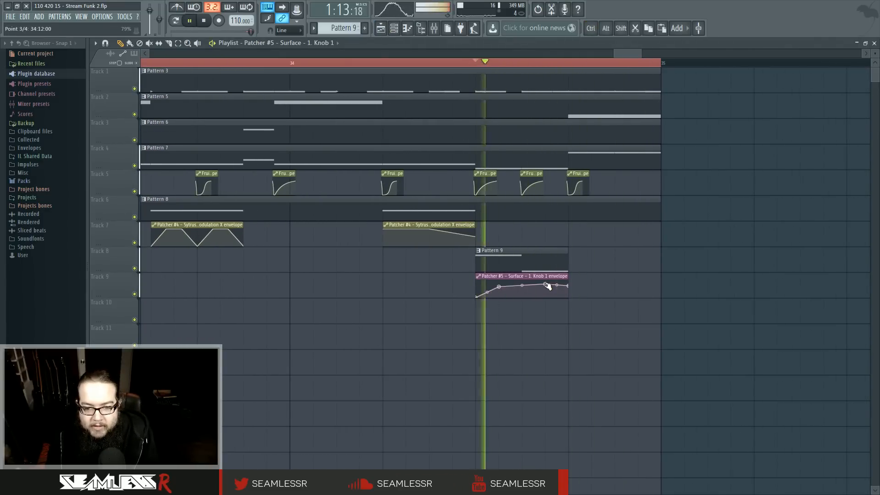
key("space")
key("space")
Raise the Knob 1 automation's first point to 100%, lower its second point into a dip, and play back the result
left_click_drag(499, 290, 478, 281)
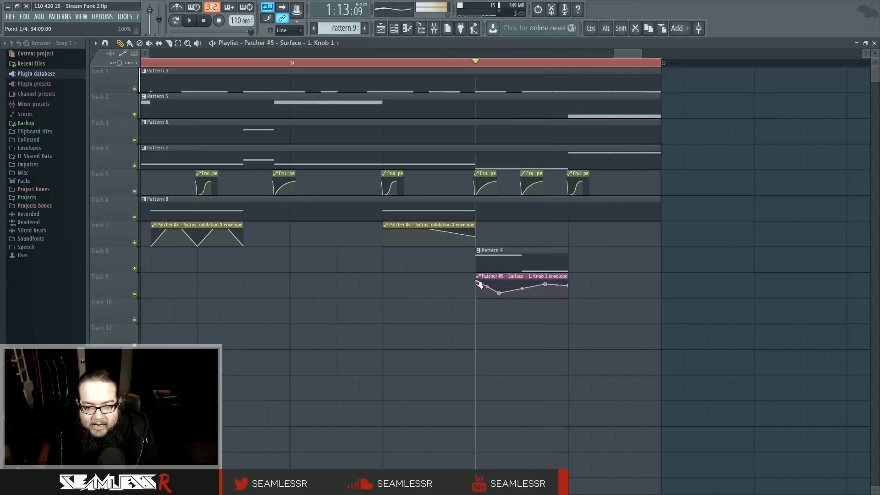
key("space")
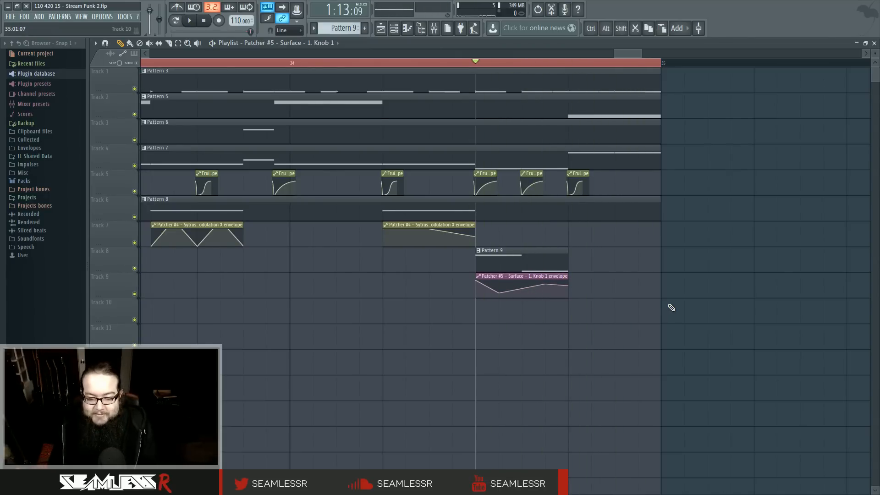
key("space")
key("space")
scroll(636, 338, "left", 2)
scroll(637, 337, "down", 2)
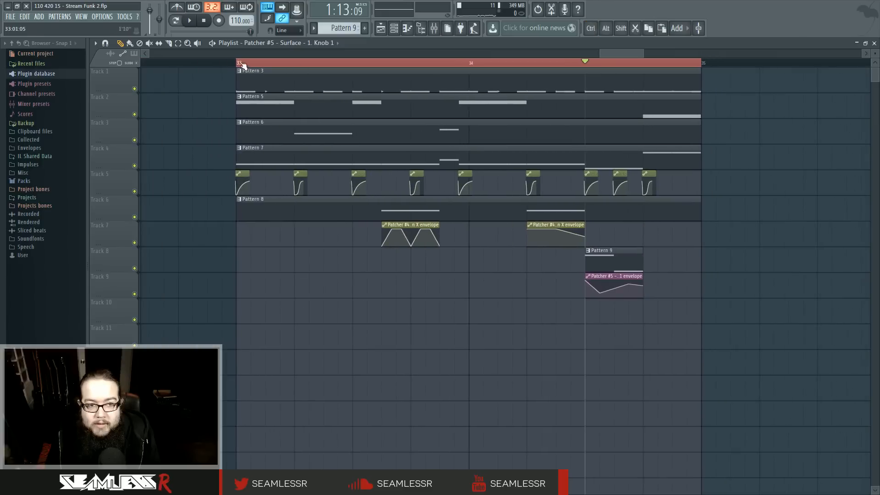
Play the playlist loop from the start of Pattern 9 and open that pattern's Patcher #5 notes in the piano roll
key("space")
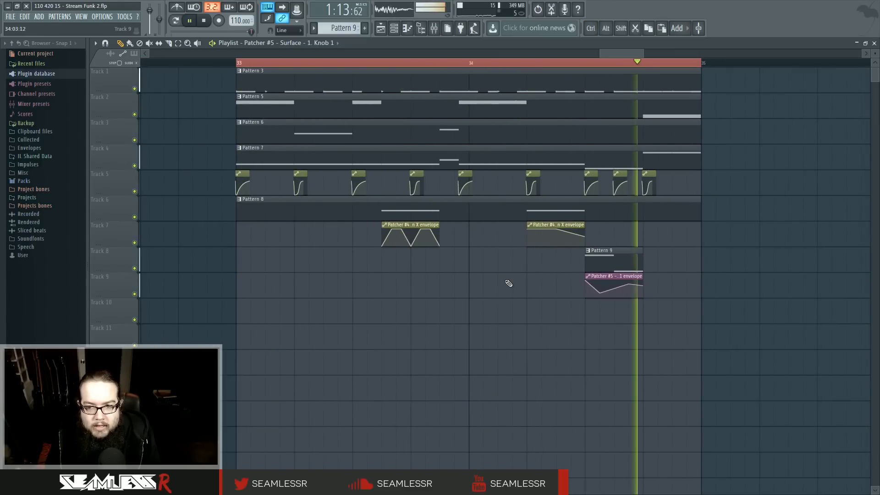
key("space")
double_click(611, 256)
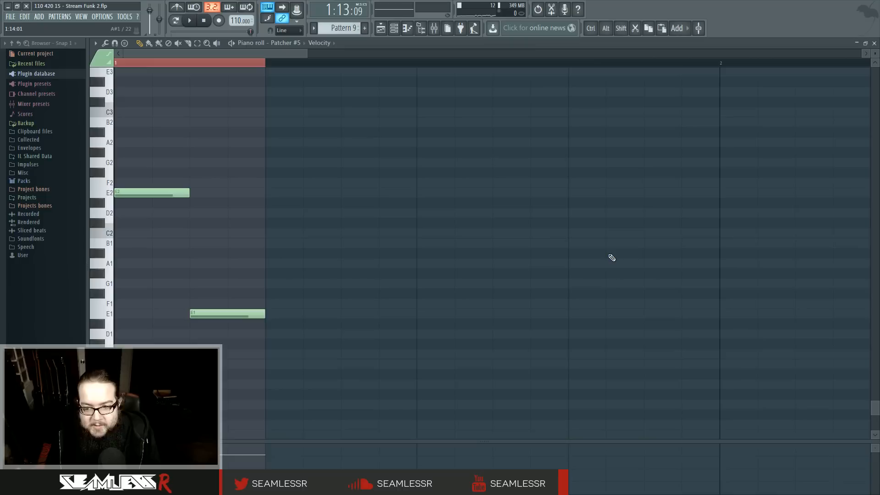
Solo mixer Insert 24, the Patcher #5 track, and audition the bass on its own
left_click(434, 28)
key("space")
key("space")
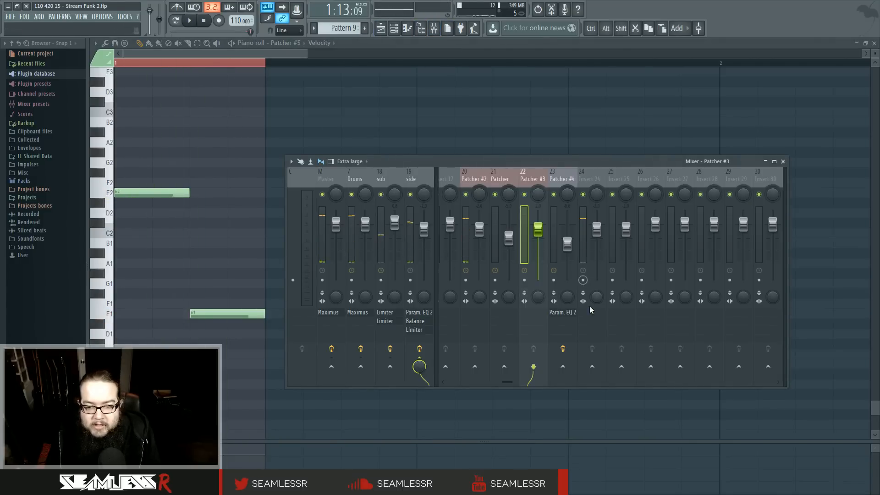
left_click(587, 177)
key("space")
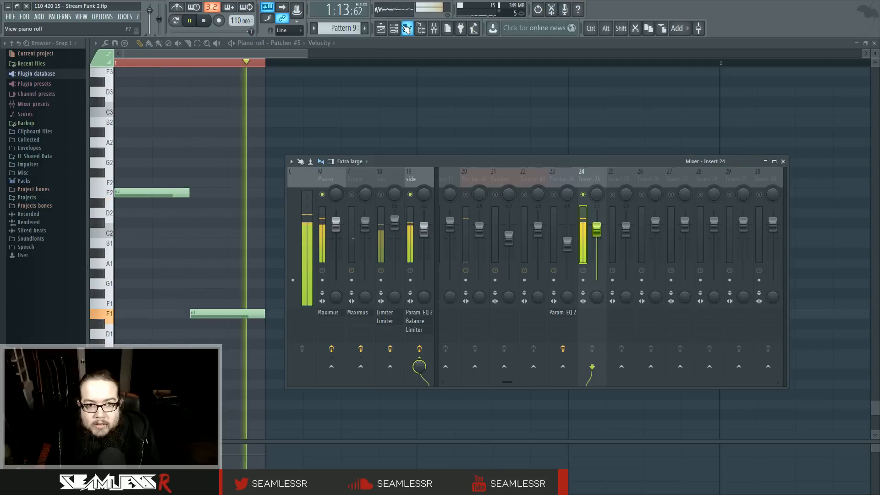
Open the Patcher #5 map from the channel rack, move its window clear of the upper toolbar, and audition the sound
key("F6")
key("space")
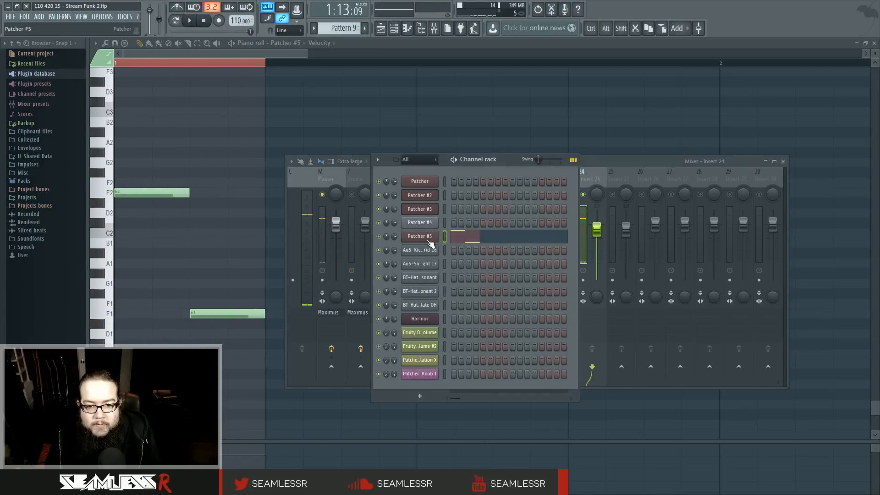
left_click(424, 238)
key("space")
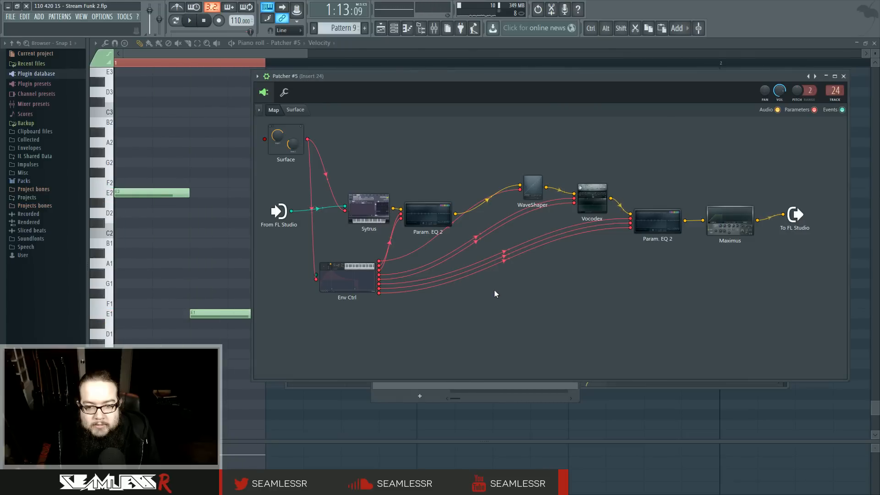
key("space")
left_click(394, 28)
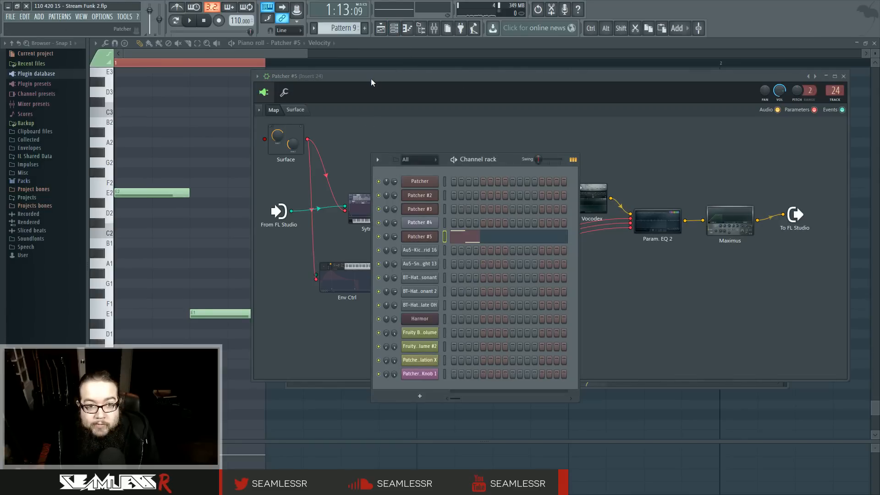
left_click_drag(376, 76, 339, 106)
key("space")
key("space")
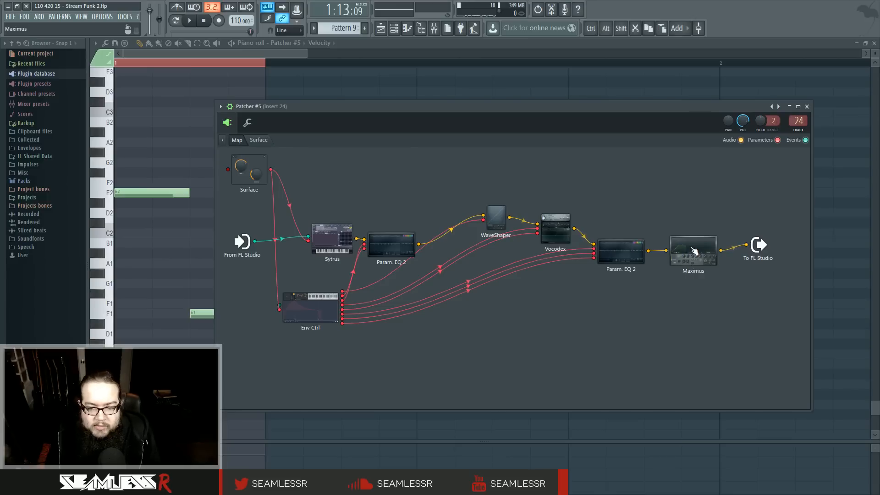
right_click(630, 197)
left_click(586, 179)
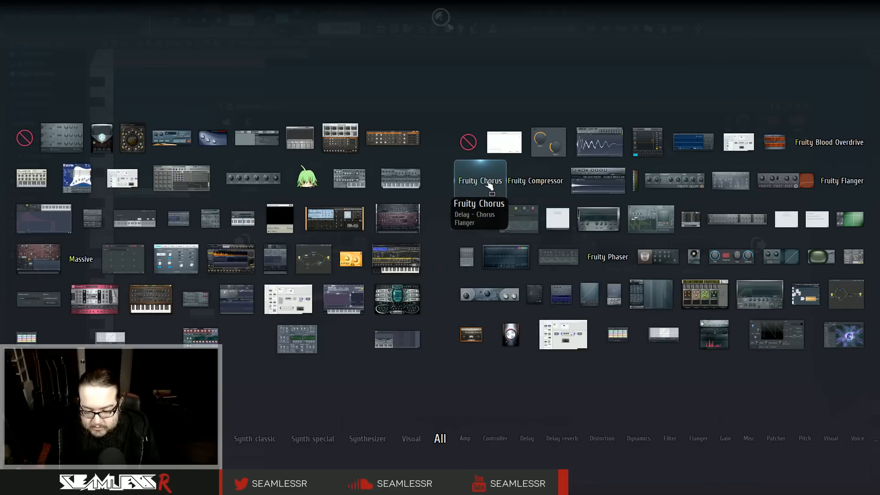
left_click_drag(487, 184, 551, 173)
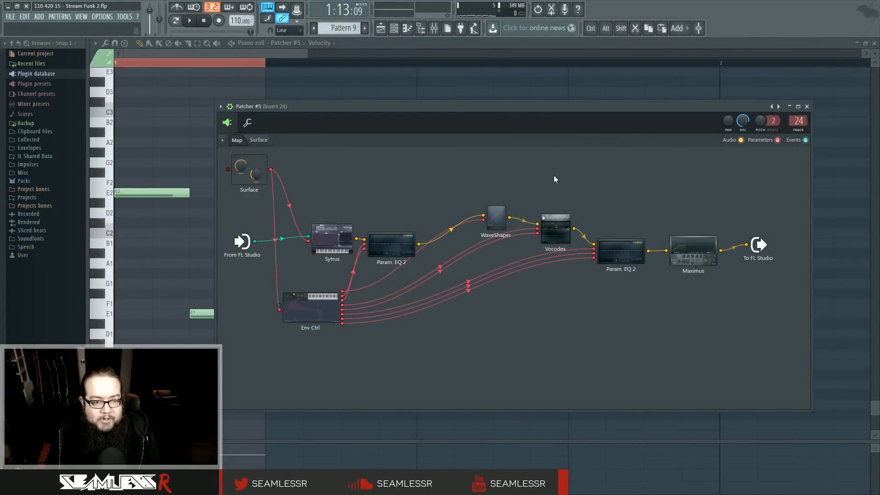
Move the first Param. EQ 2 module in the Patcher map away from Sytrus, closer to the WaveShaper
left_click_drag(390, 244, 430, 230)
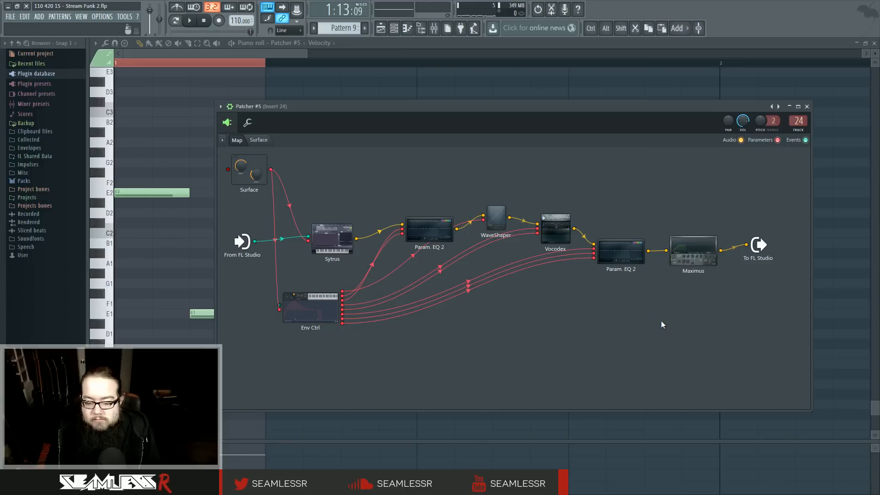
middle_click(614, 208)
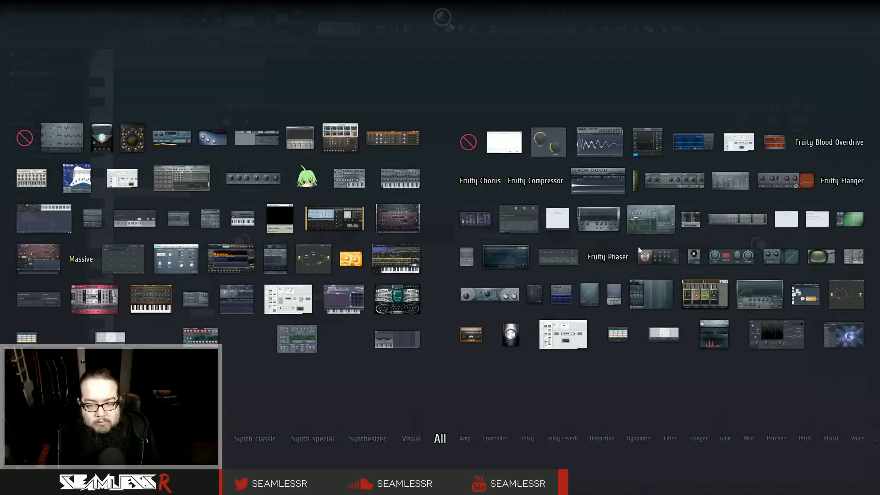
left_click(667, 371)
Open Sytrus from the Patcher map, examine its FX page during playback, and close it
double_click(332, 238)
left_click_drag(596, 262, 416, 204)
left_click(625, 261)
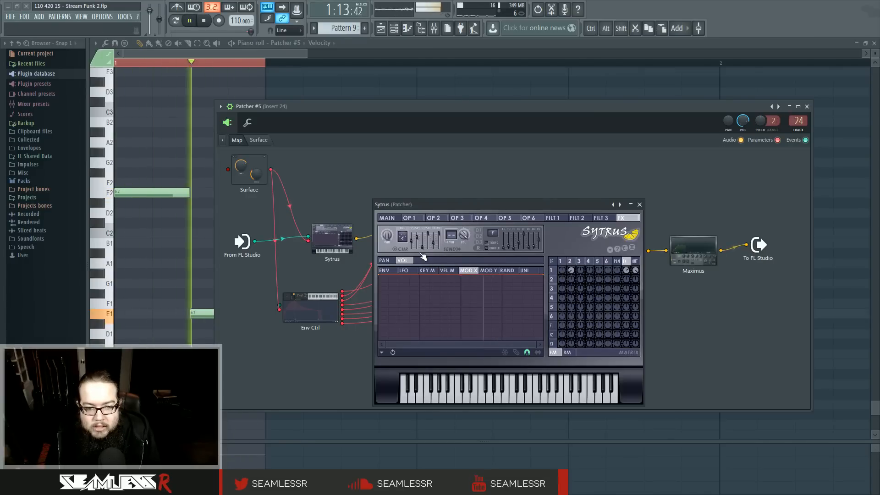
key("space")
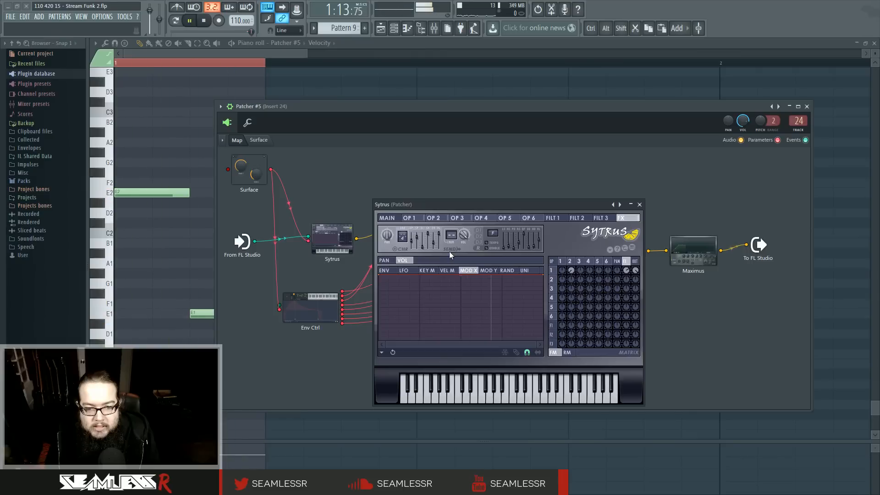
left_click(639, 205)
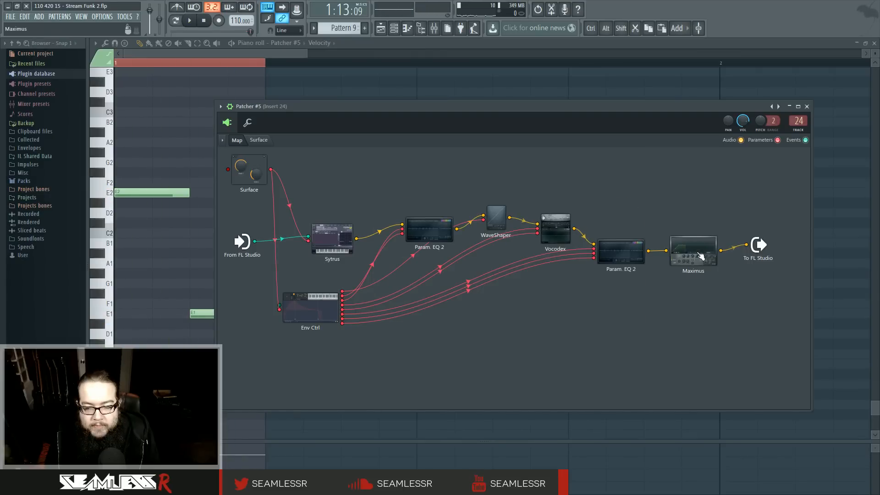
Open Maximus from the Patcher map, check its mid and high bands and the stereo separation during playback, and close it
left_click(700, 255)
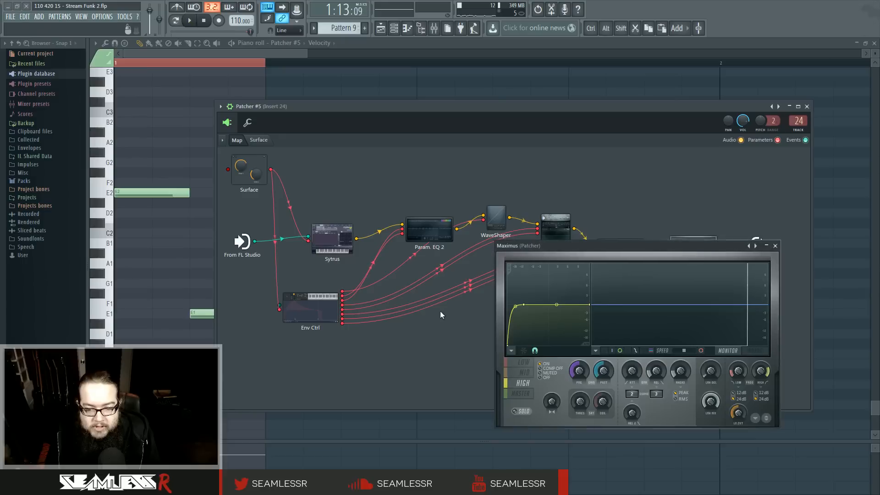
left_click(523, 375)
left_click(530, 387)
key("space")
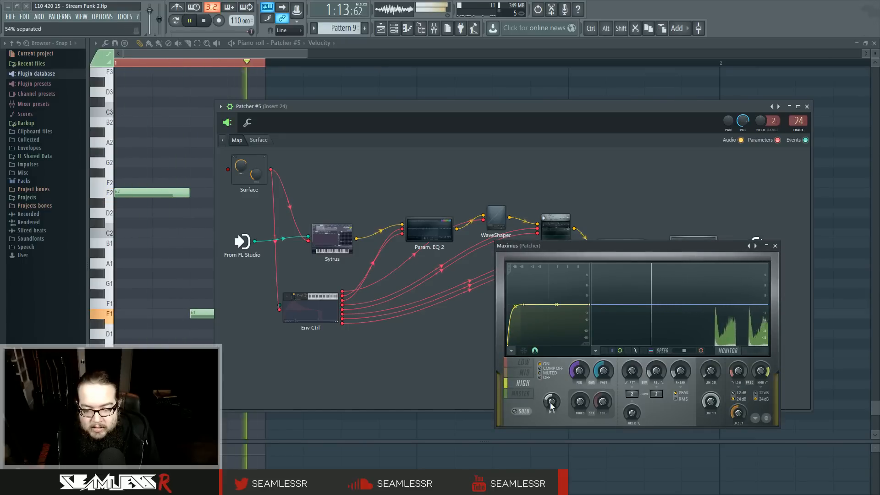
key("space")
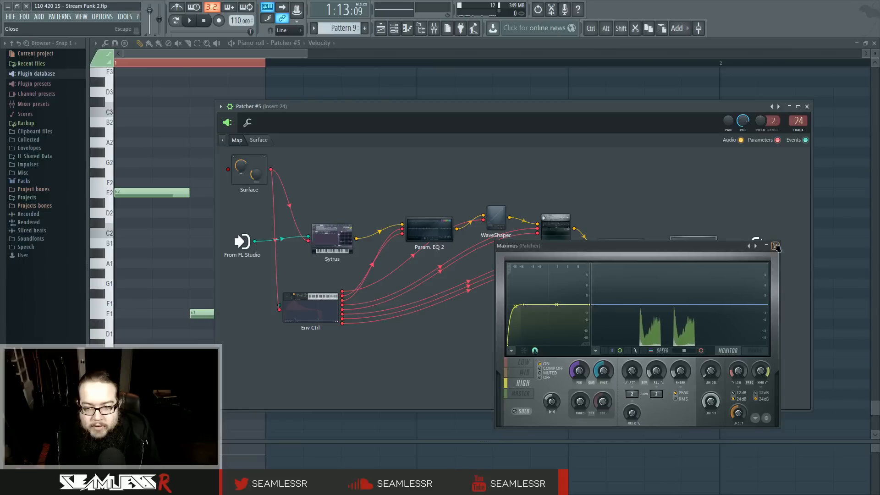
left_click(775, 246)
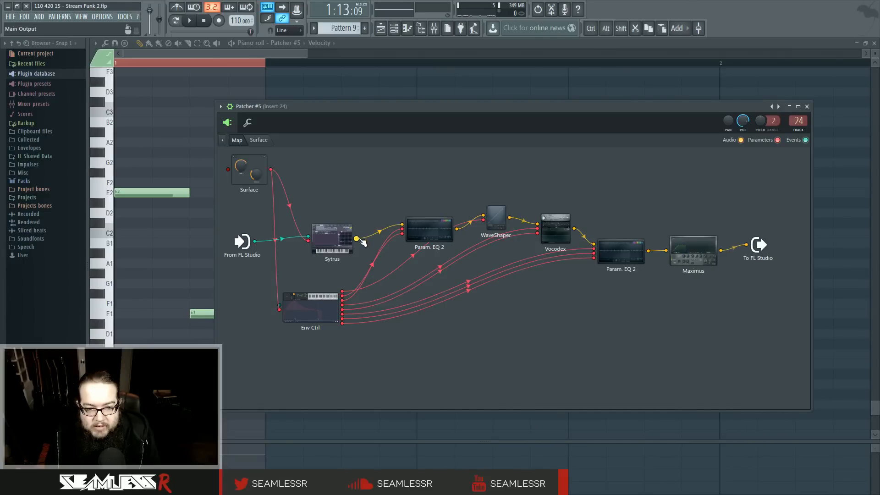
Try to add a Fruity Reeverb 2 module above the first Param. EQ 2 in the Patcher map
left_click_drag(362, 242, 364, 186)
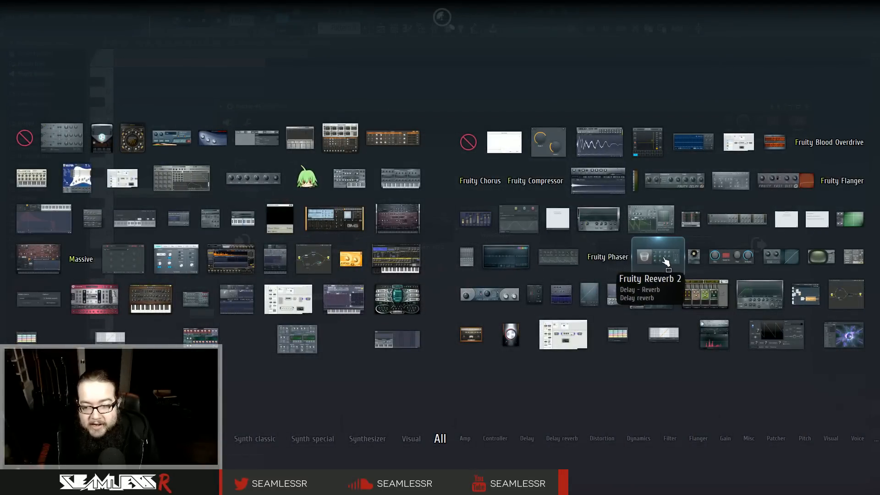
left_click_drag(658, 261, 407, 167)
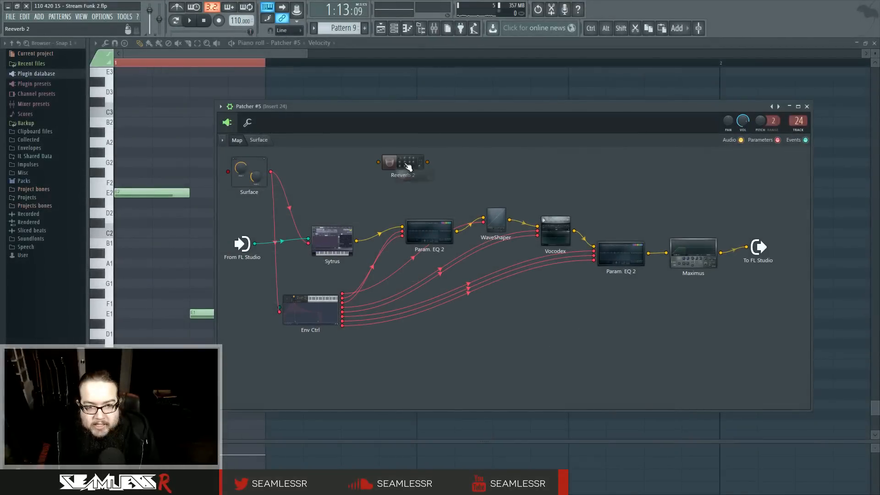
right_click(398, 167)
left_click(426, 181)
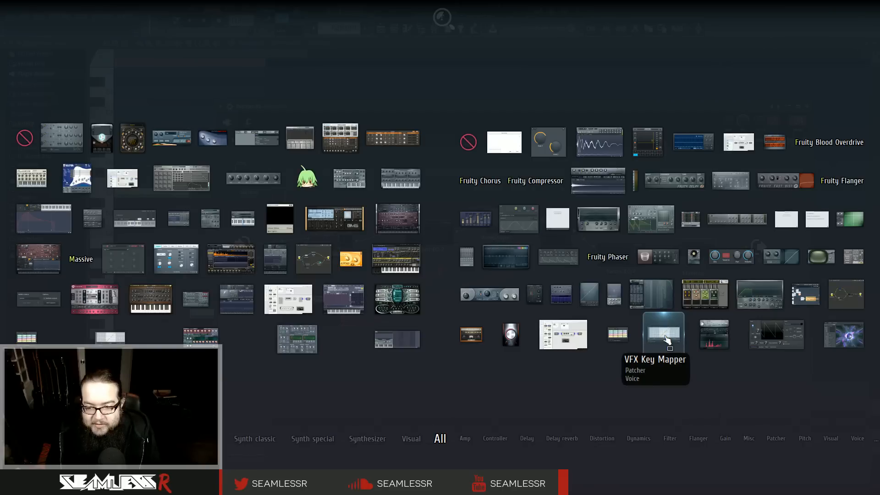
left_click(597, 368)
right_click(419, 180)
left_click(431, 186)
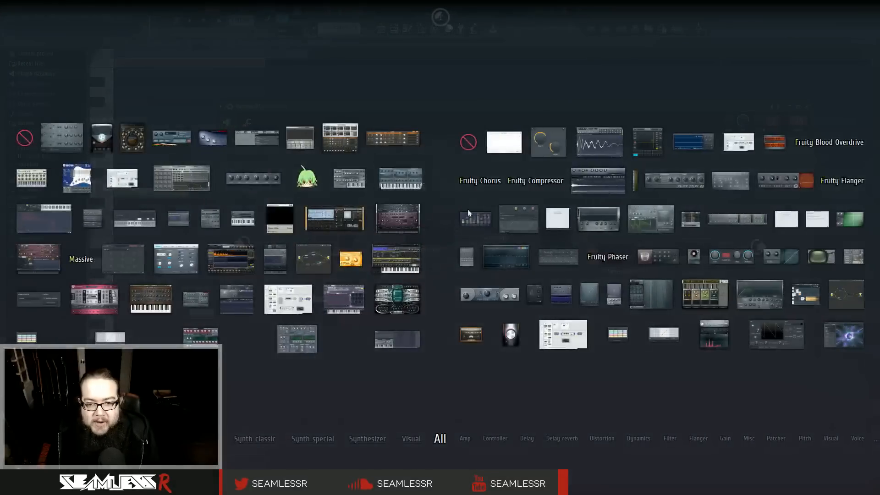
left_click(653, 378)
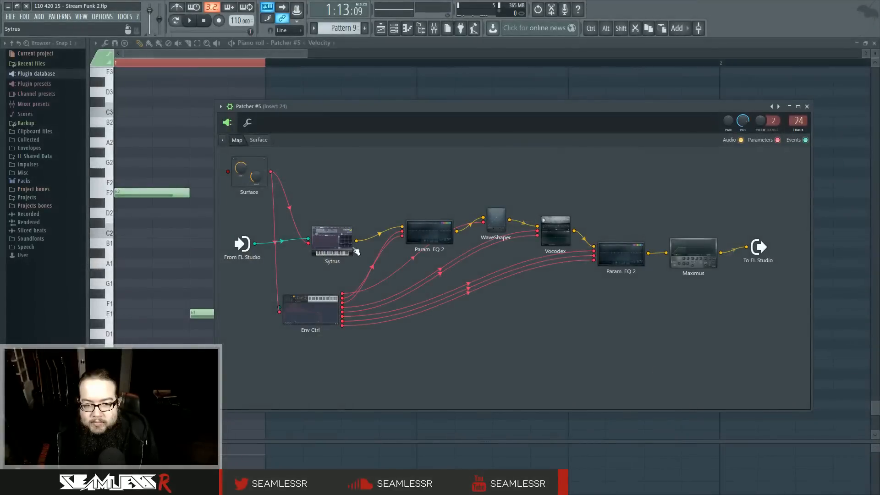
Insert Fruity Reeverb 2 between Sytrus and the first Param. EQ 2, open its settings, and audition the reverb
key("F8")
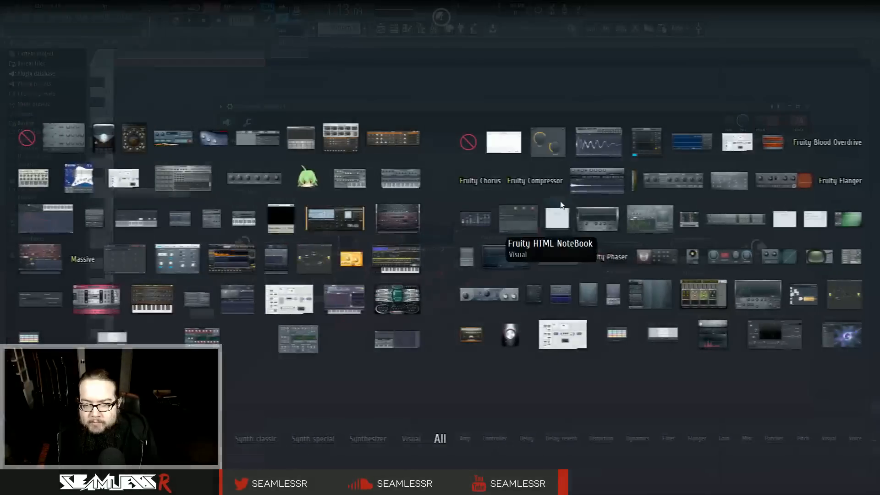
left_click_drag(655, 259, 365, 187)
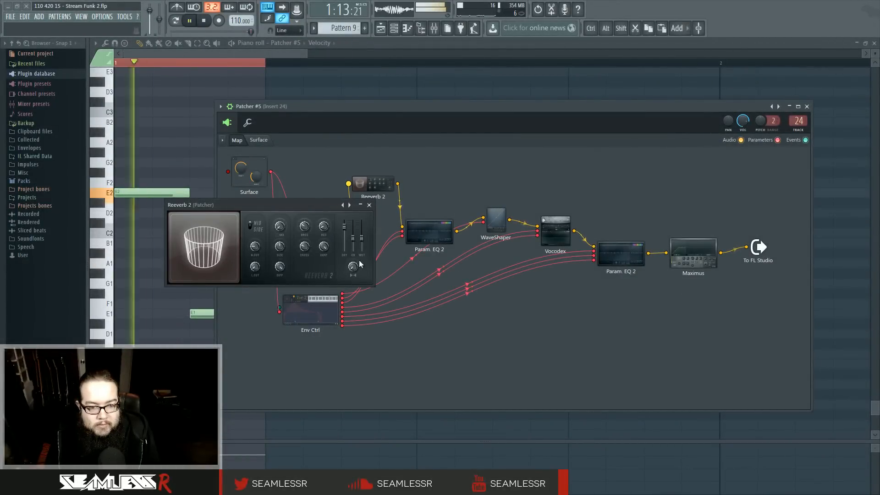
key("space")
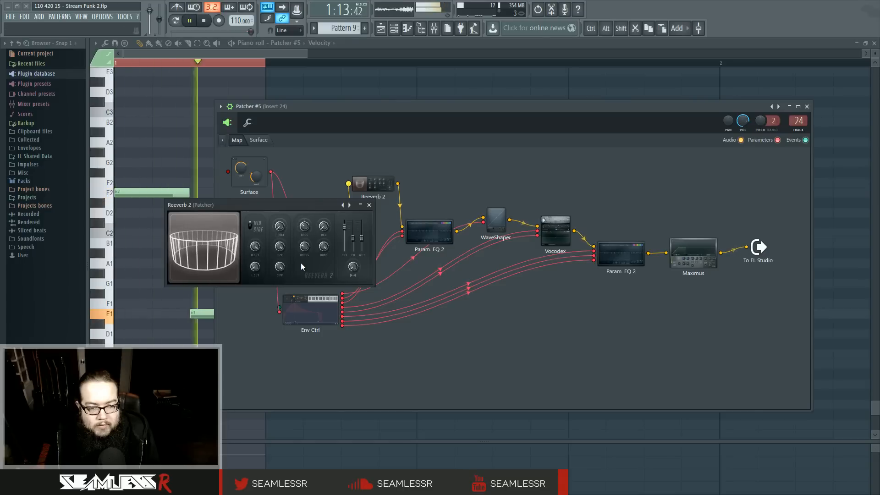
key("space")
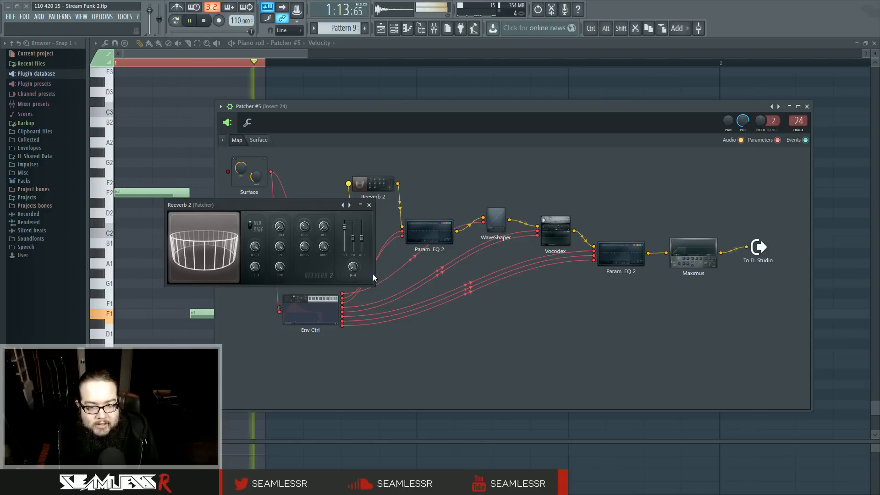
Adjust the Reeverb 2 wet level by ear during playback, trying 82% and settling on a lower level
left_click_drag(364, 243, 365, 248)
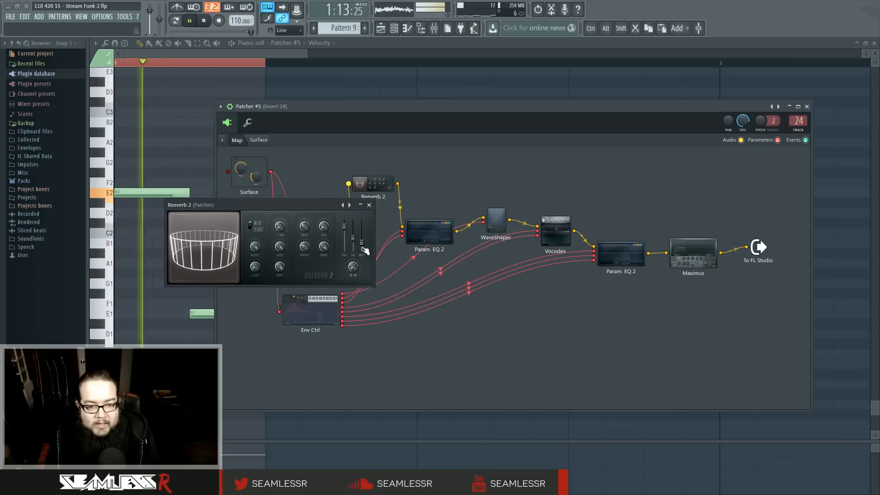
key("space")
key("space")
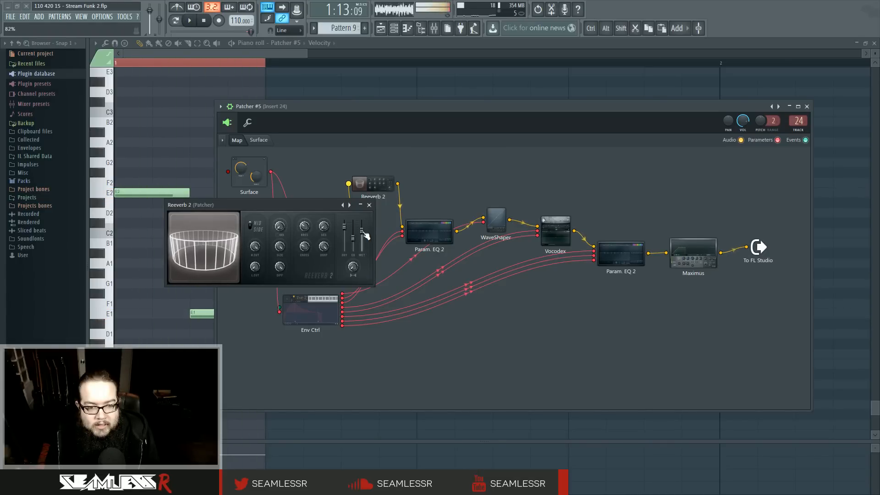
key("space")
key("space")
key("space")
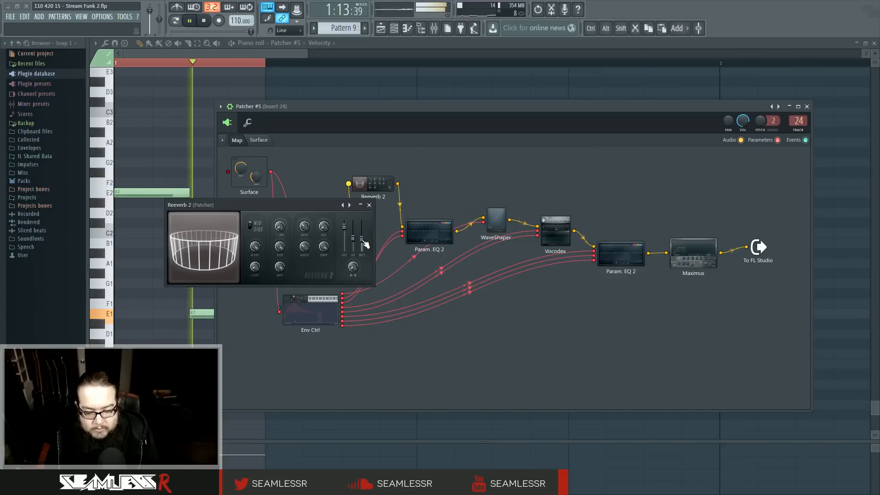
key("space")
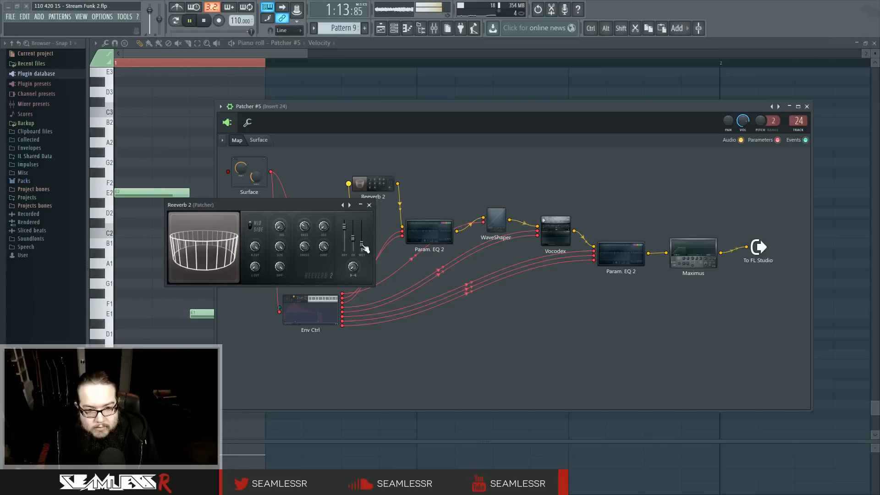
left_click_drag(366, 254, 366, 245)
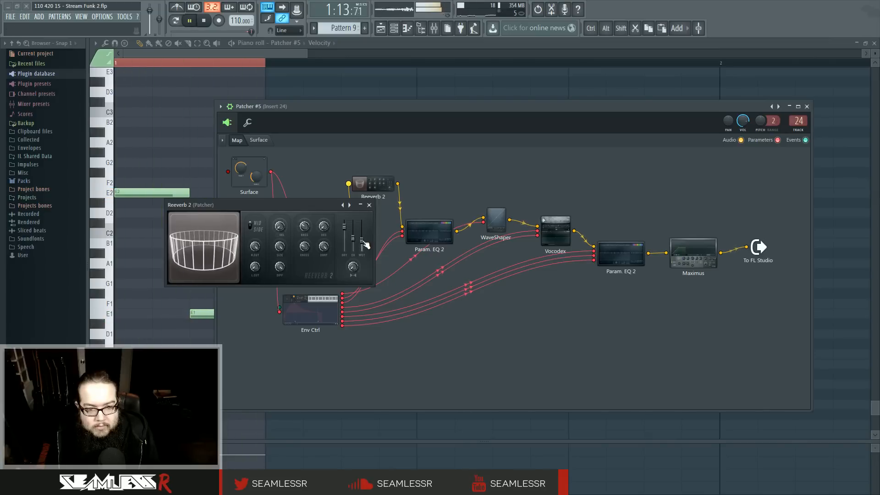
Return to the playlist and audition the Pattern 9 bass with the reverb several times
left_click(382, 30)
key("space")
key("space")
key("space")
key("space")
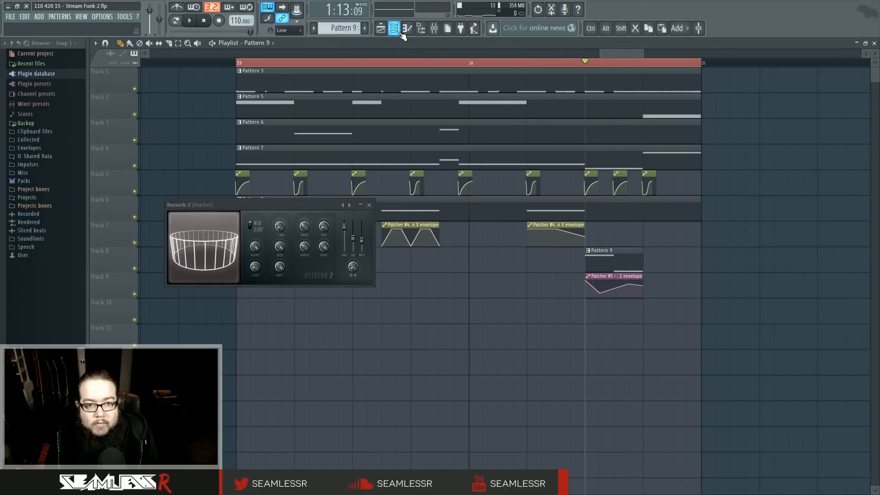
Check insert 24's mixer level during playback and lower the wet level of Patcher #5's Reeverb 2
left_click(439, 29)
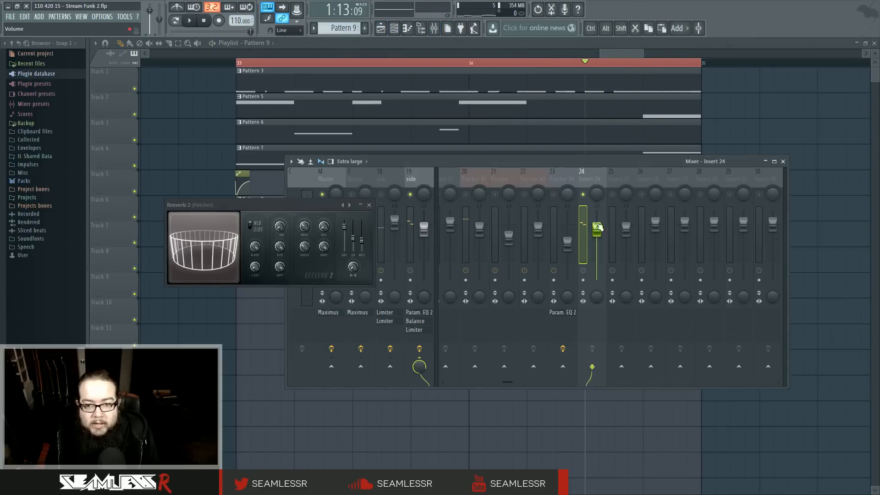
key("space")
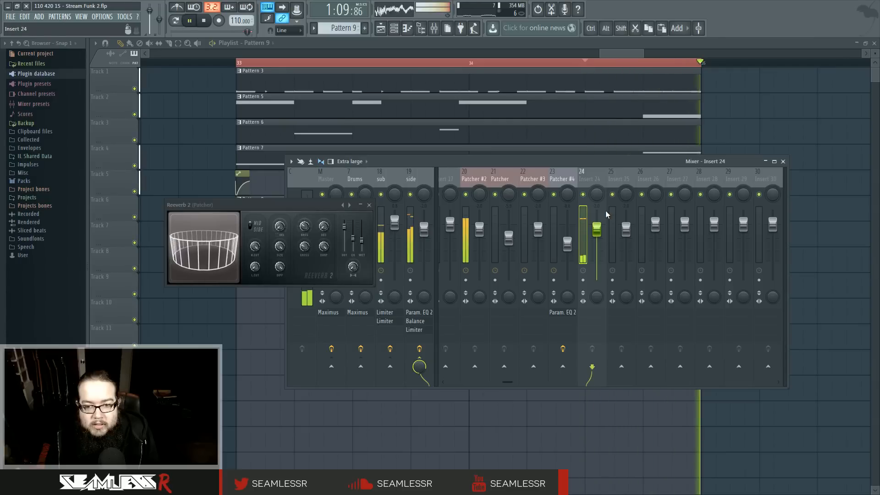
key("space")
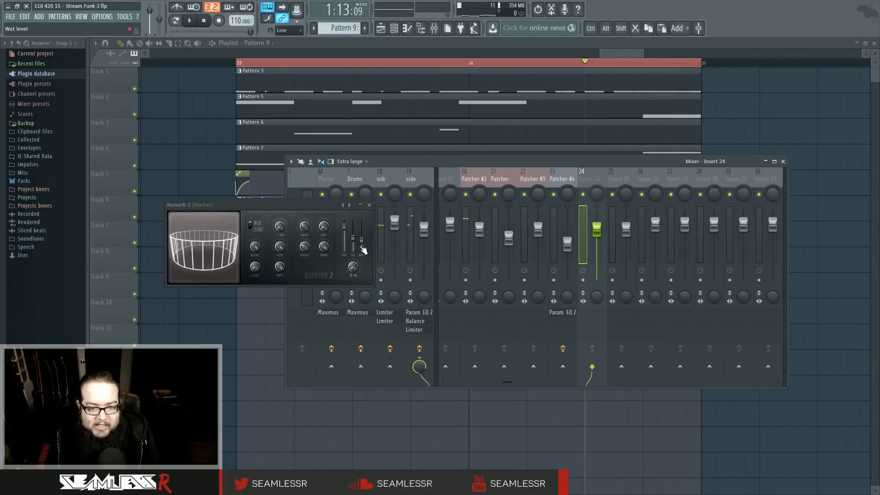
key("space")
key("space")
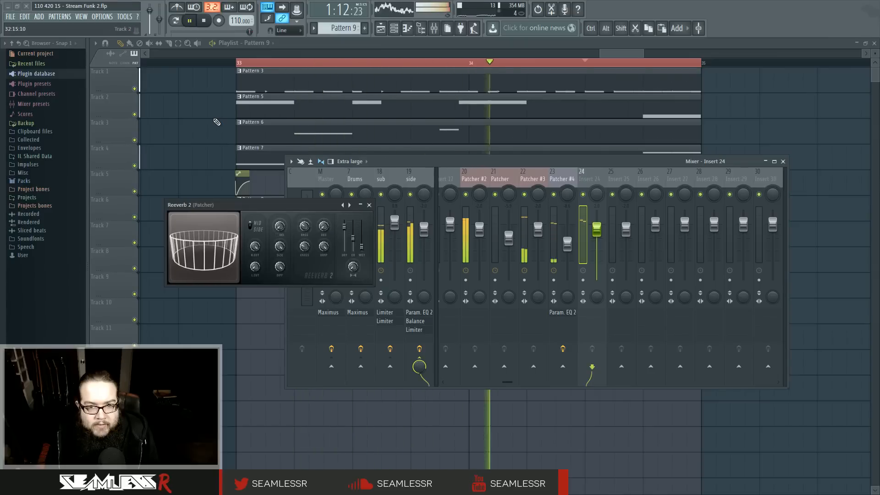
key("F9")
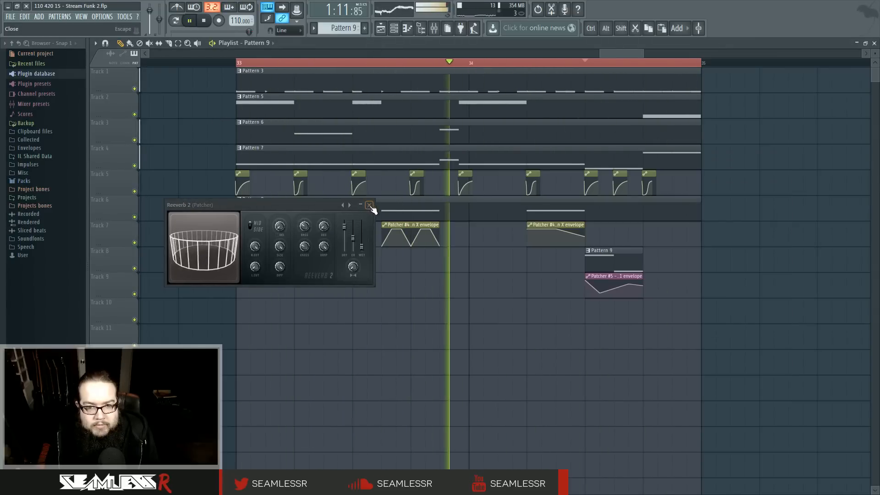
Delete the Reeverb 2 module from Patcher #5's map and audition the bass with Sytrus feeding Param. EQ 2 directly
left_click(395, 29)
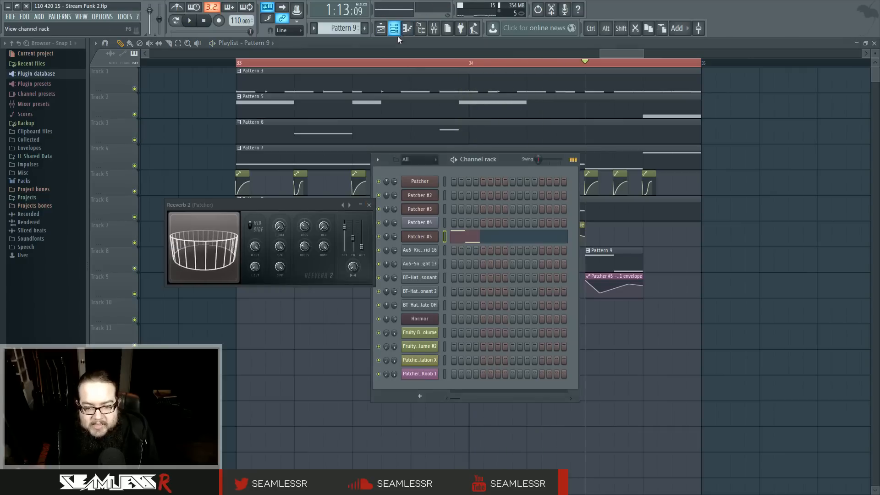
left_click(432, 238)
right_click(385, 184)
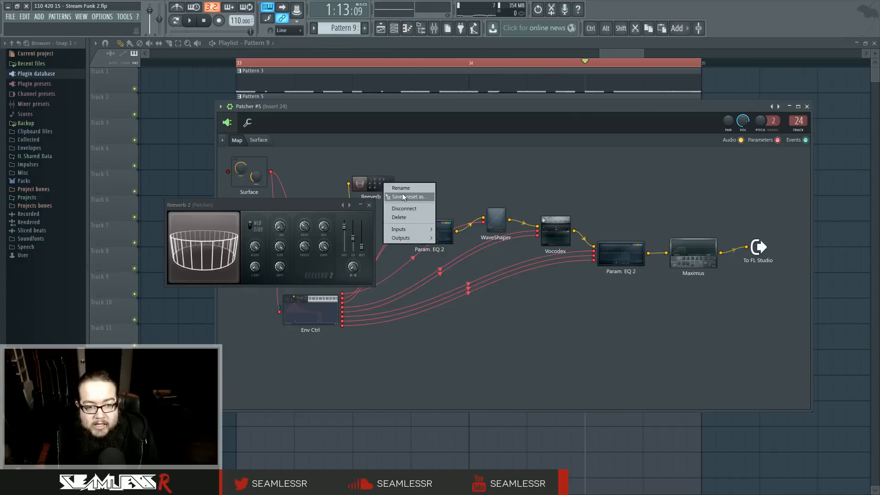
left_click(404, 217)
key("space")
key("space")
Inspect the FX page and matrix of Sytrus inside Patcher #5, close it, and audition the arrangement in the playlist
double_click(342, 238)
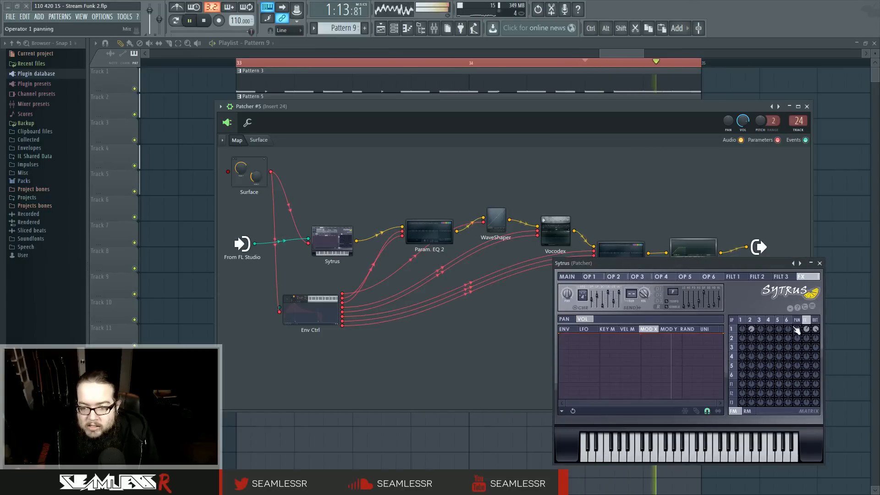
left_click(616, 52)
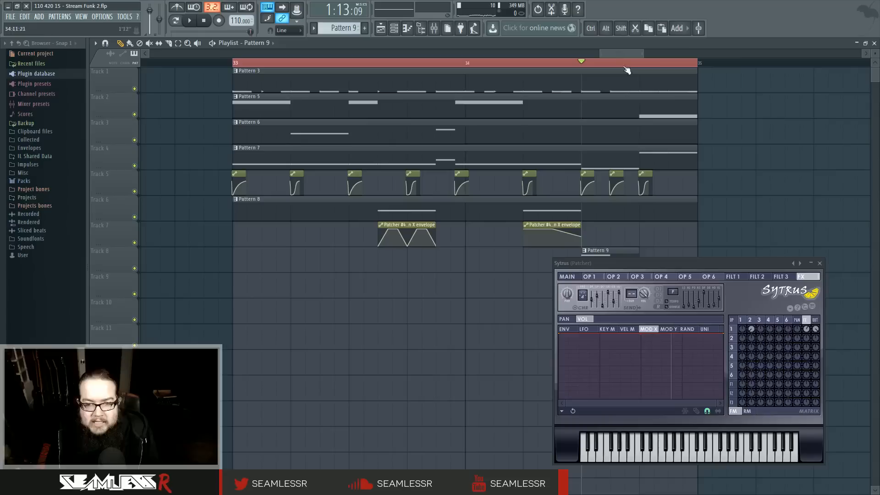
left_click(820, 262)
left_click_drag(472, 326, 478, 331)
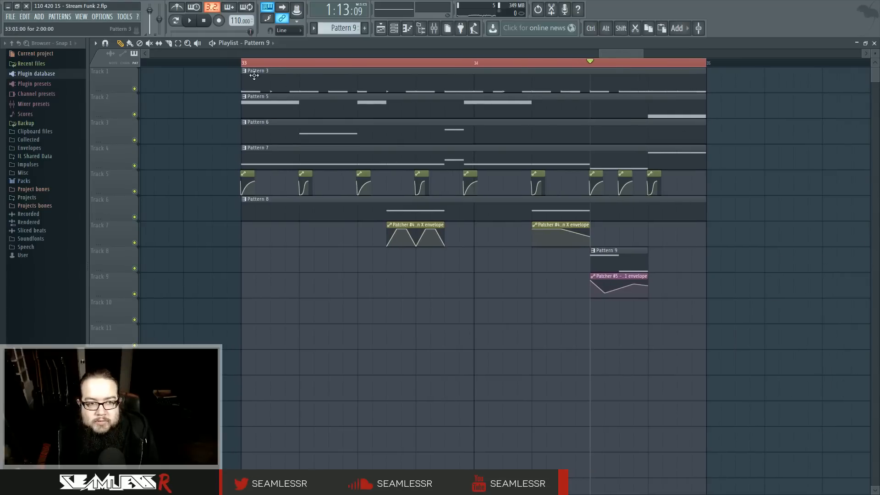
key("space")
key("space")
Move the first note of Pattern 6 up to G2 in the Patcher #3 piano roll and audition it
double_click(326, 136)
left_click_drag(249, 269, 255, 147)
key("space")
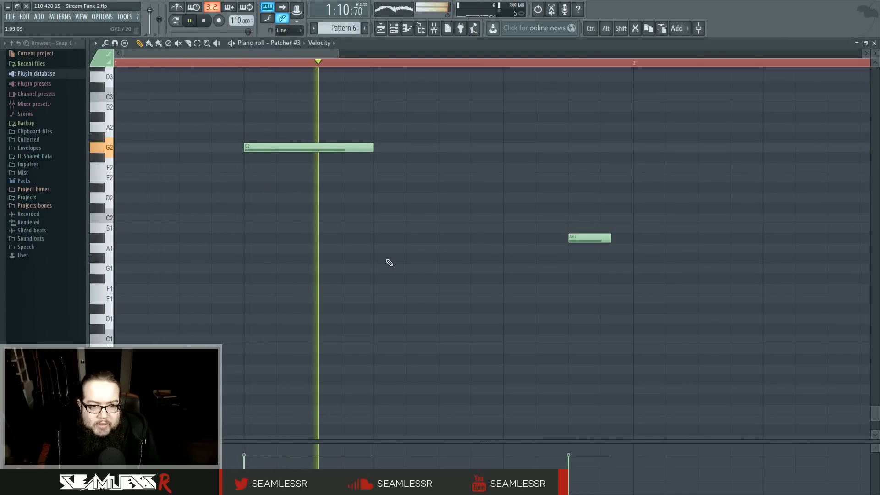
key("space")
key("space")
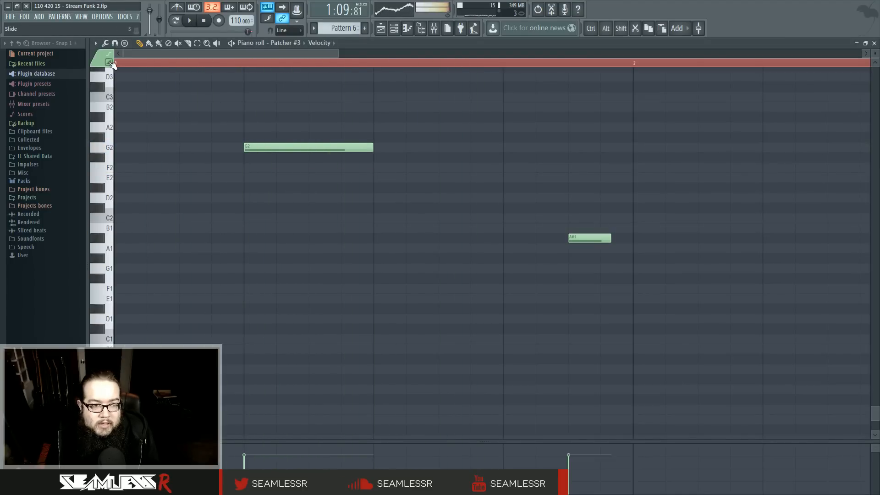
Add a G0 slide note under the second half of Pattern 6's G2 note and return to the playlist
key("space")
left_click_drag(444, 270, 358, 388)
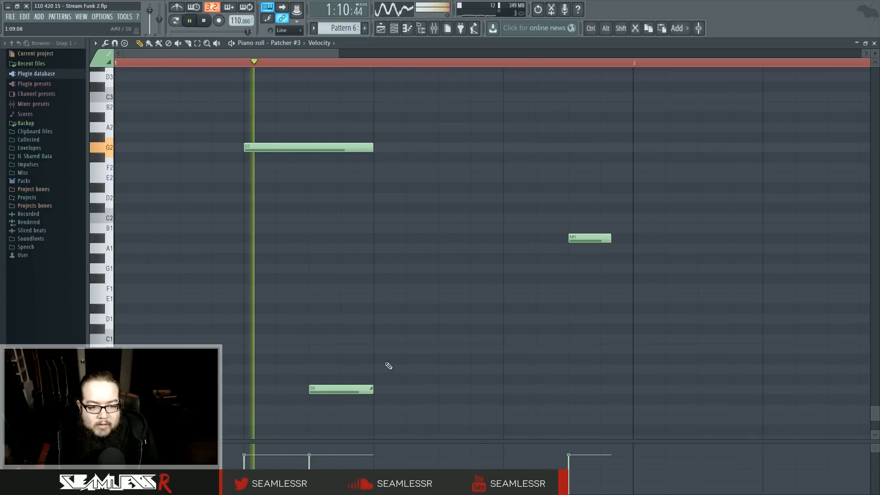
left_click(380, 28)
Add a G2 slide note beneath the end of Pattern 5's third G3 note and return to the playlist
left_click(482, 108)
key("space")
double_click(482, 109)
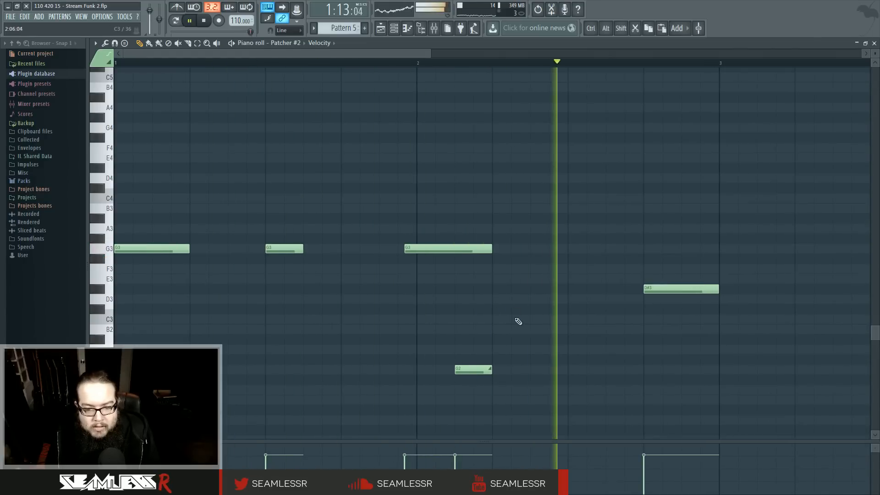
key("F5")
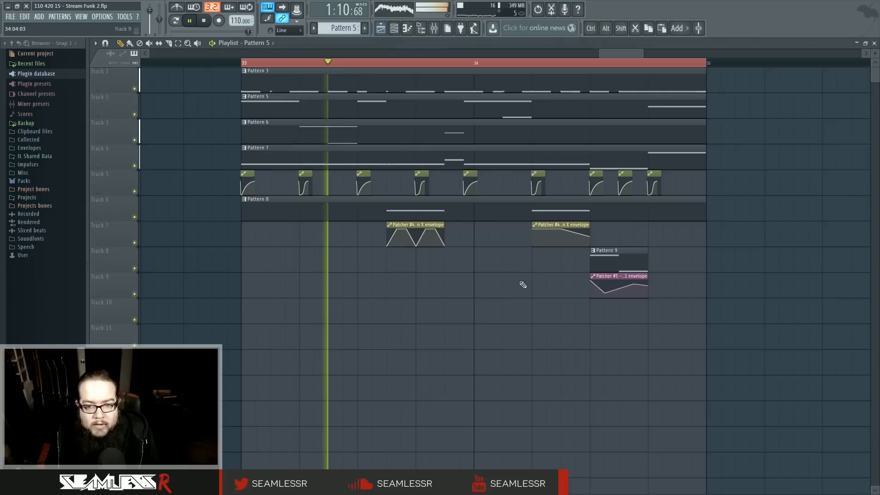
Reshape the second Patcher #4 Modulation X envelope clip by ear to start at the bottom, rise quickly and stay high
mouse_move(505, 230)
left_mouse_down()
mouse_move(511, 252)
mouse_move(514, 239)
left_mouse_up()
key("space")
key("space")
left_click(503, 63)
left_click(503, 62)
key("space")
key("space")
mouse_move(533, 230)
left_mouse_down()
mouse_move(534, 241)
mouse_move(515, 234)
mouse_move(559, 234)
left_mouse_up()
key("space")
key("space")
key("space")
key("space")
key("space")
key("space")
key("space")
key("space")
key("space")
key("space")
key("space")
key("space")
key("space")
key("space")
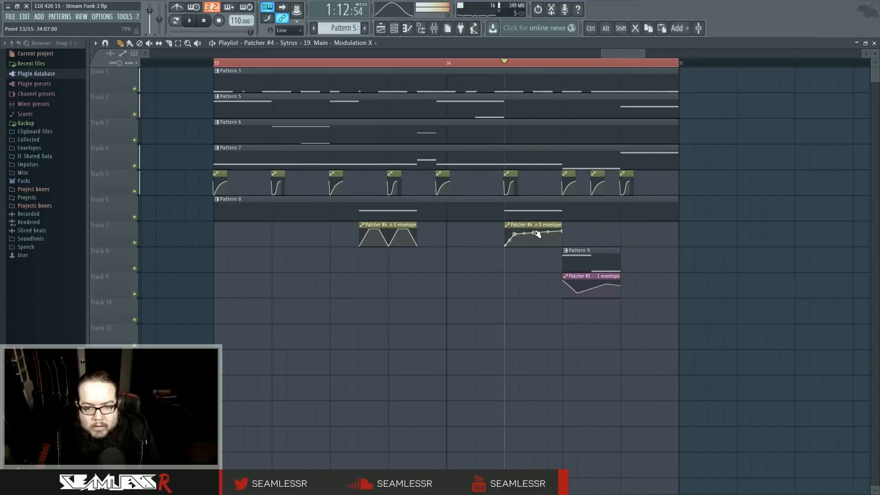
Lower the end point of the second Patcher #4 Modulation X envelope so it slopes down, and audition the loop
key("space")
key("space")
key("space")
key("space")
key("space")
key("space")
key("space")
key("space")
left_click_drag(561, 230, 559, 241)
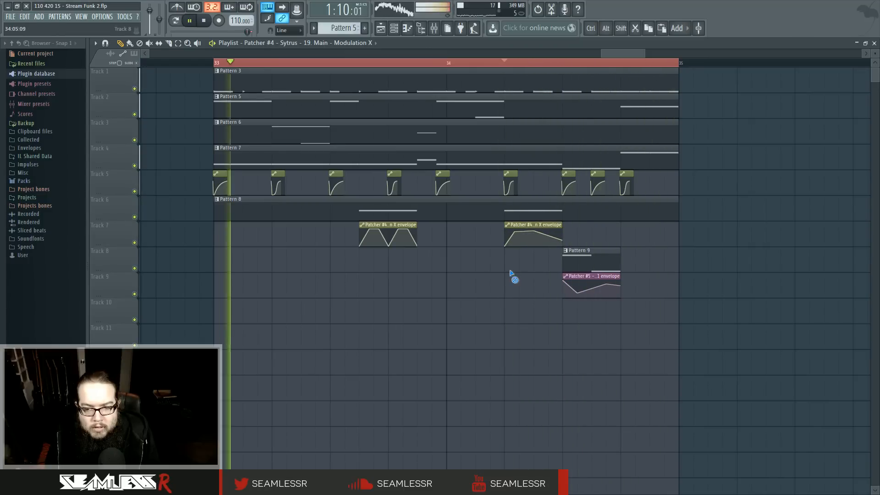
key("space")
key("space")
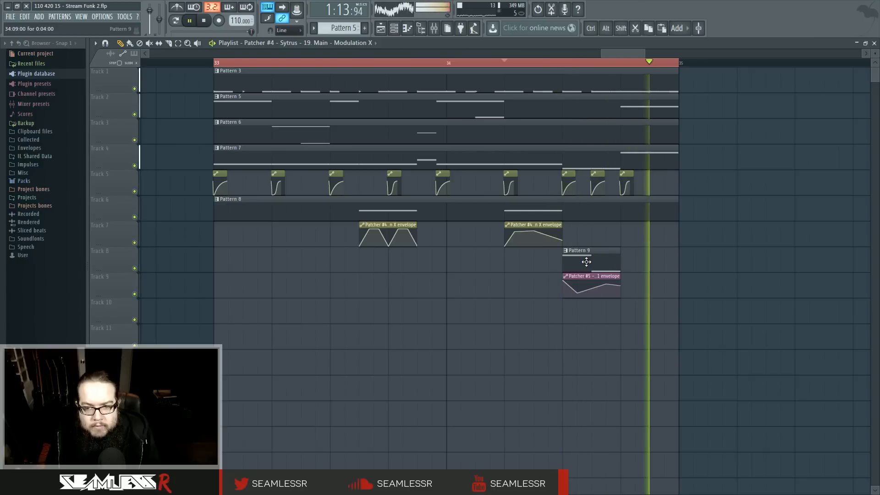
Adjust the start, low point and third point of the Patcher #5 Knob 1 envelope under Pattern 9 while auditioning it repeatedly
key("space")
left_click_drag(577, 293, 579, 288)
key("space")
left_click(563, 63)
key("space")
key("space")
mouse_move(565, 281)
left_mouse_down()
mouse_move(568, 307)
mouse_move(565, 282)
mouse_move(579, 294)
mouse_move(608, 288)
left_mouse_up()
key("space")
key("space")
key("space")
key("space")
key("space")
key("space")
key("space")
key("space")
key("space")
key("space")
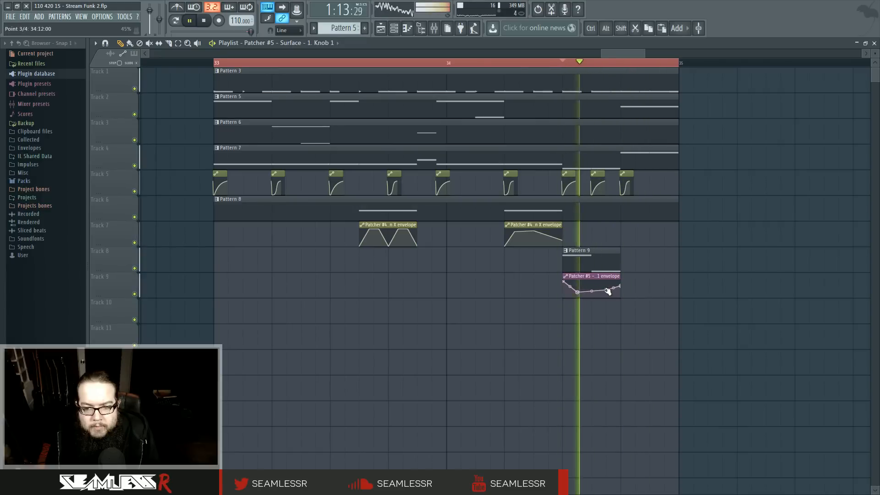
key("space")
key("space")
key("space")
Move the third point of the Patcher #5 Knob 1 envelope earlier, just after the low point, and audition the whole loop
mouse_move(607, 287)
left_mouse_down()
mouse_move(621, 283)
mouse_move(594, 292)
left_mouse_up()
key("space")
key("space")
key("space")
key("space")
key("space")
key("space")
key("space")
key("space")
key("space")
key("space")
key("space")
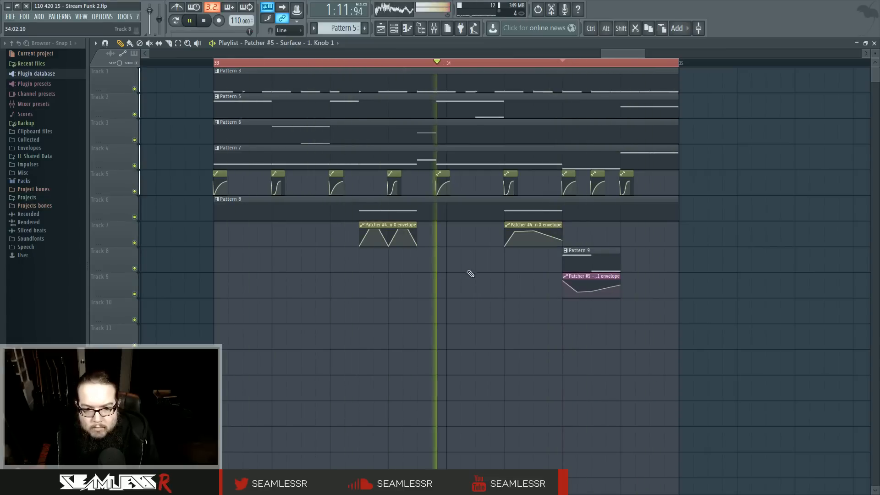
scroll(493, 284, "left", 2)
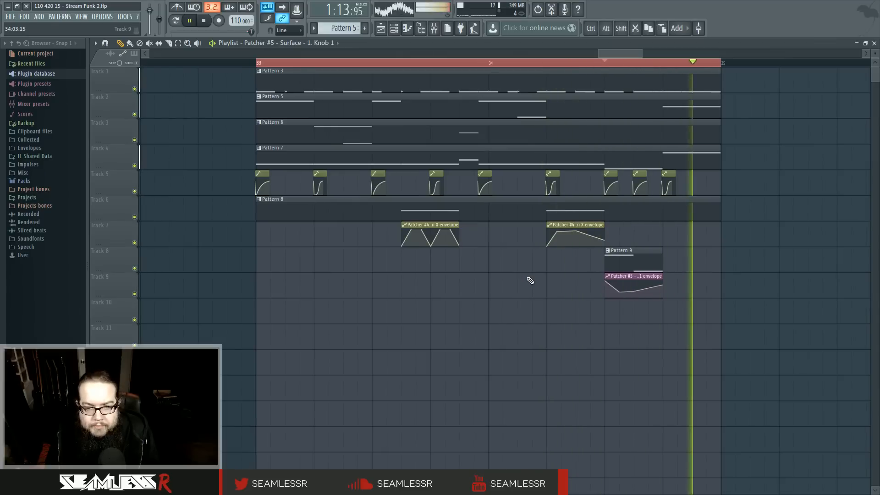
key("space")
Inspect Pattern 8's notes in the piano roll and the mixer insert for Patcher #4
double_click(437, 212)
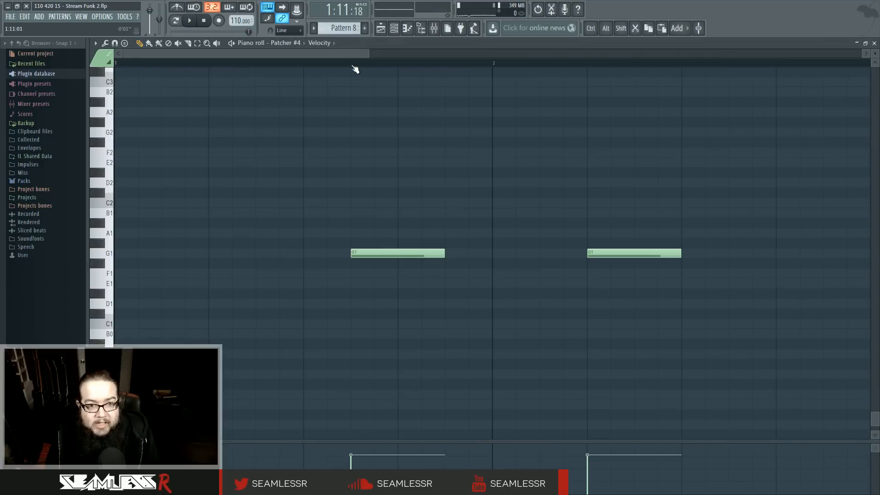
left_click(388, 28)
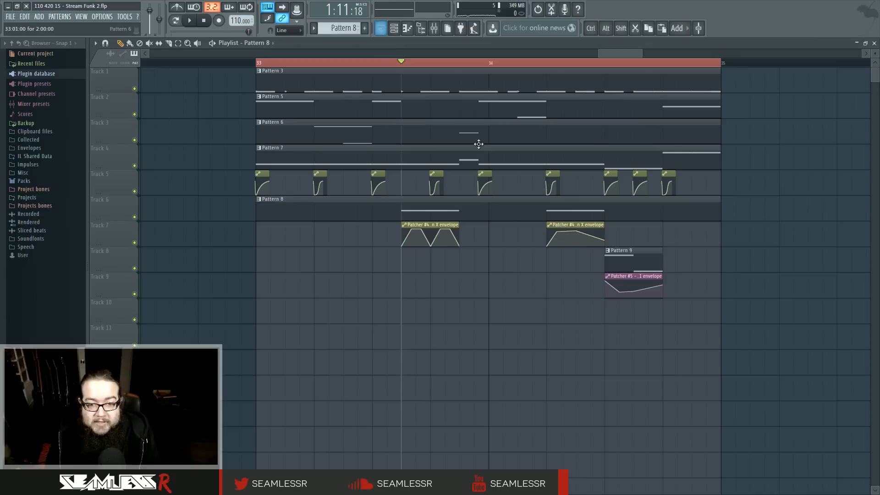
left_click(433, 28)
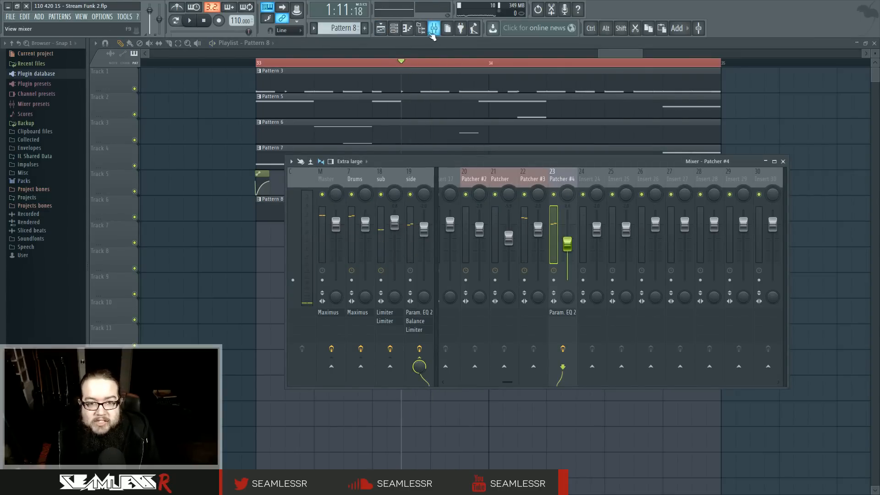
left_click(783, 162)
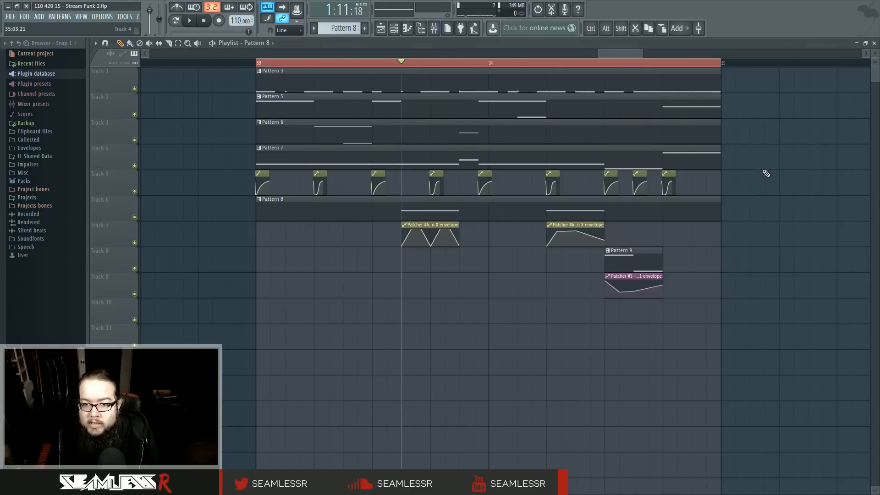
Open Patcher #4's map, enlarge its window, and spread WaveShaper 2 and the output node away from the other modules
left_click(394, 29)
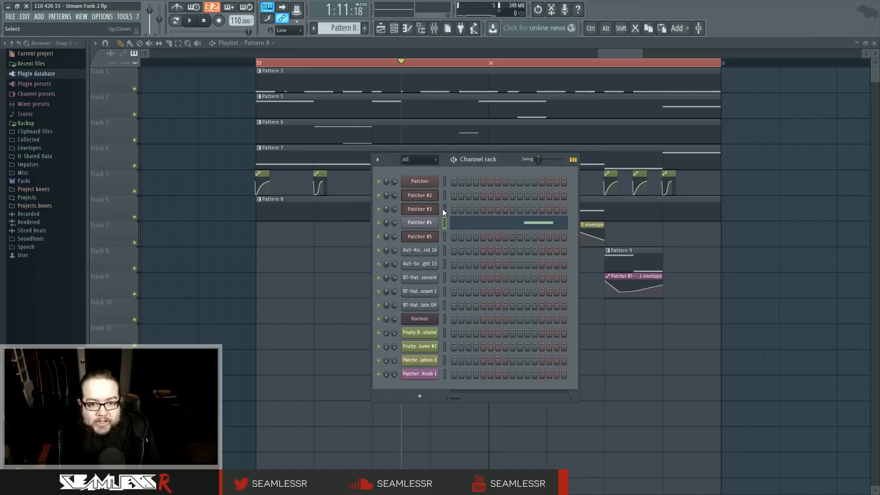
left_click(436, 222)
left_click_drag(436, 59, 406, 132)
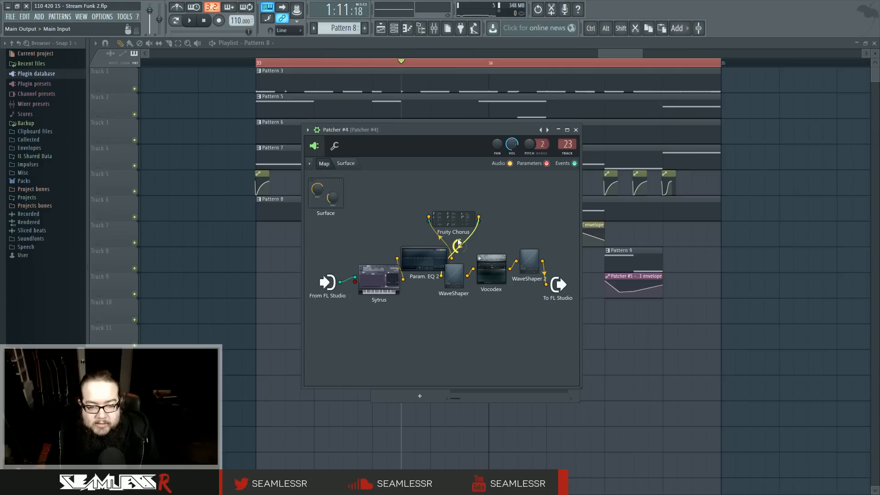
left_click_drag(580, 387, 679, 411)
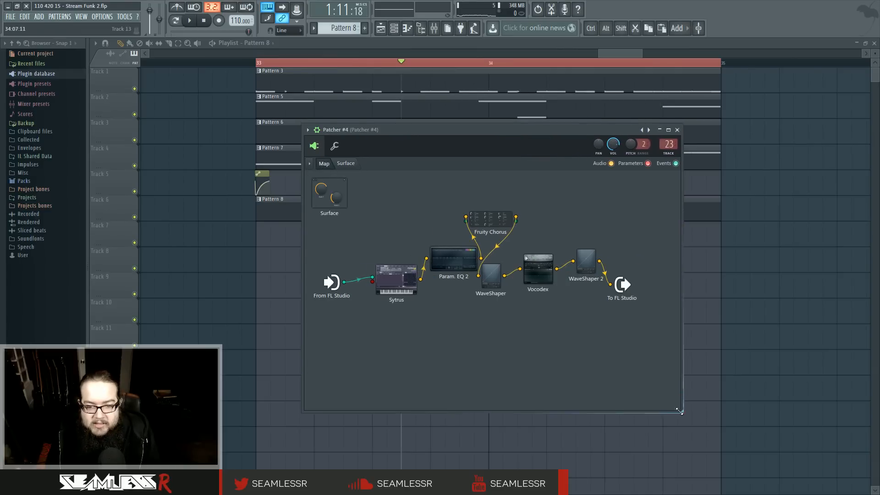
left_click_drag(624, 285, 657, 287)
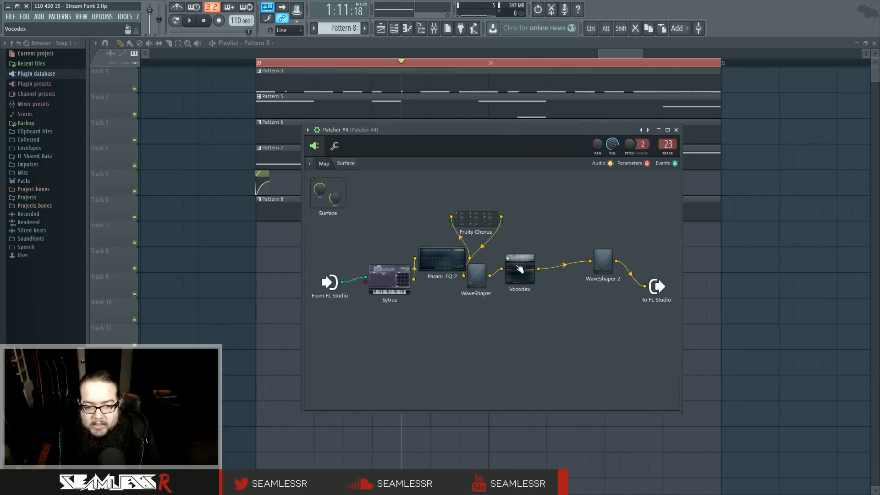
View Fruity Chorus's settings and presets in Patcher #4, and try a second chorus module beside it
left_click(498, 228)
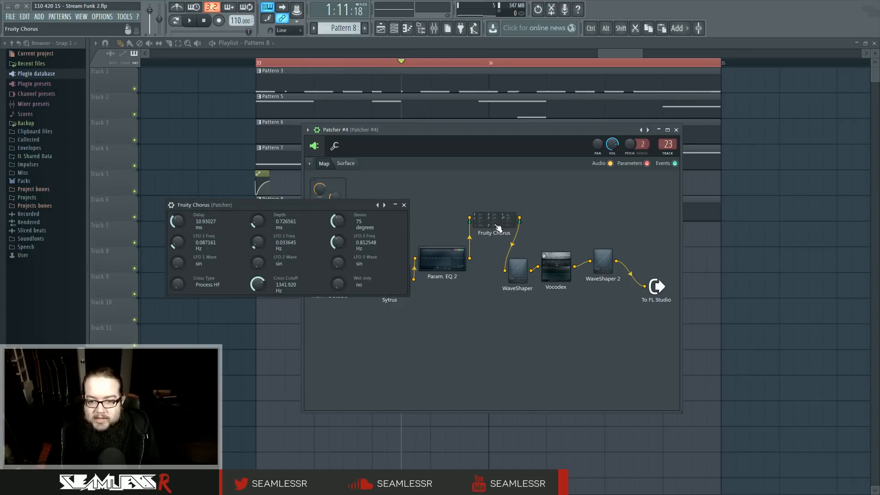
right_click(378, 205)
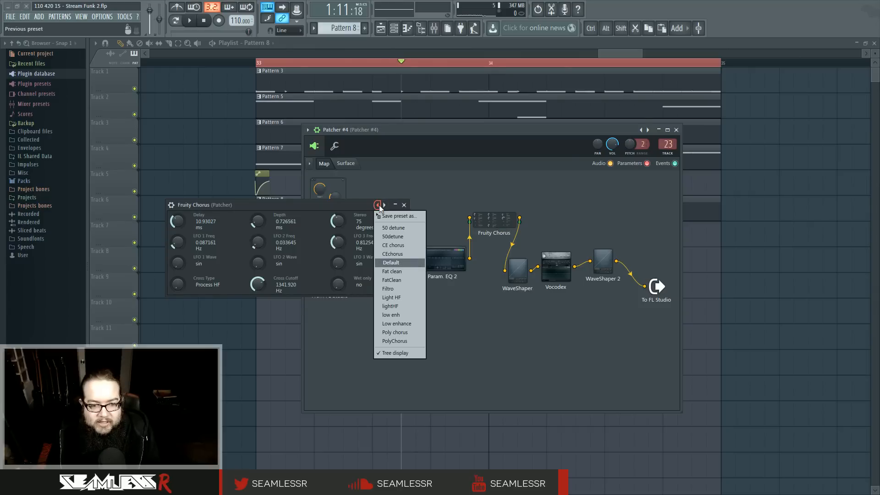
left_click(402, 217)
right_click(553, 215)
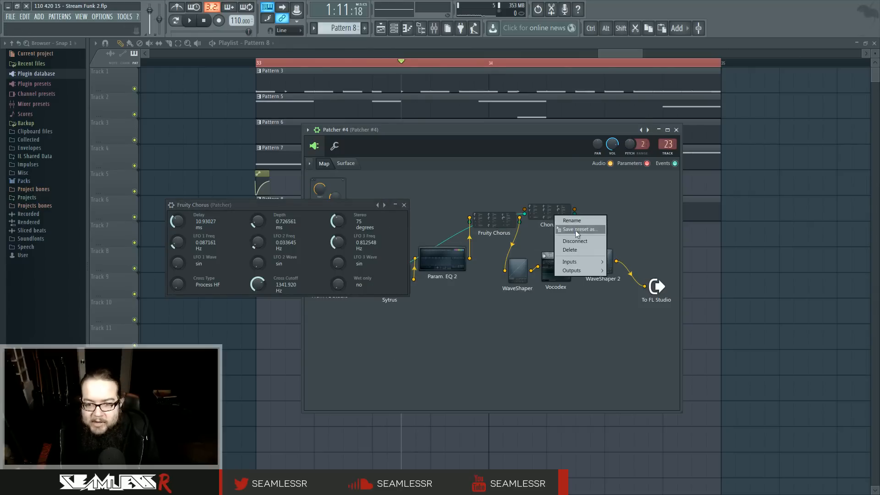
left_click(575, 230)
key("Escape")
right_click(545, 218)
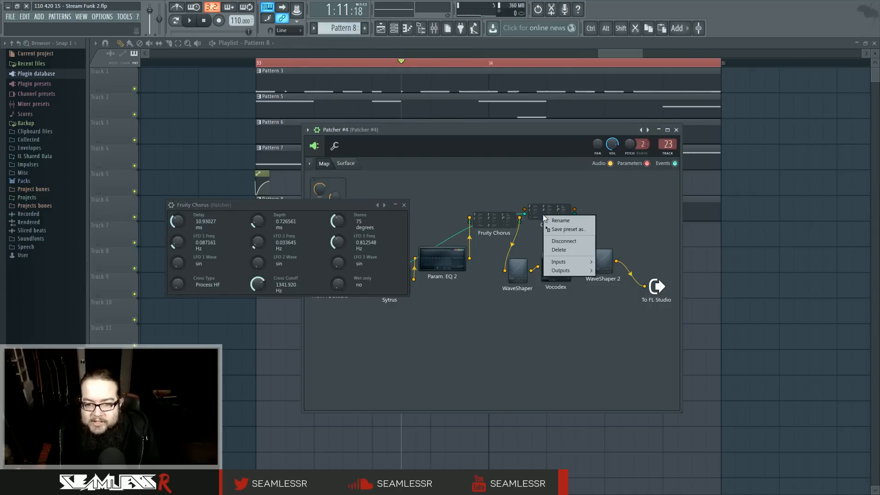
left_click(404, 204)
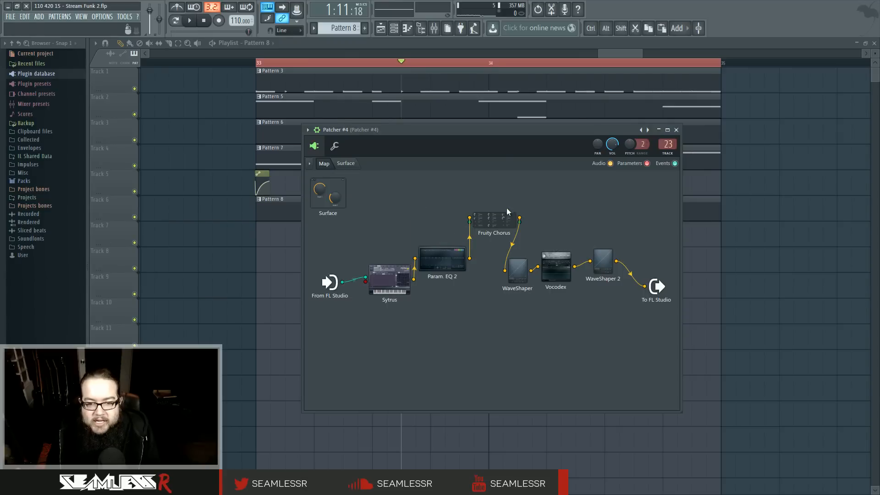
Browse the plugin picker and the plugin database's Flanger effects, and try another chorus module in Patcher #4's map
middle_click(477, 318)
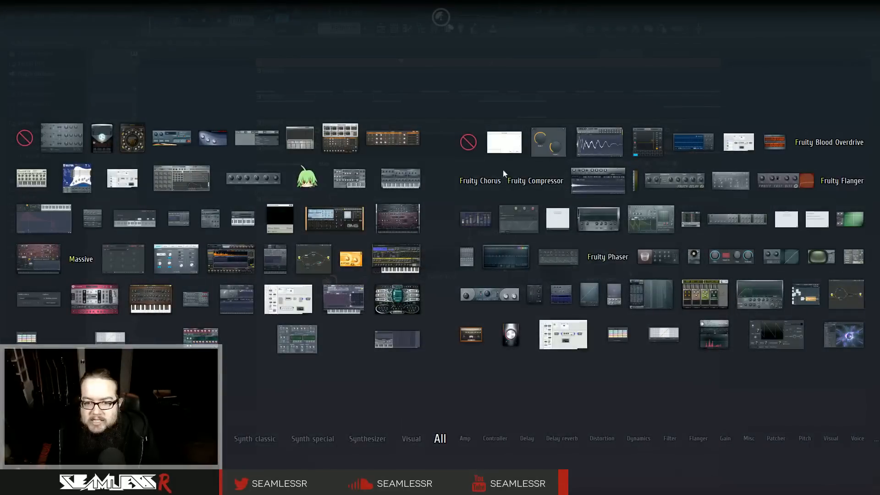
left_click(434, 202)
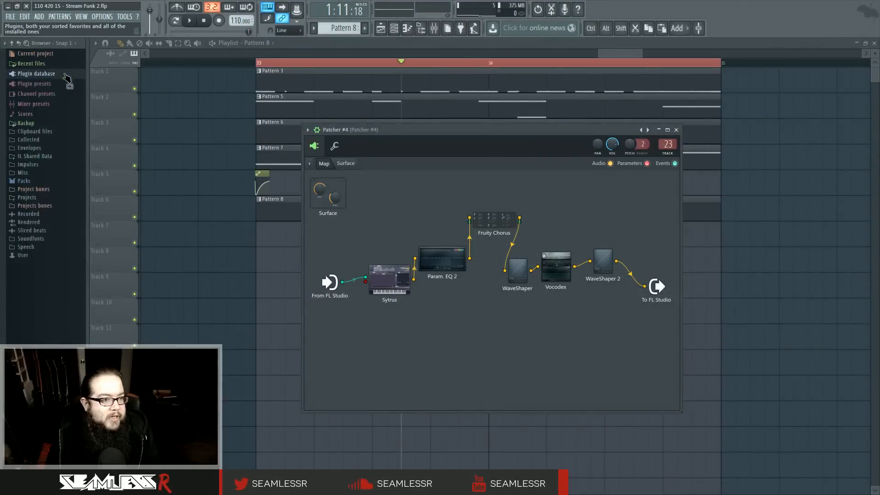
left_click(64, 74)
left_click(68, 83)
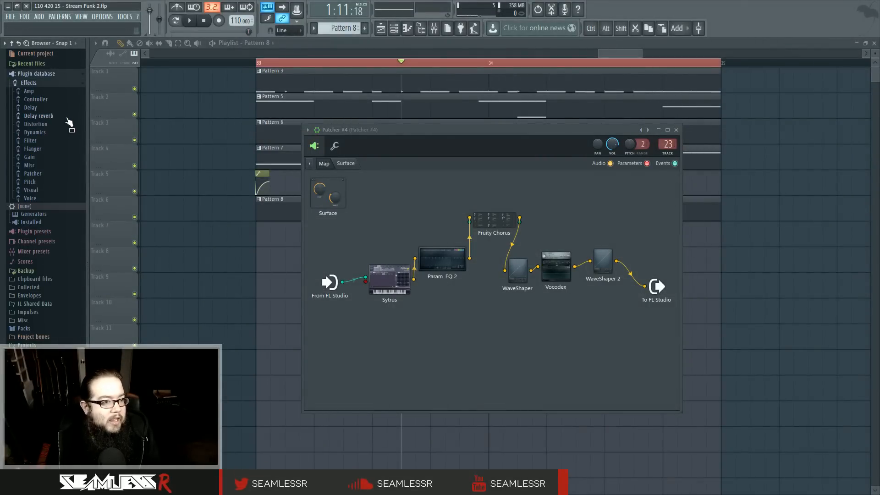
left_click(61, 151)
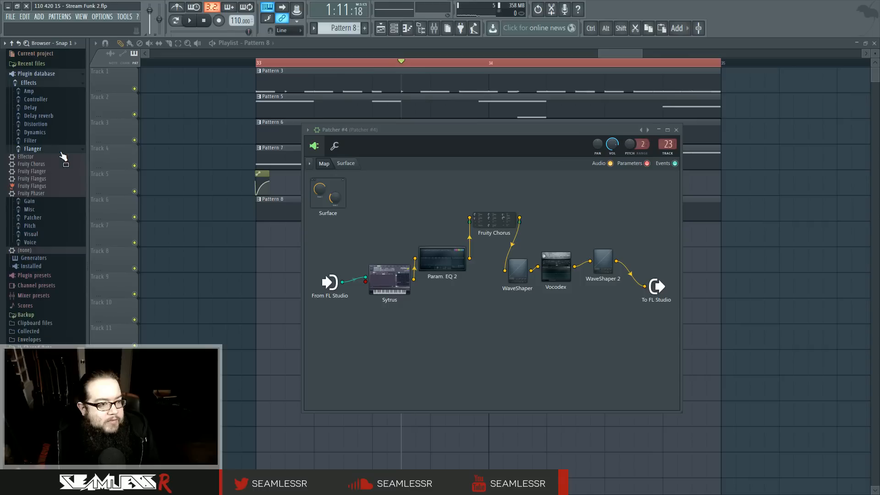
right_click(414, 372)
left_click(433, 400)
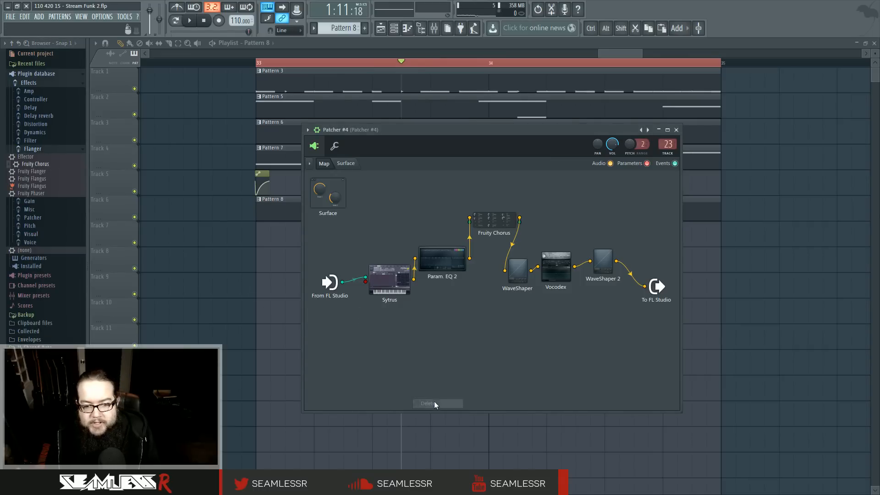
left_click(49, 149)
left_click(58, 74)
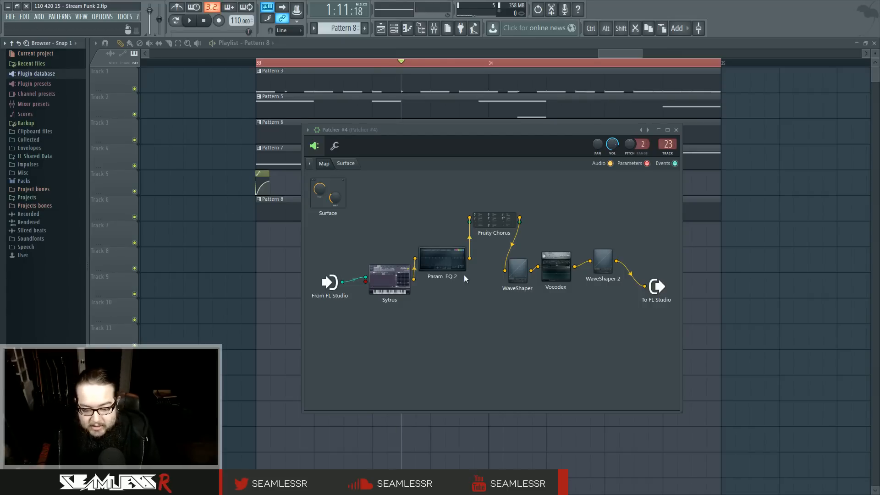
Play the loop and solo the Patcher #4 insert in the mixer
key("space")
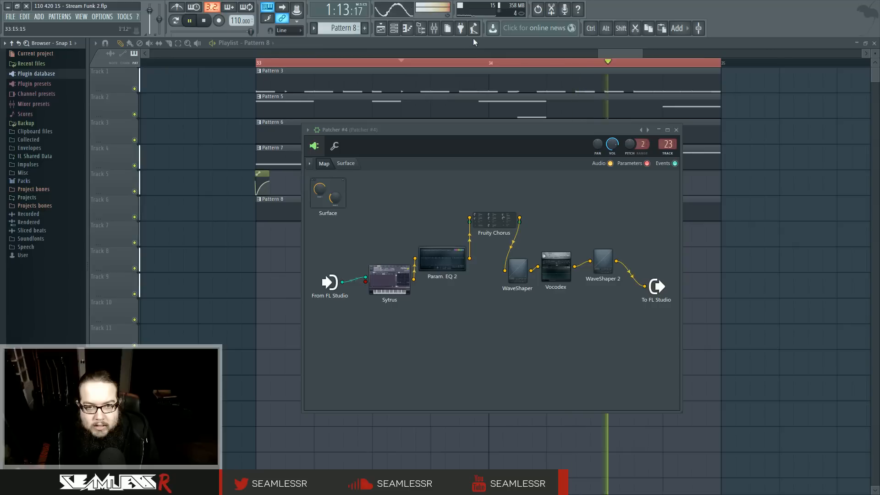
left_click(434, 29)
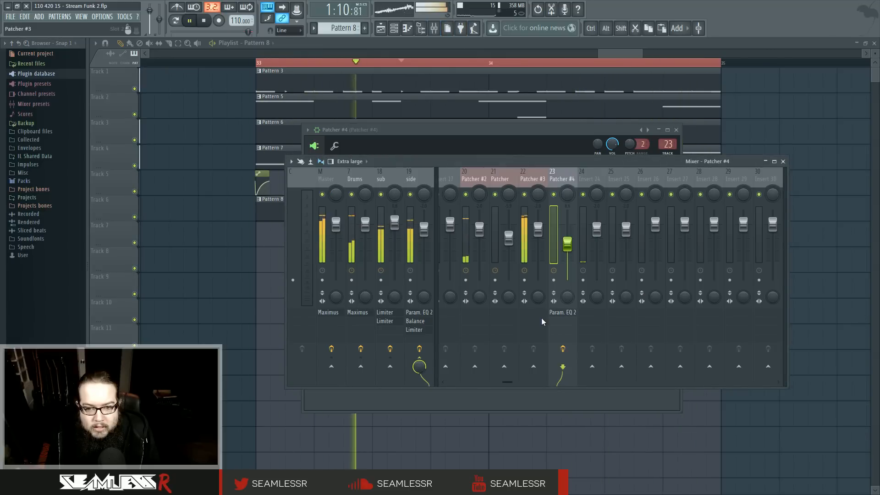
right_click(554, 194)
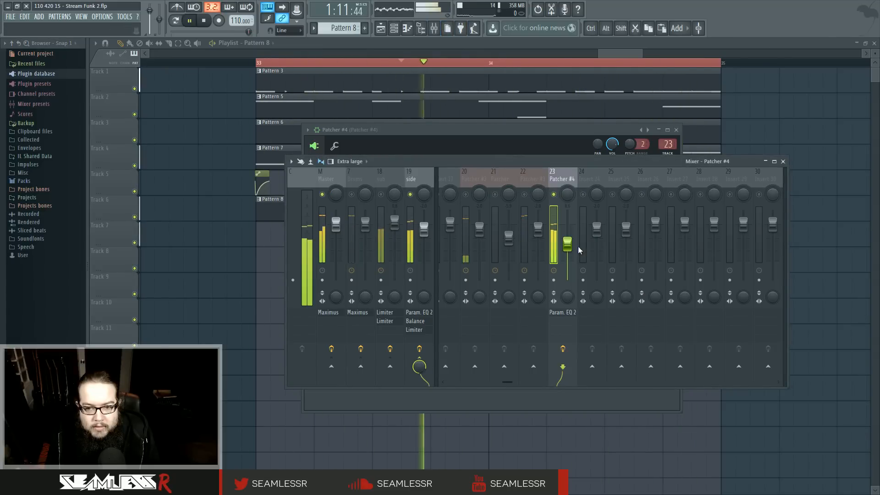
key("space")
Adjust the bandwidth and raise the formant shift in Patcher #4's Vocodex while auditioning the soloed sound
left_click(422, 138)
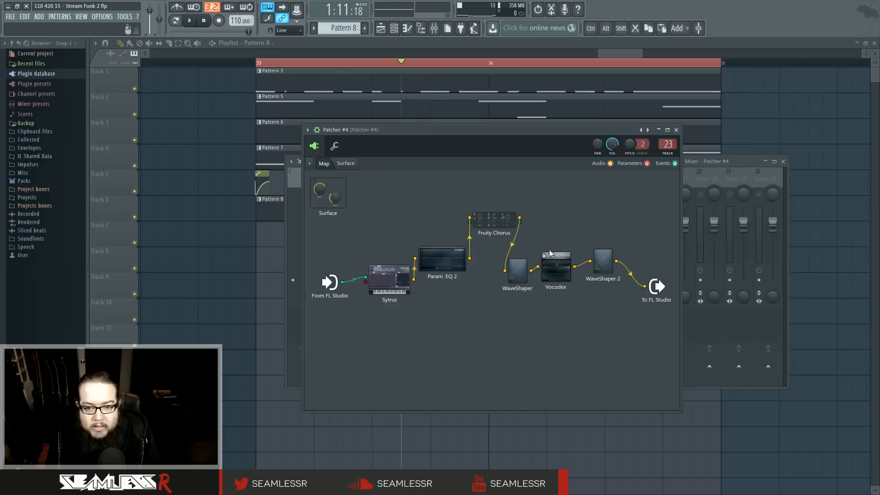
double_click(387, 276)
left_click_drag(364, 209, 593, 142)
key("space")
left_click_drag(565, 234, 564, 230)
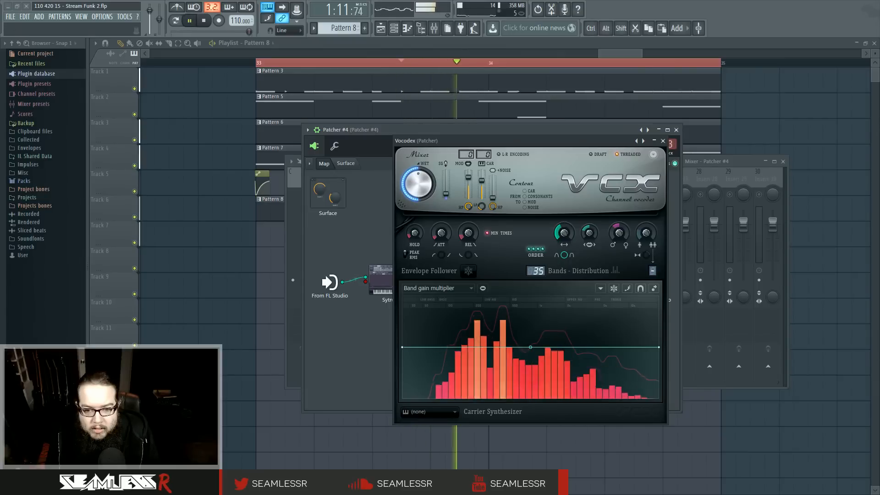
left_click_drag(620, 240, 620, 236)
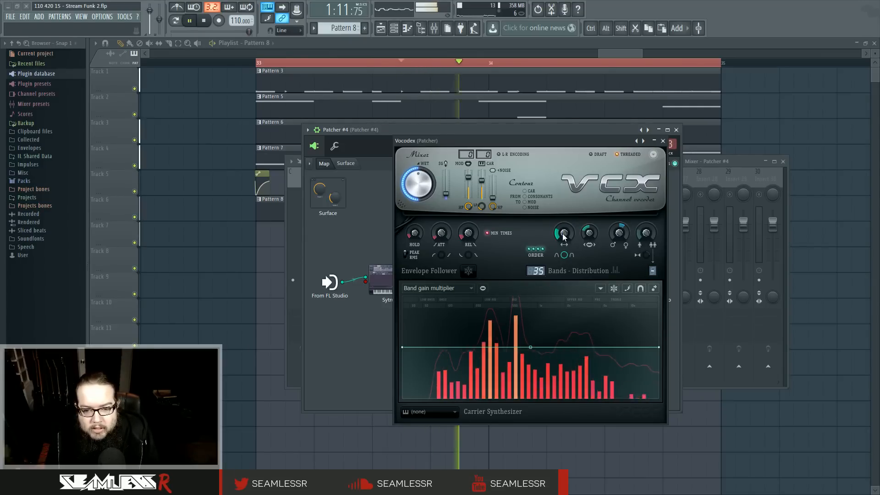
key("space")
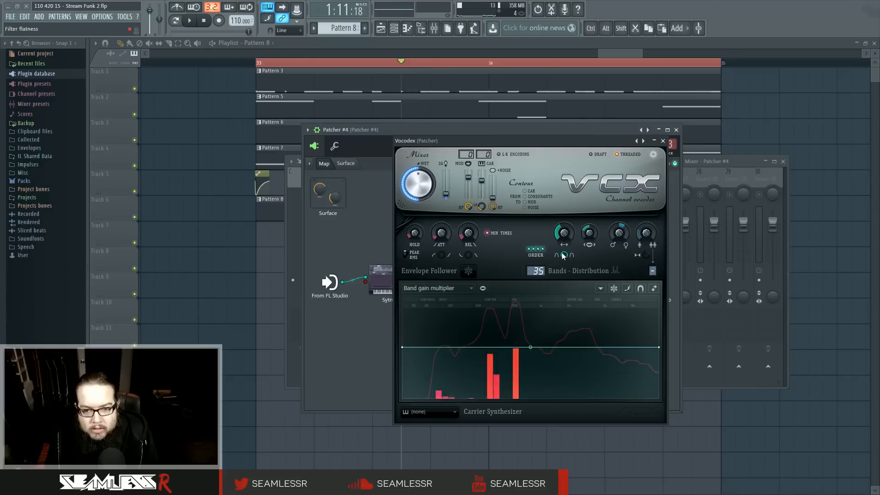
left_click(668, 143)
Set Patcher #4's Fruity Chorus to a 969.8071 Hz cross cutoff, 1.208324 ms depth and 56 degrees stereo while auditioning
double_click(501, 225)
key("space")
left_click_drag(245, 205, 452, 243)
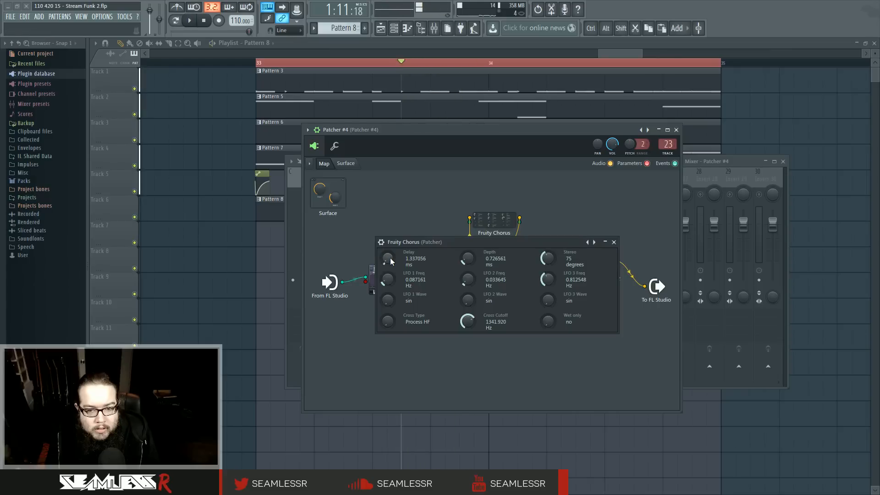
mouse_move(469, 316)
left_mouse_down()
mouse_move(467, 324)
mouse_move(466, 308)
left_mouse_up()
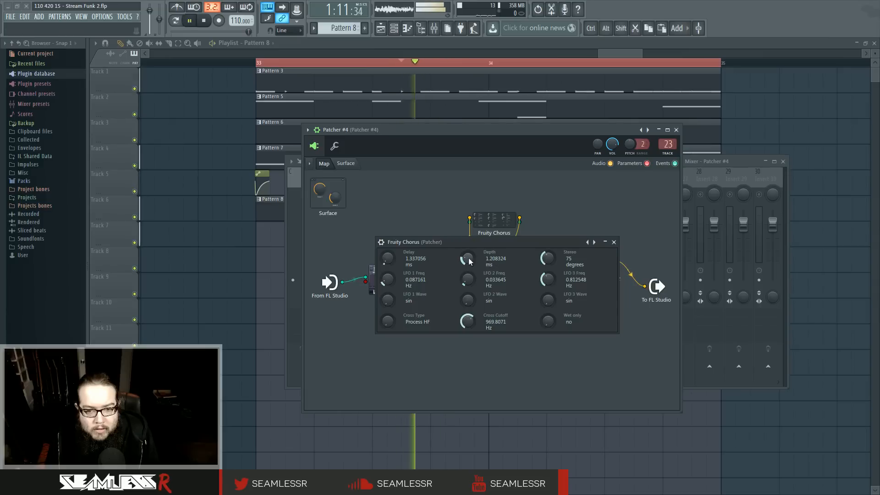
left_click_drag(551, 266, 548, 262)
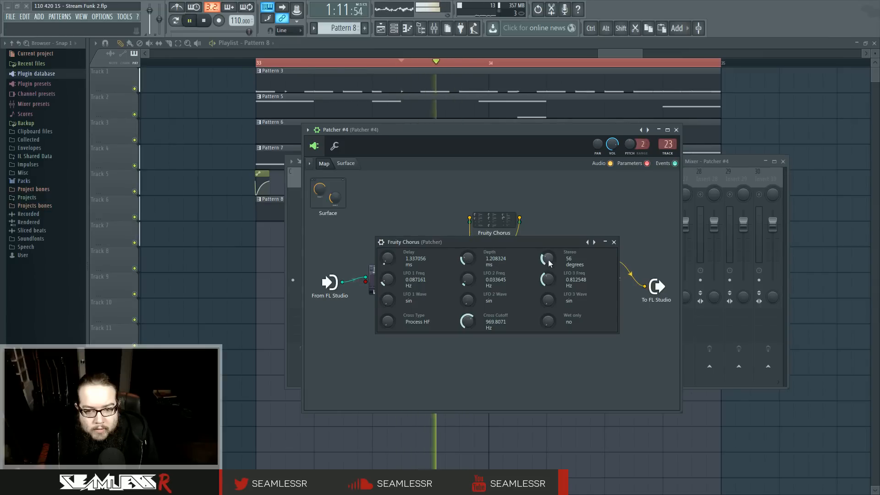
key("space")
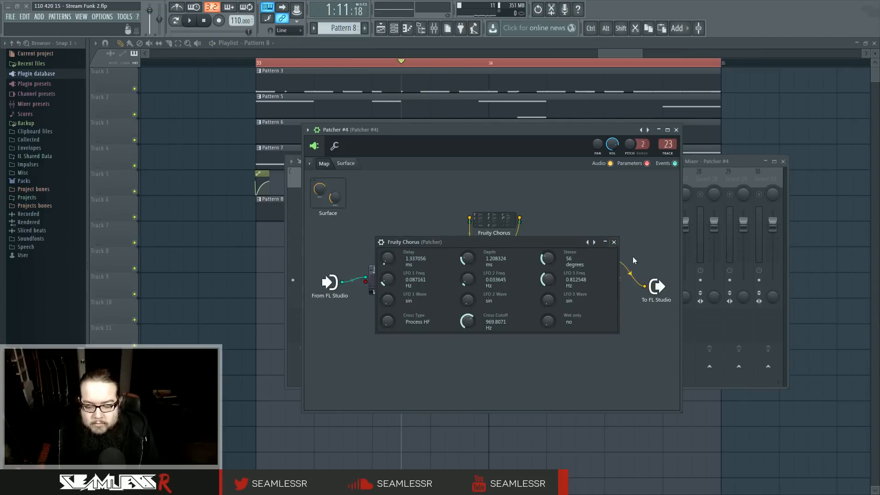
left_click(614, 242)
left_click(676, 130)
Audition the soloed Patcher #4, and widen and reposition the mixer window
key("space")
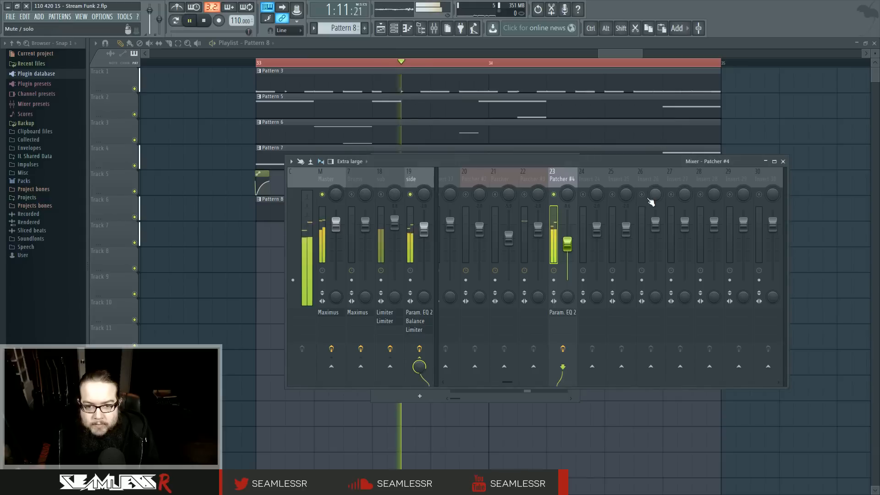
left_click_drag(582, 160, 621, 108)
key("space")
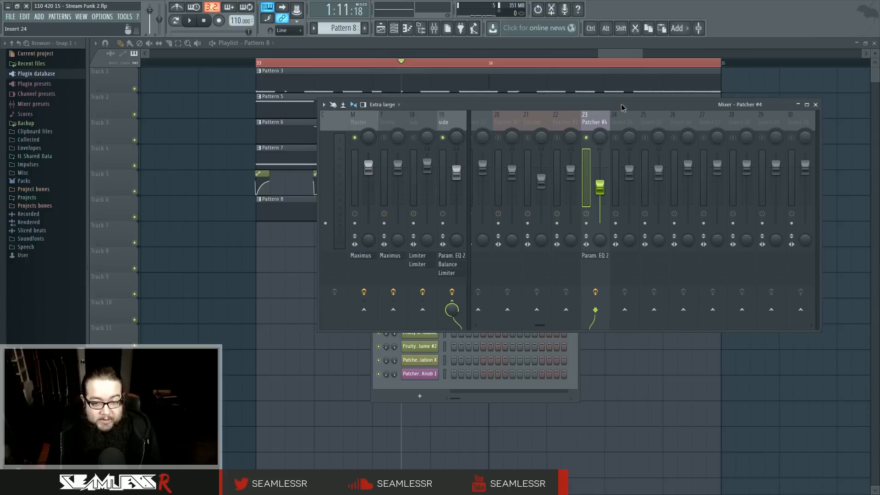
mouse_move(317, 330)
left_mouse_down()
mouse_move(145, 490)
mouse_move(259, 286)
mouse_move(330, 302)
mouse_move(316, 376)
mouse_move(491, 207)
mouse_move(500, 289)
mouse_move(295, 343)
mouse_move(300, 328)
left_mouse_up()
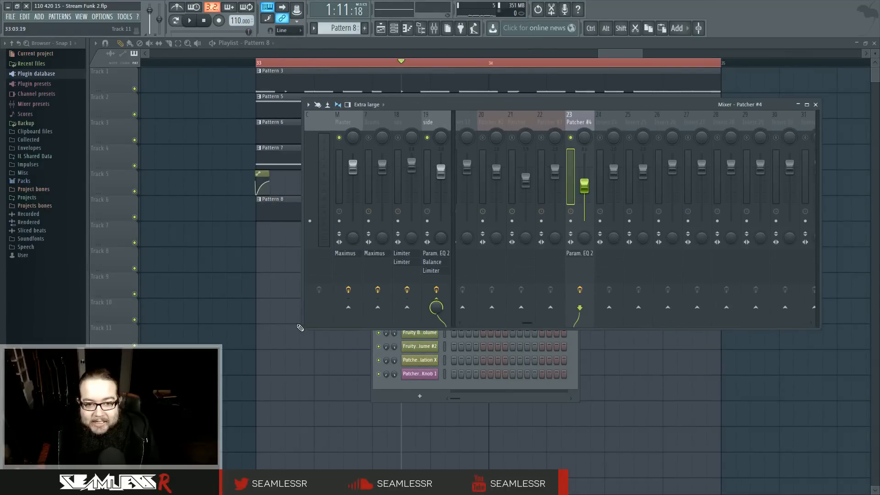
left_click_drag(515, 104, 507, 114)
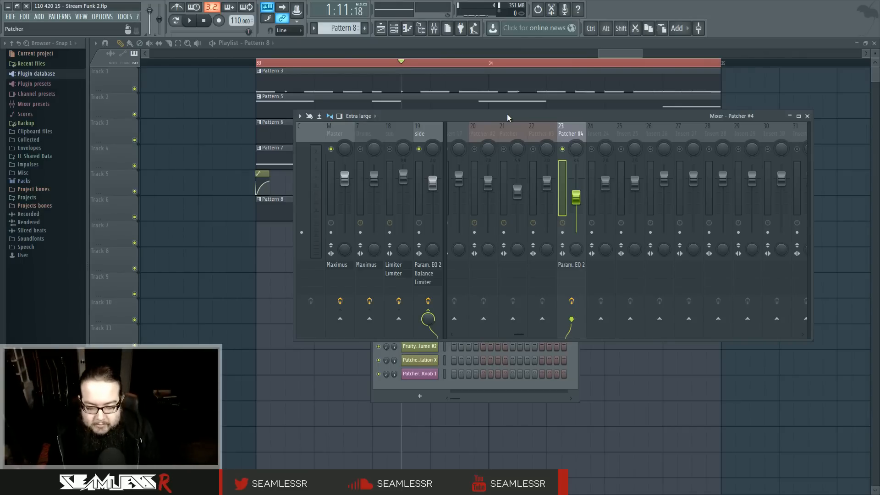
Play the loop from its start and raise Patcher #4's mixer fader slightly
key("space")
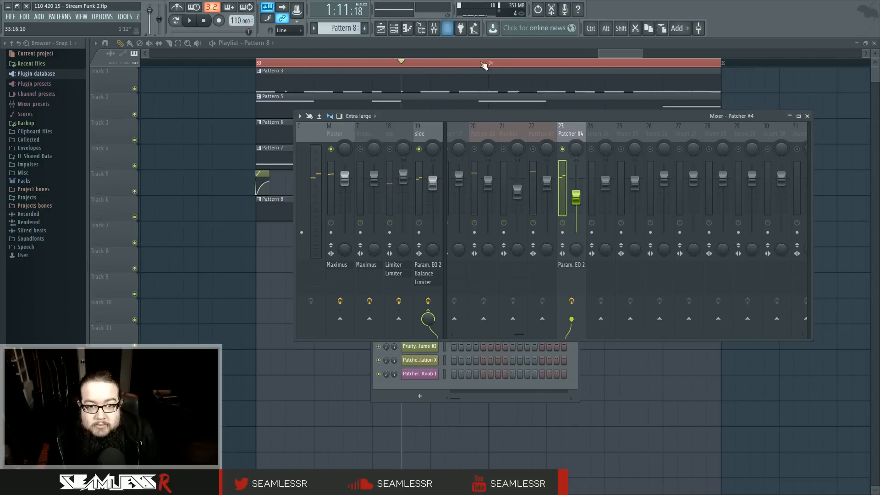
left_click(265, 63)
key("space")
left_click(394, 28)
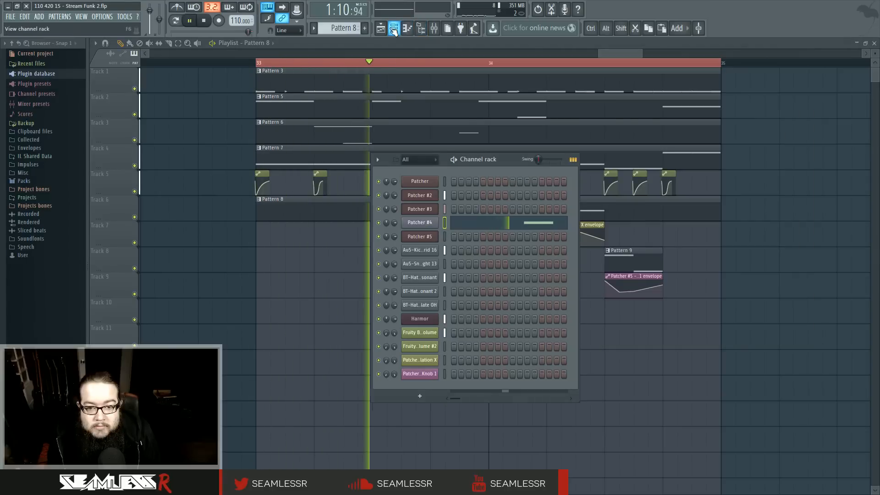
left_click(433, 28)
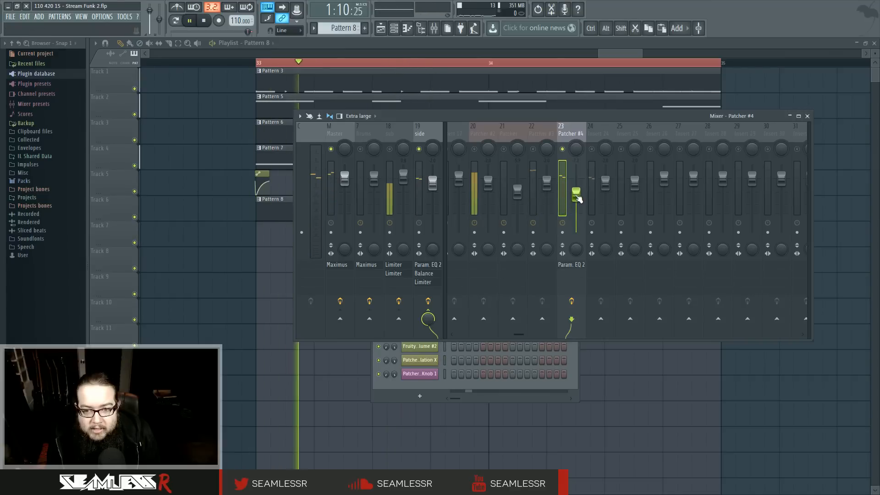
Move band 4 of the Patcher #4 insert's Parametric EQ 2 to a lower frequency
left_click(573, 265)
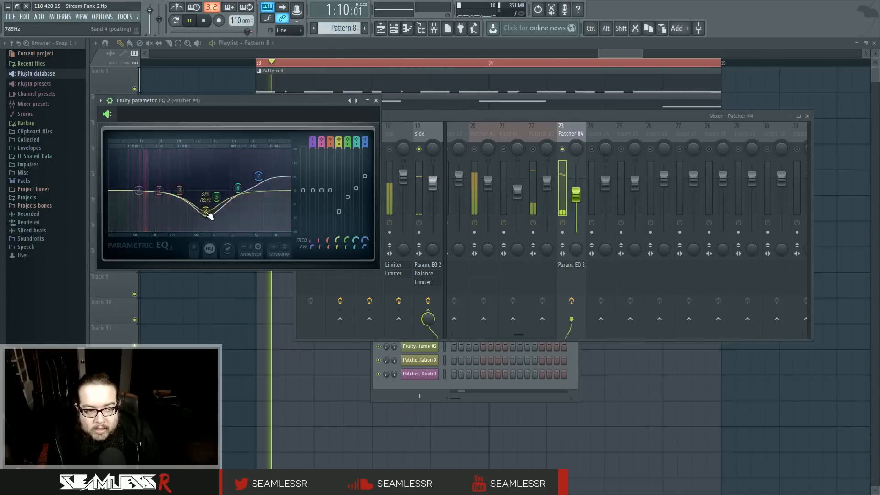
left_click_drag(209, 215, 192, 210)
key("space")
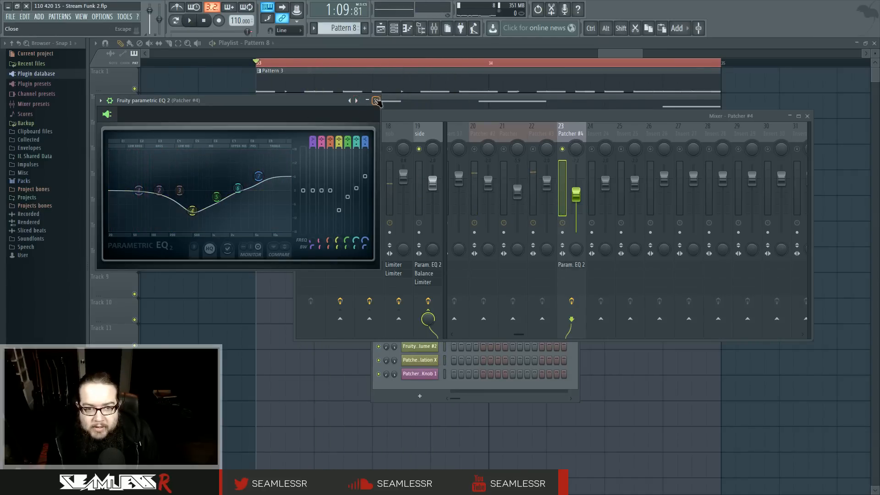
left_click(376, 100)
left_click(807, 117)
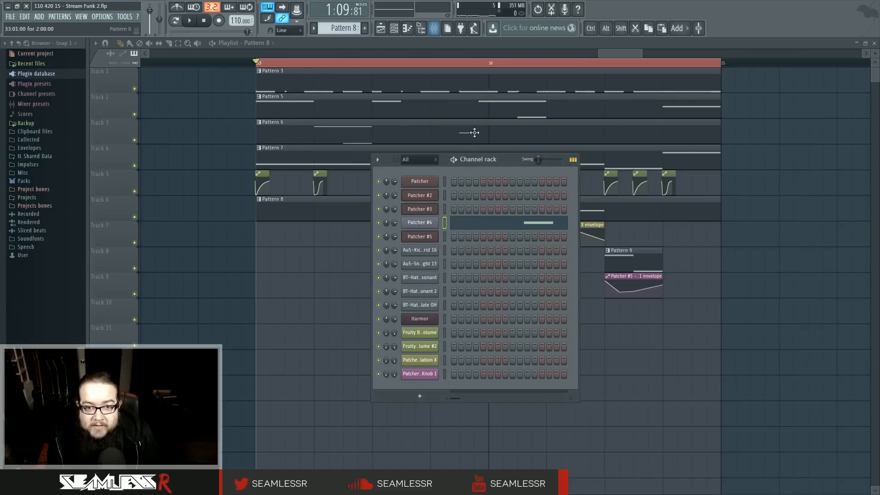
Unsolo Patcher #4 so all mixer tracks sound, audition the full mix, and shift the channel rack slightly lower
left_click(433, 30)
key("space")
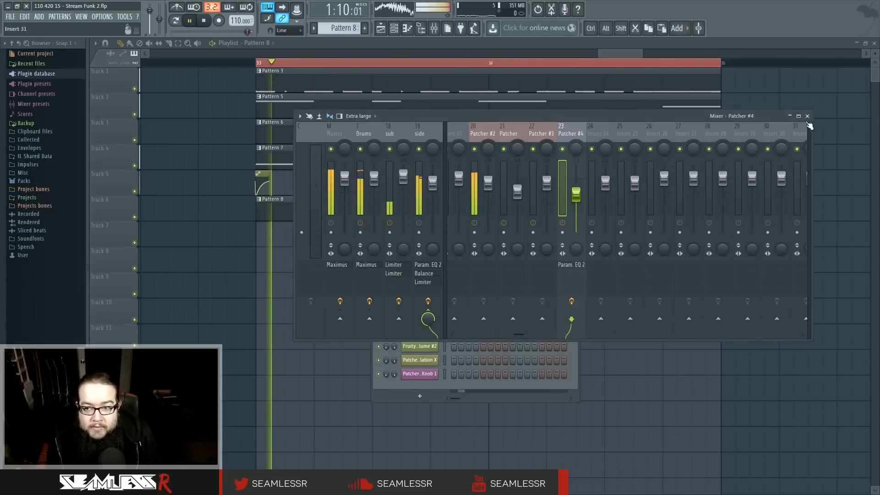
left_click(808, 116)
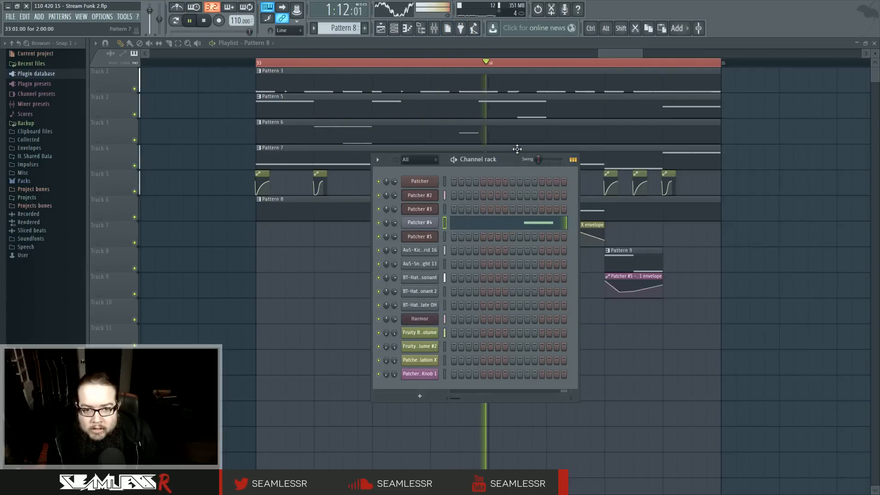
left_click_drag(509, 157, 514, 177)
key("space")
Examine the kick, BT-Hat Ouch Resonant and snare notes of Pattern 3 in the piano roll
double_click(454, 77)
left_click(397, 28)
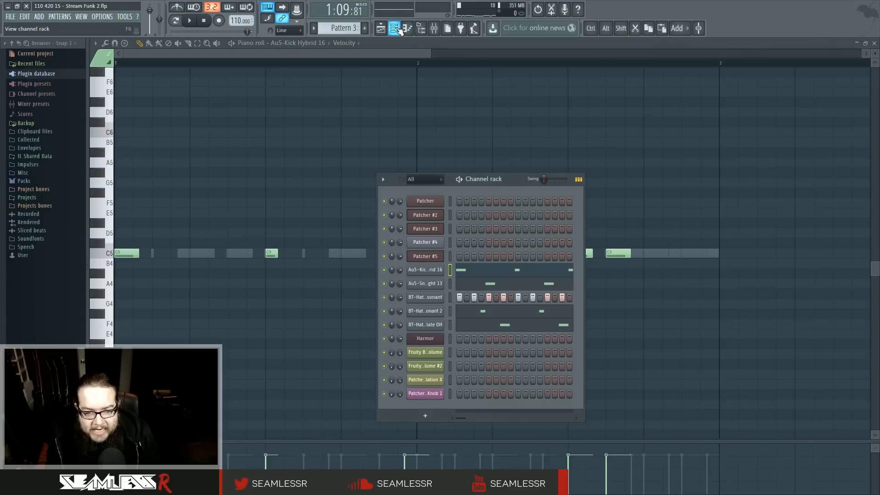
key("F6")
scroll(506, 150, "down", 3)
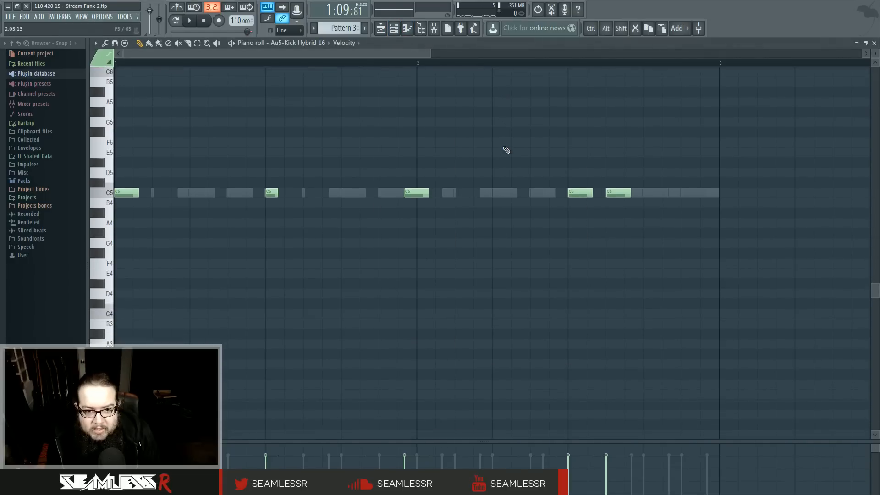
left_click(400, 29)
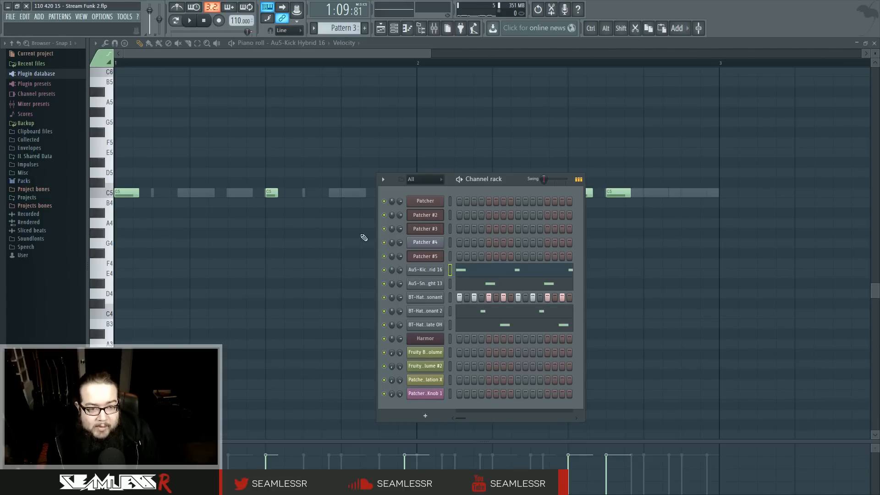
double_click(304, 193)
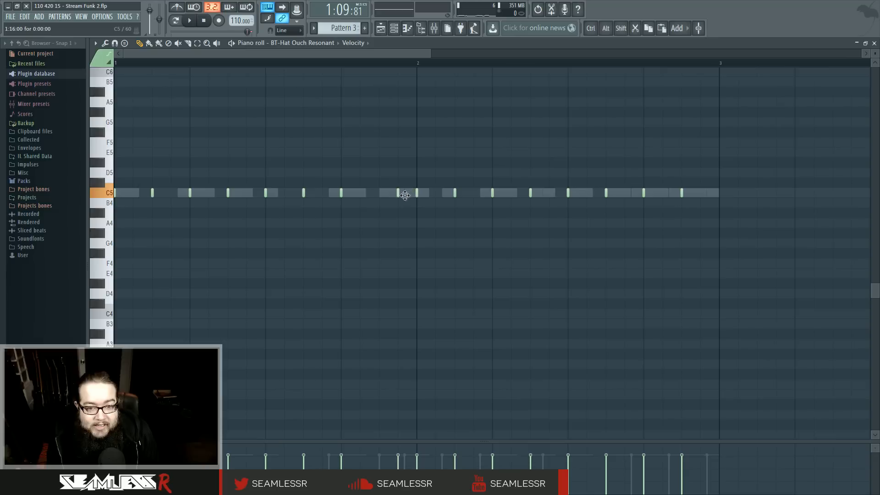
left_click(395, 28)
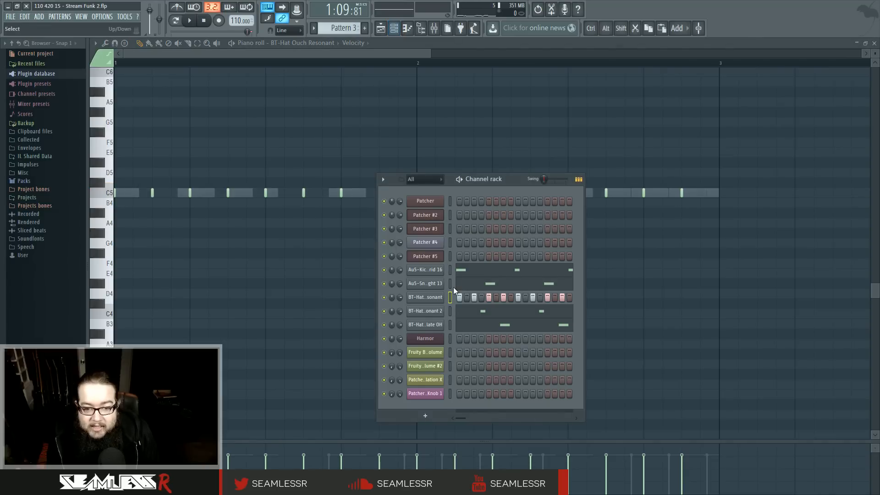
left_click(477, 288)
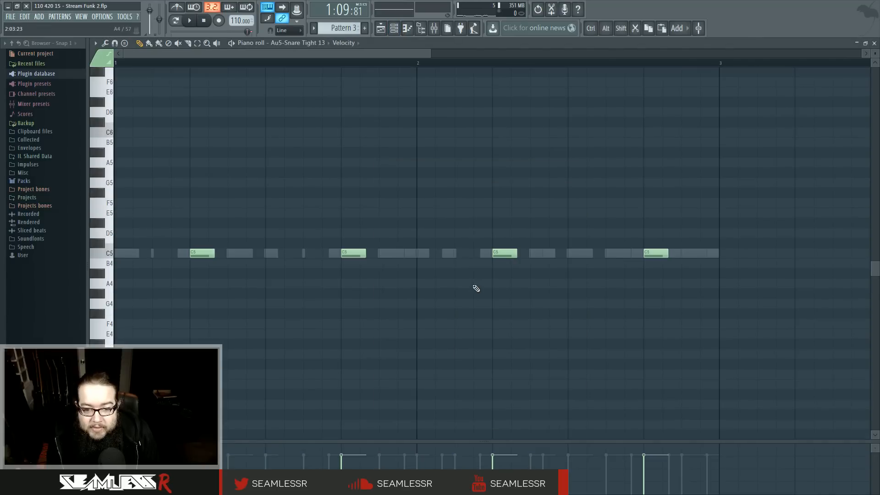
Show the channel rack over the playlist and thin BT-Hat Ouch Resonant's first-bar hits to every fourth step while the loop plays
left_click(405, 31)
left_click(396, 29)
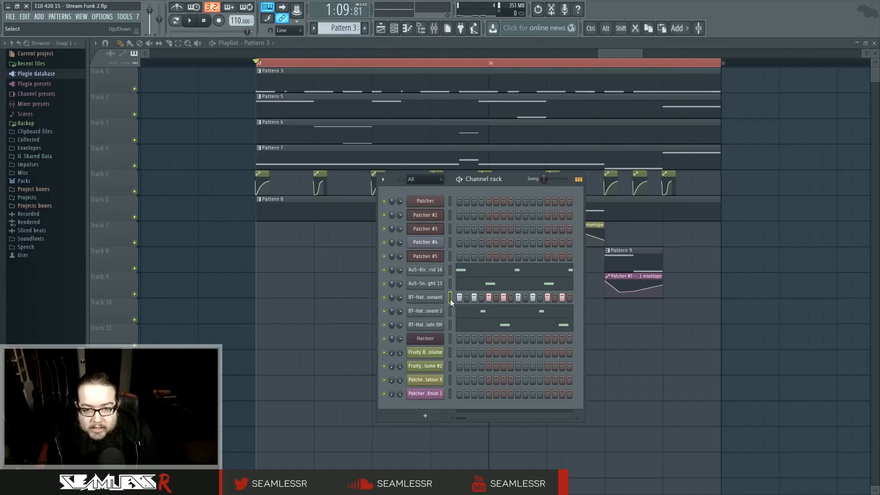
left_click(415, 179)
left_click(384, 179)
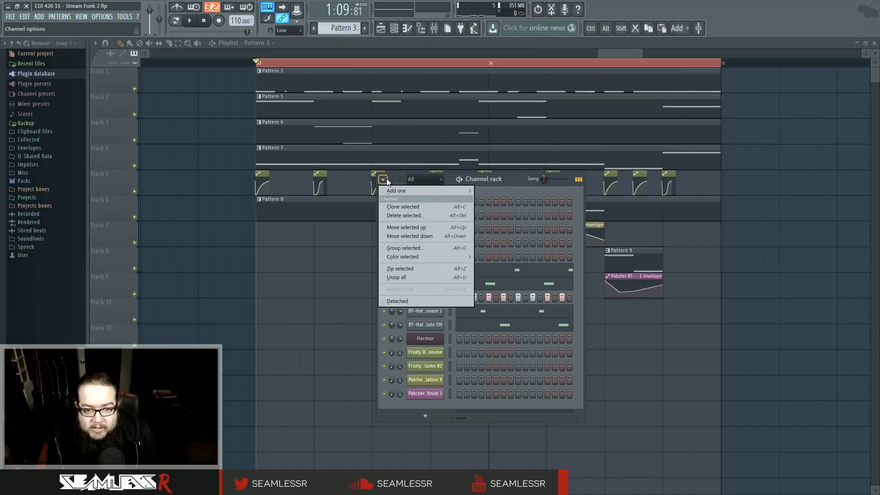
left_click(386, 178)
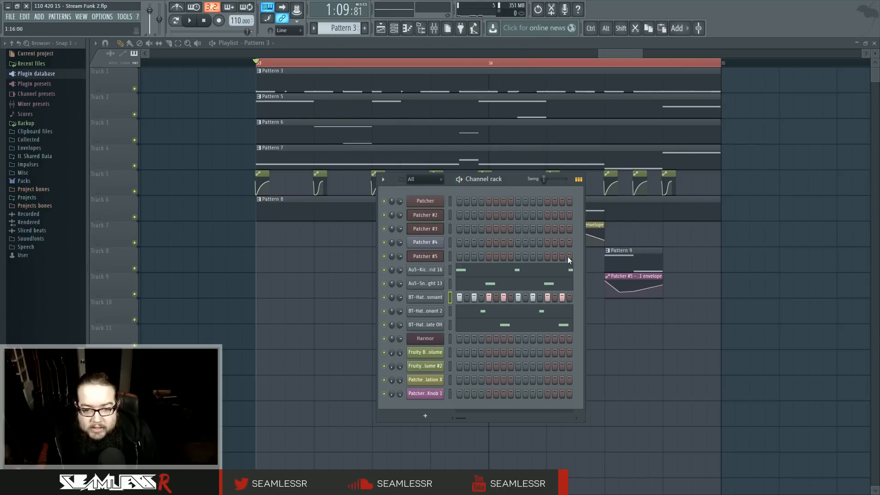
left_click_drag(511, 184, 579, 168)
key("space")
key("space")
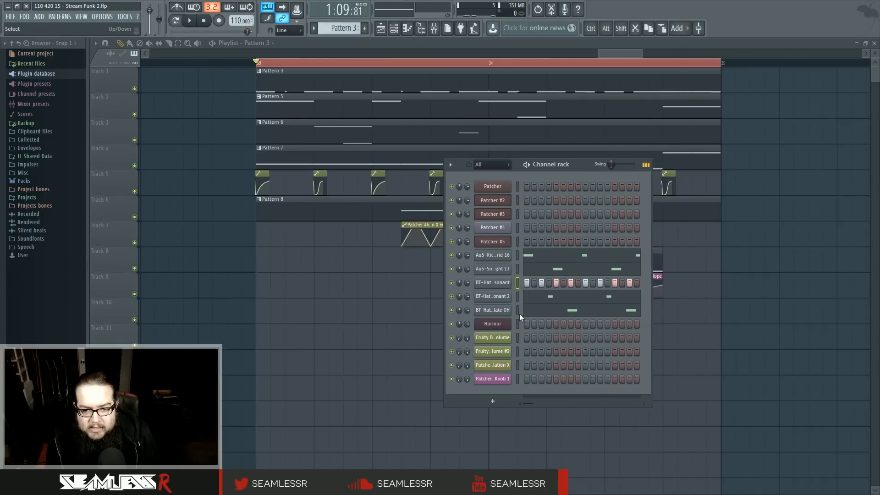
key("space")
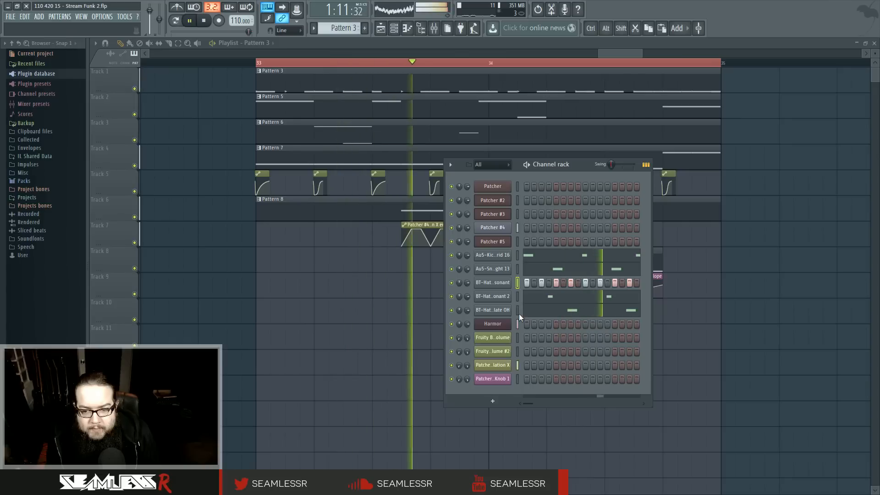
left_click(541, 282)
left_click(570, 283)
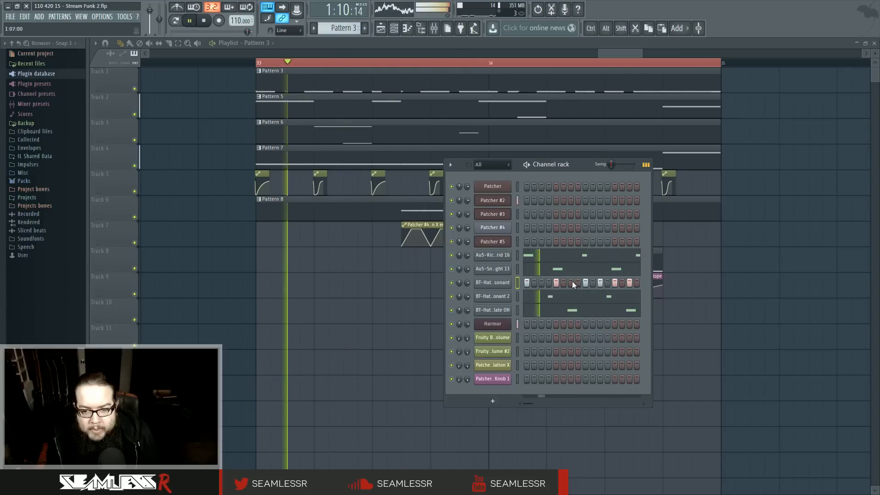
Set a finer piano roll snap for BT-Hat Ouch Resonant 2 and delete all of its notes in Pattern 3
left_click(550, 297)
key("space")
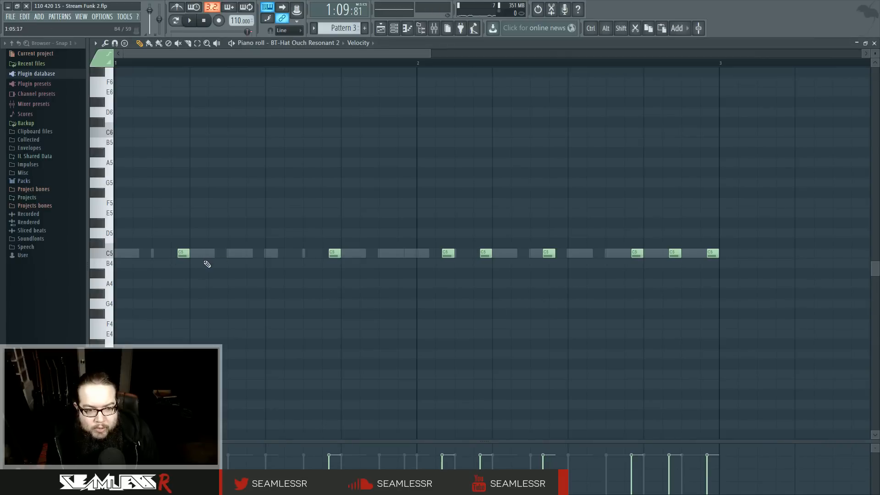
left_click(106, 43)
left_click(115, 43)
left_click(115, 43)
left_click(128, 113)
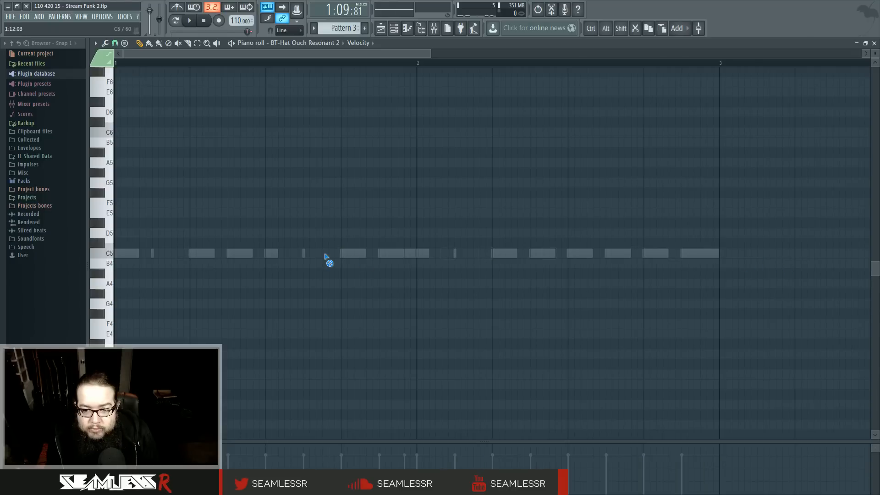
Widen the channel rack to show both bars and thin BT-Hat Ouch Resonant's second-bar hits to every fourth step
key("space")
left_click(393, 28)
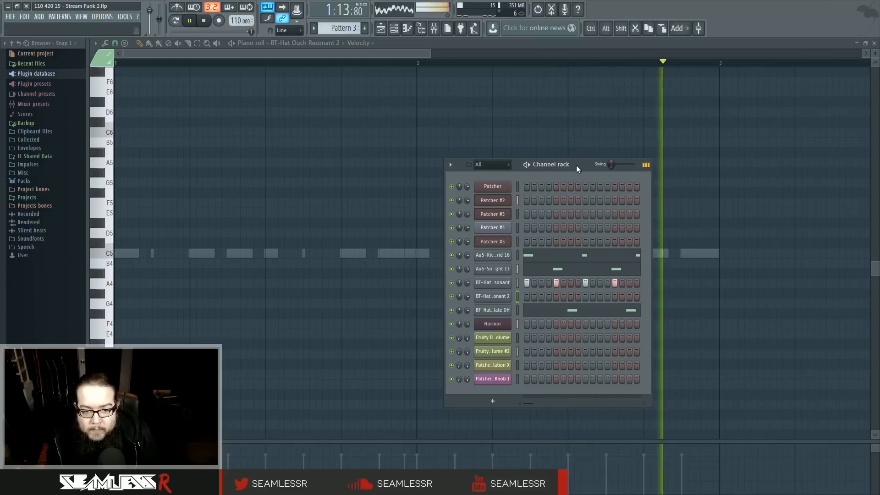
key("space")
left_click_drag(576, 165, 568, 163)
left_click_drag(644, 266, 761, 272)
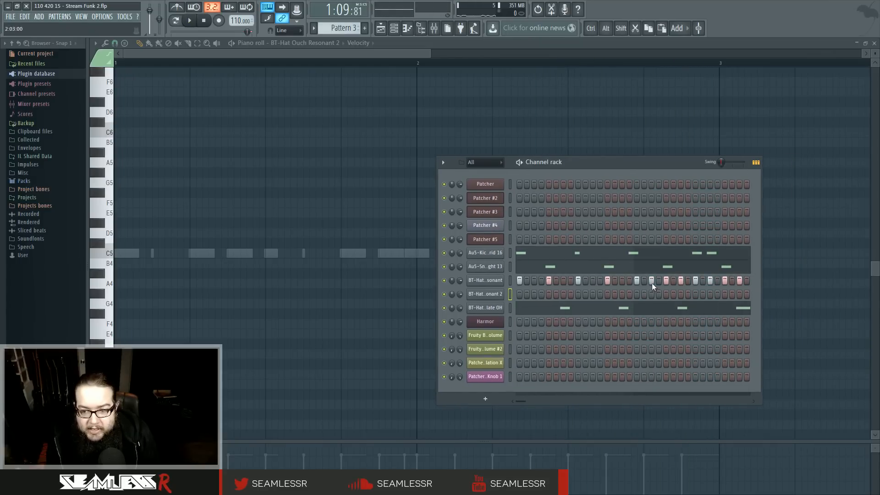
key("space")
left_click_drag(616, 159, 560, 133)
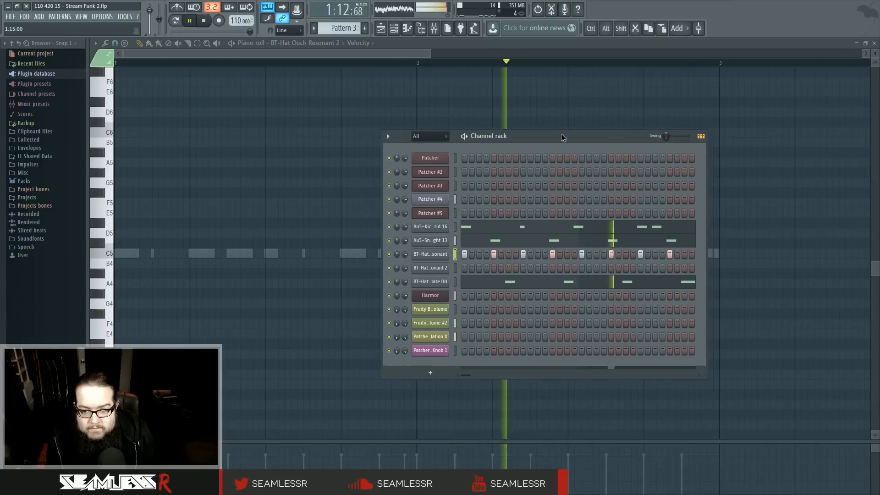
Open BT-Hat Percolate OH in the piano roll and add a half-beat C5 note on the offbeat of bar 1's first beat
left_click(510, 282)
key("space")
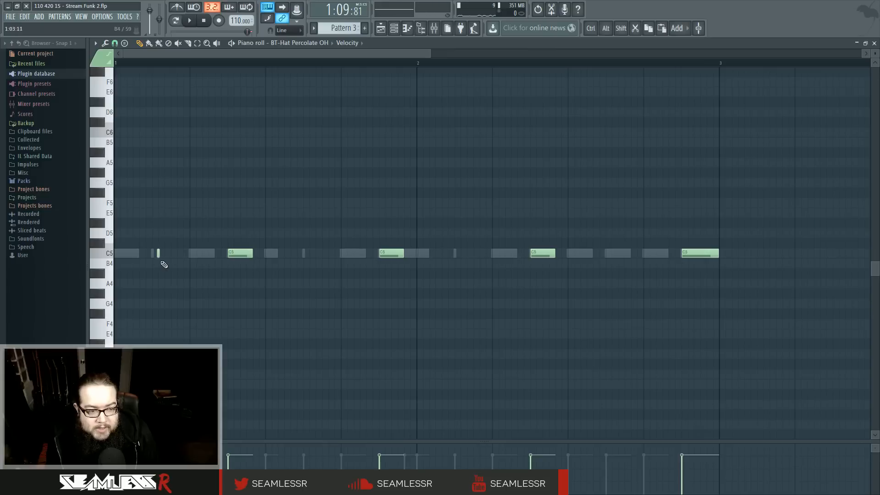
key("space")
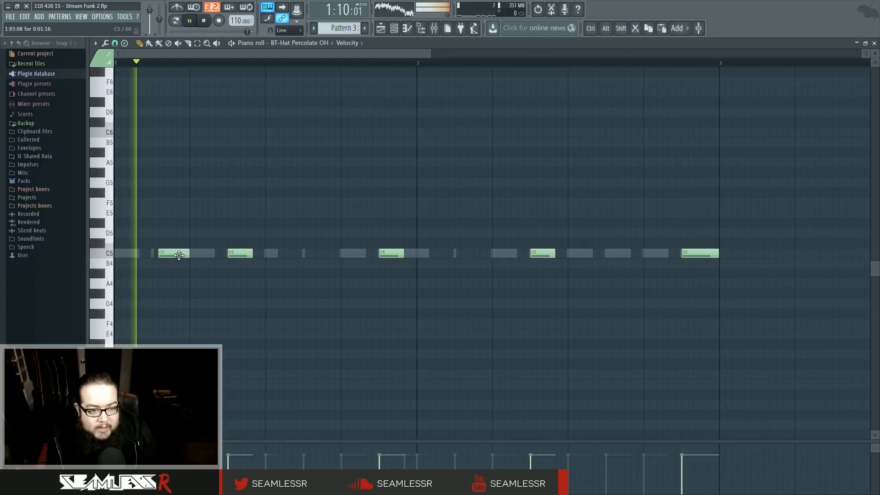
key("space")
key("space")
mouse_move(176, 254)
left_mouse_down()
mouse_move(169, 252)
mouse_move(190, 255)
left_mouse_up()
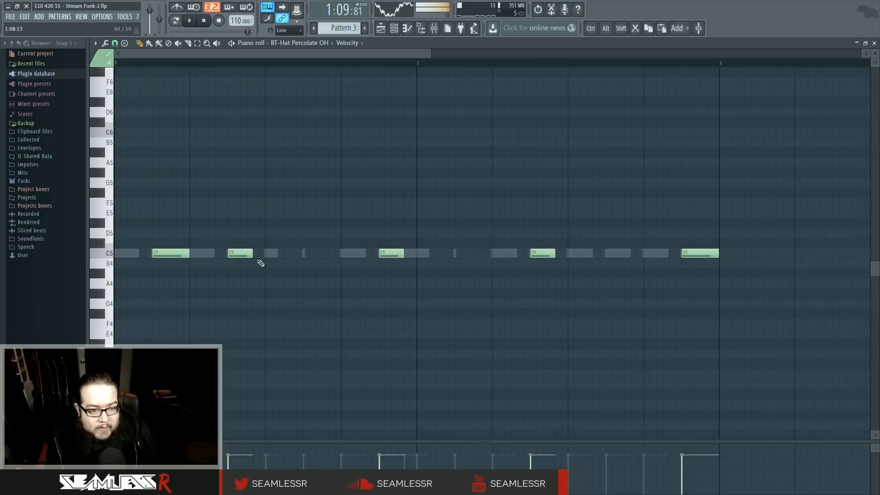
Add matching half-beat C5 notes on the offbeats of beat 3 in bar 1 and beats 1 and 3 in bar 2
left_click(305, 253)
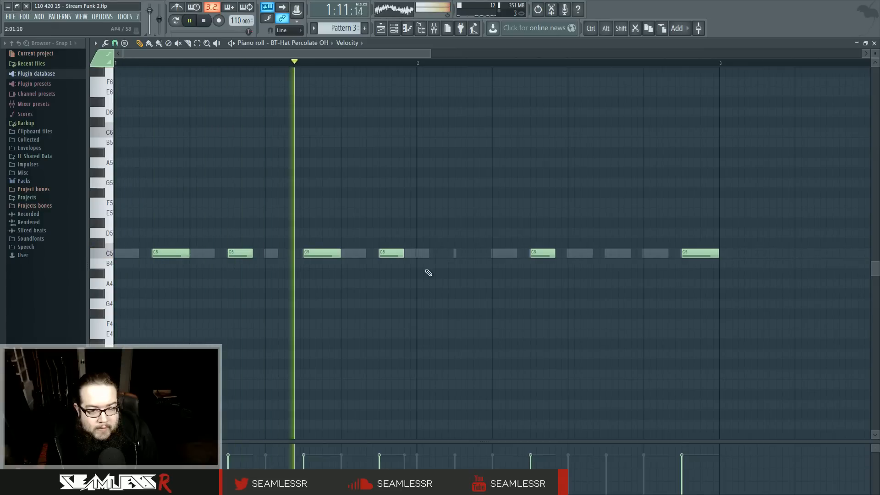
left_click(457, 253)
left_click(608, 253)
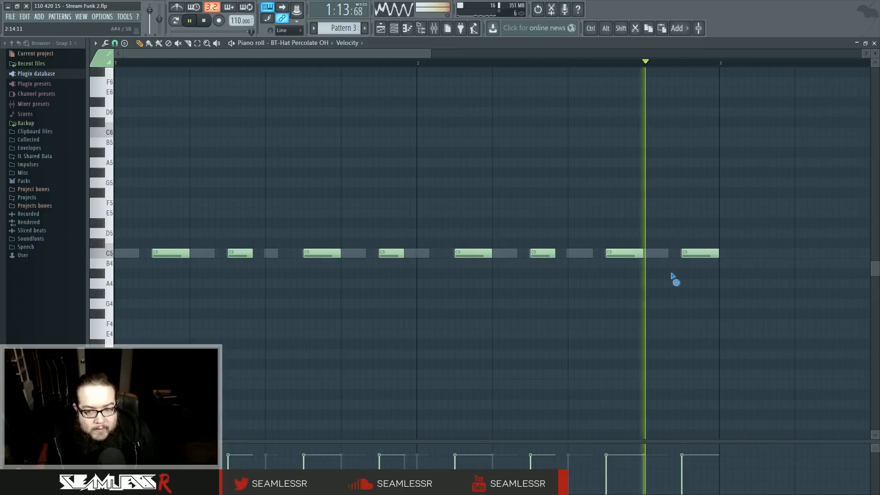
Fill every BT-Hat Ouch Resonant step, audition the loop with the main swing raised, and return the swing to zero
left_click(394, 29)
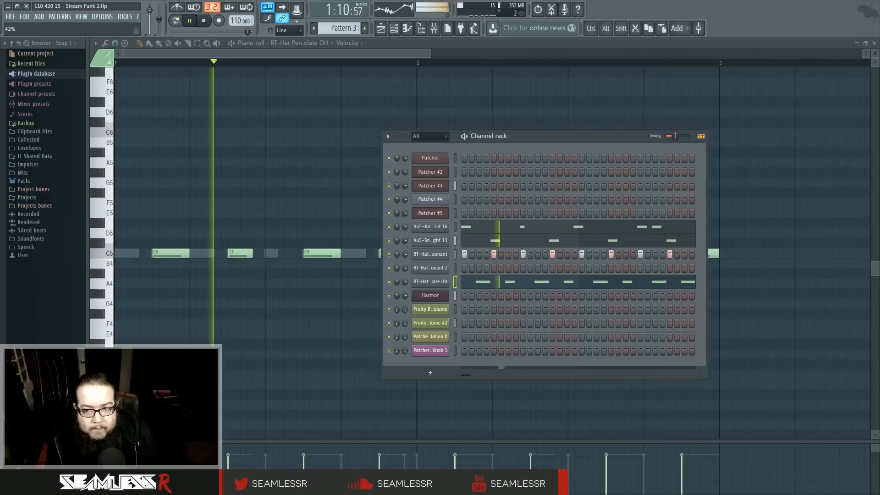
key("space")
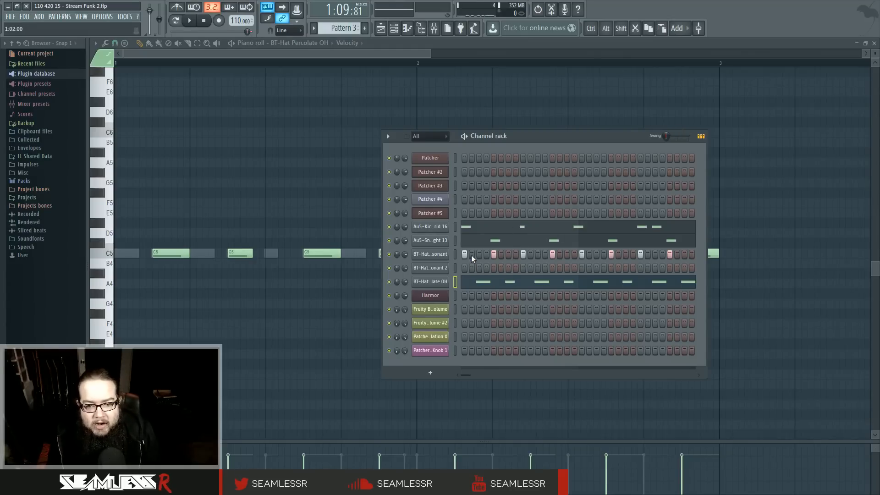
left_click_drag(472, 254, 700, 254)
key("space")
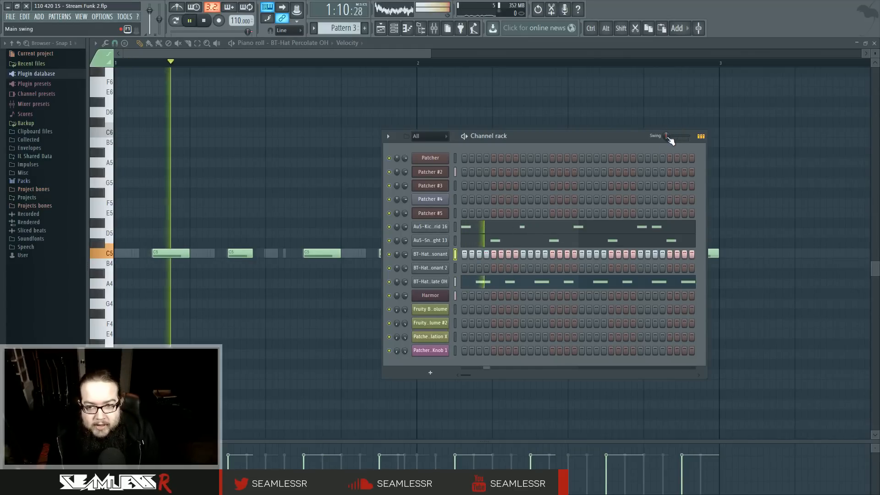
left_click_drag(667, 136, 688, 136)
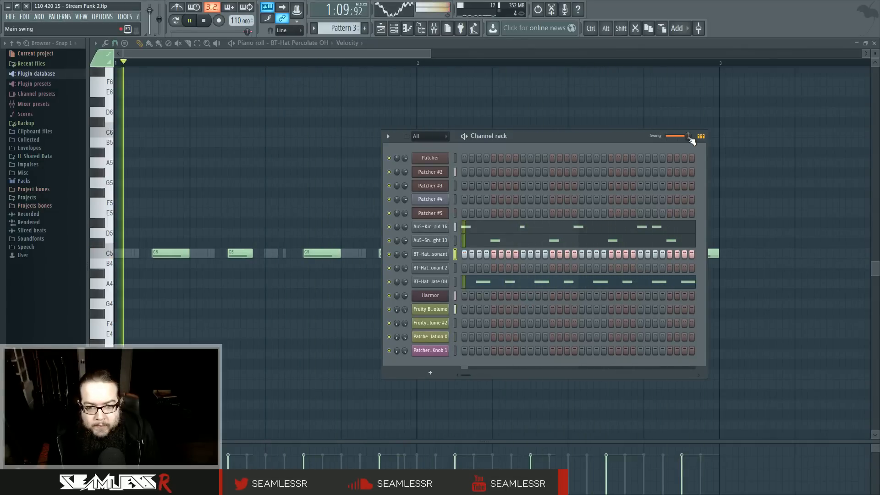
left_click_drag(688, 137, 666, 137)
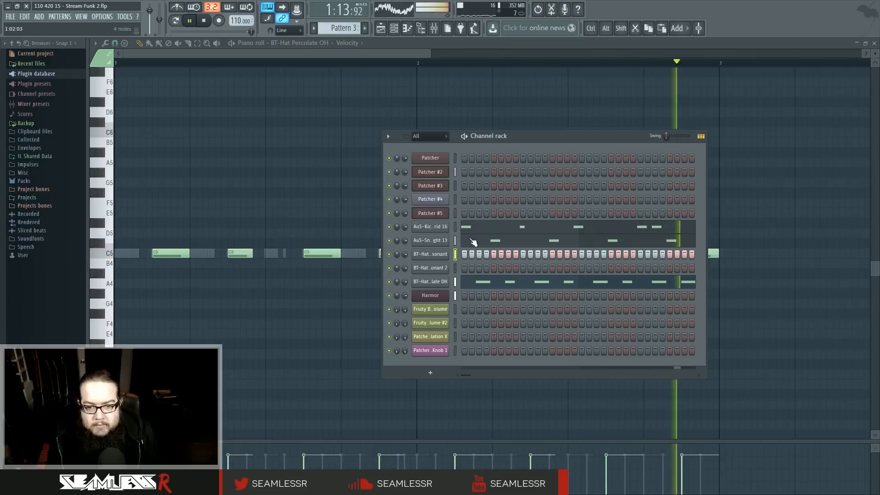
Fill BT-Hat Ouch Resonant on each 4 steps, shift the channel rack slightly, and play the loop
right_click(465, 253)
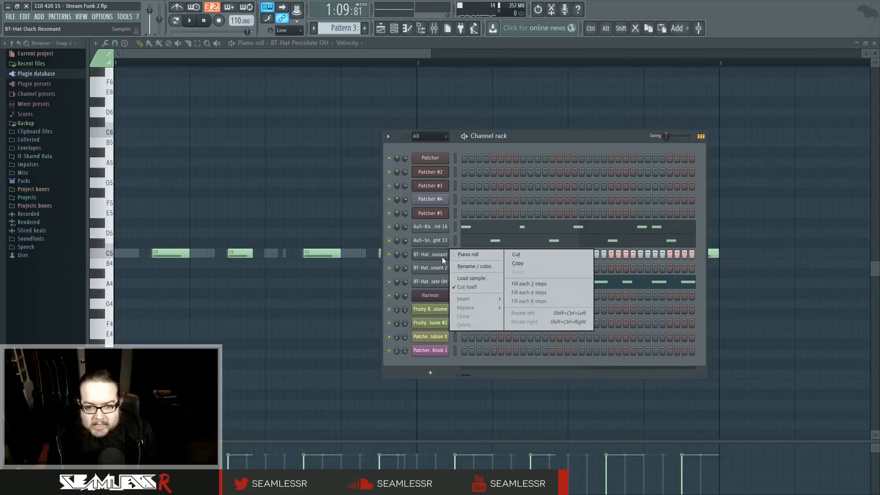
left_click(551, 291)
mouse_move(539, 137)
left_mouse_down()
mouse_move(528, 130)
mouse_move(535, 130)
left_mouse_up()
key("space")
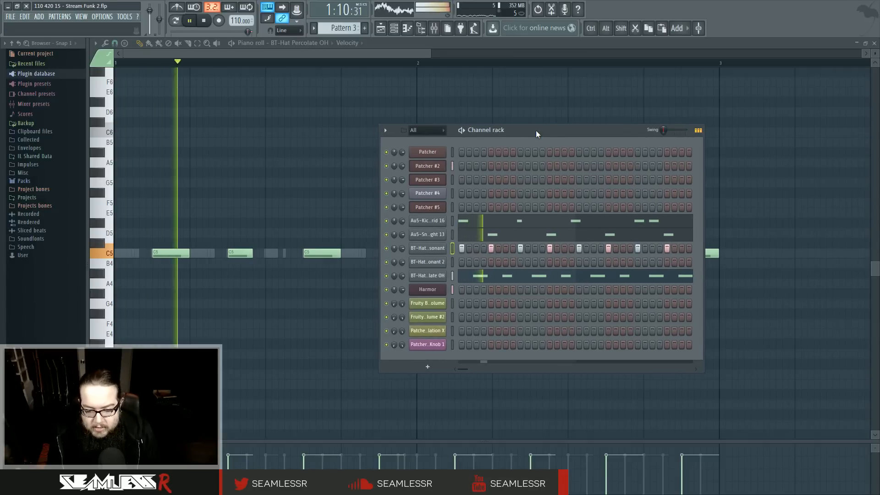
Add half-beat C5 Percolate OH notes directly after bar 1's beat 2 and beat 4 offbeat notes, plus one on beat 3 of bar 2
key("F6")
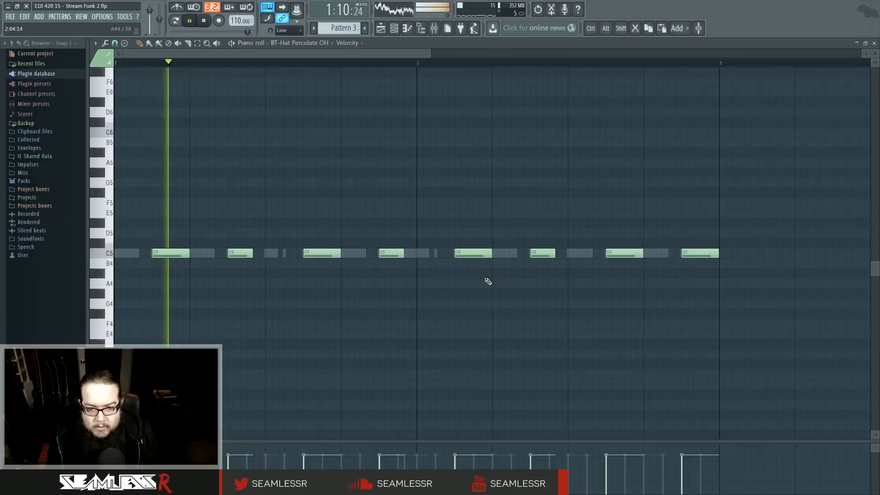
left_click(269, 255)
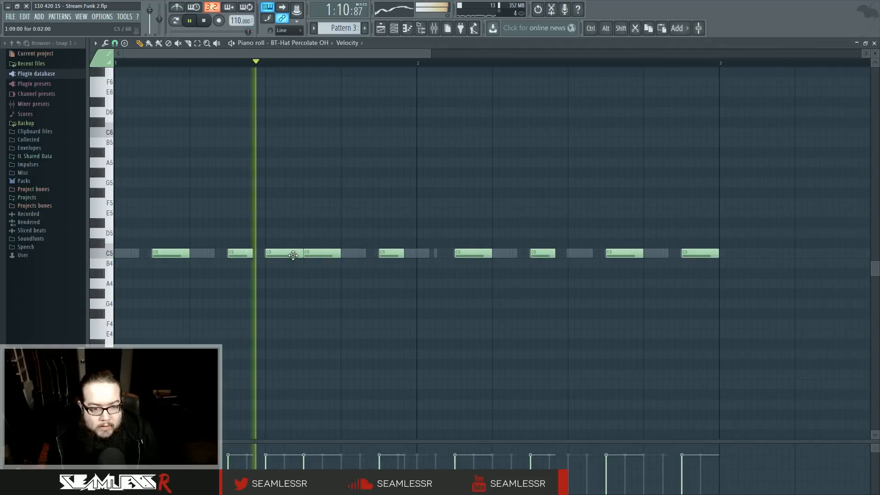
left_click_drag(260, 256, 268, 255)
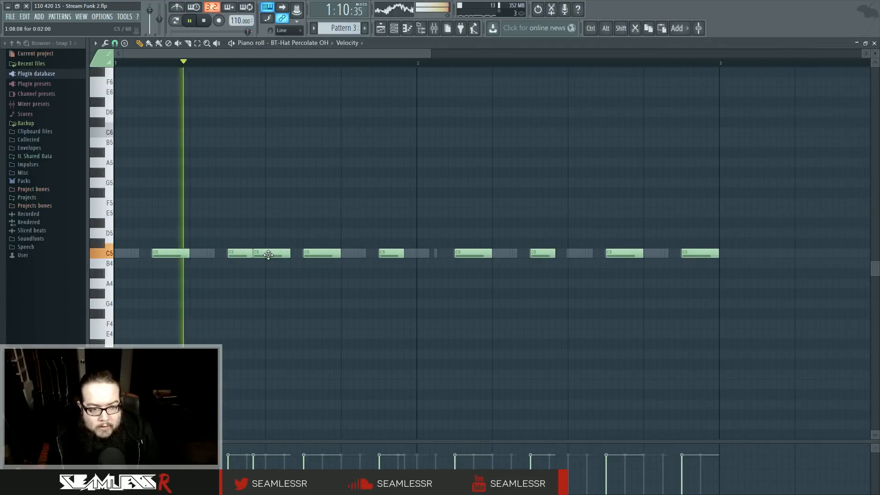
left_click(408, 255)
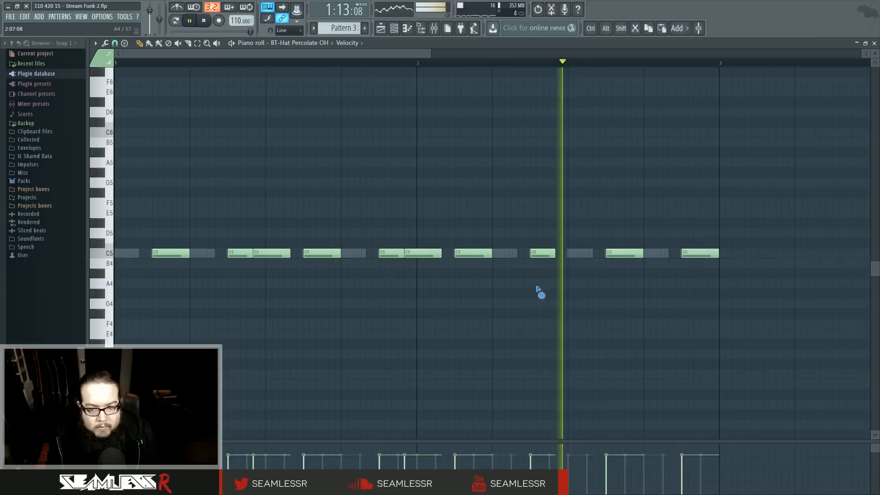
left_click(573, 255)
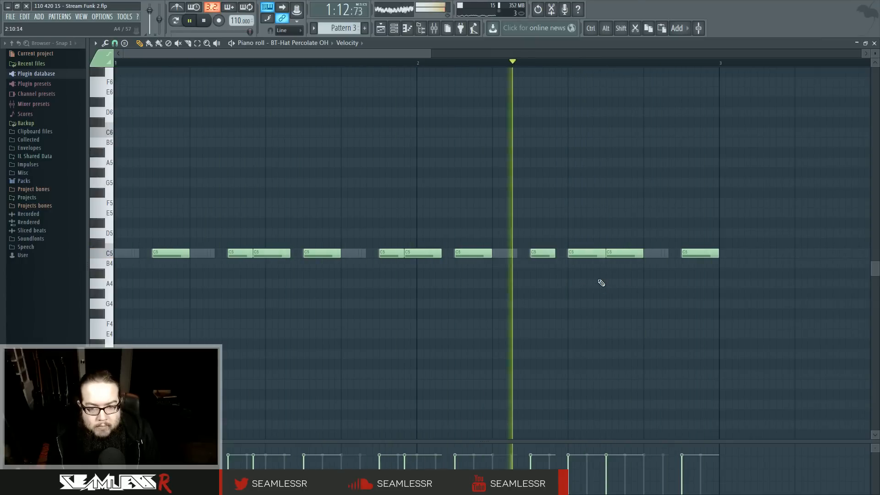
key("space")
Return to the playlist and inspect Maximus on the Master mixer track while the loop plays
left_click(380, 28)
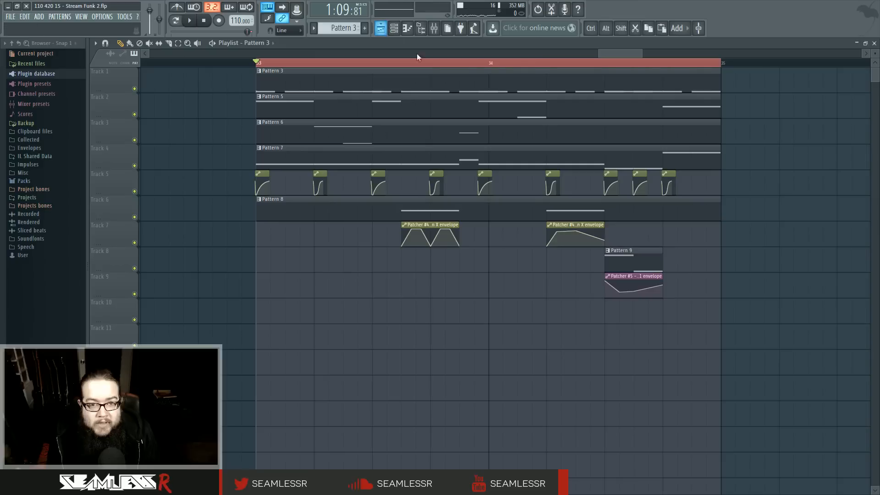
left_click(434, 29)
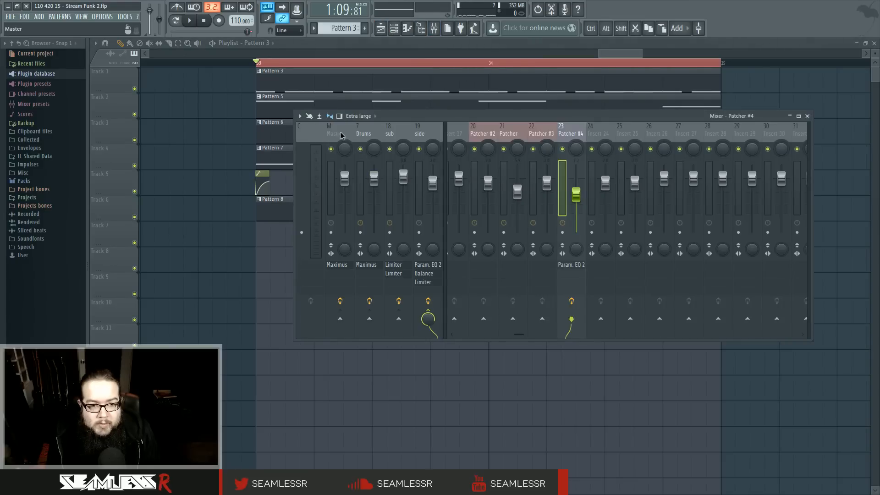
left_click(337, 268)
key("space")
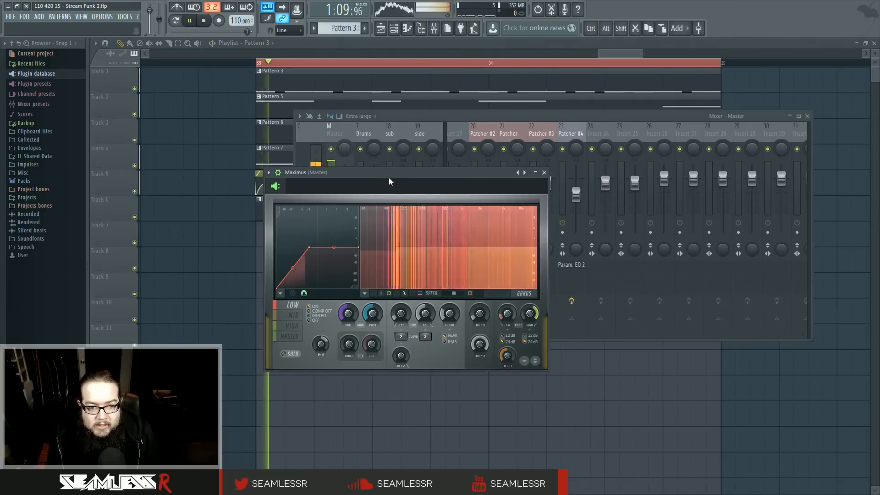
left_click_drag(392, 175, 428, 182)
left_click(531, 298)
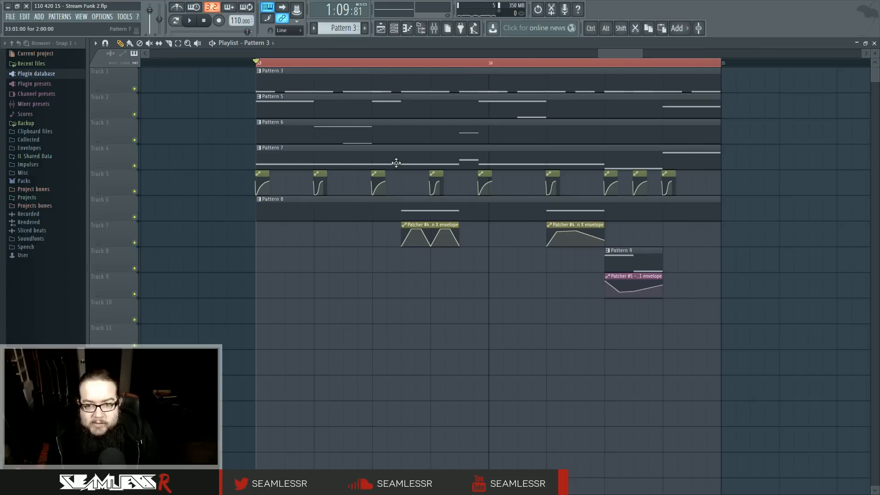
Check Pattern 6's Patcher #3 notes and place a one-beat G3 note on beat 2 of bar 1 in Pattern 7's Harmor part
double_click(334, 135)
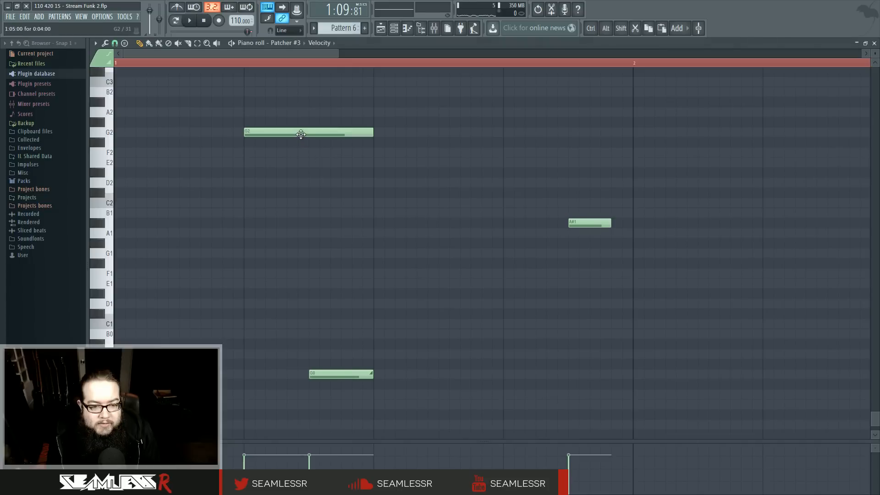
key("F5")
double_click(343, 157)
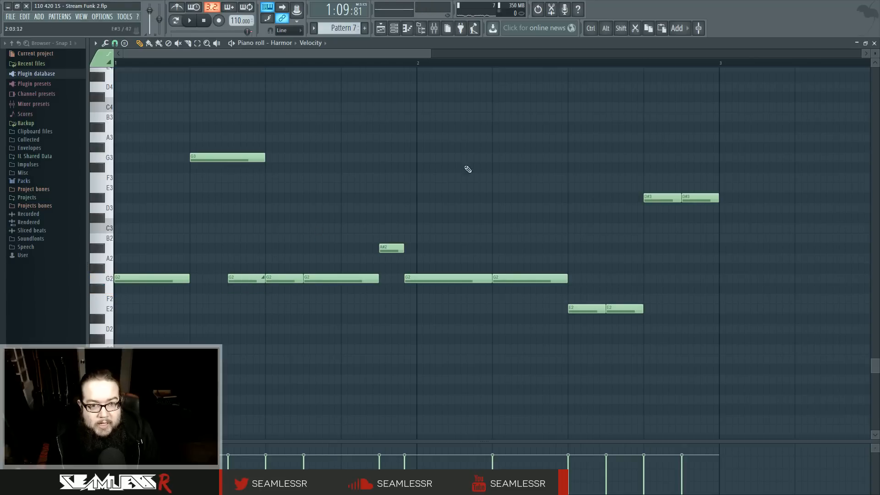
left_click(380, 30)
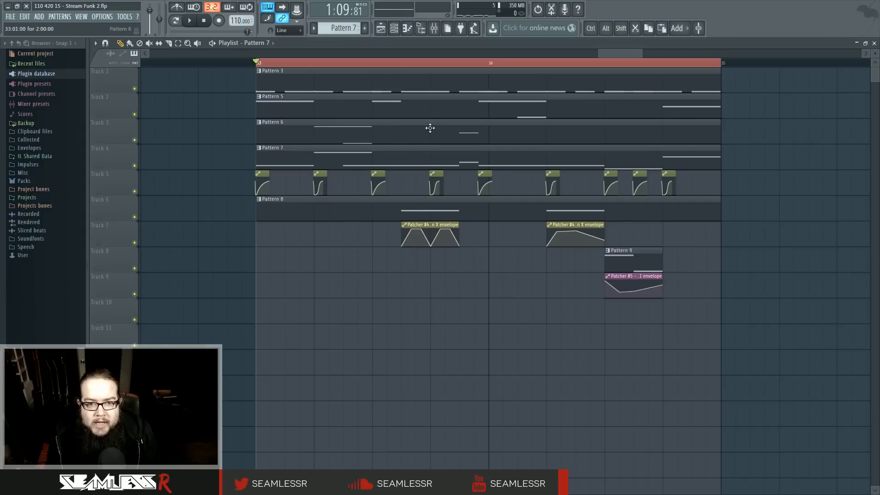
Play the loop briefly and check the Patcher #2 notes in Pattern 5, returning to the playlist
key("space")
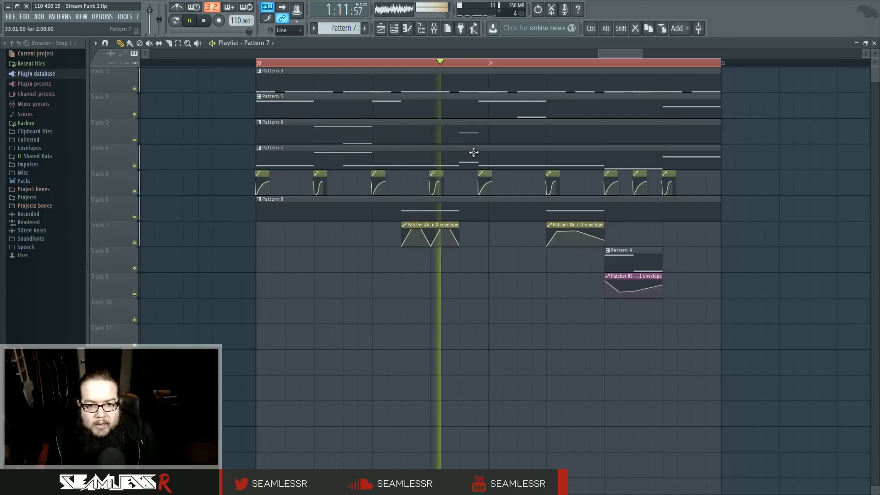
key("space")
double_click(507, 106)
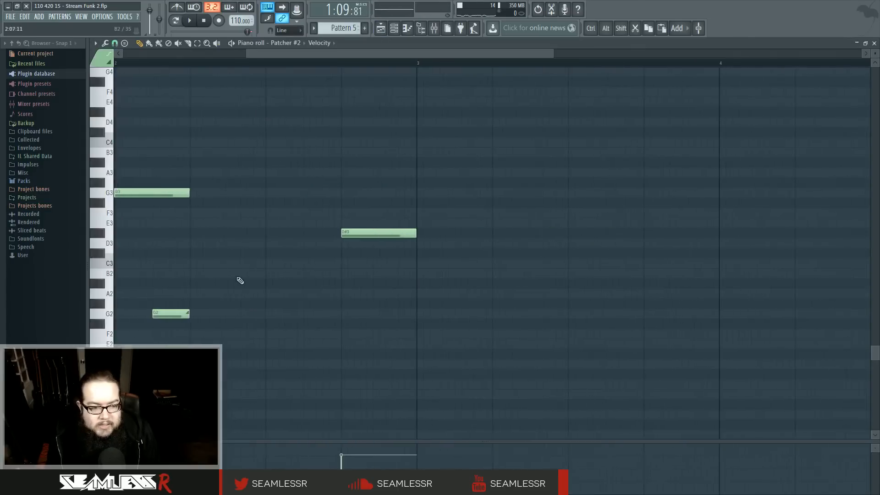
left_click(381, 29)
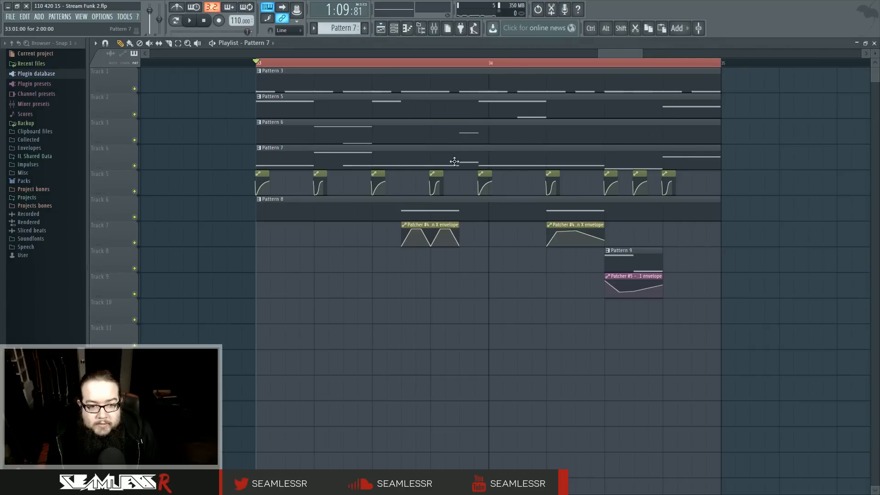
In Pattern 7's Harmor part, raise the G2 note starting just before bar 2 to G3 and bar 2's beat 3 E2 note to E3
key("F7")
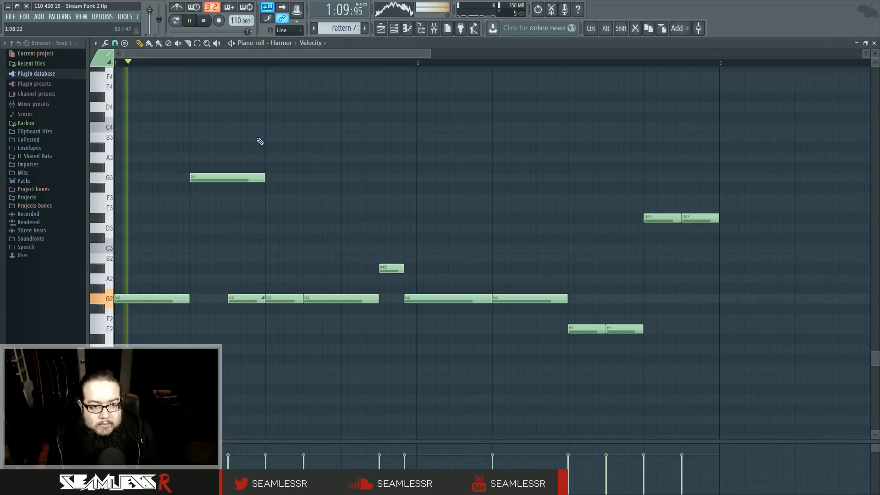
key("space")
left_click_drag(441, 296, 443, 171)
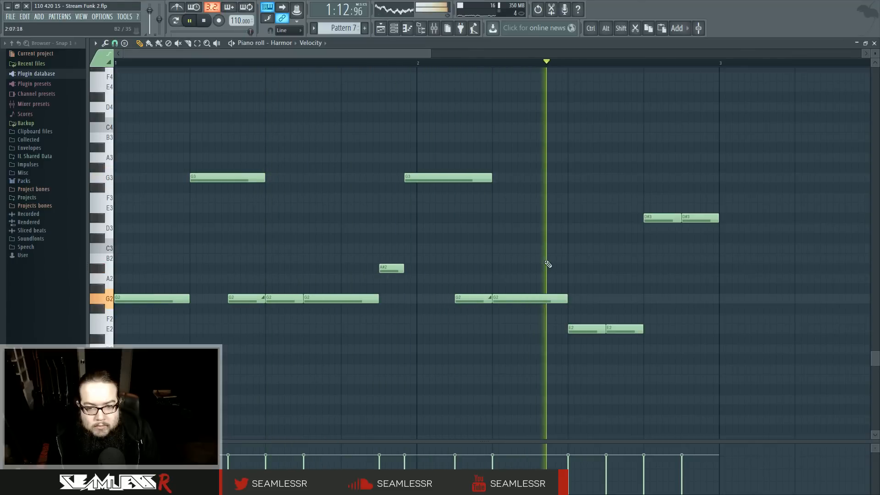
left_click_drag(590, 324, 590, 204)
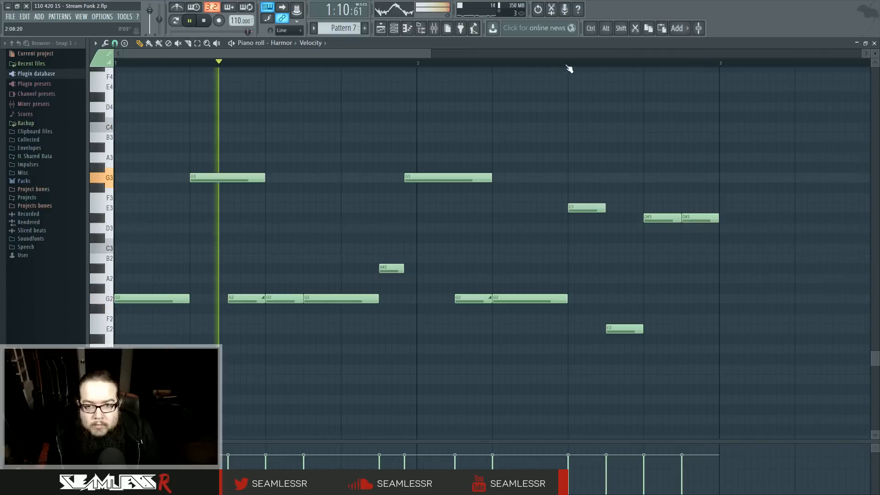
Delete Harmor's second D#3 note at the end of bar 2, lengthen the first D#3 to one beat, and play the loop
key("space")
key("space")
right_click(691, 217)
left_click_drag(678, 217, 715, 217)
key("space")
key("space")
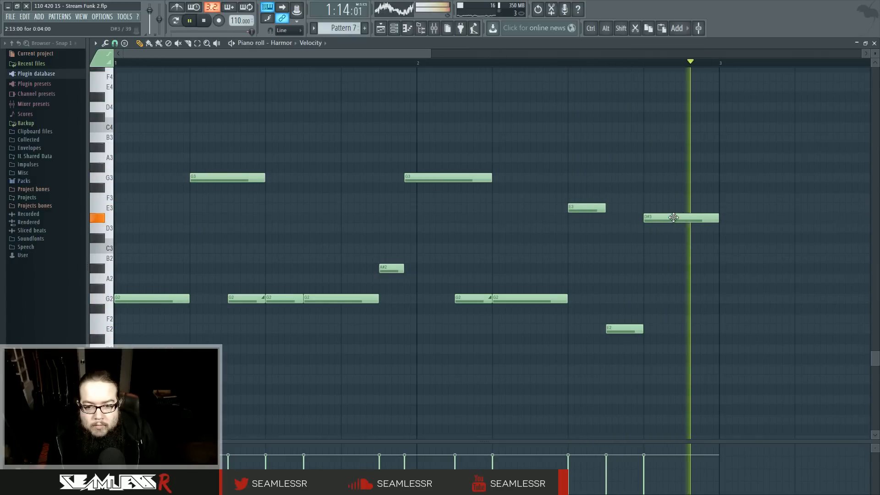
Try Pattern 5's Patcher #2 note on beat 4 of bar 2 at D#4, then move it back to D#3
left_click(380, 28)
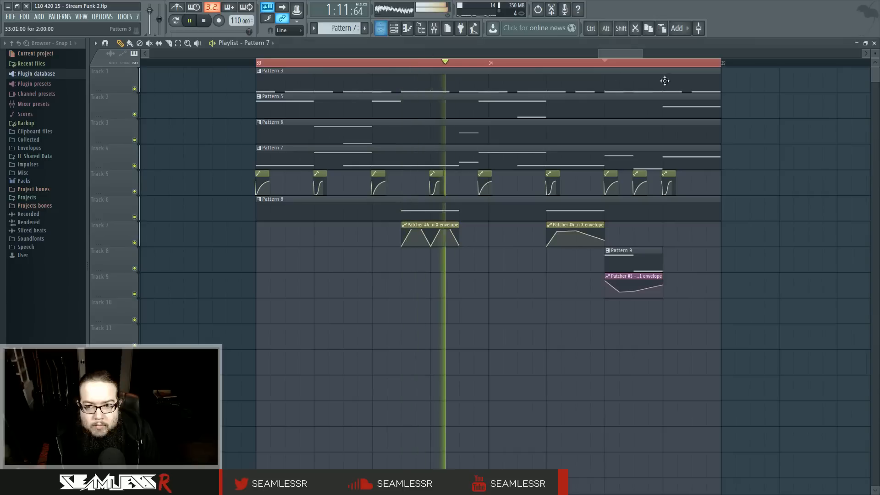
double_click(673, 107)
left_click_drag(394, 233, 393, 112)
left_click(341, 63)
left_click_drag(443, 218, 673, 278)
key("space")
left_click_drag(526, 262, 645, 256)
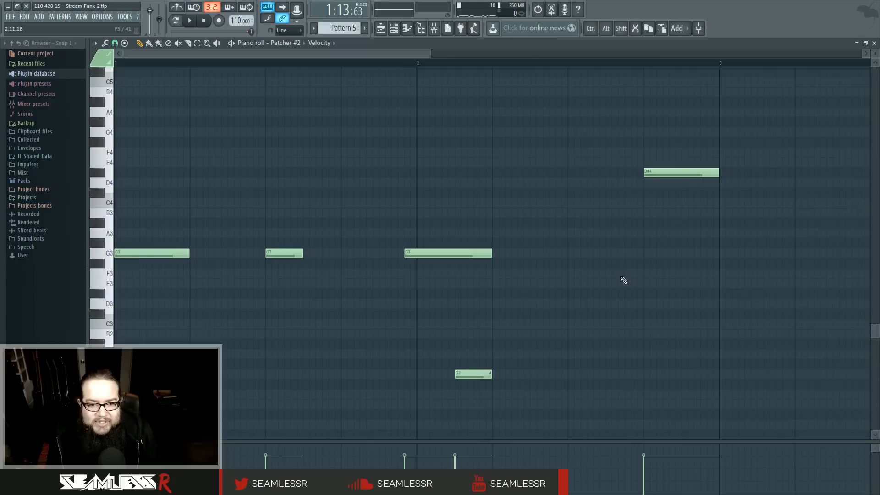
left_click_drag(670, 184, 673, 293)
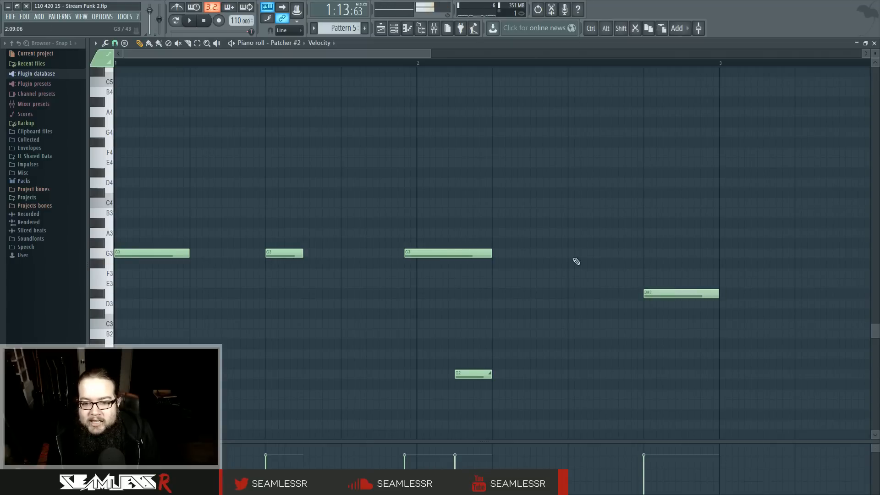
left_click(380, 28)
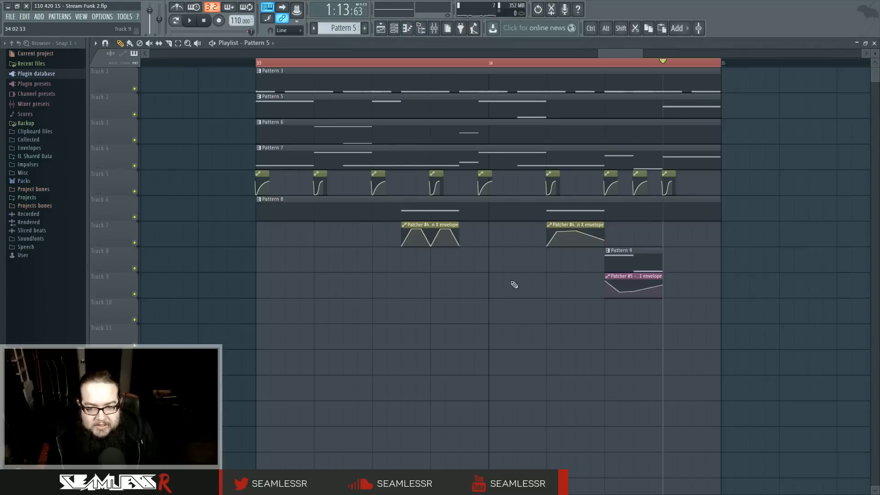
scroll(512, 284, "left", 3)
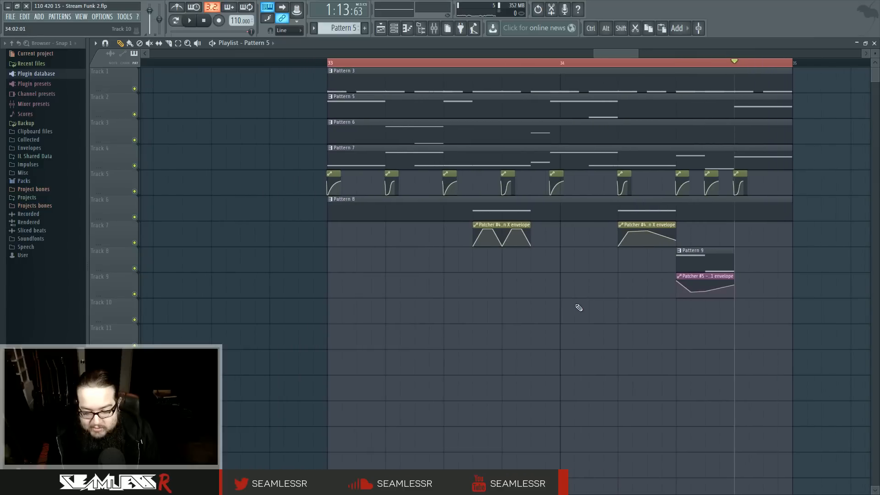
key("space")
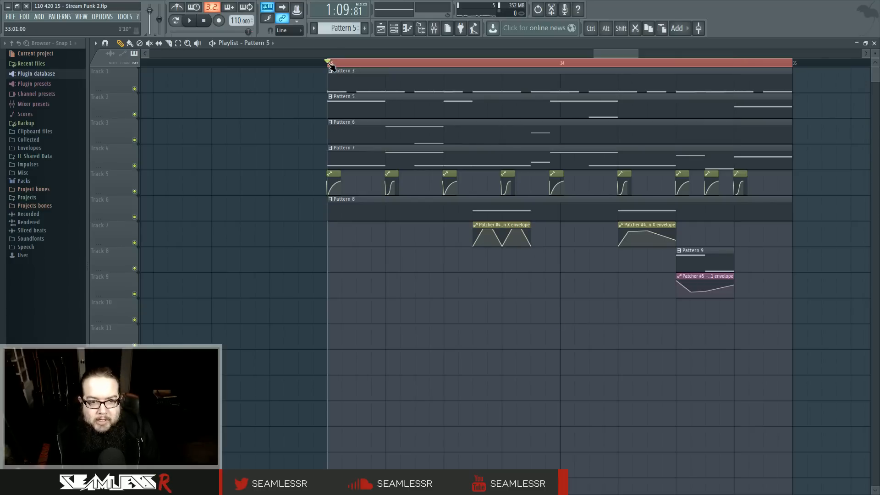
left_click(403, 33)
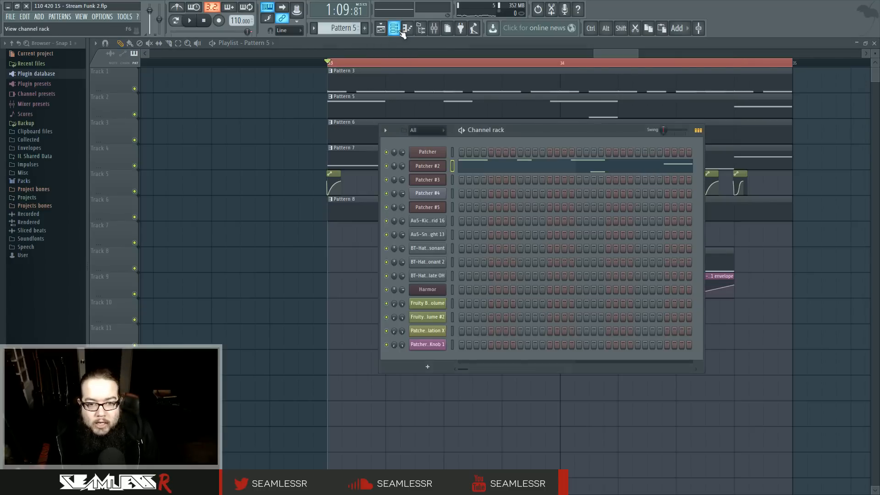
left_click(455, 30)
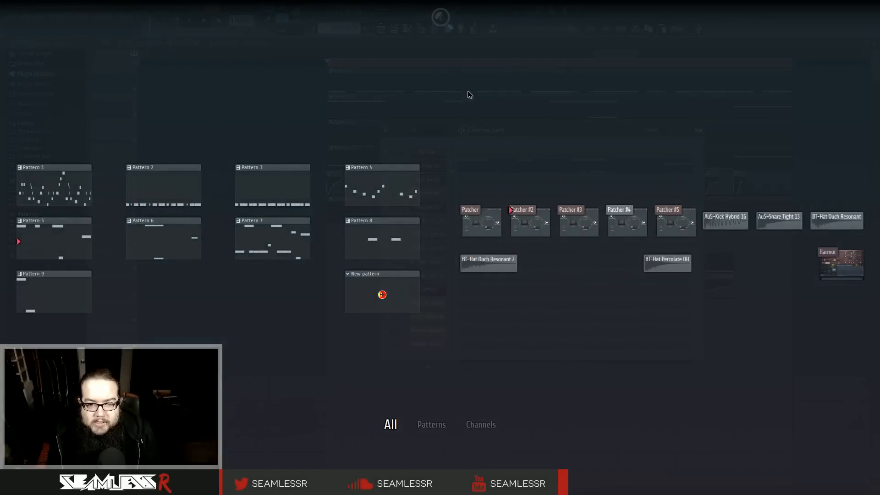
left_click(447, 30)
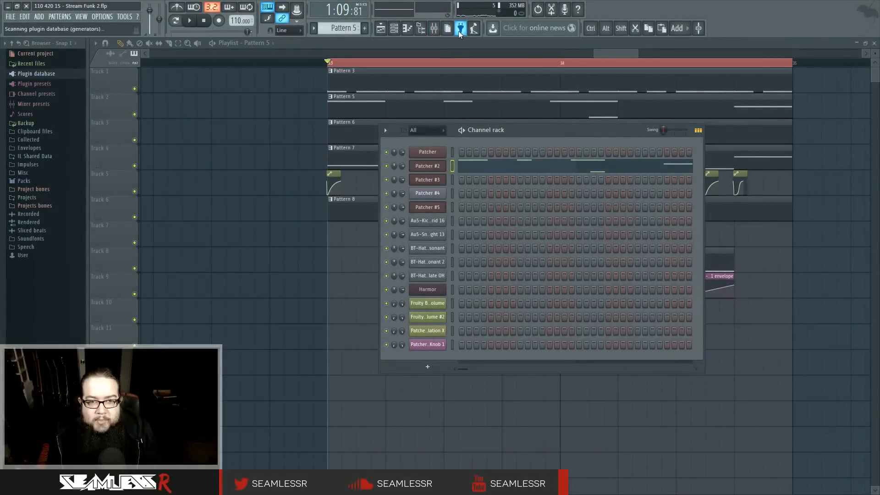
left_click(459, 31)
left_click(458, 31)
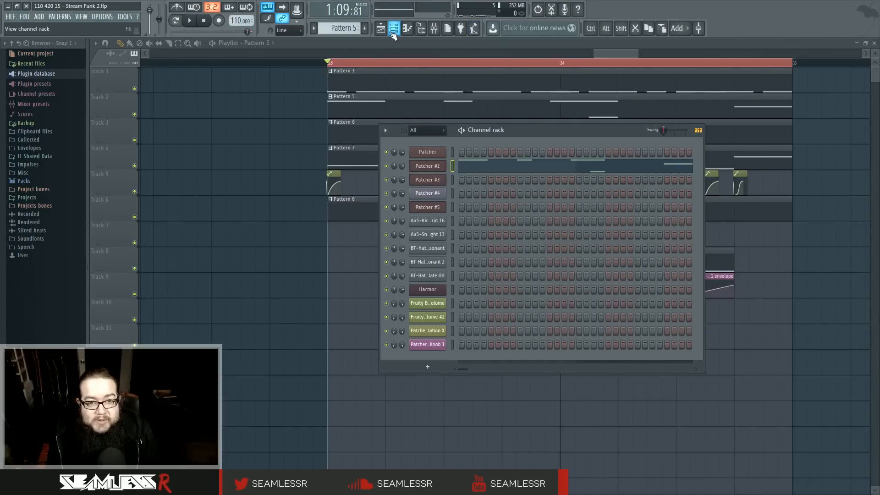
Inspect the low and mid bands of Maximus on the Master mixer track while the loop plays
left_click(433, 28)
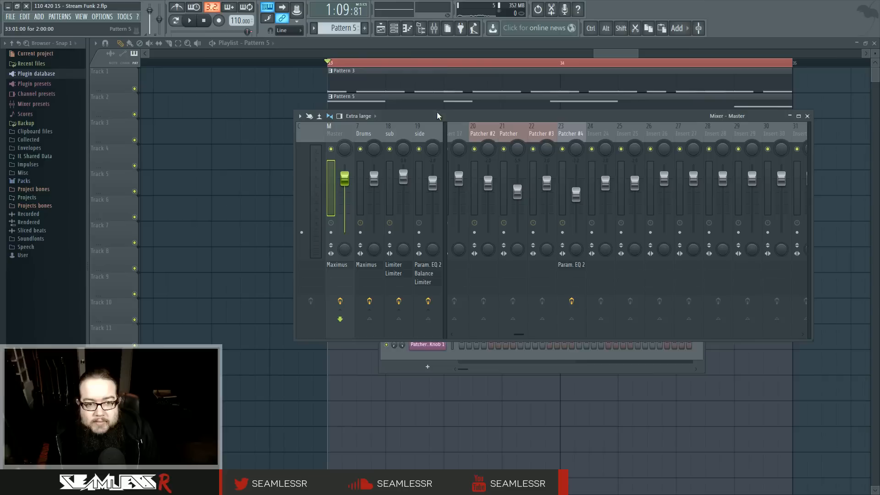
left_click_drag(437, 115, 444, 140)
key("space")
key("space")
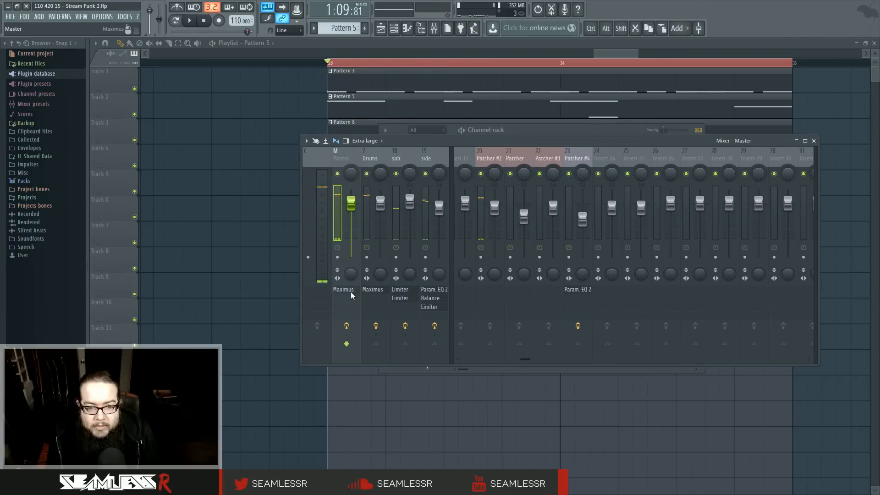
left_click(349, 289)
key("space")
left_click_drag(449, 185, 514, 194)
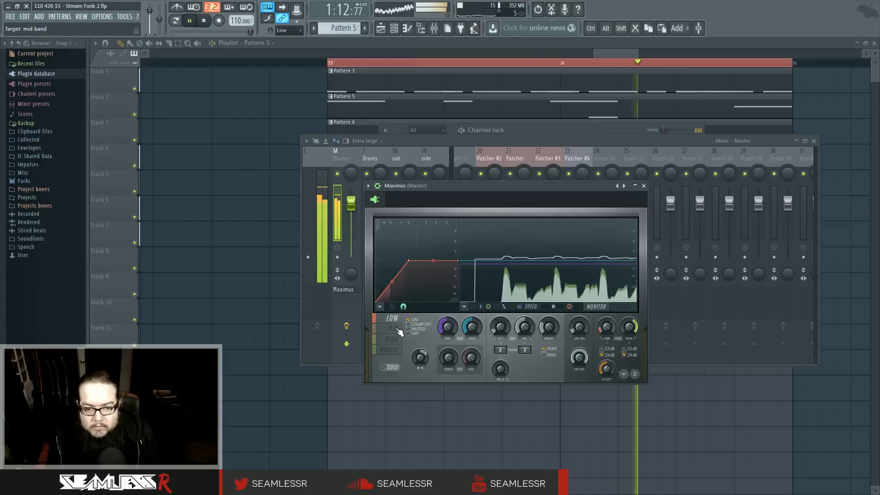
left_click(393, 329)
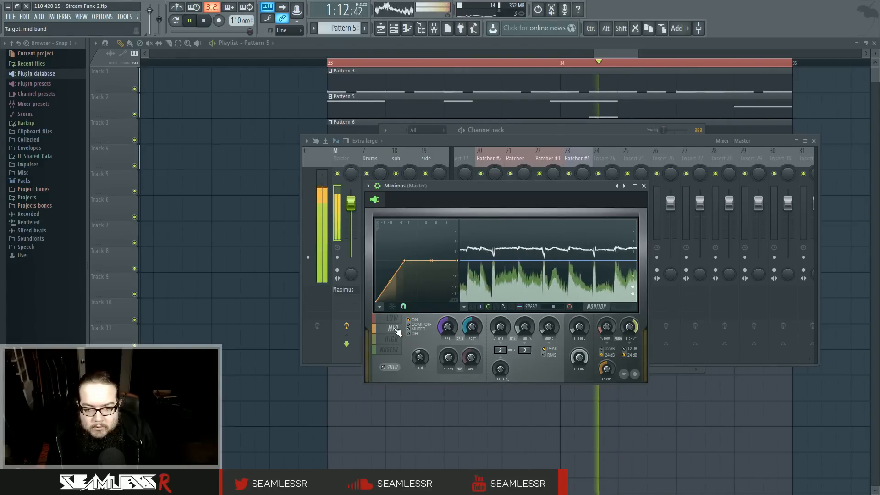
key("space")
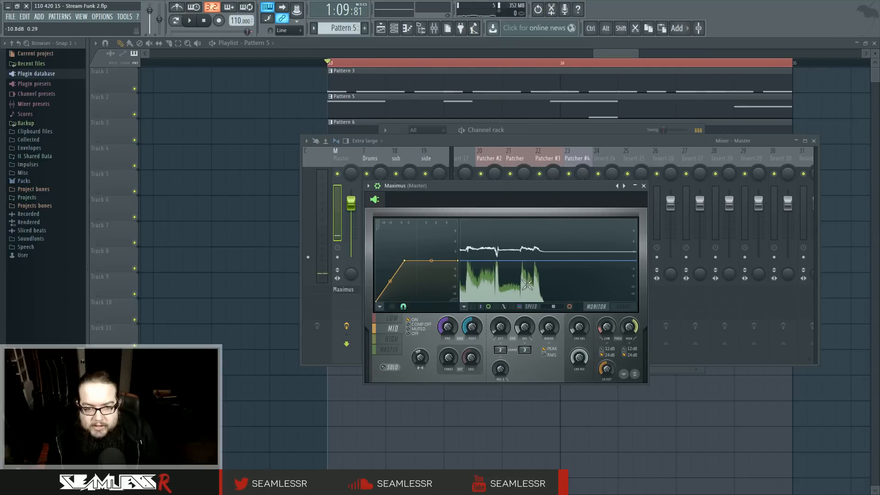
Make band 4's dip on Patcher #4's Parametric EQ 2 slightly shallower and higher in frequency, and raise Patcher #4's mixer volume a little
left_click(438, 34)
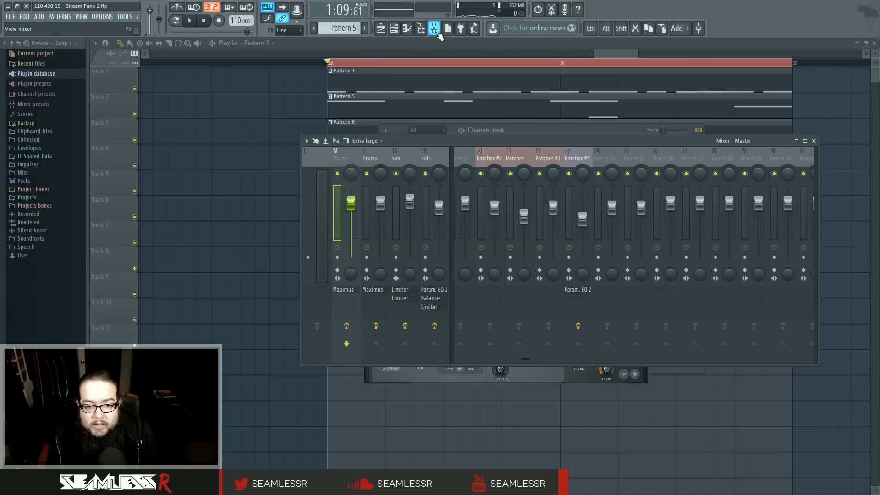
left_click(548, 156)
left_click(586, 159)
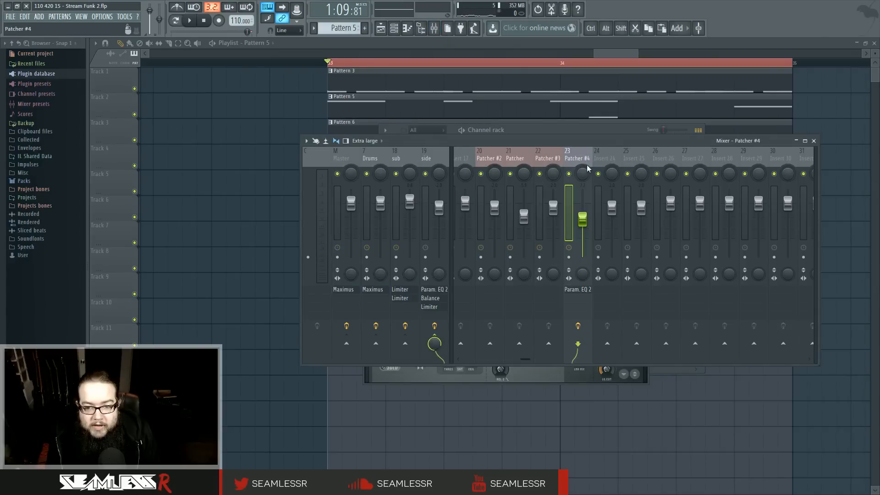
left_click(570, 290)
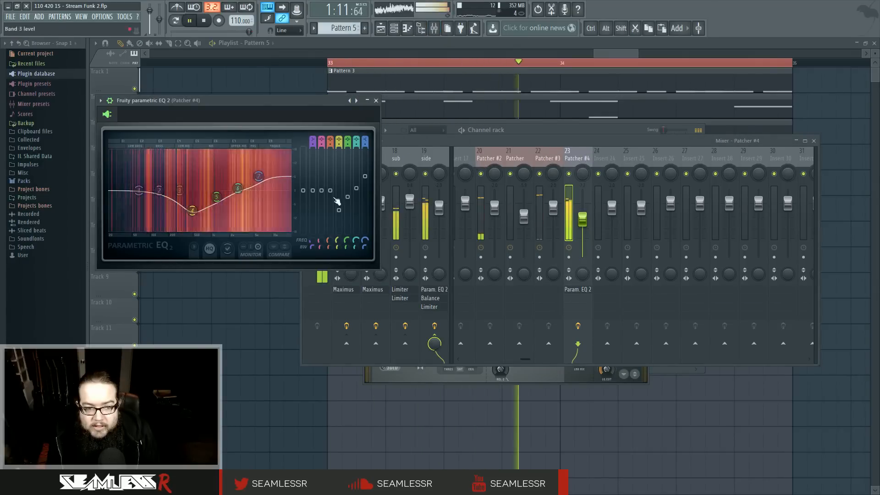
left_click_drag(191, 211, 196, 193)
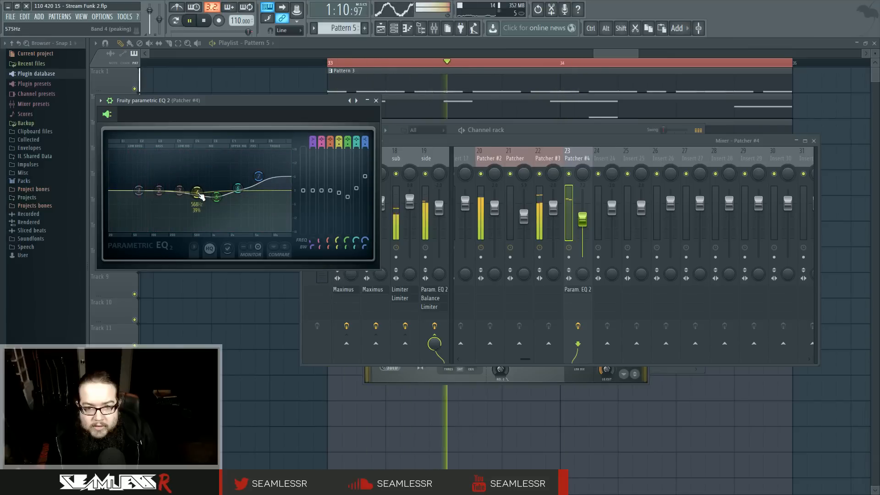
key("space")
left_click_drag(200, 197, 237, 187)
key("space")
key("space")
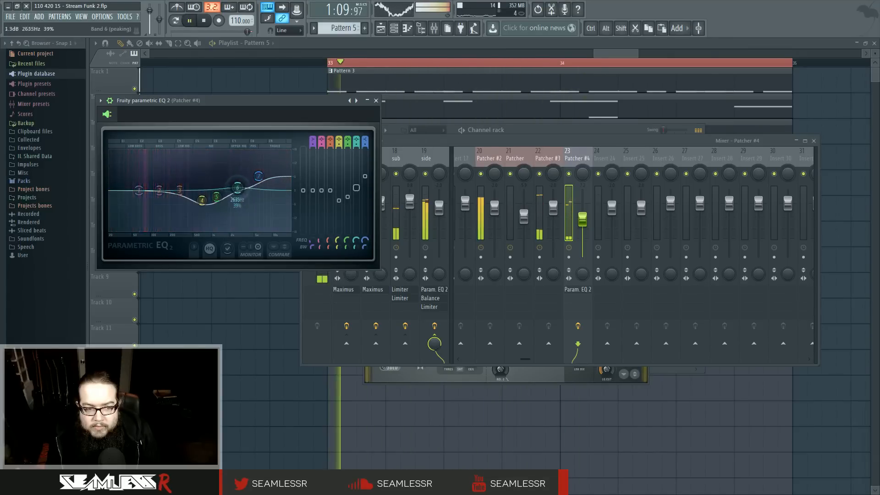
left_click_drag(173, 213, 204, 208)
key("space")
left_click_drag(582, 221, 585, 215)
key("space")
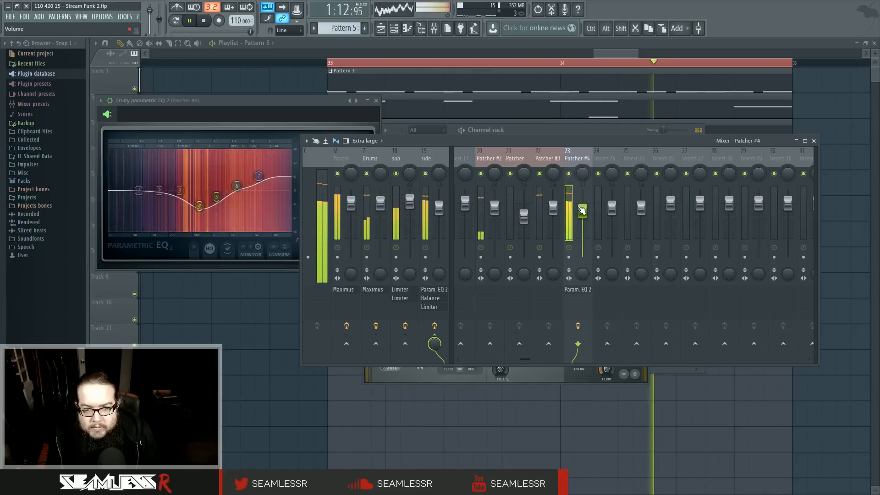
Add Fruity Parametric EQ 2 to the Patcher #2 mixer track
left_click(501, 161)
left_click(488, 290)
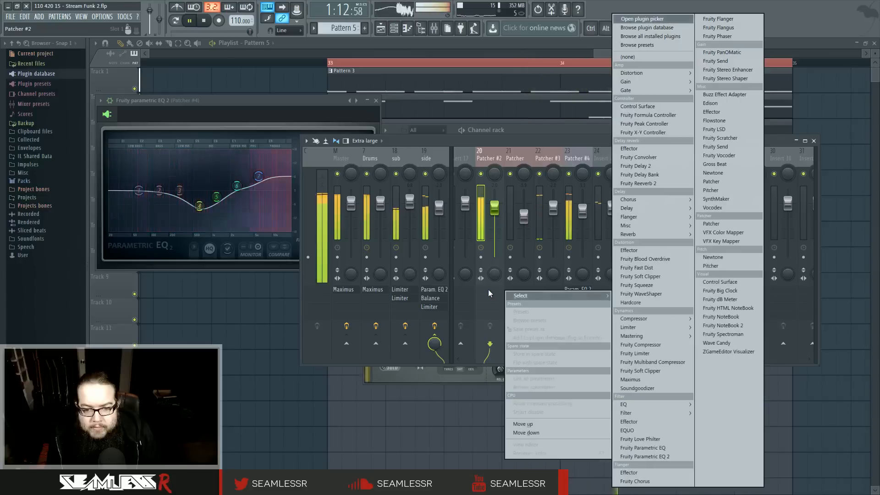
left_click(662, 457)
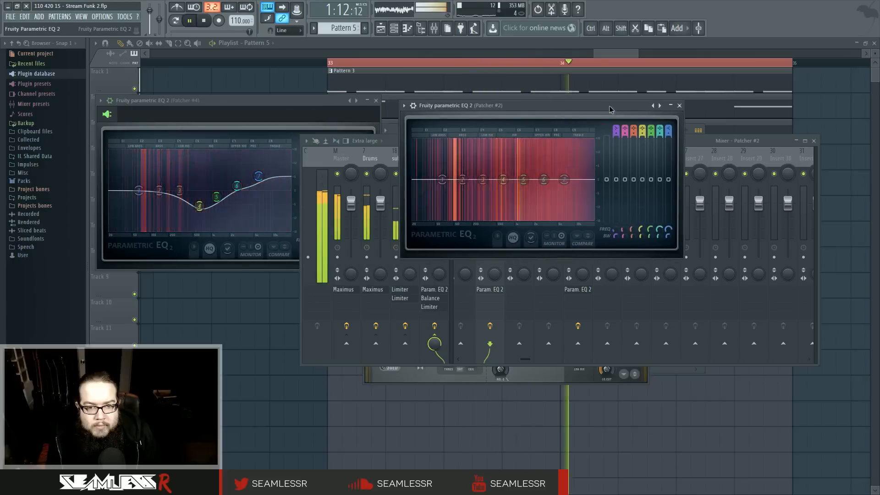
Boost Patcher #2's EQ slightly with band 5 in the highs and band 3 at about 234 Hz while playing the loop
left_click_drag(524, 179, 566, 171)
key("space")
key("space")
key("space")
key("space")
key("space")
key("space")
key("space")
key("space")
key("space")
mouse_move(482, 179)
left_mouse_down()
mouse_move(469, 171)
mouse_move(480, 175)
left_mouse_up()
key("space")
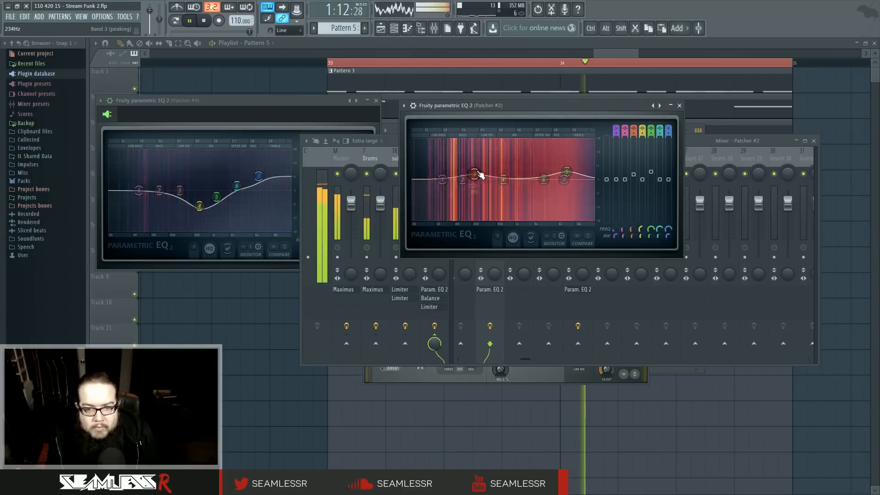
Bring the mixer forward and raise Patcher #3's volume slightly while listening to the loop
left_click(699, 141)
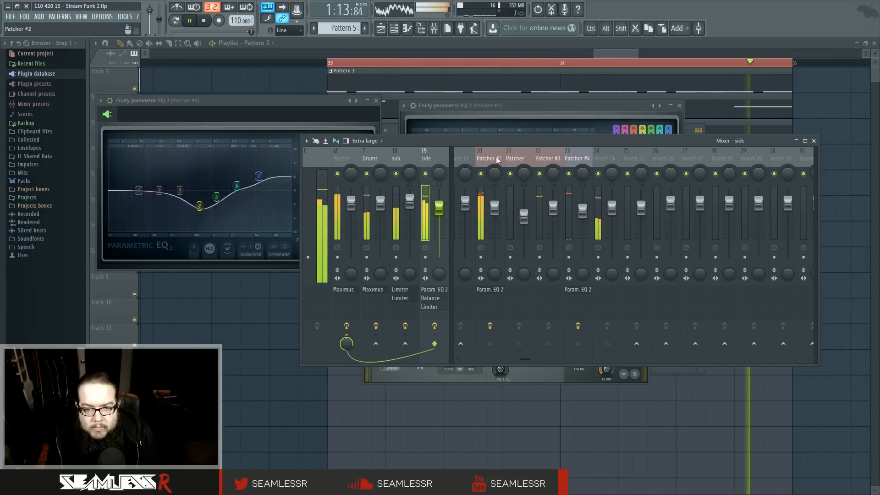
left_click_drag(553, 218, 555, 206)
key("space")
key("space")
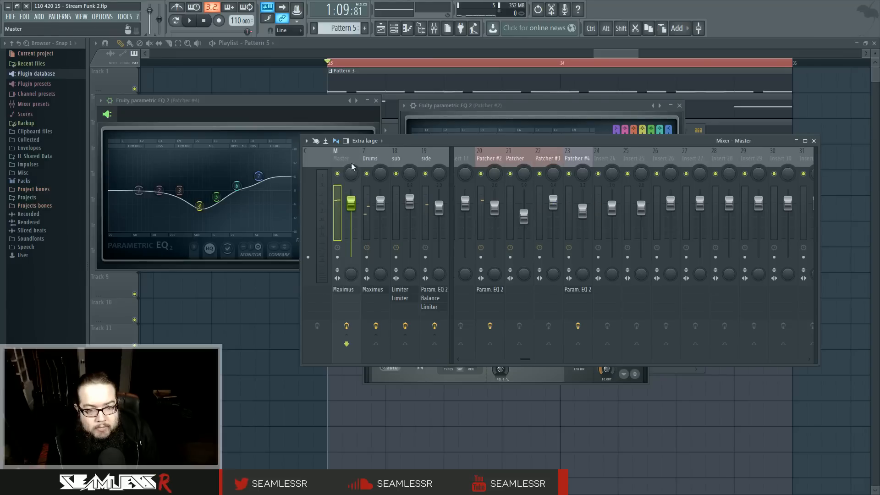
Reopen Maximus on the Master track and watch its mid band while the loop plays
left_click(354, 292)
left_click_drag(473, 191, 498, 181)
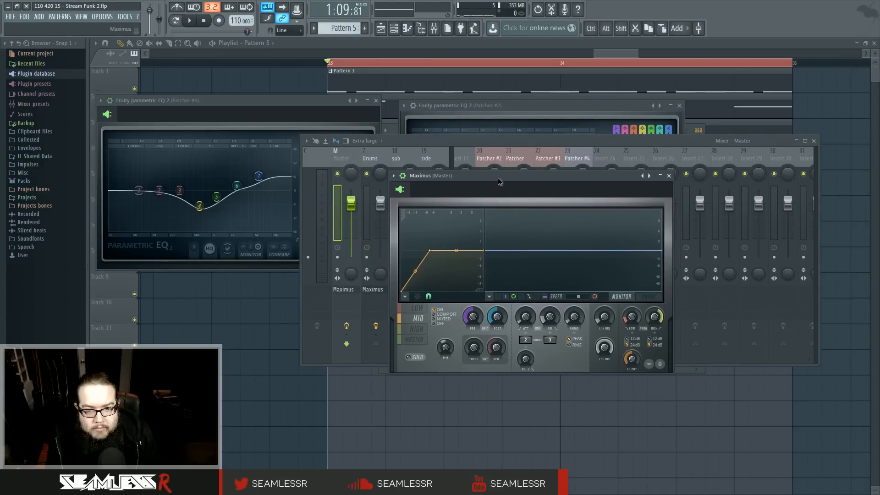
key("space")
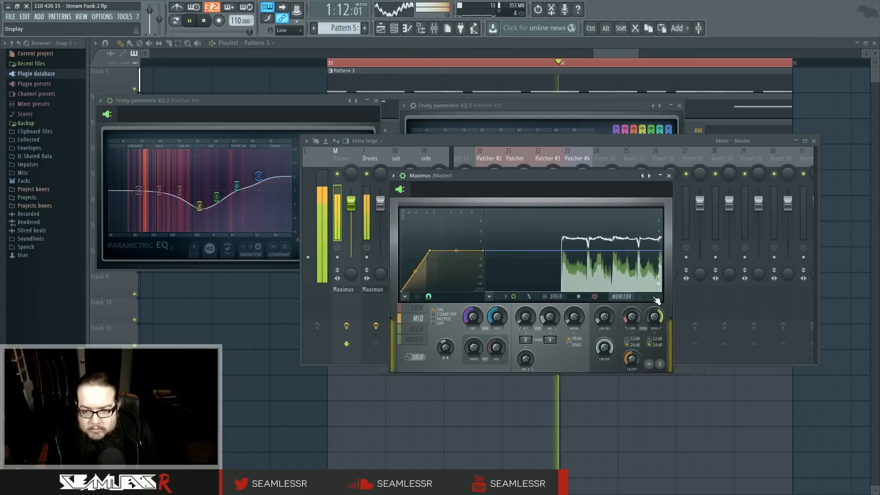
Set the pre gain to 1.8 dB in the Master's Maximus high band and 2.3 dB in its mid band, then check the master band
key("space")
left_click(422, 331)
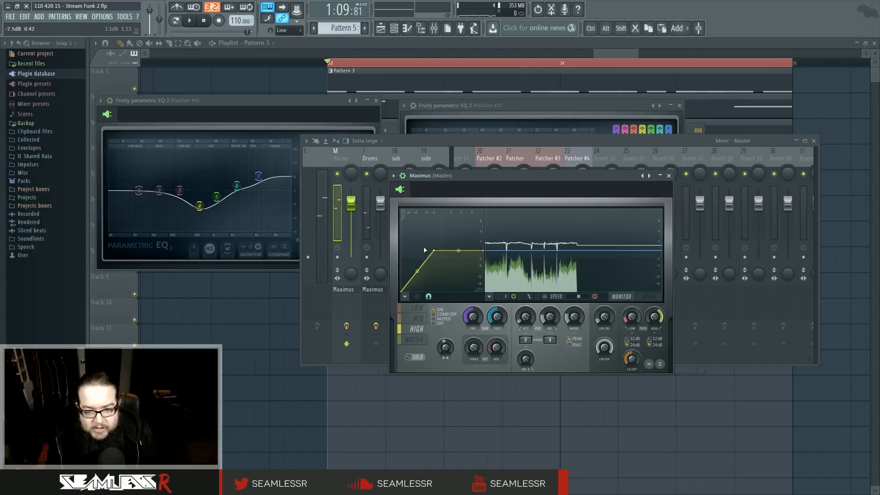
key("space")
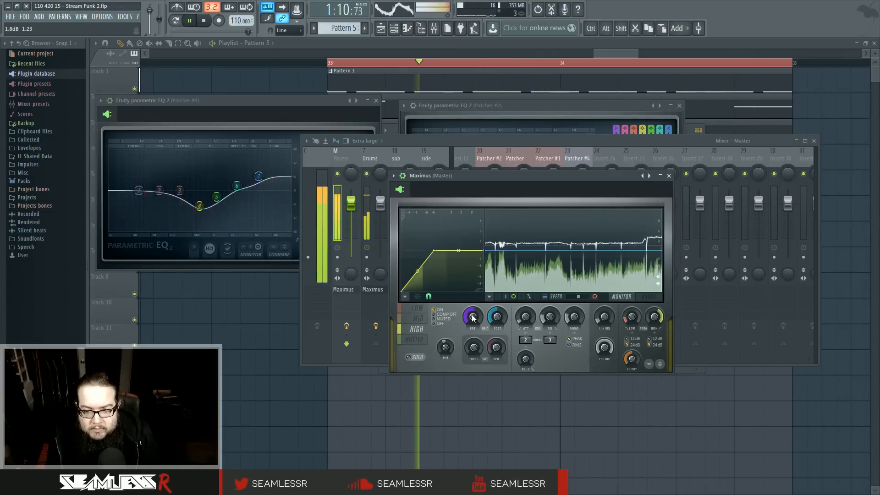
left_click(417, 317)
left_click_drag(470, 320, 471, 315)
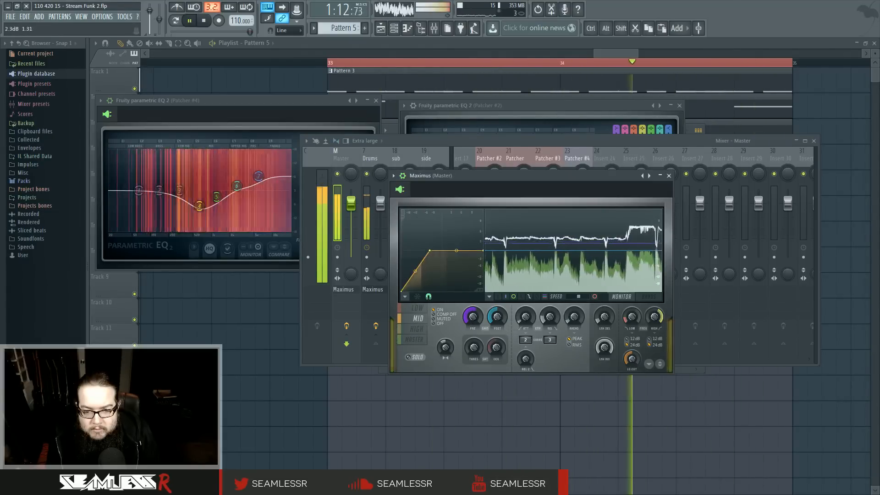
left_click(417, 340)
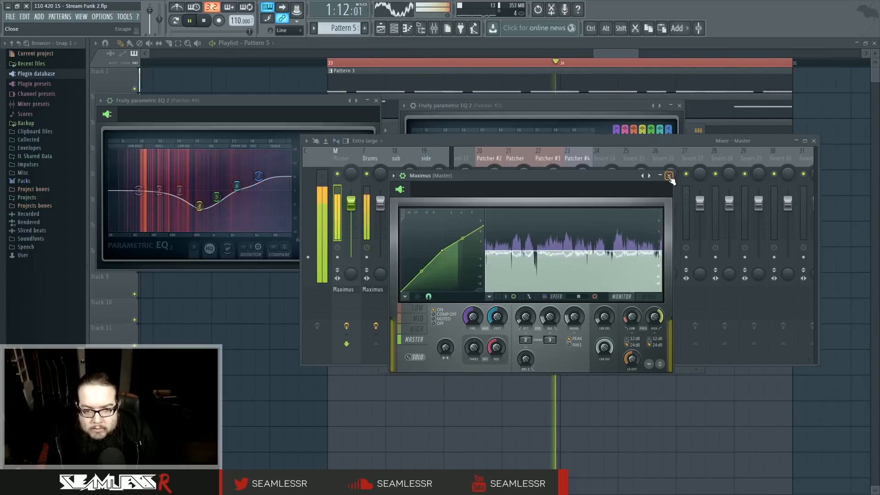
left_click(669, 175)
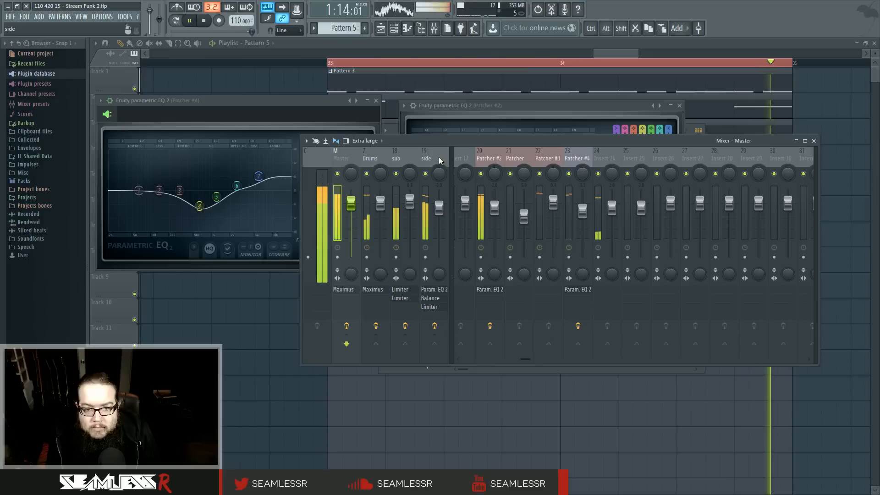
Inspect the Fruity Balance and Fruity Limiter on the side mixer track while the loop plays, then close all plugin windows
left_click(433, 299)
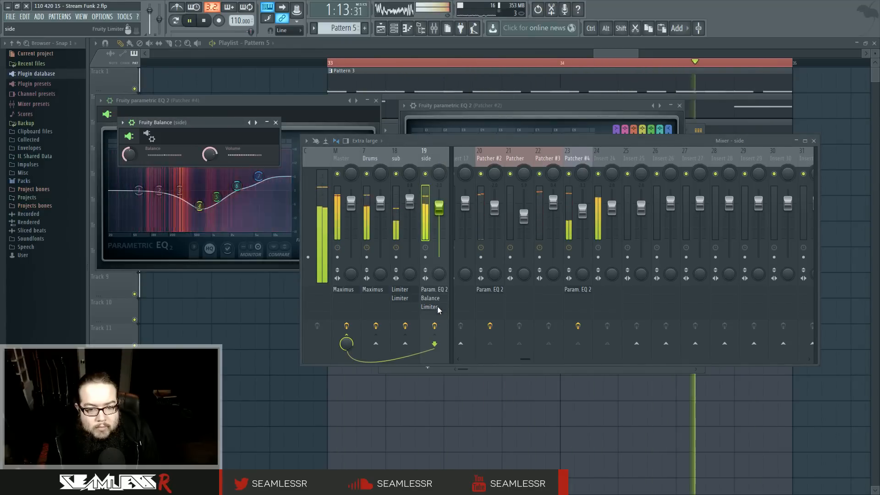
left_click(437, 306)
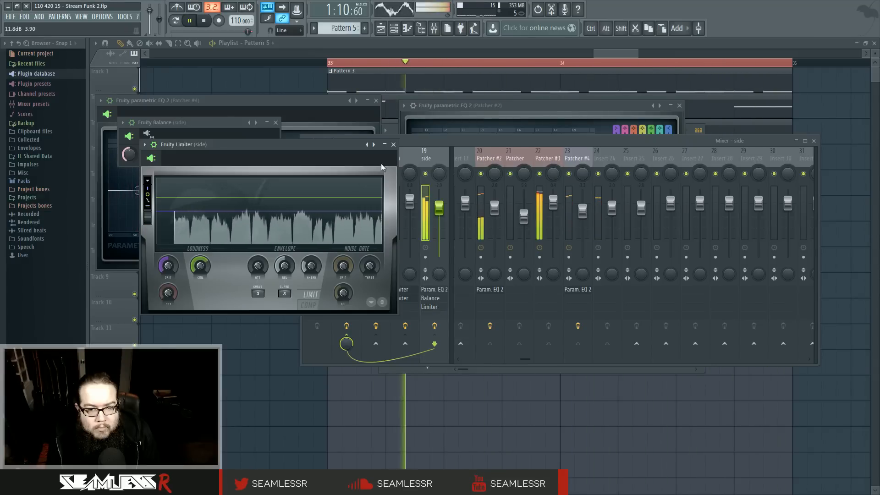
left_click(394, 145)
key("space")
key("F12")
Reshape the shorter Fruity Balance (side) volume envelope on Track 5 by adjusting its last point while the loop plays
scroll(328, 211, "up", 3)
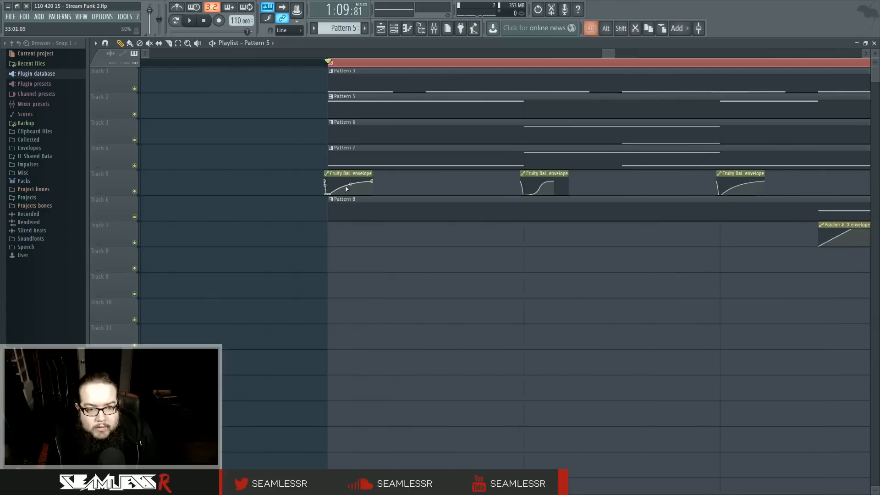
key("space")
scroll(444, 281, "down", 3)
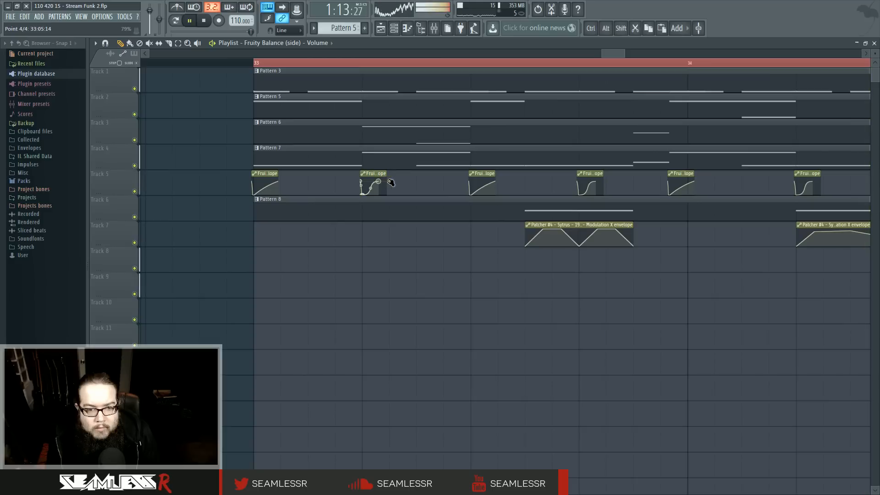
mouse_move(390, 182)
left_mouse_down()
mouse_move(400, 183)
mouse_move(388, 182)
left_mouse_up()
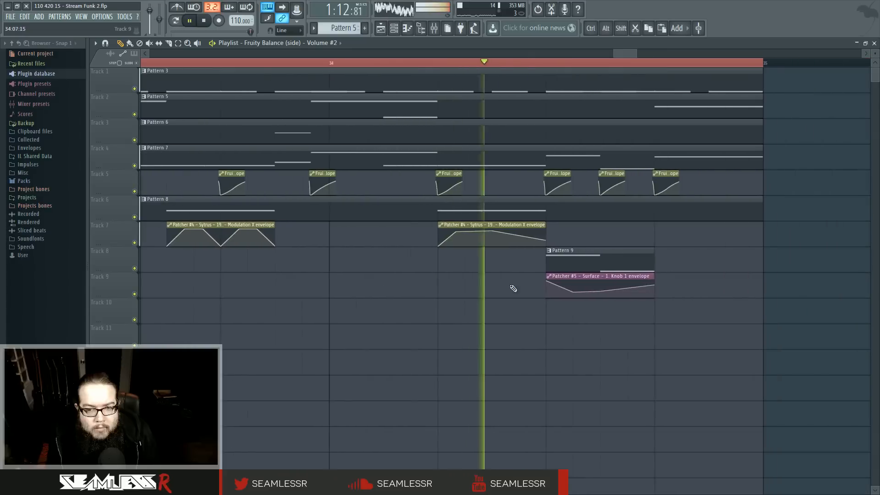
Open Pattern 5's Patcher #2 notes in the piano roll and play only that pattern with the mixer shown
scroll(430, 294, "down", 3)
left_click_drag(408, 297, 623, 337)
key("space")
double_click(357, 111)
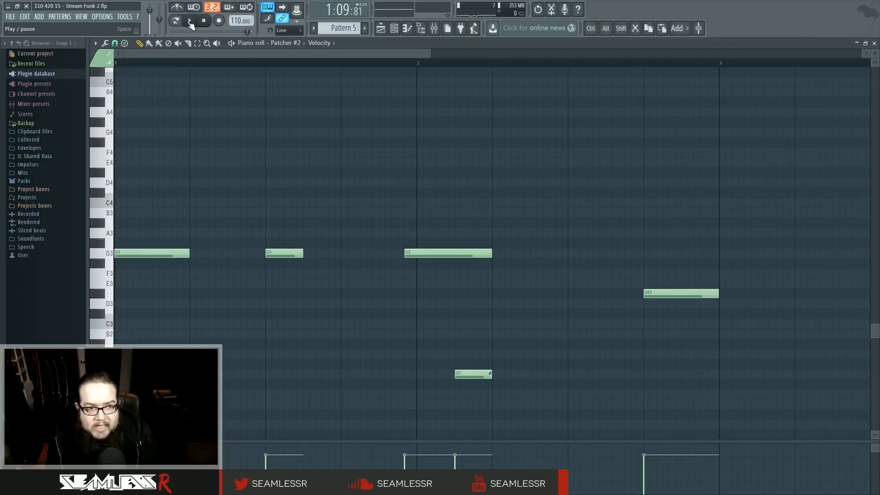
left_click(434, 28)
left_click(174, 19)
key("space")
key("space")
left_click(175, 20)
key("space")
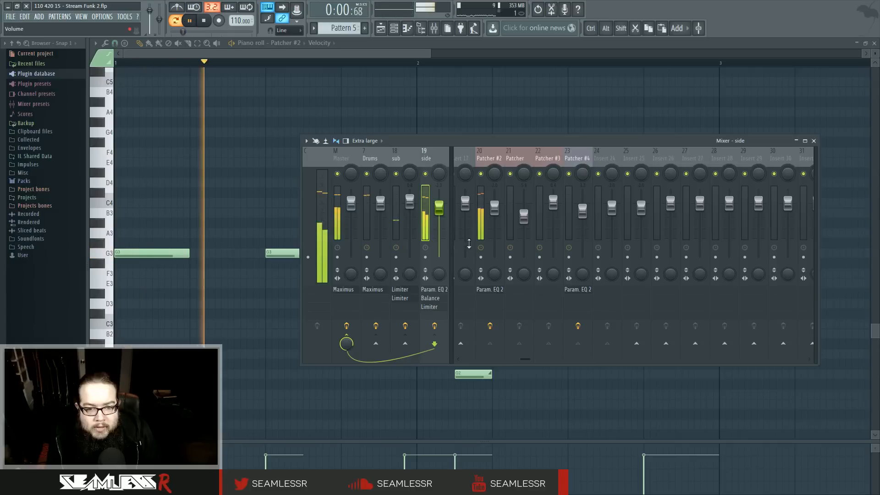
Open Patcher #2 with the channel rack moved clear of its map, and open the upper Harmor inside it
key("F6")
key("space")
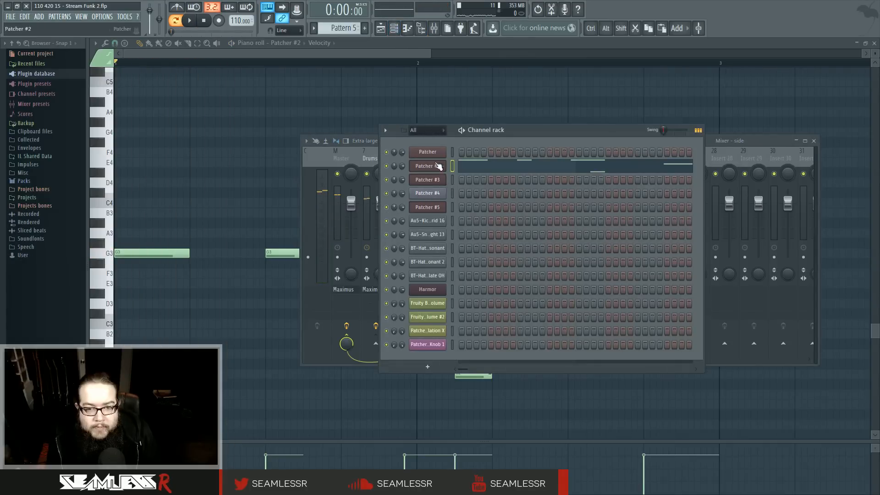
left_click(435, 166)
left_click(466, 195)
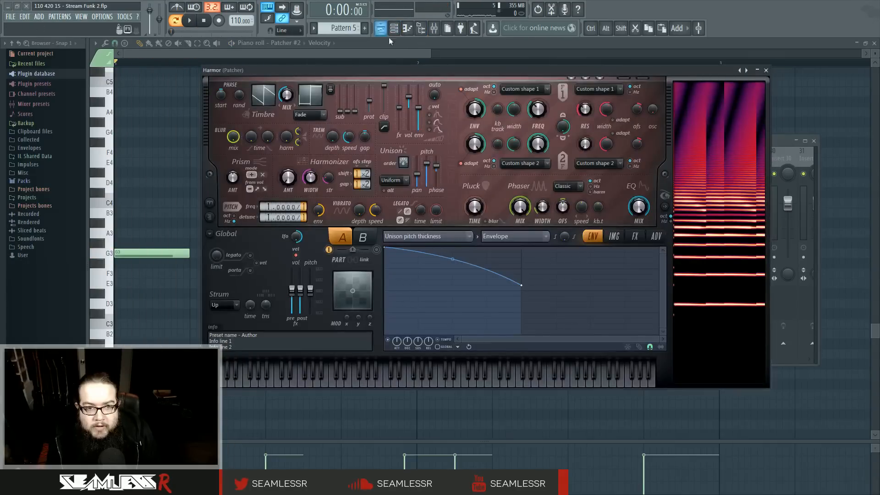
left_click(770, 73)
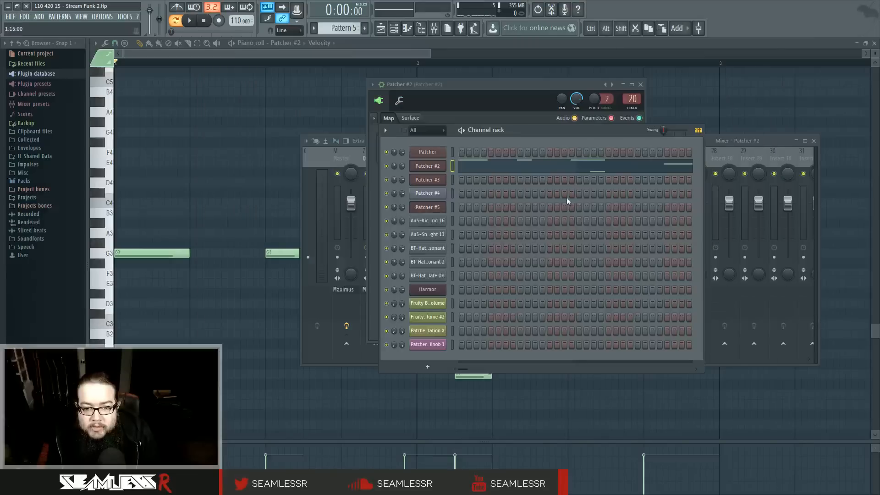
left_click_drag(512, 132, 485, 228)
left_click(521, 172)
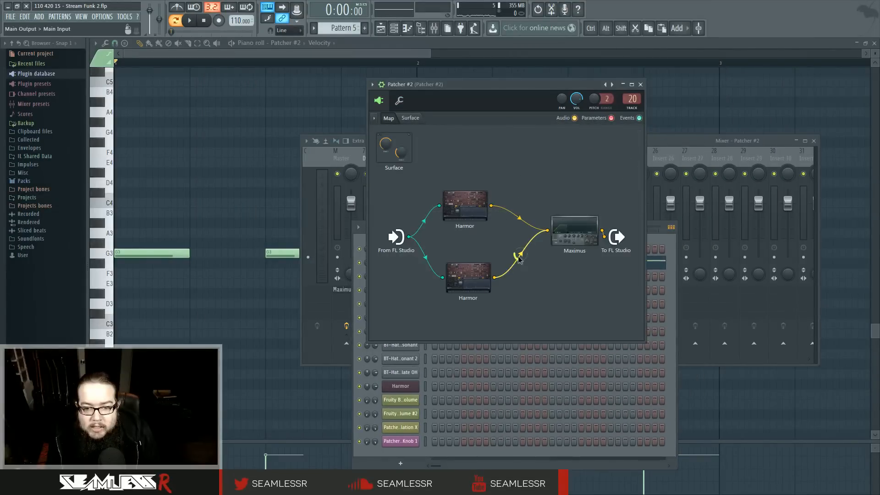
left_click(464, 206)
Adjust Filter 1's resonance width and resonance amount in the upper Harmor while auditioning the pattern
key("space")
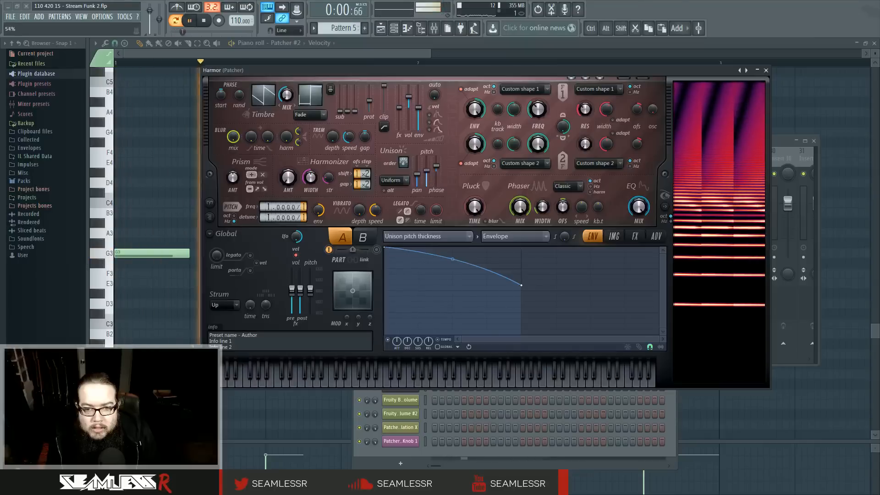
left_click_drag(607, 109, 606, 82)
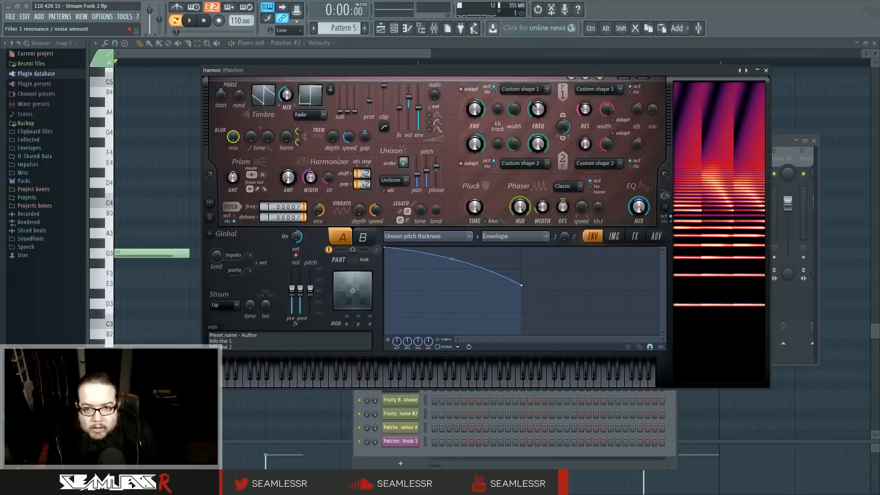
left_click_drag(584, 108, 584, 114)
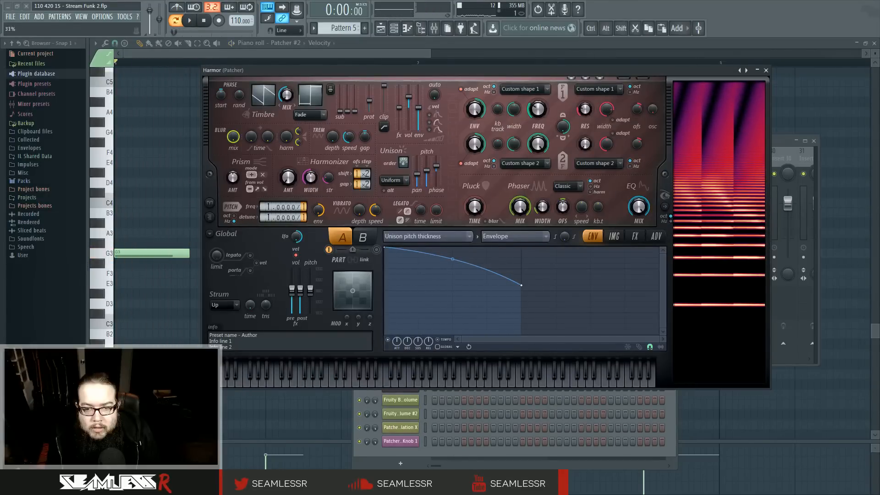
key("space")
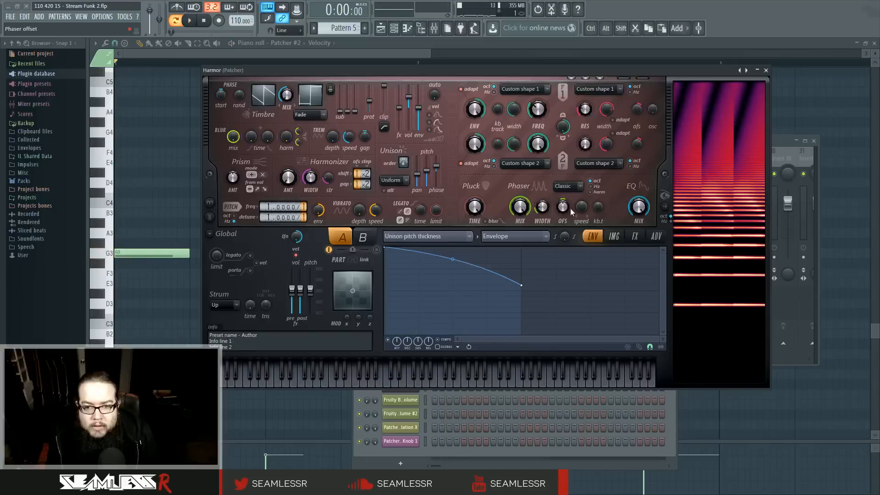
Experiment with the upper Harmor's phaser offset, width, mix and speed while replaying Pattern 5
key("space")
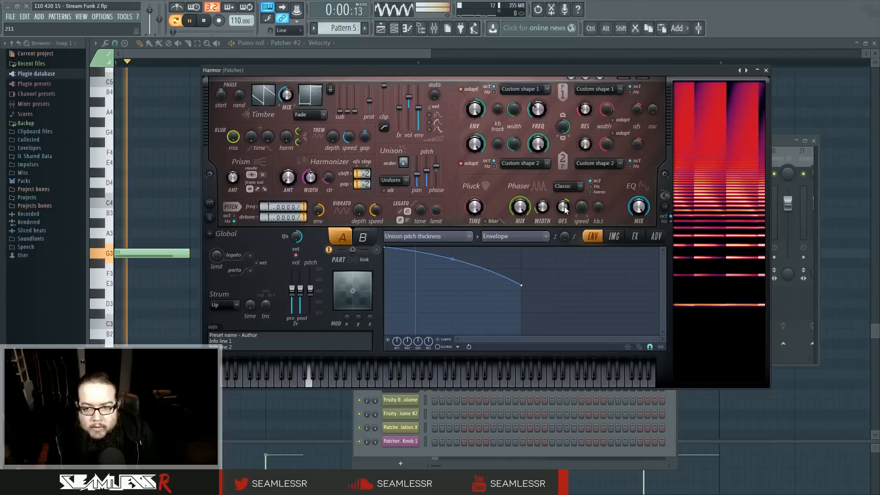
right_click(542, 209)
left_click(541, 192)
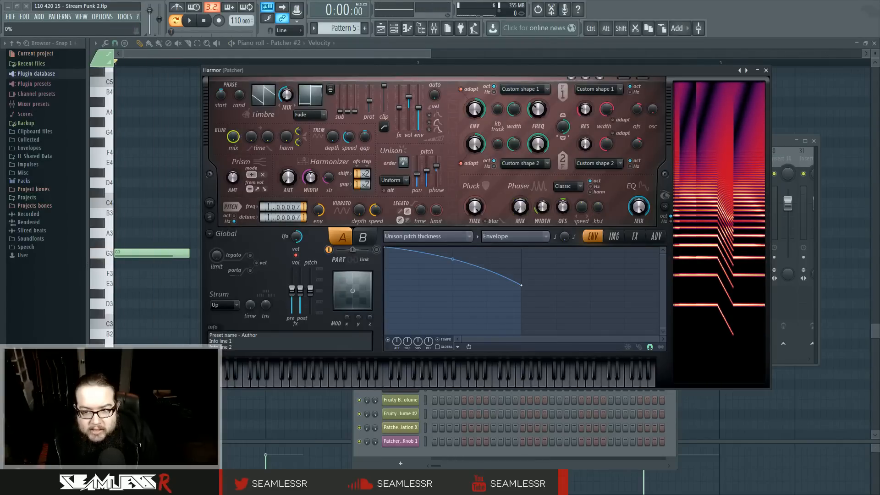
key("space")
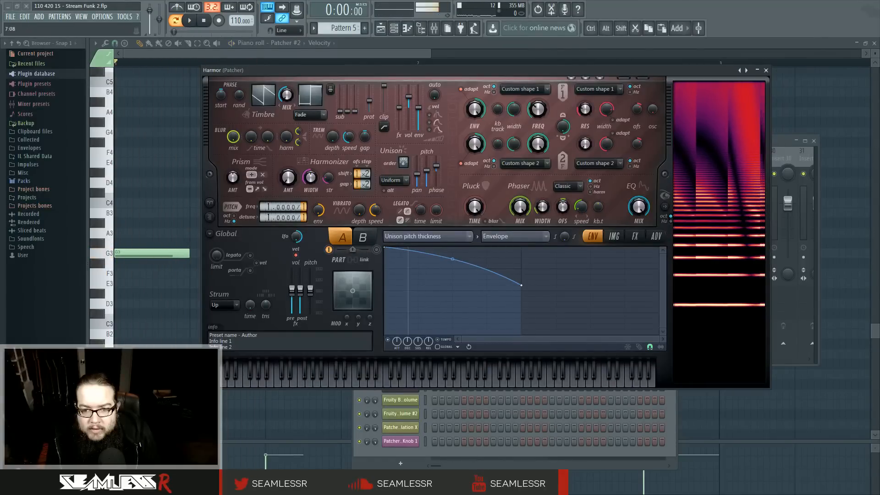
Try different Filter 1 frequency settings in the upper Harmor while repeatedly playing the pattern
key("space")
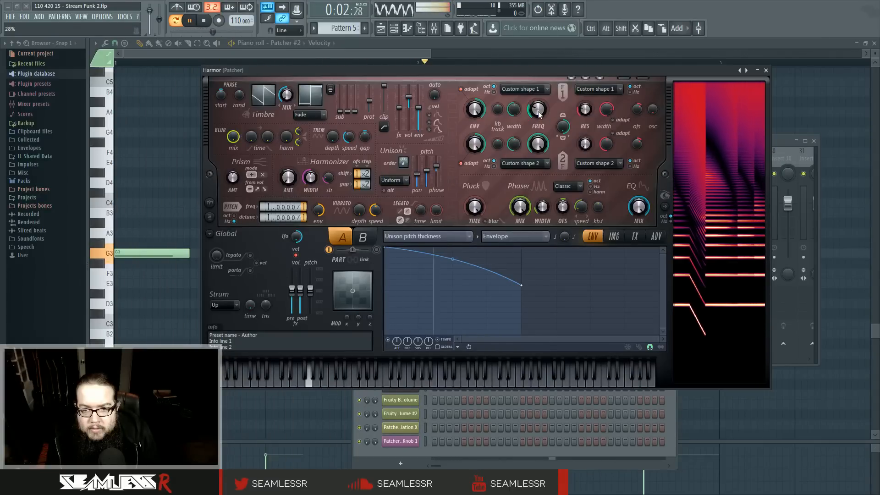
key("space")
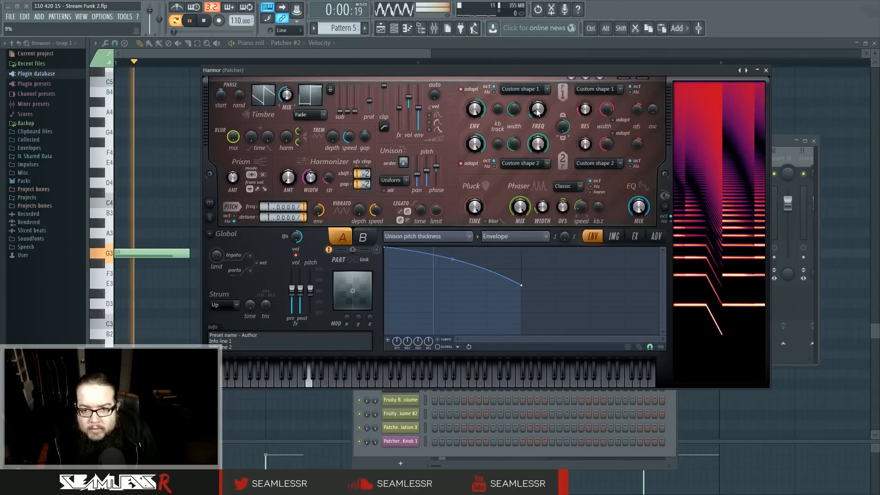
key("space")
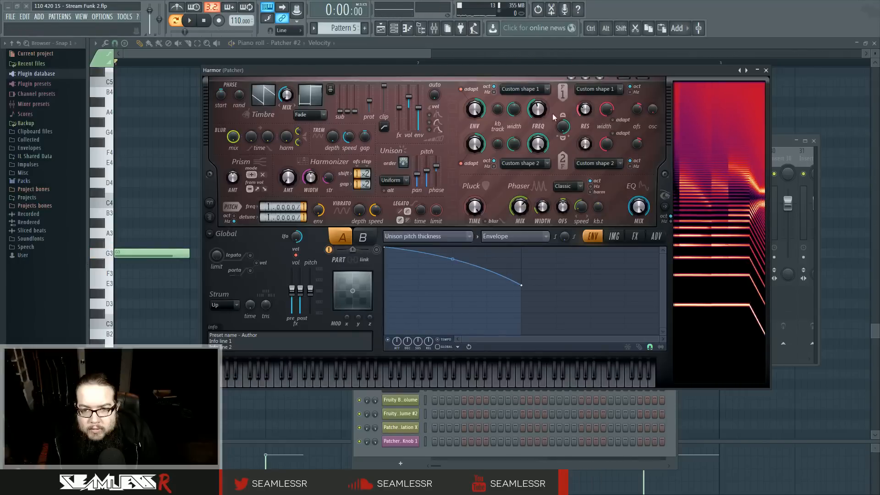
key("space")
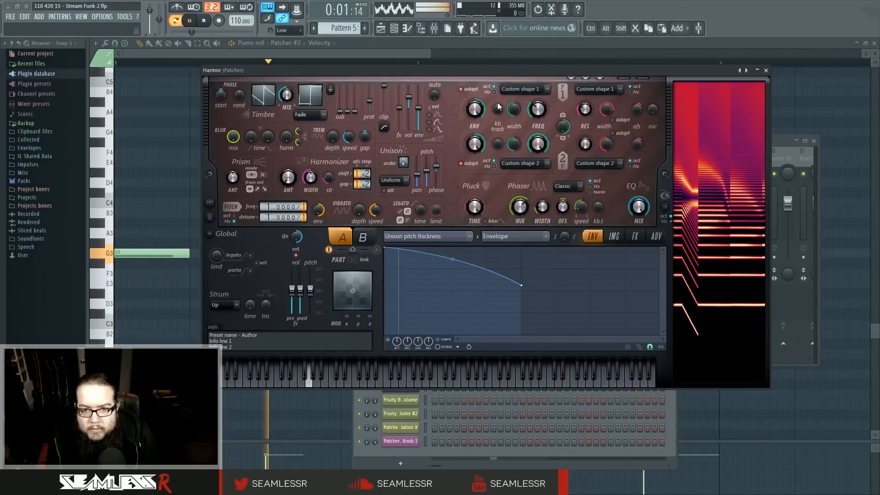
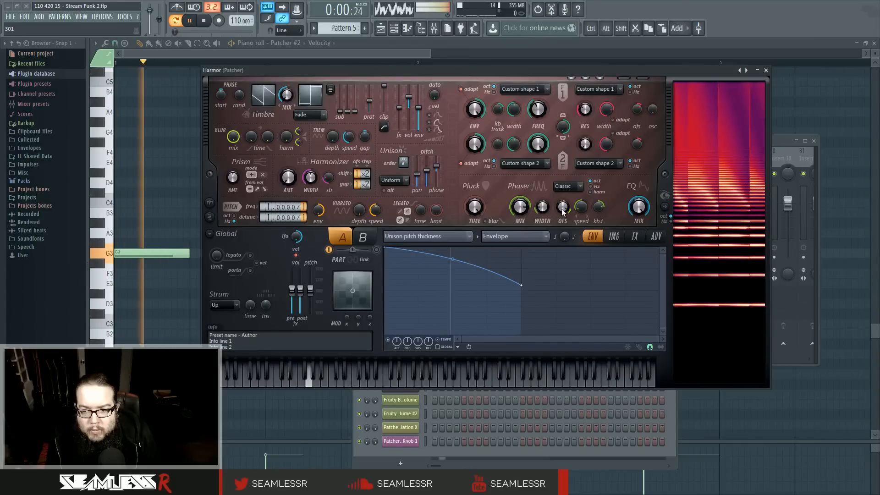
Fine-tune the phaser's keyboard tracking and offset in the upper Harmor, restarting the pattern to compare
key("space")
key("space")
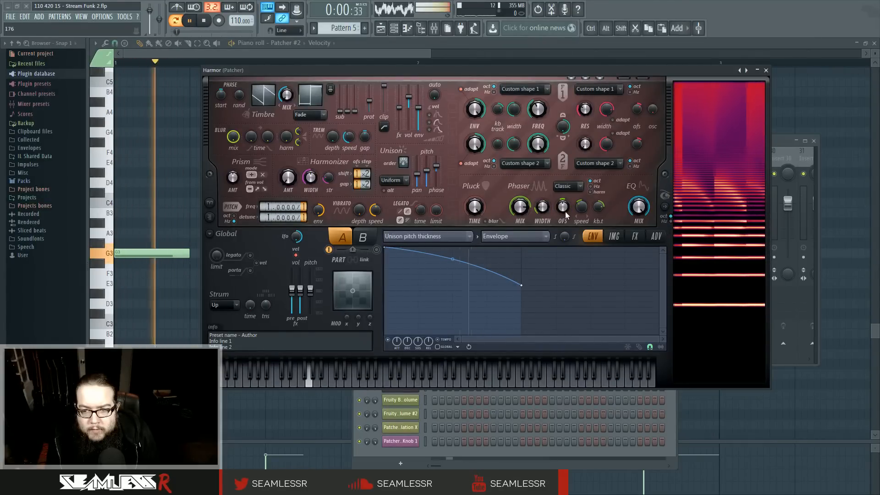
key("space")
key("space")
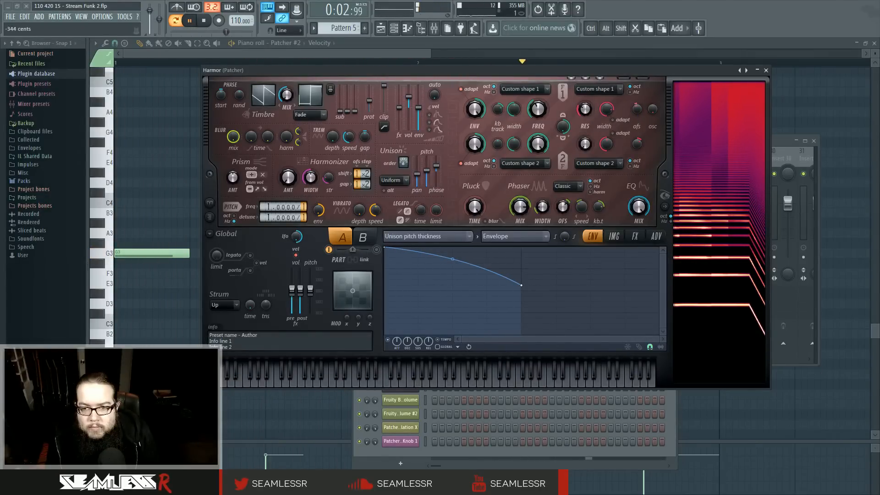
Adjust Filter 1's resonance offset in the upper Harmor, audition the pattern and close the synth
left_click_drag(637, 113, 637, 100)
key("space")
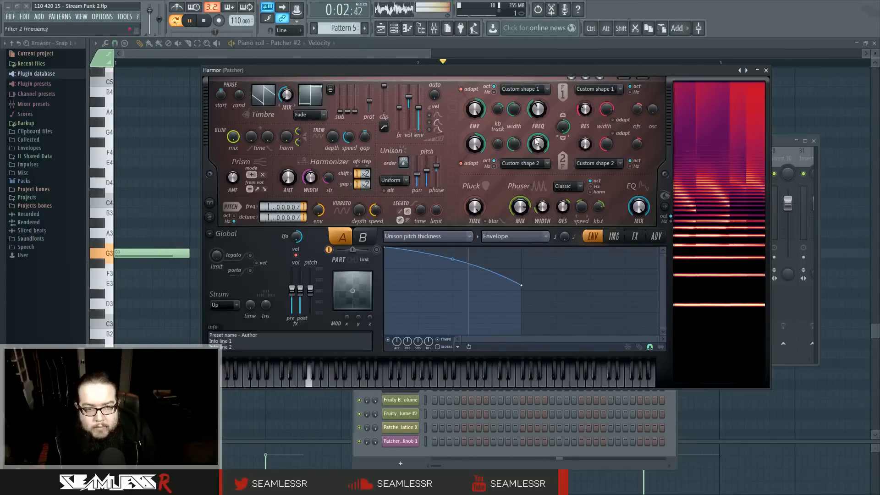
left_click(765, 70)
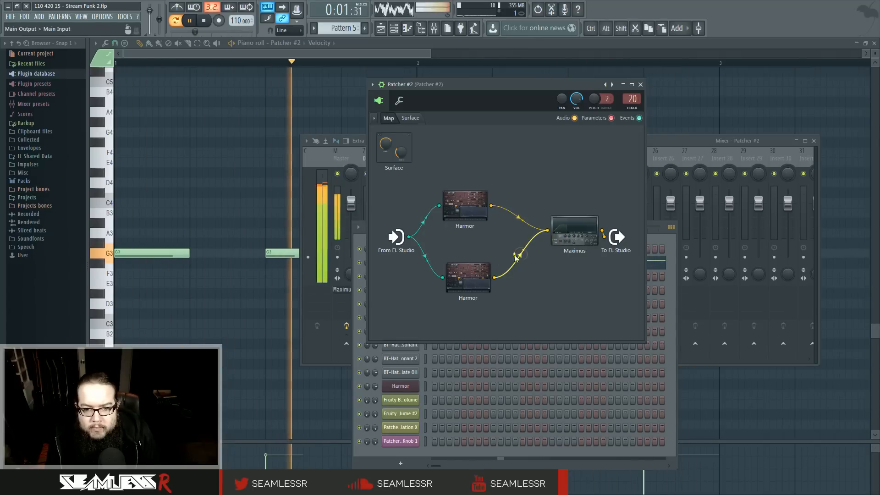
Check the lower Harmor's advanced unit order, then show the unit order of the upper Harmor for comparison
double_click(475, 274)
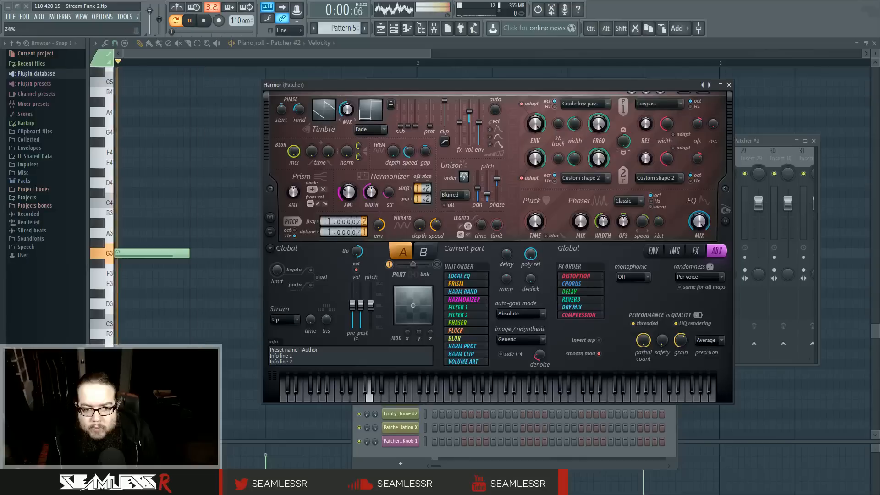
key("space")
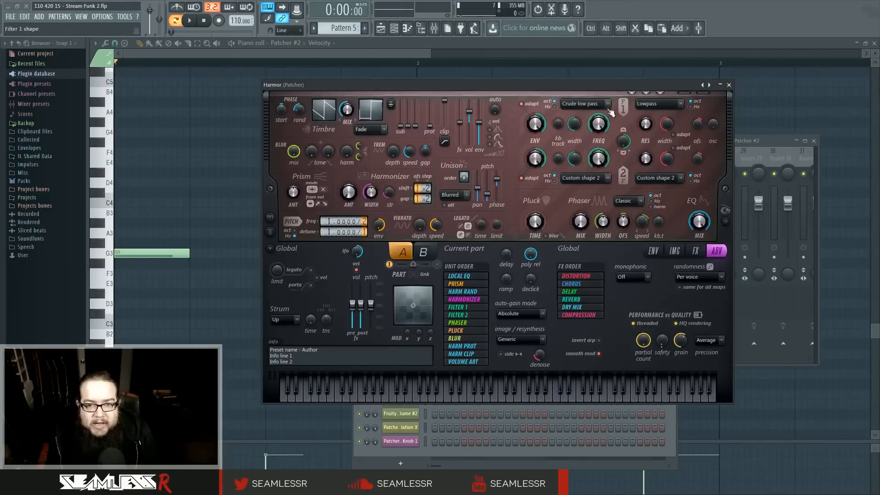
left_click(729, 85)
double_click(475, 201)
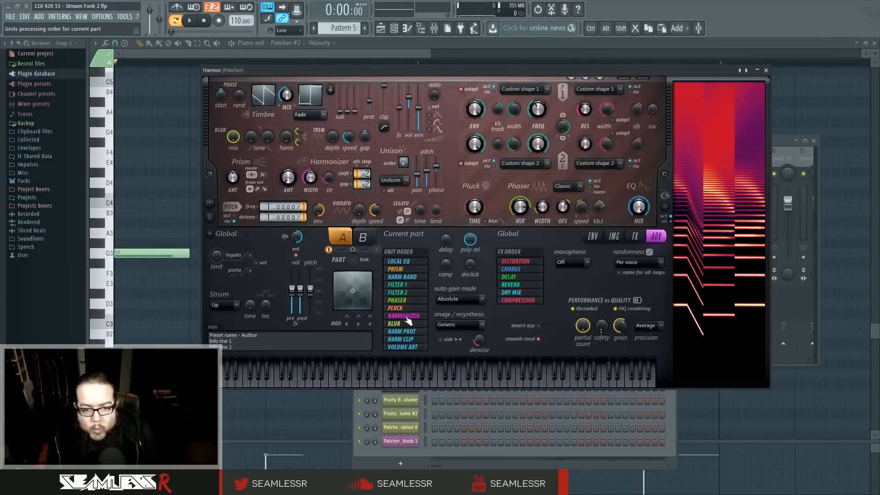
Move Harmonizer below Harm Prot in Harmor's unit order, adjust its amount and strength while auditioning the pattern, and close the synth
key("space")
key("space")
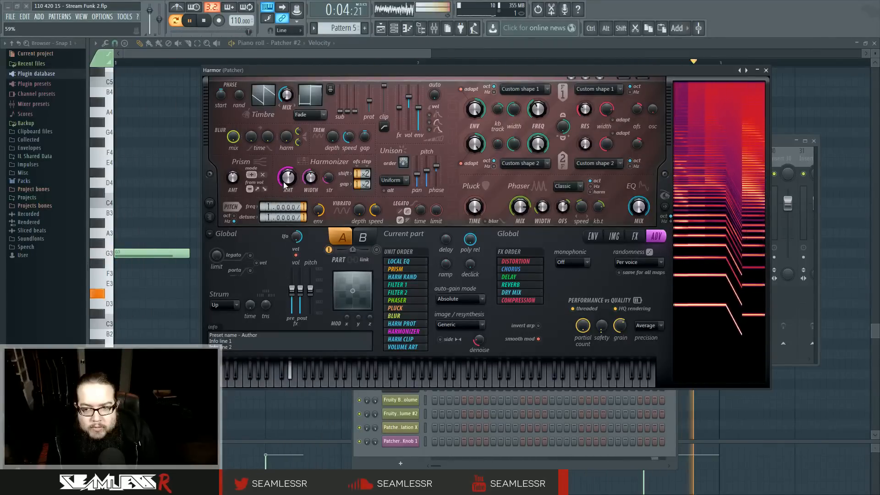
key("space")
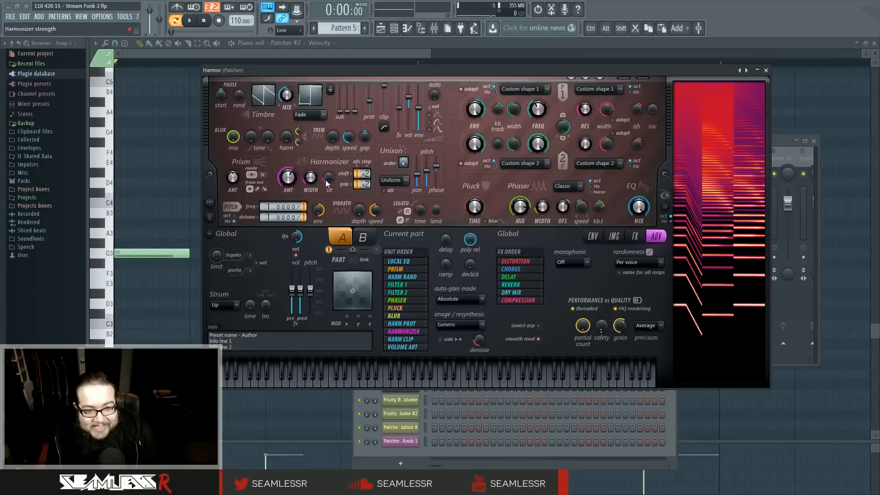
key("space")
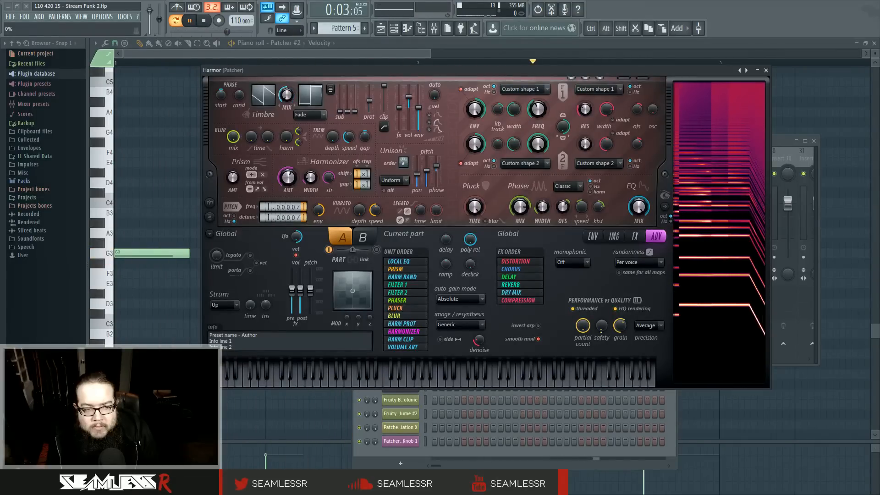
key("space")
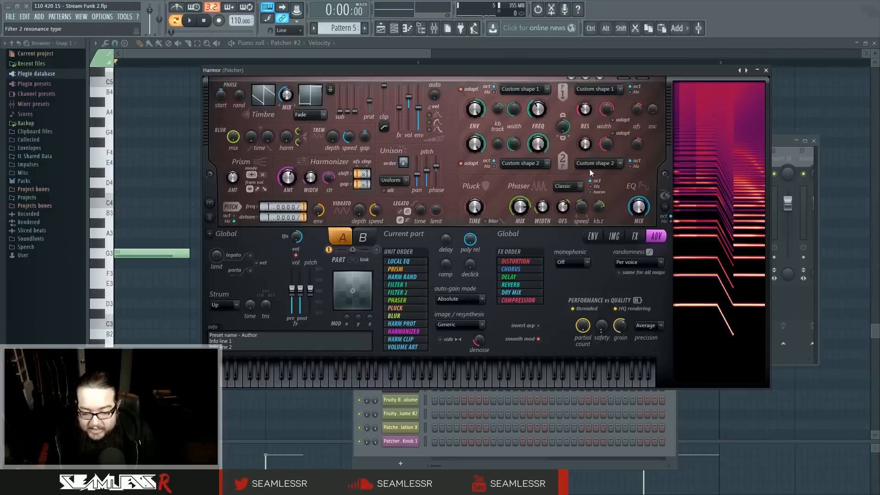
left_click(765, 71)
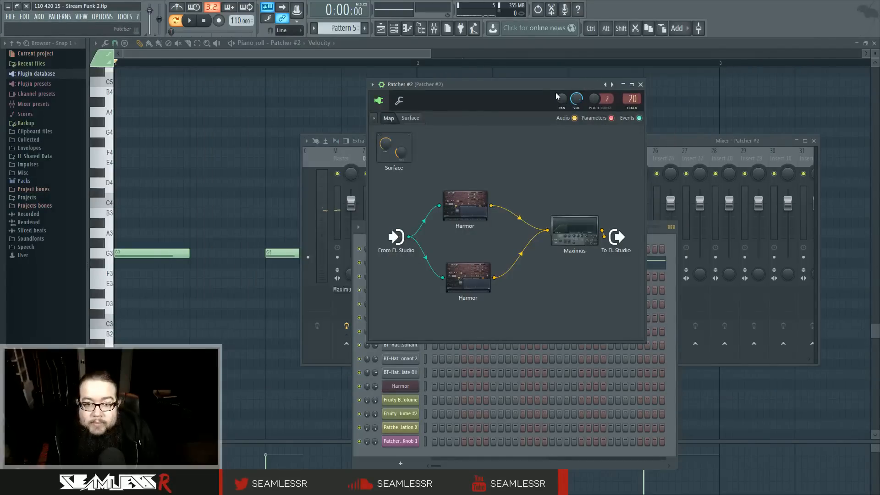
Switch from pattern to song mode and play the arrangement in the playlist with the mixer showing
left_click(382, 29)
key("F9")
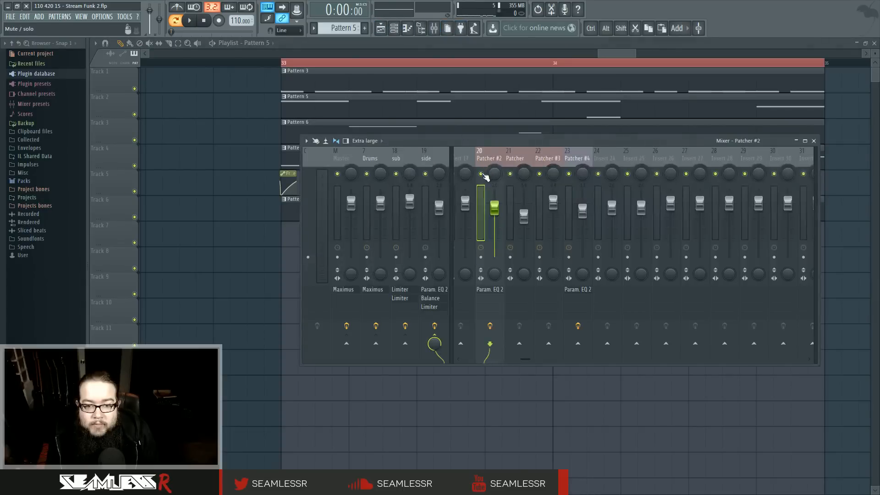
key("space")
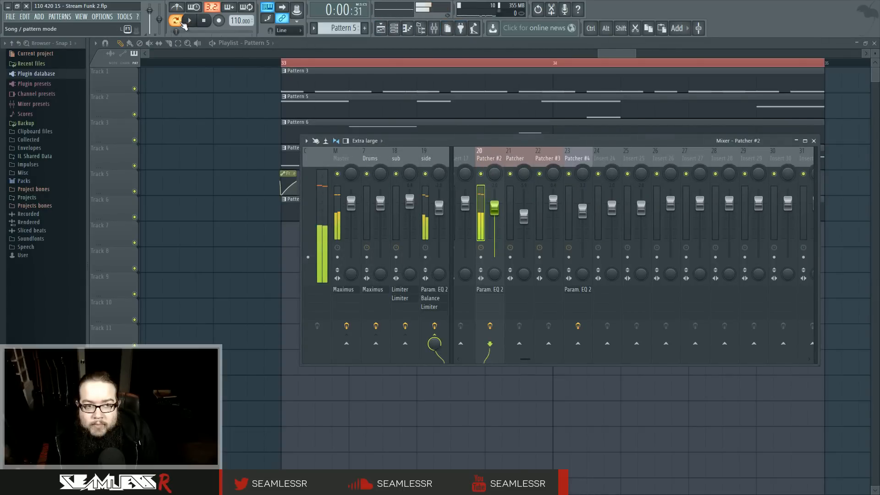
left_click(175, 20)
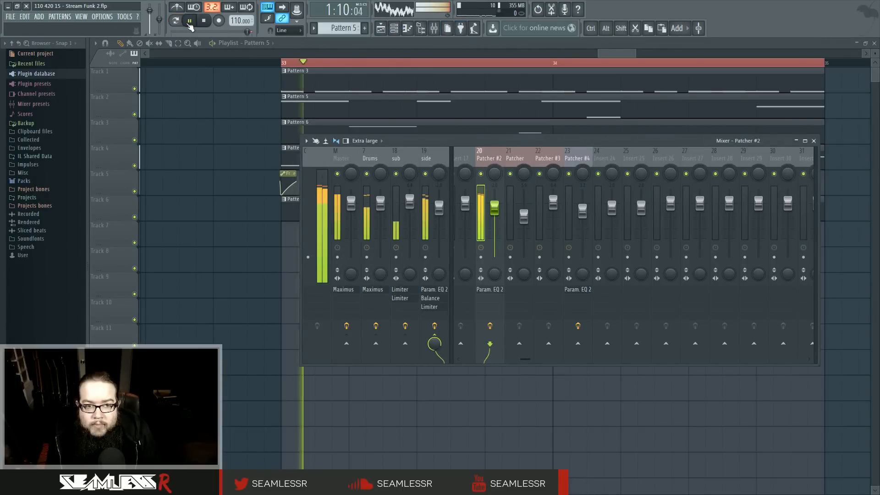
Clear the windows covering the playlist and start playback from the beginning of the Pattern 9 clip
left_click(398, 32)
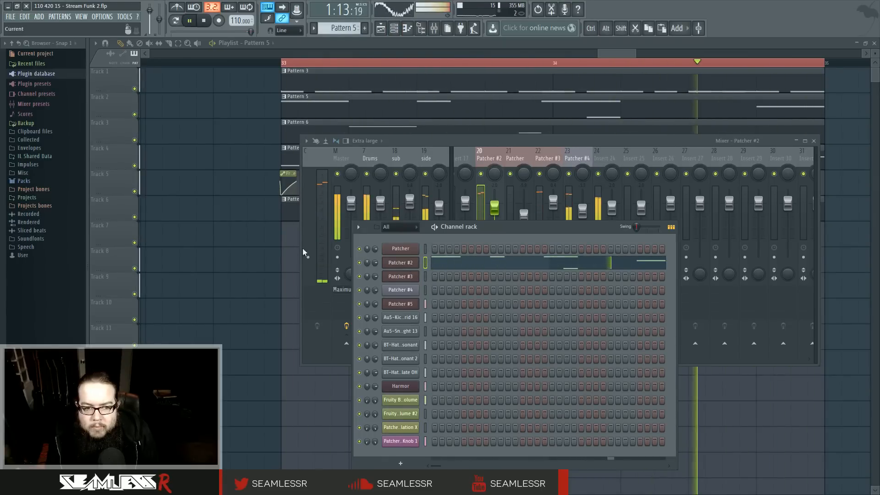
right_click(290, 250)
key("space")
left_click(688, 62)
key("space")
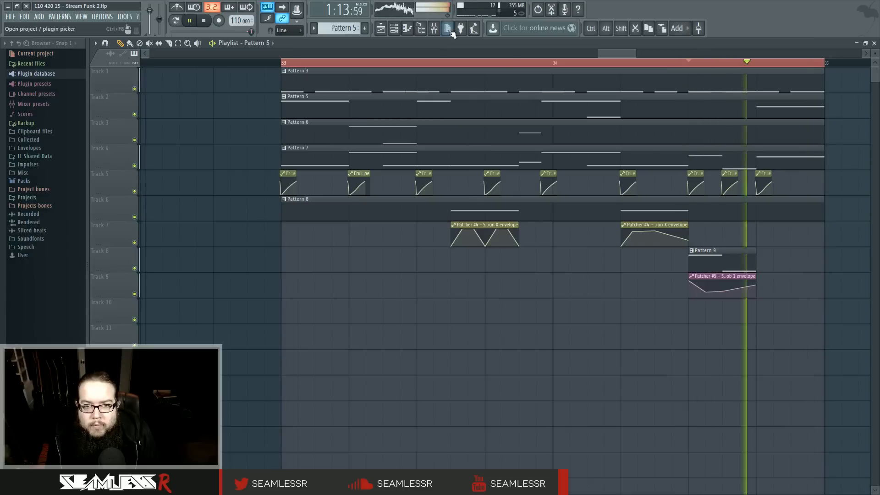
Raise the fader of mixer Insert 24 slightly while replaying the Pattern 9 passage
key("space")
left_click(434, 29)
key("space")
key("space")
key("space")
left_click(606, 161)
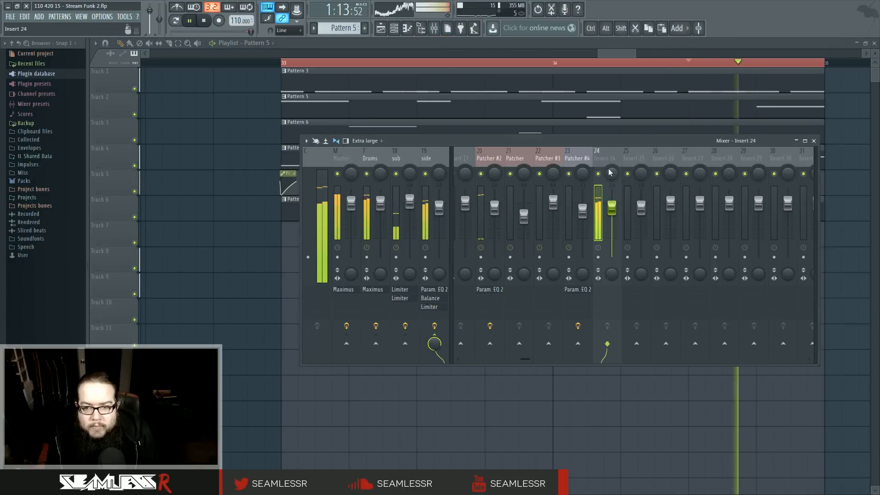
left_click_drag(612, 209, 612, 207)
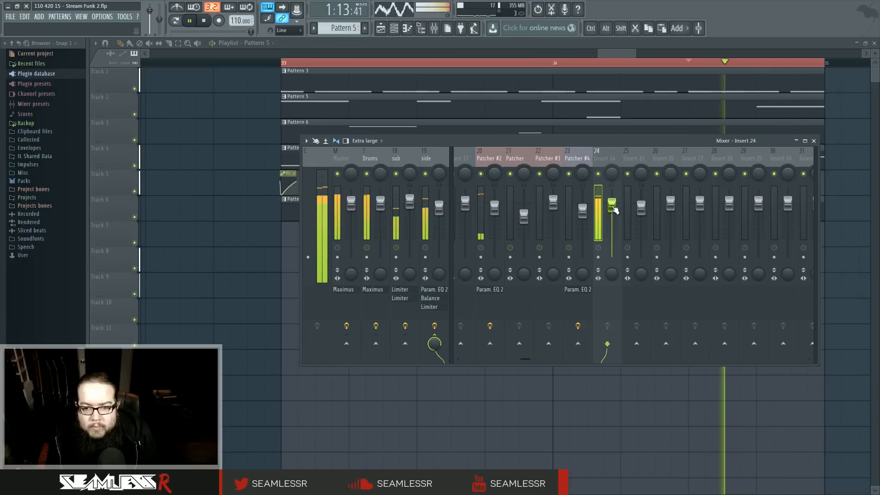
Add Fruity Parametric EQ 2 to Insert 24, boost the band 7 high shelf and boost band 5 near band 3's frequency
left_click(602, 290)
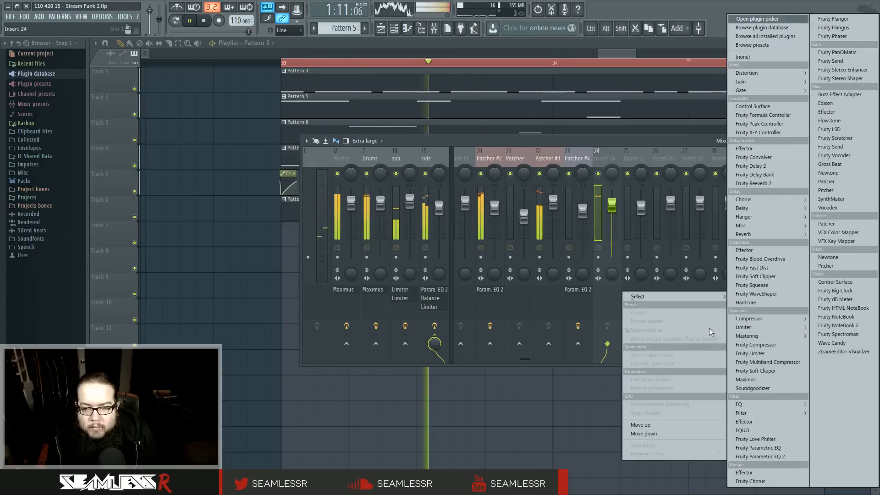
left_click(766, 456)
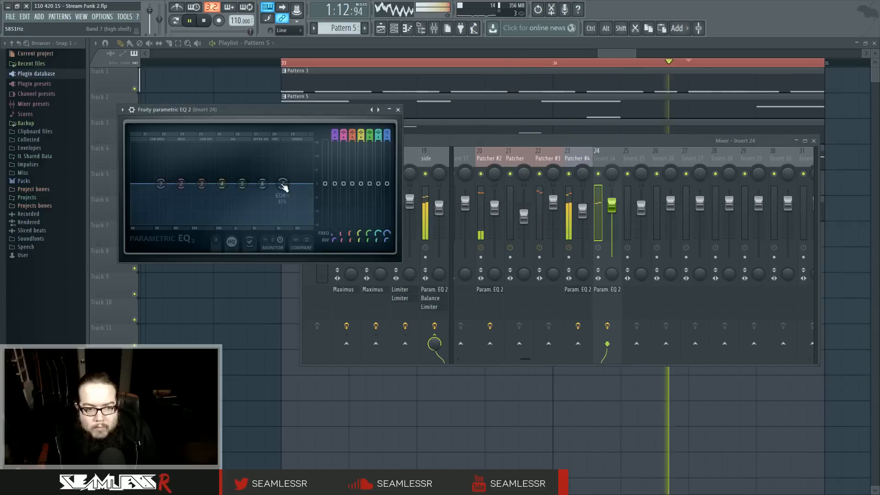
left_click_drag(284, 187, 249, 179)
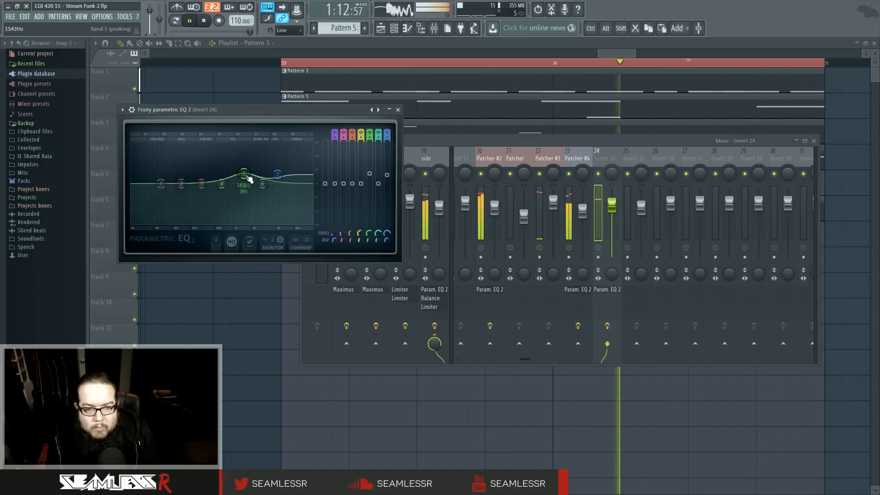
left_click_drag(247, 178, 200, 173)
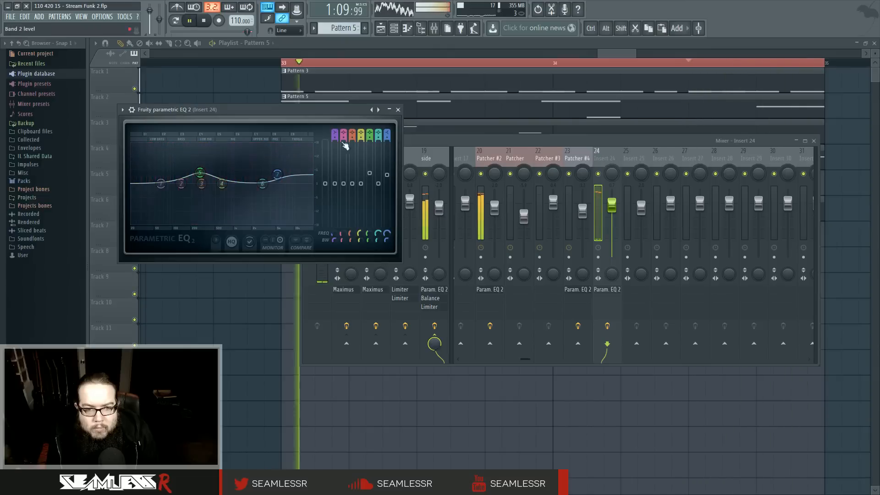
left_click(398, 110)
Hide the mixer, listen to the arrangement, and trim the Pattern 9 clip on track 8 to start at 34:11
left_click_drag(426, 140, 393, 202)
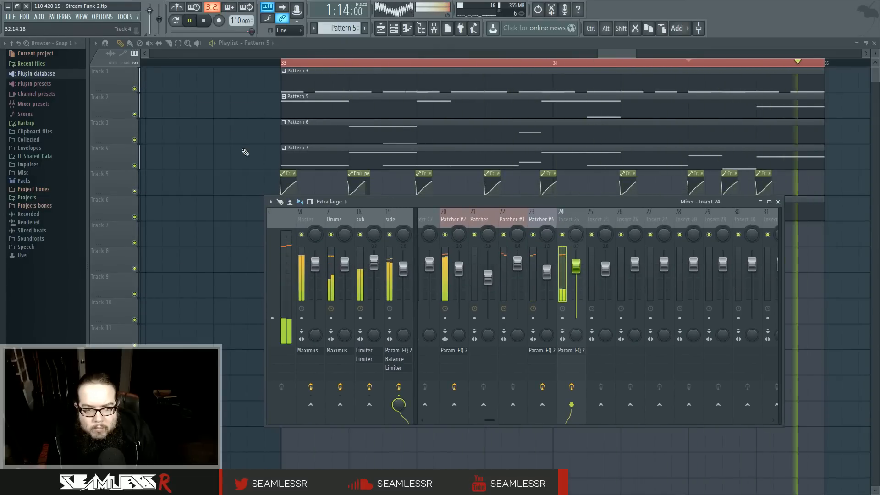
key("F9")
left_click_drag(579, 265, 427, 317)
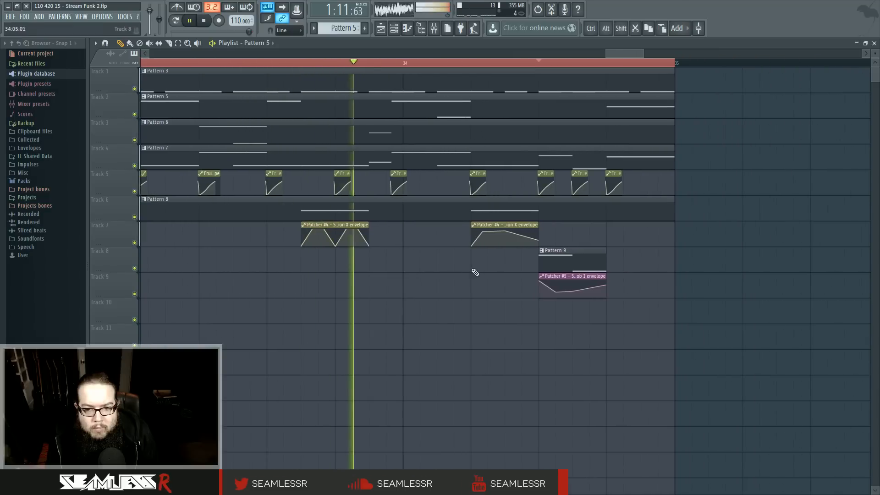
key("space")
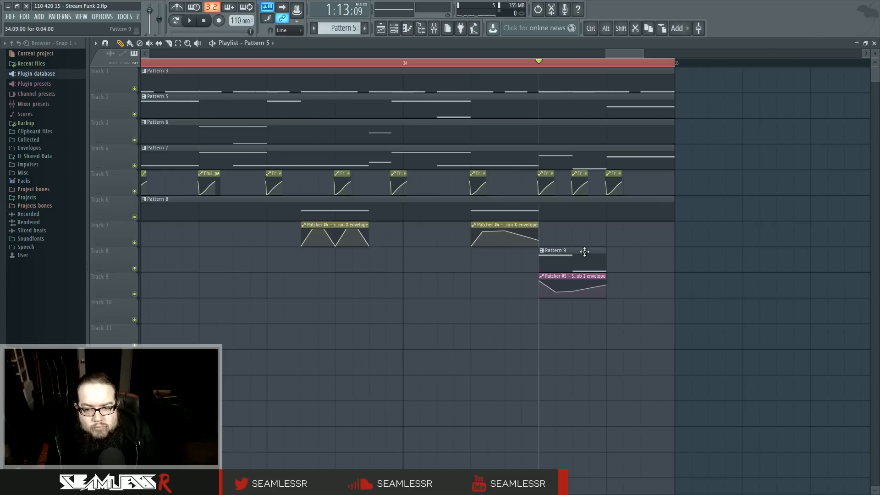
left_click_drag(584, 252, 589, 251)
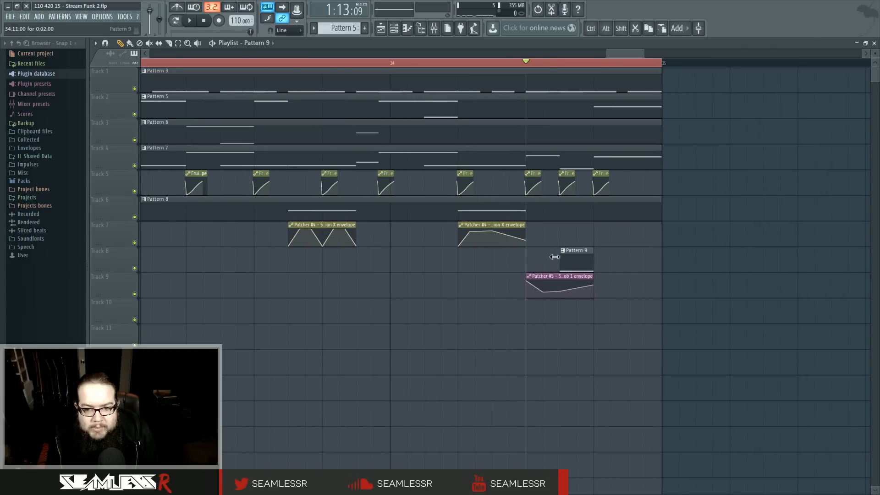
Add an E3 note at 2:09 to Patcher #2 in Pattern 5 and shorten the final D#3 to start at 2:15
double_click(550, 112)
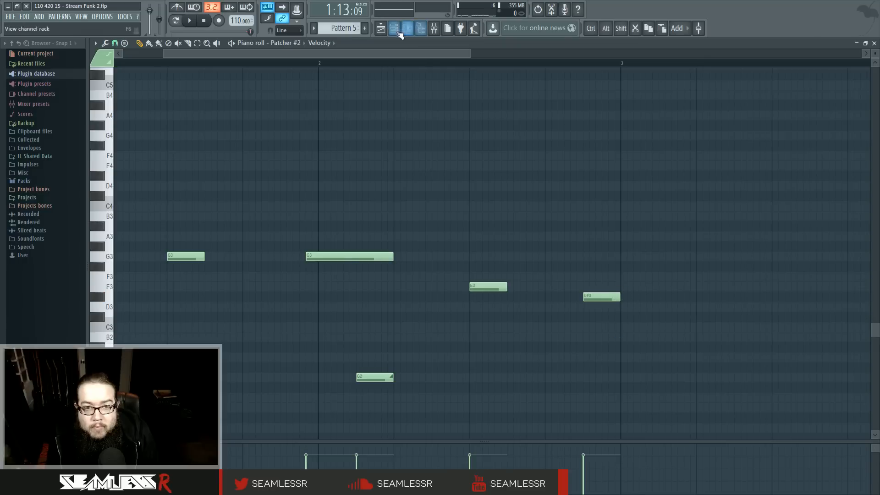
key("F5")
Rewrite the Patcher #5 part in Pattern 9 as E1 followed by D#1, two steps each, and play the arrangement
double_click(627, 253)
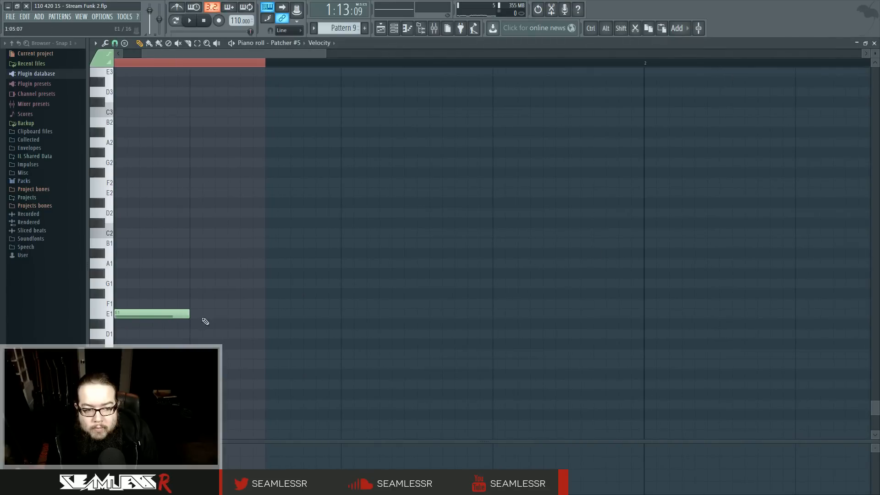
left_click_drag(202, 318, 261, 328)
key("space")
key("F5")
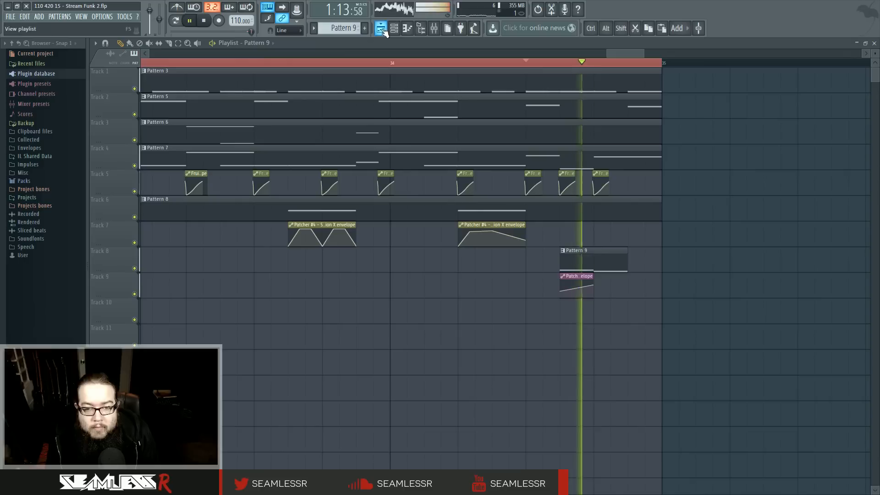
Place the complete Patcher #5 Knob 1 automation clip at 34:11 on track 9, trimmed to the length of Pattern 9
right_click(627, 293)
left_click_drag(630, 295, 560, 277)
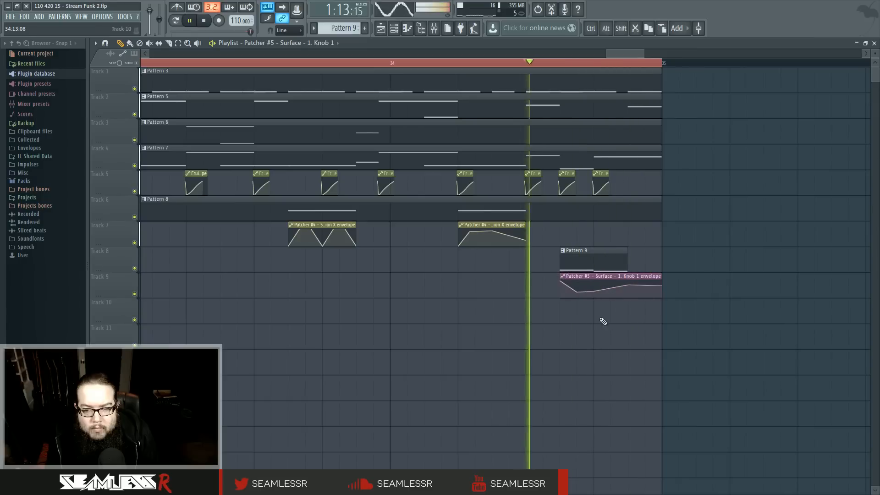
left_click_drag(660, 278, 626, 277)
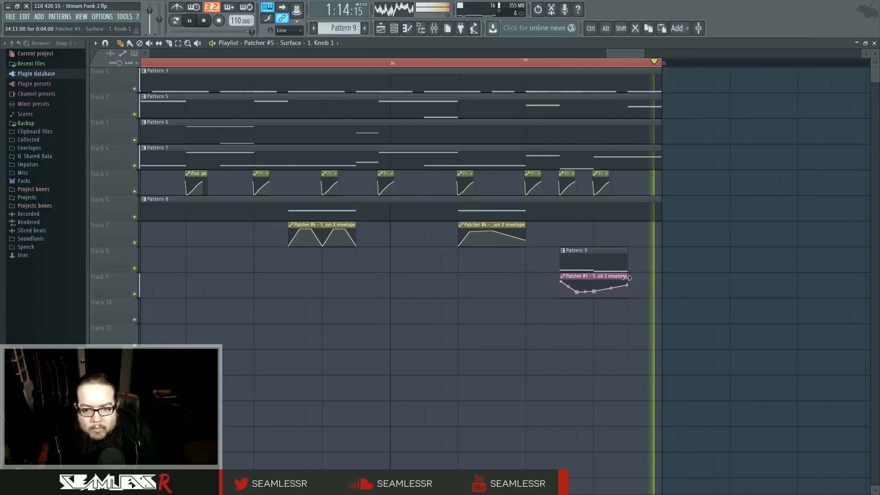
Raise the first Patcher #5 note in Pattern 9 to E2 and return to the playlist
double_click(570, 256)
left_click_drag(159, 317, 167, 188)
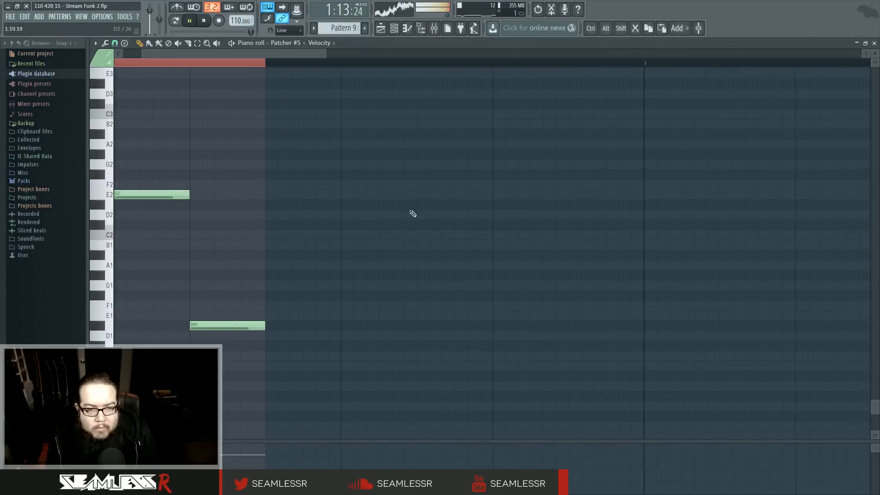
left_click(381, 28)
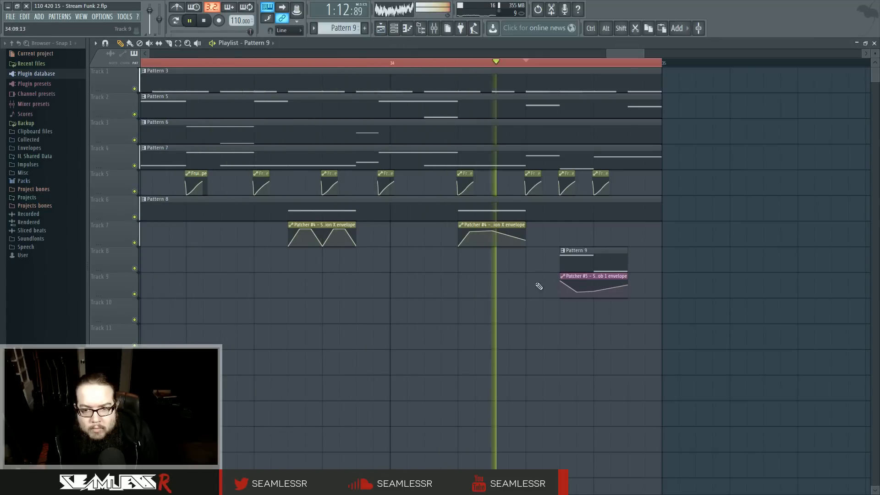
Raise the E2 note near the end of Pattern 7's Harmor part to E3 and lower the final note to F#2
left_click(530, 157)
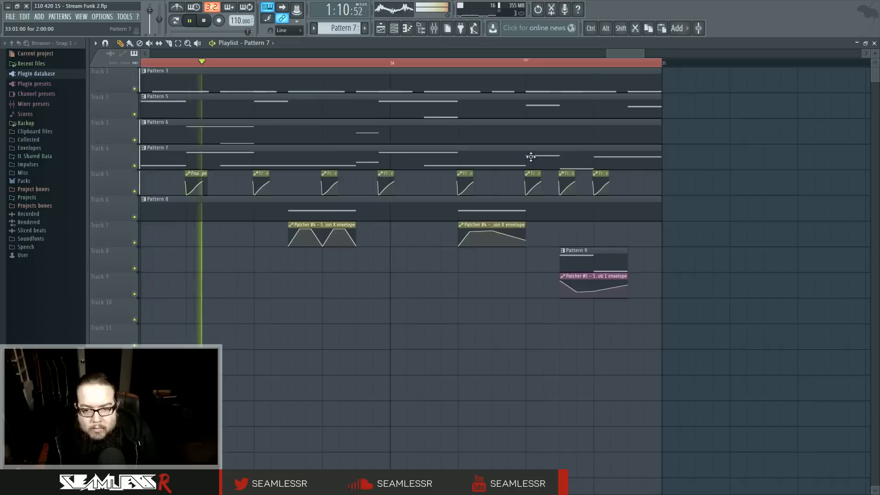
double_click(530, 156)
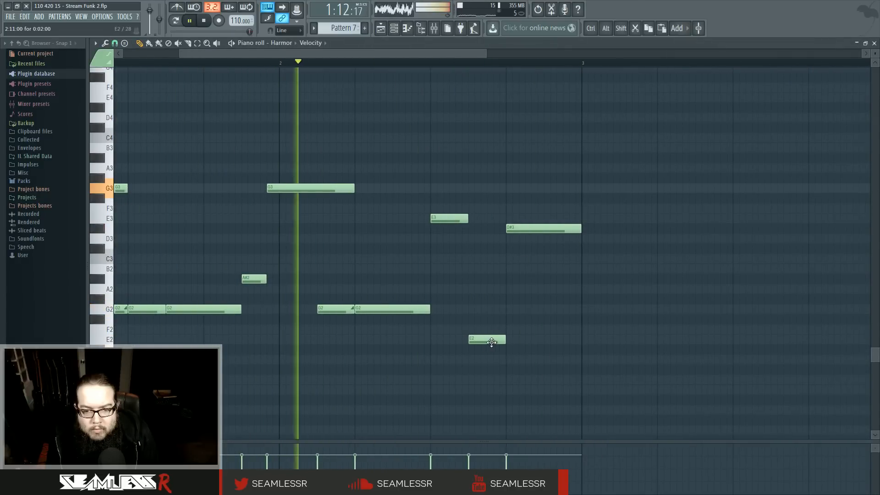
left_click_drag(490, 340, 529, 319)
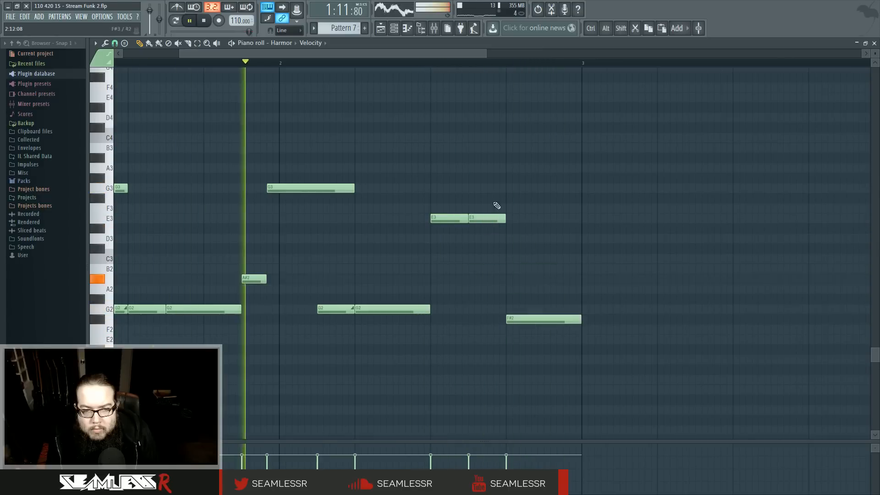
Try the last Patcher #2 note in Pattern 5 an octave lower at D#2 and at other pitches
left_click(381, 28)
double_click(614, 103)
left_click_drag(404, 235, 397, 312)
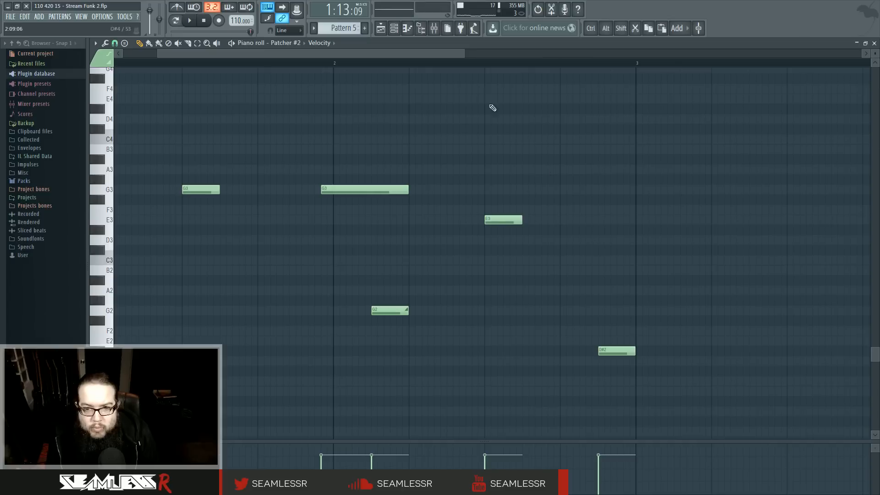
key("space")
left_click_drag(607, 352, 607, 351)
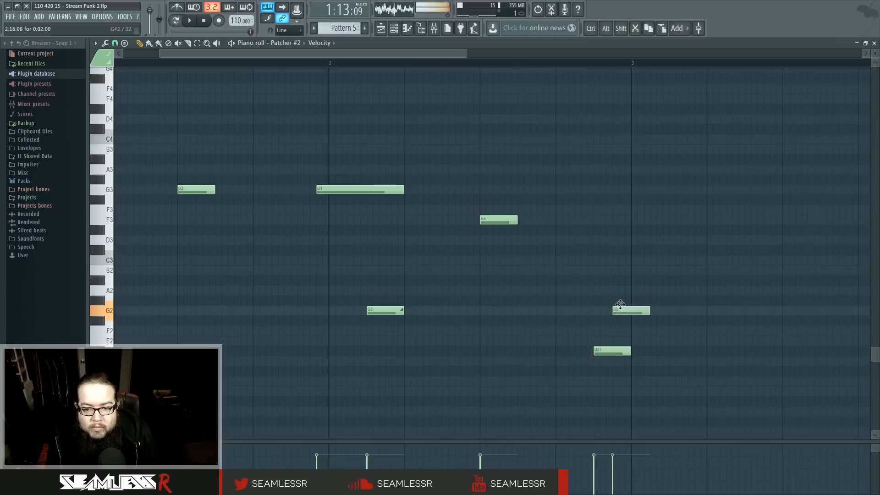
Try C#3 for the last Patcher #2 note in Pattern 5, settle on D#3, and return to the playlist
left_click_drag(605, 231, 606, 250)
key("space")
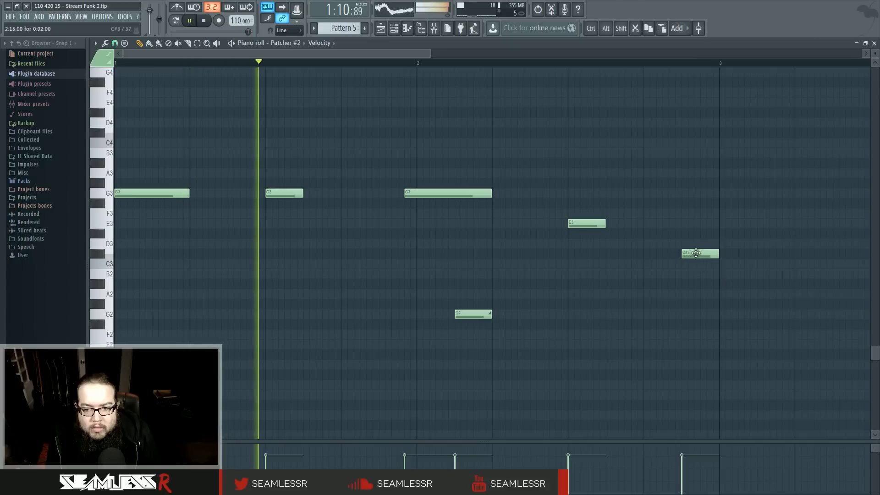
left_click_drag(698, 254, 699, 233)
scroll(641, 293, "up", 3)
scroll(645, 303, "up", 1)
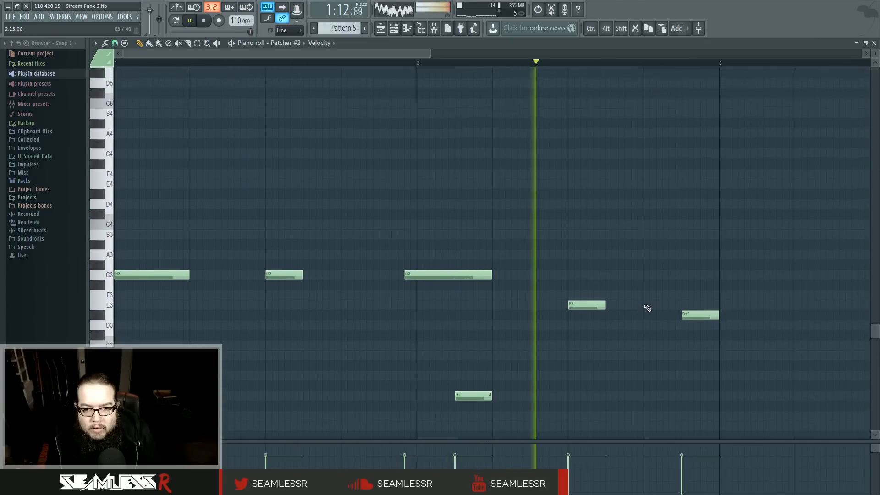
scroll(645, 303, "down", 3)
left_click(388, 31)
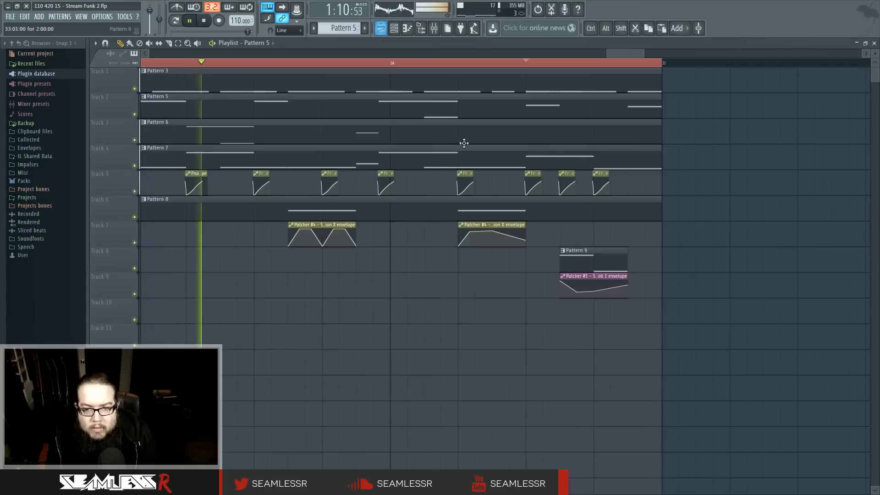
Play the earlier section around bars 9 to 17 and compare it with the bass loop starting at bar 33
left_click_drag(392, 244, 561, 302)
key("space")
scroll(561, 303, "down", 3)
scroll(561, 303, "down", 2)
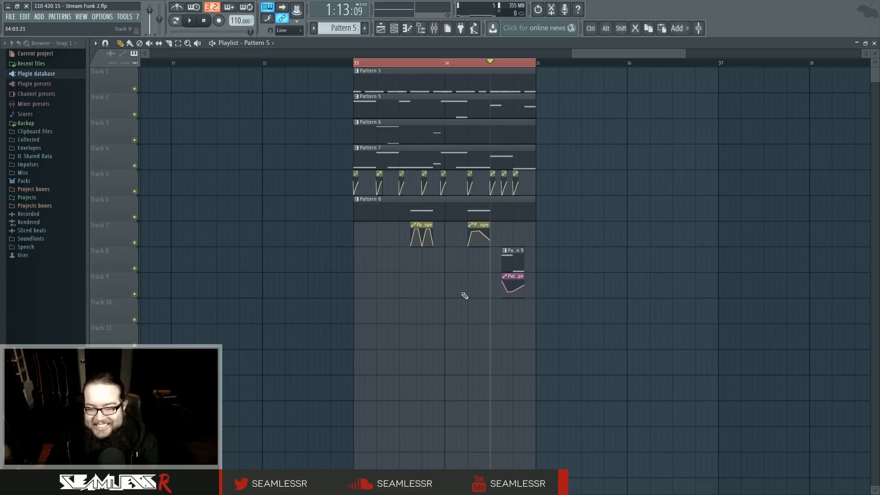
left_click_drag(322, 326, 662, 342)
scroll(544, 340, "down", 6)
left_click_drag(681, 300, 678, 305)
right_click(677, 307)
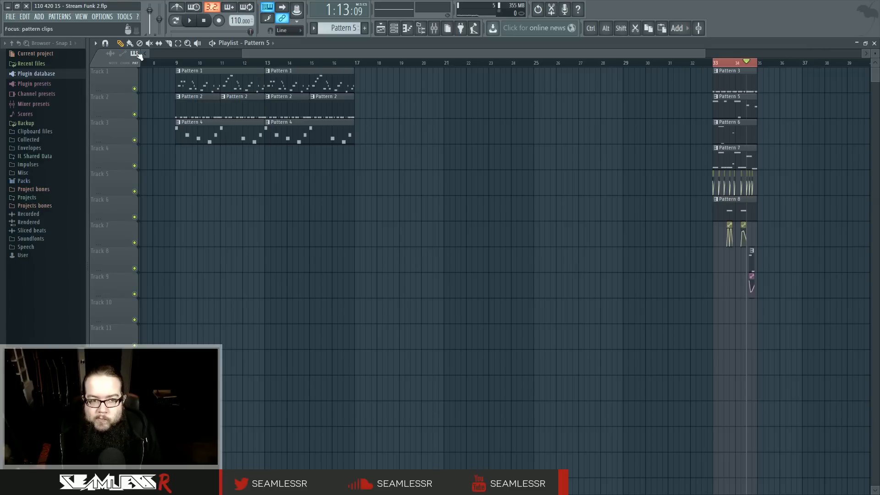
key("space")
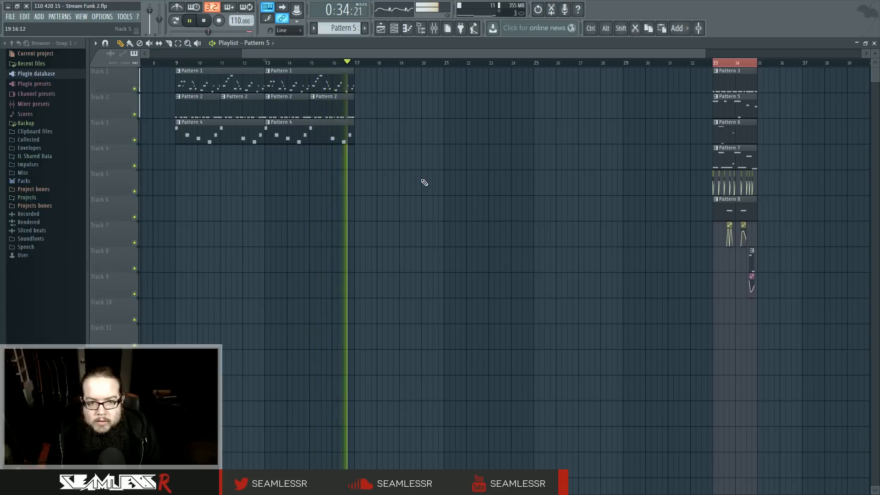
left_click(710, 64)
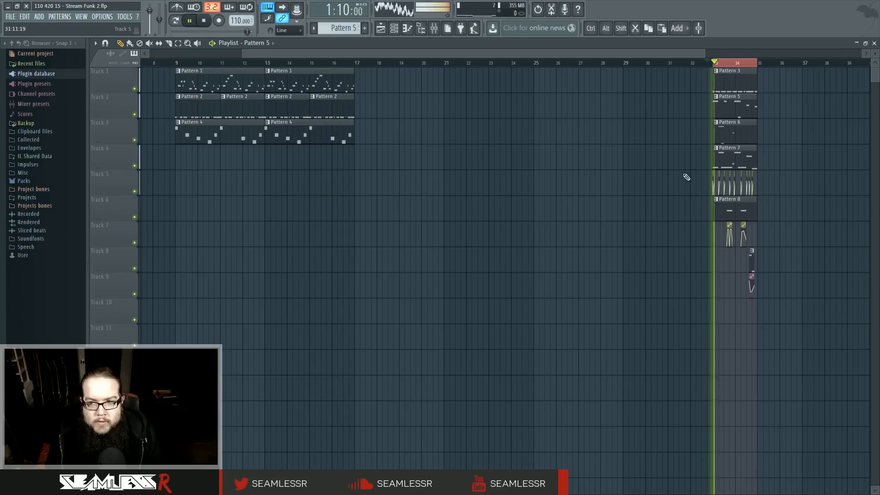
scroll(534, 190, "right", 3)
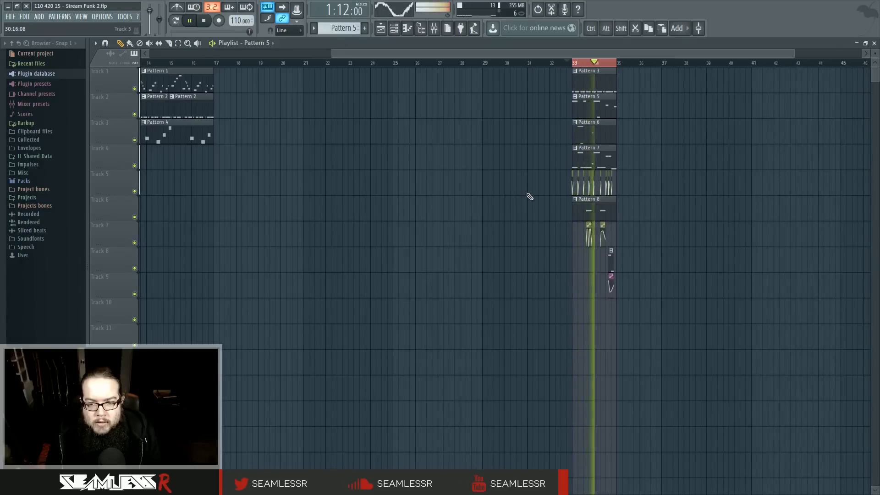
scroll(638, 249, "up", 5)
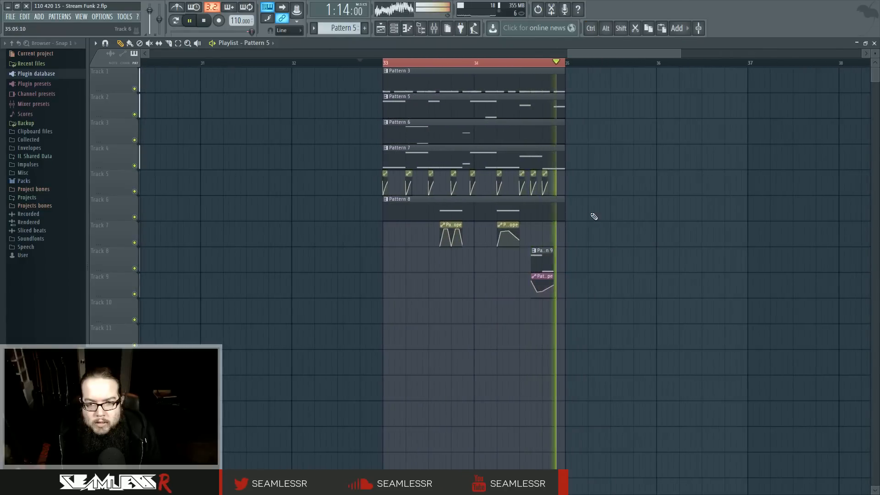
scroll(480, 272, "up", 3)
scroll(479, 273, "up", 1)
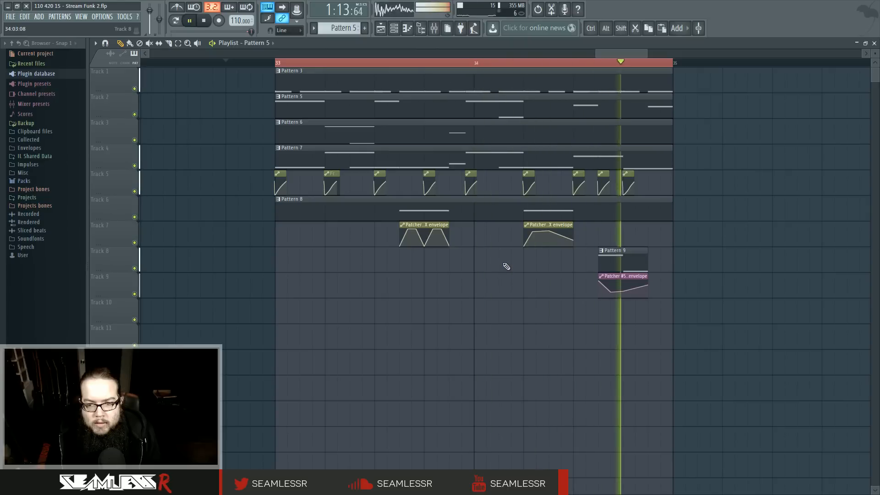
key("space")
right_click(429, 217)
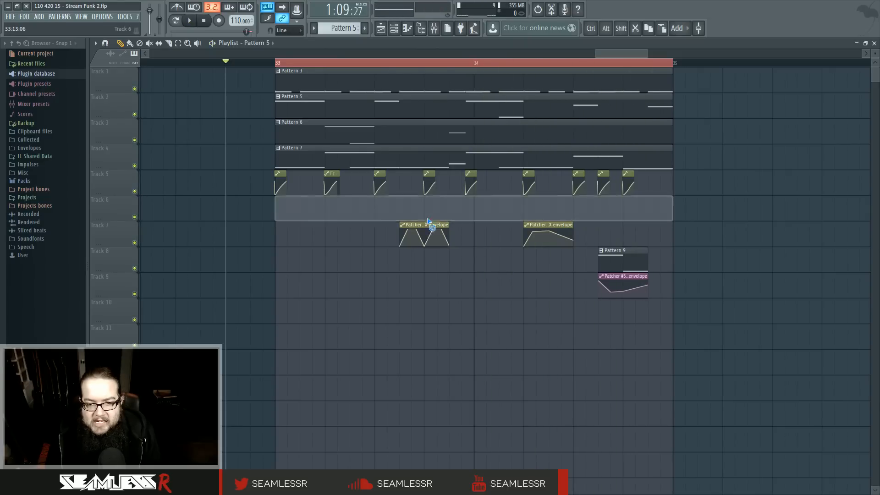
right_click(432, 226)
right_click(579, 187)
key("ctrl+z")
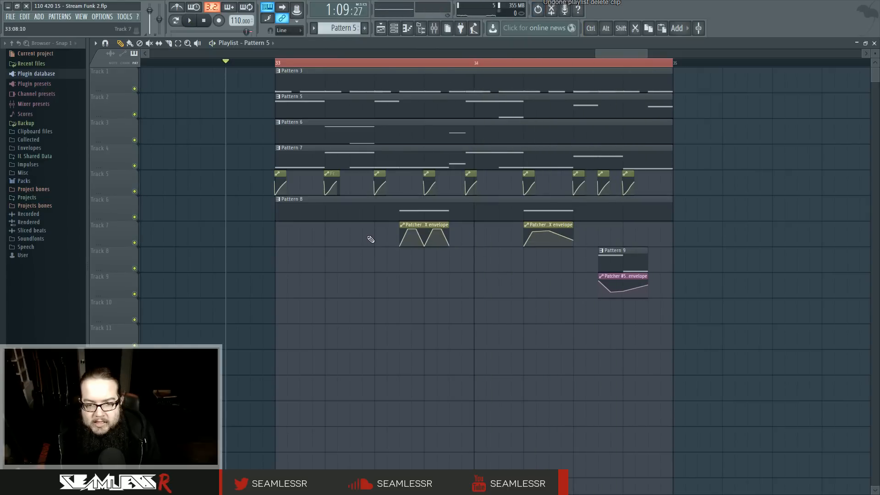
Delete the Pattern 8 clip on Track 6 and both Patcher #4 envelope clips on Track 7 from the playlist
right_click(433, 237)
right_click(539, 232)
right_click(442, 217)
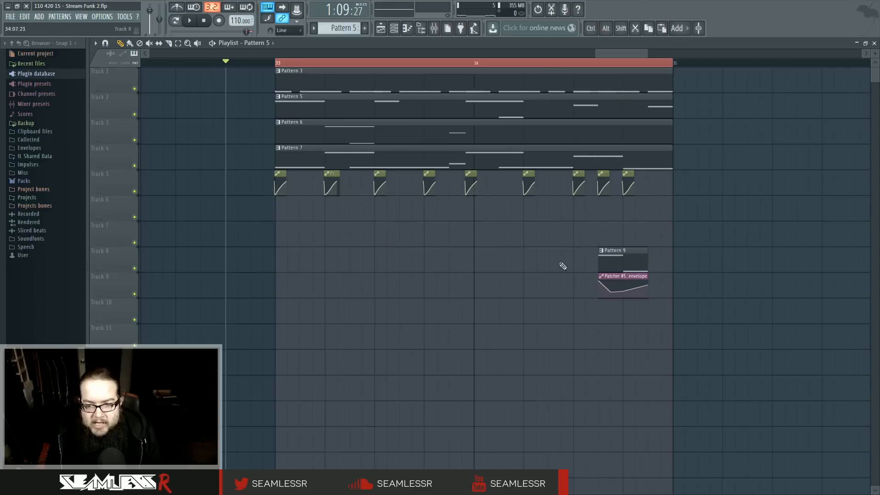
Place a unique copy of Pattern 9 on Track 7 at 33:11:00 and reduce it to one G1 note spanning the whole pattern
left_click(403, 225)
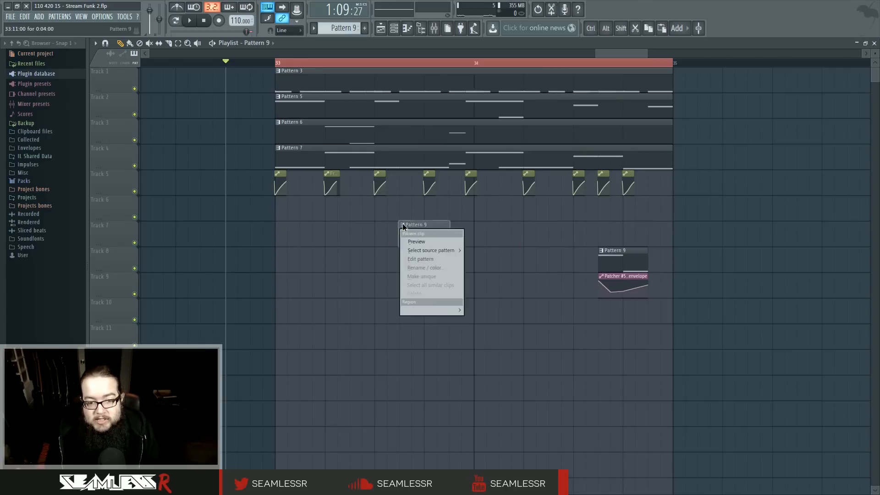
left_click(424, 276)
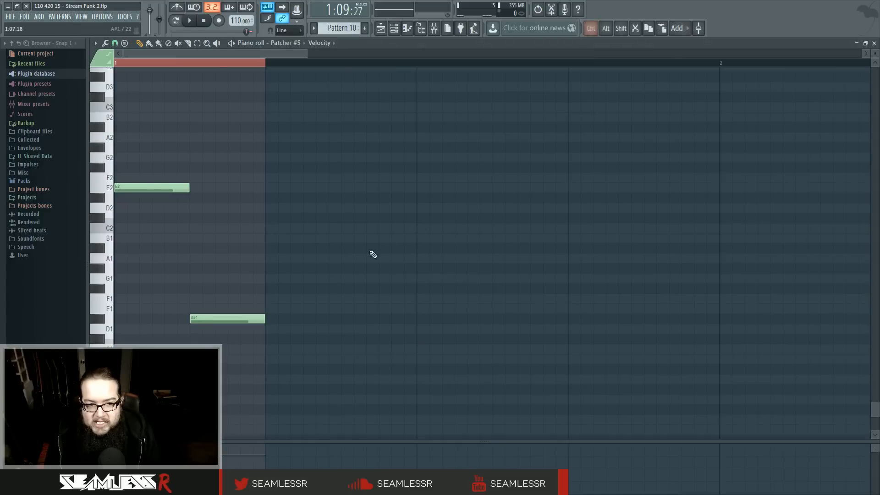
left_click_drag(182, 191, 163, 281)
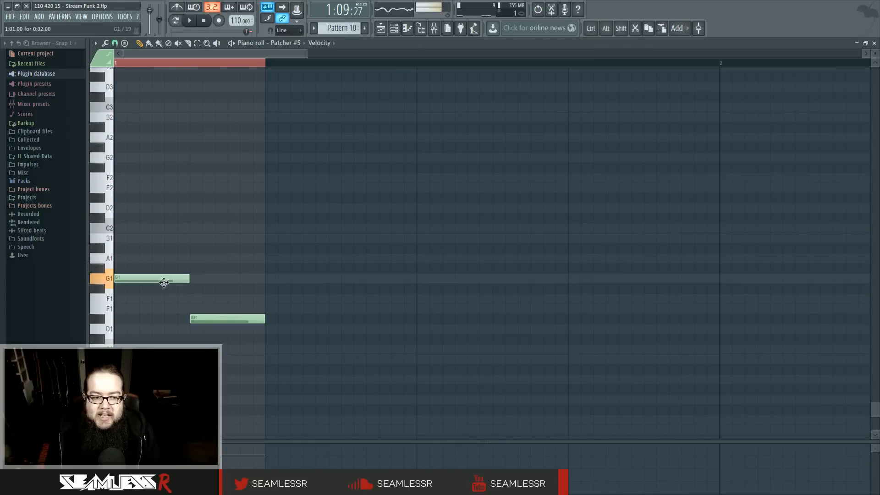
right_click(197, 318)
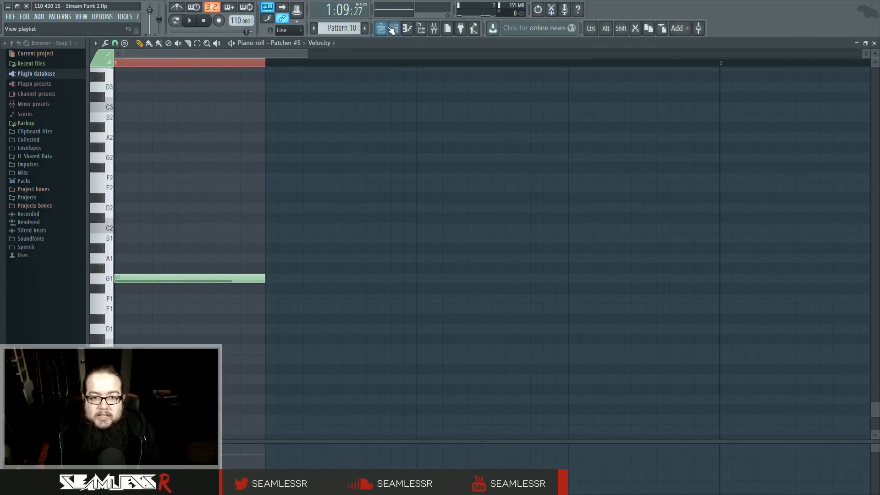
Show the channel rack and bring up the channel options for Patcher #5
left_click(393, 29)
right_click(394, 305)
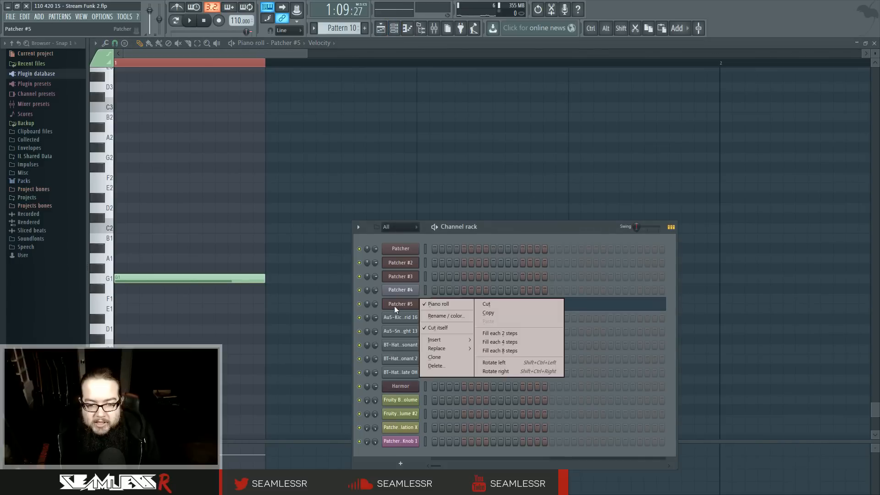
Clone the Patcher #5 channel and move Pattern 10's note data from Patcher #5 to the clone
left_click(439, 358)
left_click_drag(527, 226, 538, 201)
left_click(437, 292, "ctrl")
key("ctrl+v")
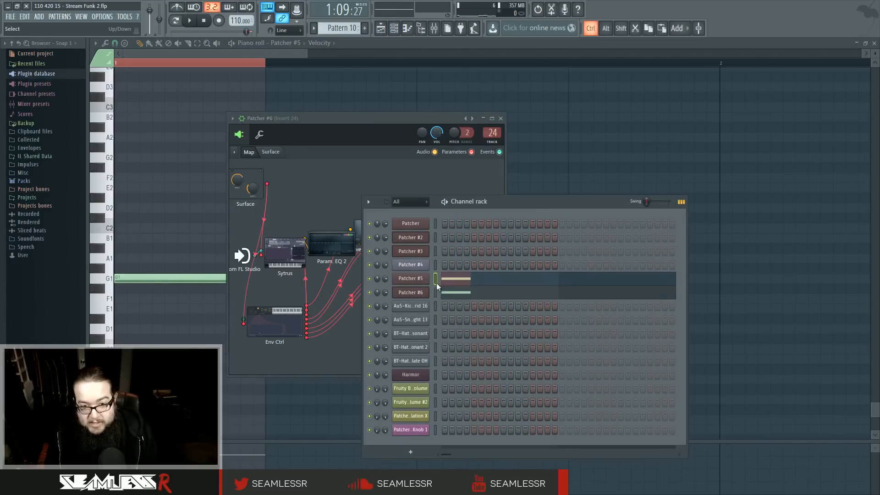
left_click(436, 279, "ctrl")
key("ctrl+x")
Open Patcher #6 and inspect operators 2 and 3 of its Sytrus synth
left_click(417, 295)
left_click(416, 294)
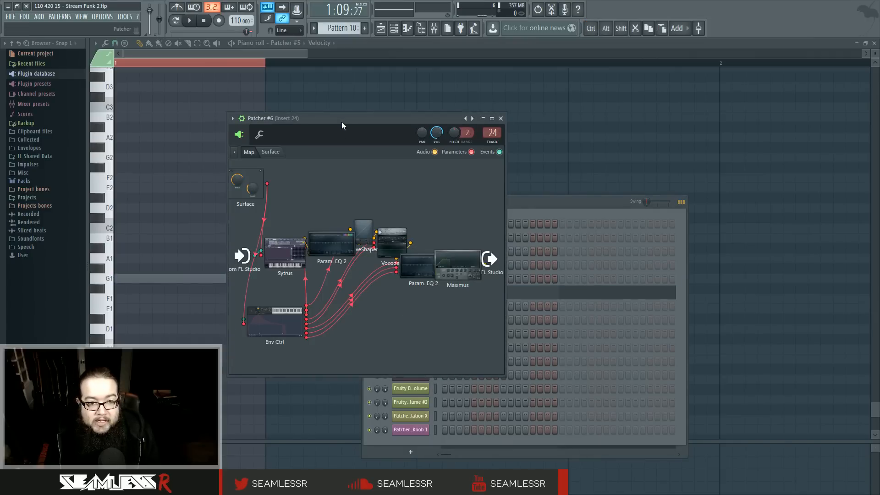
left_click_drag(341, 122, 407, 113)
left_click(363, 236)
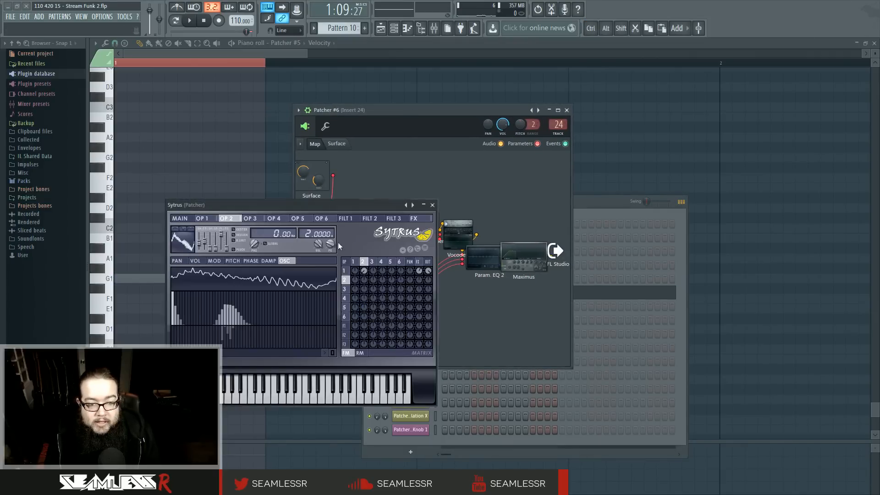
left_click(371, 264)
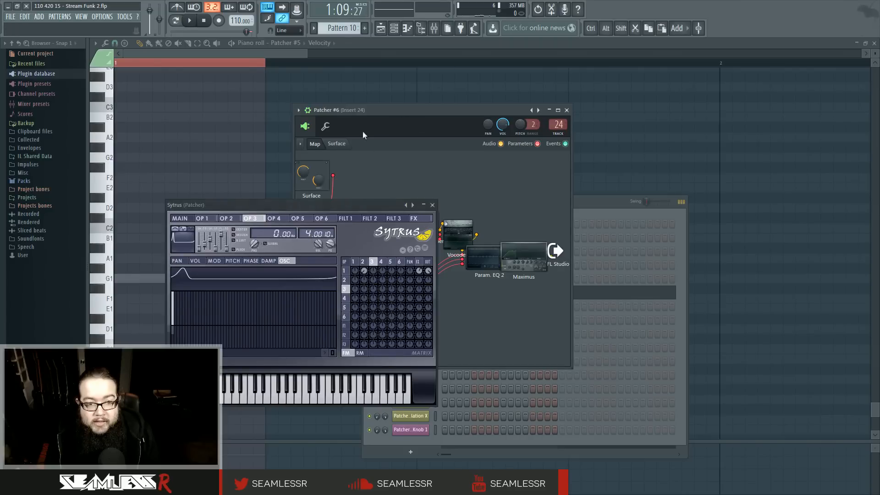
Create an automation clip for Knob 1 on the Patcher #6 surface and close the Sytrus window
left_click(337, 143)
left_click(432, 205)
right_click(432, 258)
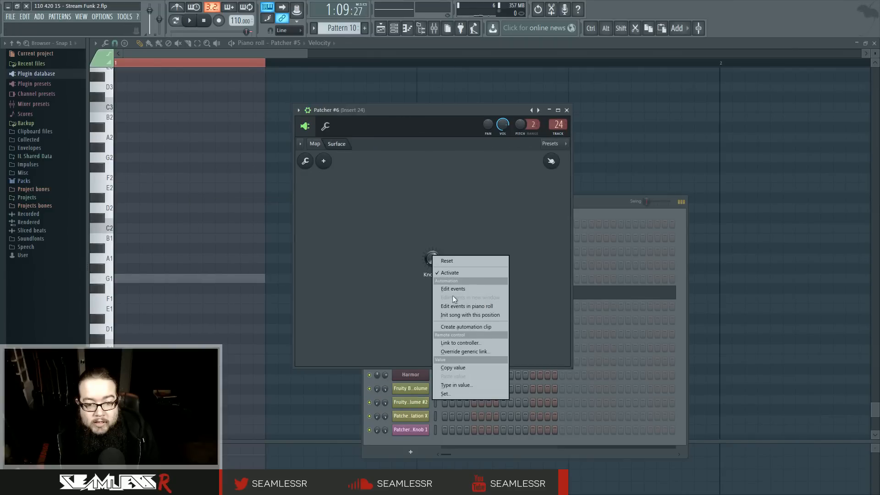
left_click(471, 334)
Align the Patcher #6 knob automation clip with Pattern 10, trim it to the same length, and shape it as a rising ramp
left_click(380, 28)
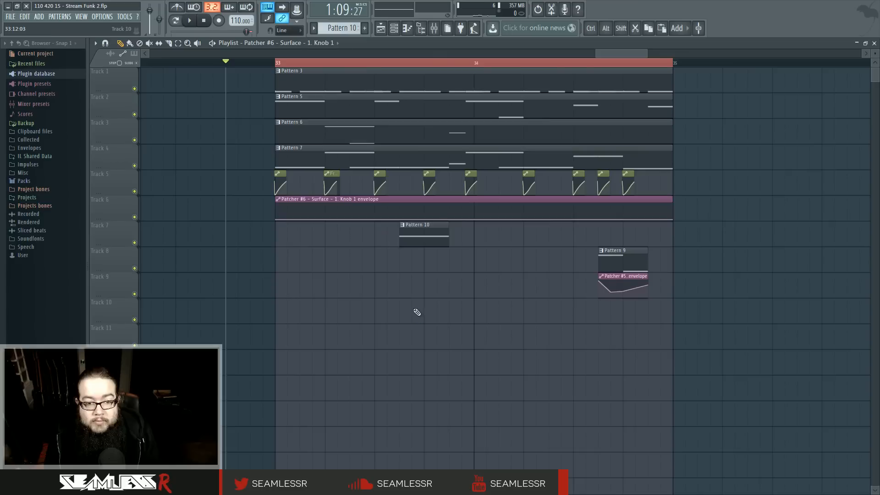
left_click_drag(414, 200, 539, 200)
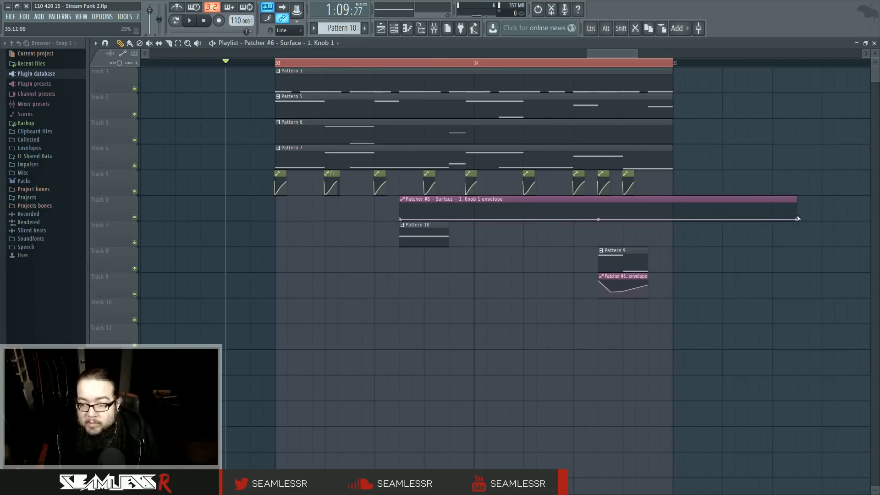
left_click_drag(798, 219, 451, 202)
key("space")
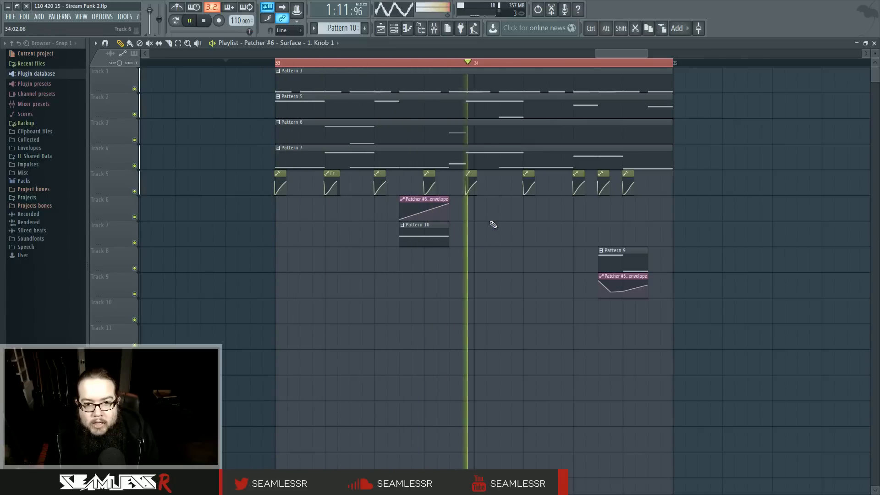
key("space")
Raise Pattern 10's note one octave to G2 and play the playlist from just before the clip
double_click(430, 235)
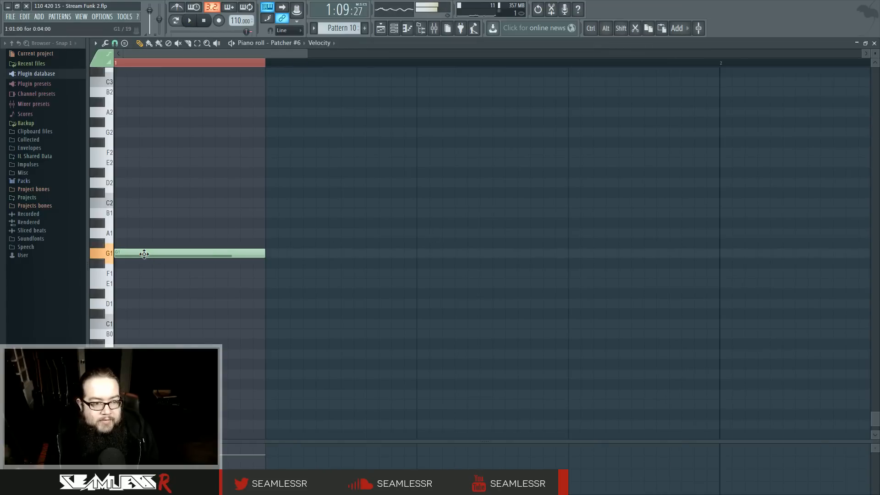
left_click_drag(143, 254, 144, 132)
left_click(393, 29)
left_click(381, 28)
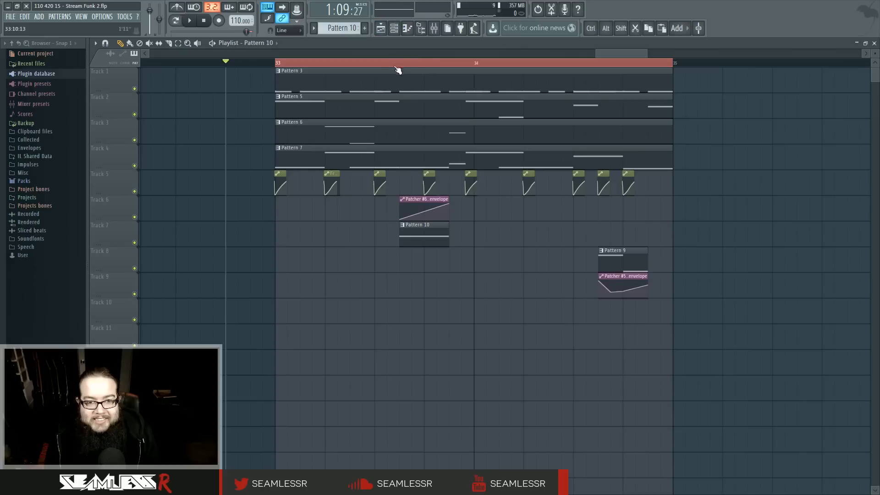
left_click(397, 67)
key("space")
left_click(377, 65)
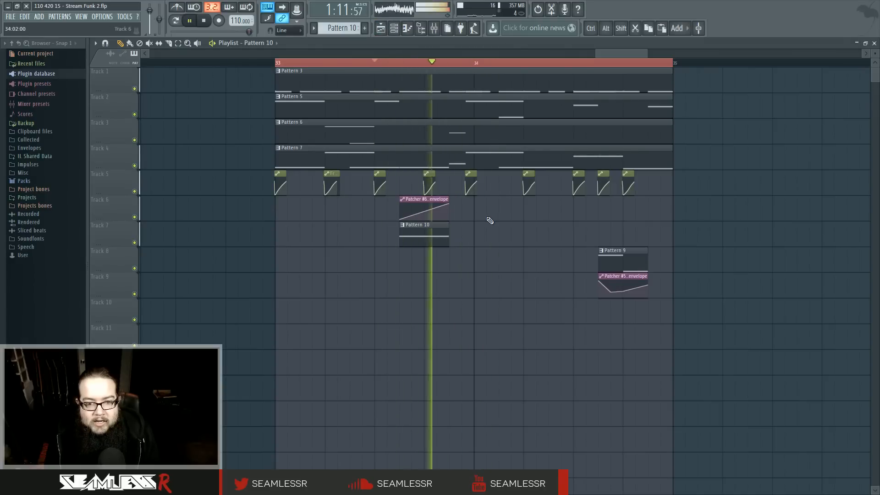
key("space")
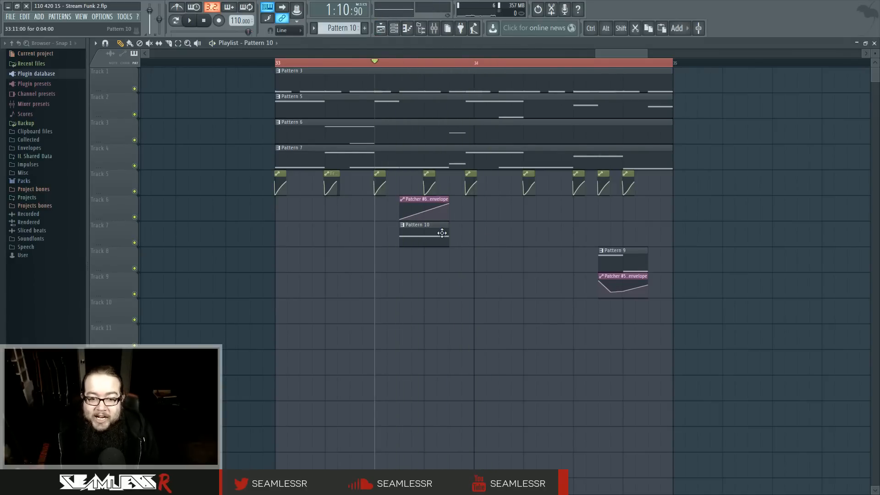
Place a separate copy of the knob automation and a copy of Pattern 10 at bar 34, step 5, and audition them
left_click(525, 201)
left_click(548, 250)
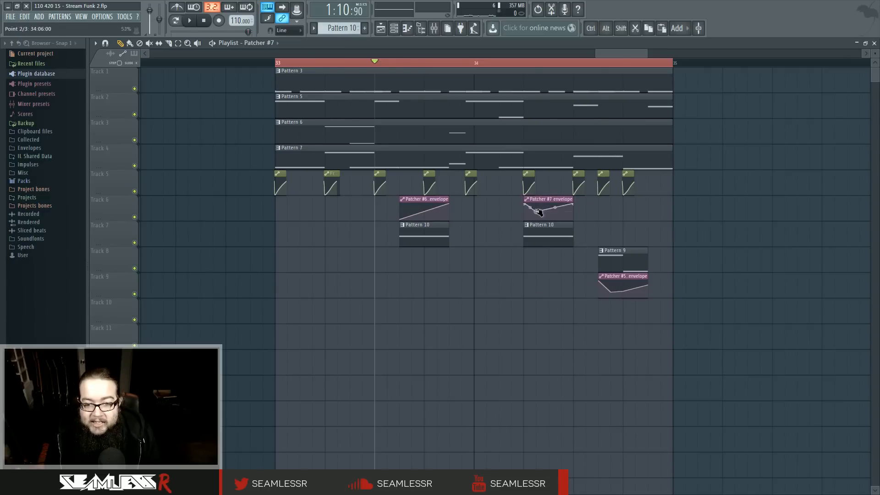
key("space")
left_click(525, 62)
key("space")
key("space")
Reshape the middle points of the Patcher #7 envelope while replaying the section
right_click(549, 210)
key("space")
right_click(549, 212)
left_click(555, 224)
key("space")
key("space")
mouse_move(537, 214)
left_mouse_down()
mouse_move(541, 200)
mouse_move(548, 217)
mouse_move(572, 204)
mouse_move(536, 212)
left_mouse_up()
Refine the Patcher #7 envelope by ear so it dips to its lowest point mid-clip and rises towards the end
key("space")
key("space")
key("space")
key("space")
key("space")
key("space")
key("space")
key("space")
key("space")
key("space")
key("space")
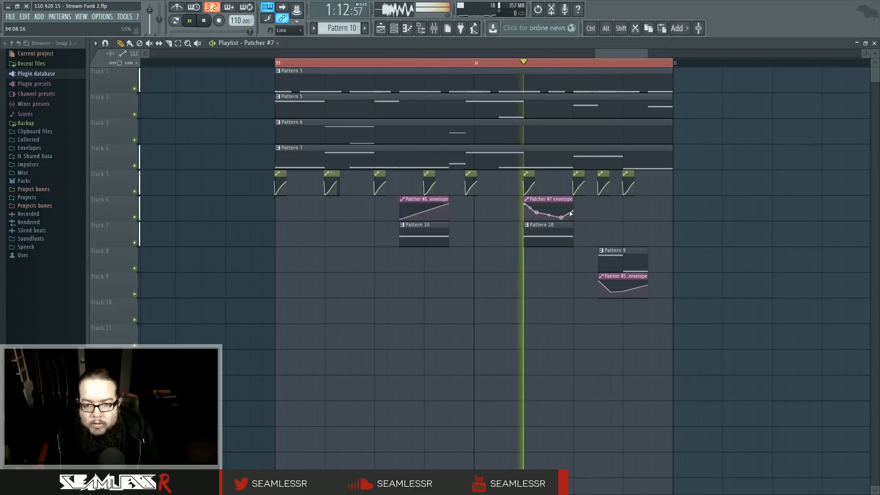
key("space")
key("space")
key("space")
key("space")
left_click_drag(573, 204, 548, 214)
key("space")
key("space")
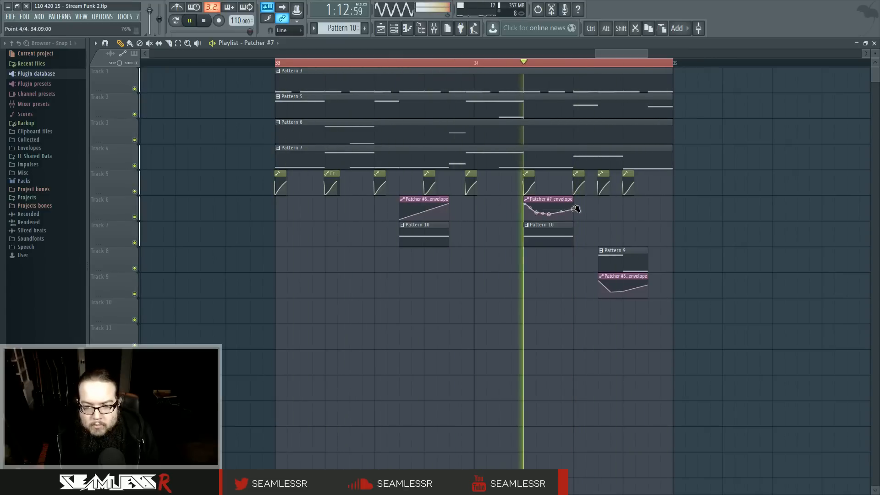
Make the Pattern 10 copy in bar 34 a unique pattern and open it in the piano roll
left_click(523, 63)
key("space")
left_click(526, 225)
left_click(548, 276)
double_click(538, 229)
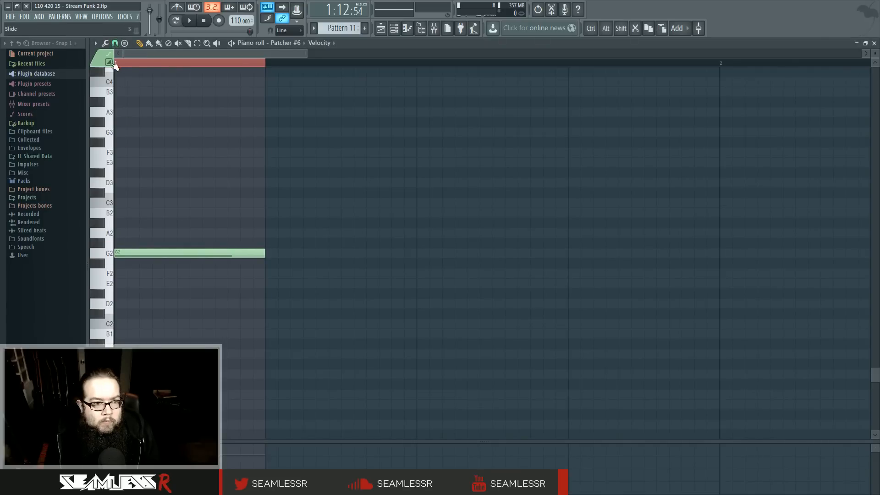
key("space")
left_click_drag(325, 374, 224, 132)
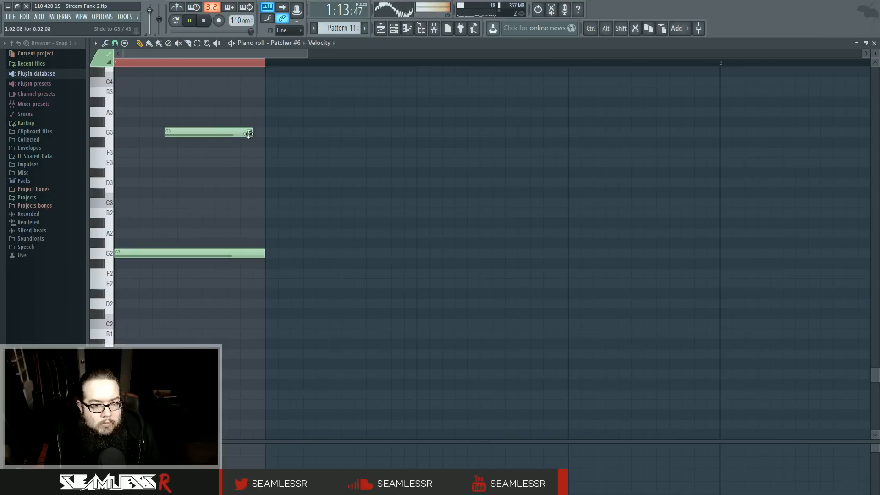
key("space")
right_click(211, 133)
Move Pattern 11's note up to G3 and add a slide note on G2 across the second half of its length
left_click_drag(164, 253, 147, 133)
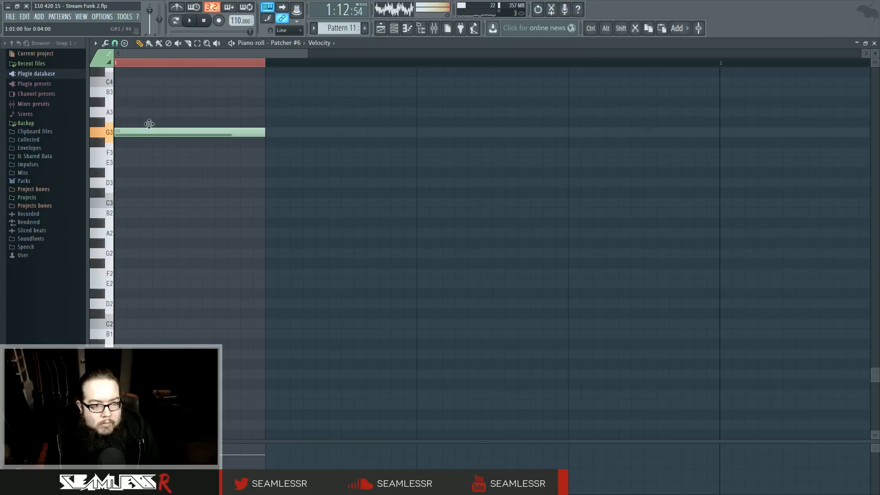
left_click(206, 253)
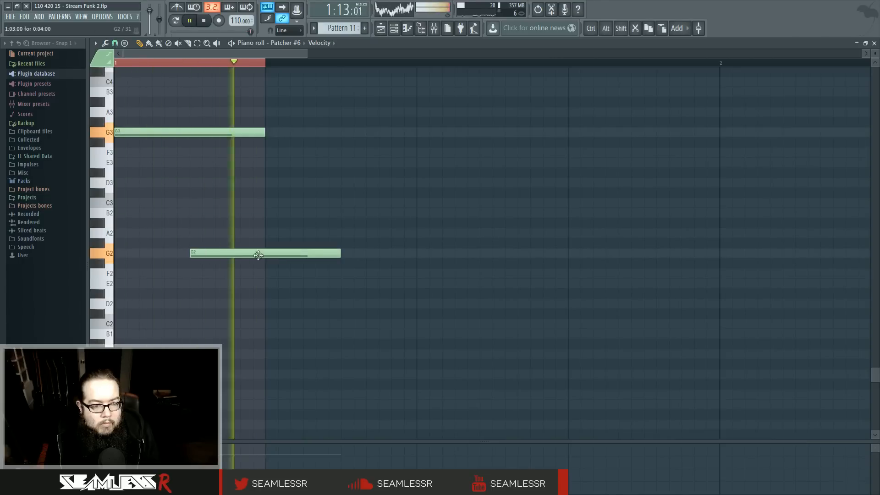
right_click(327, 252)
left_click(194, 252)
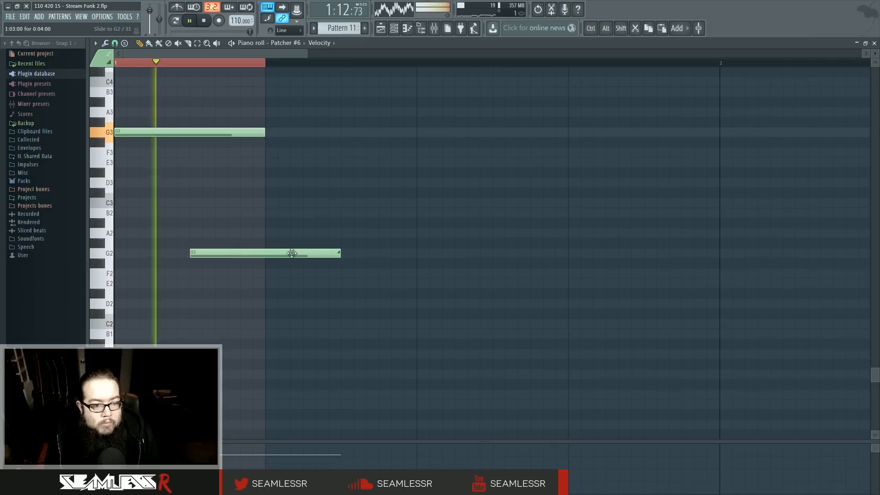
left_click_drag(338, 253, 264, 253)
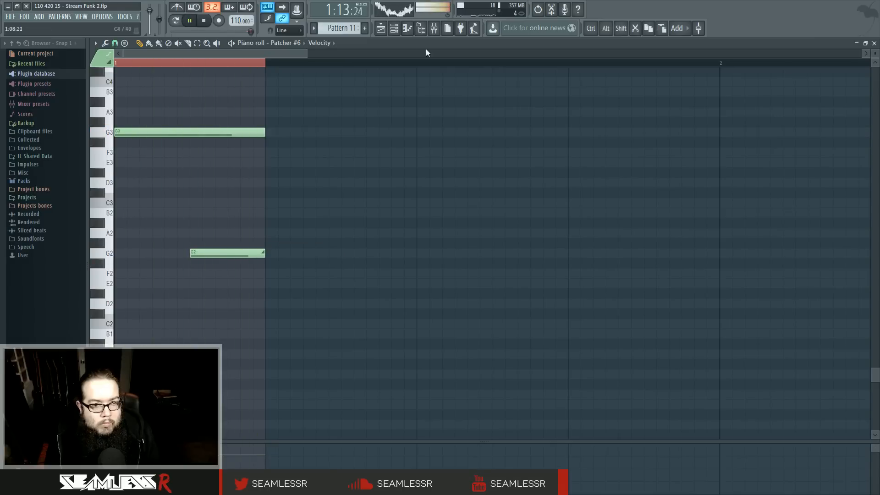
Return to the playlist and listen to the edited Pattern 11 in context
left_click(381, 28)
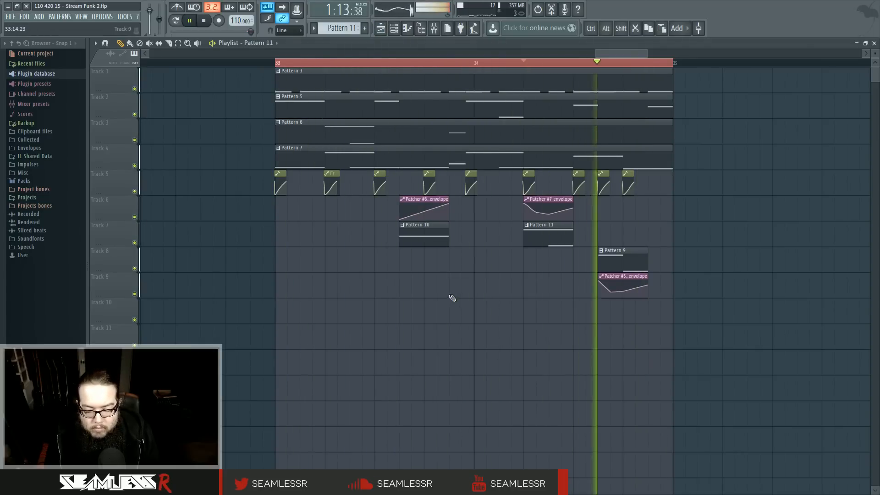
left_click_drag(477, 279, 541, 300)
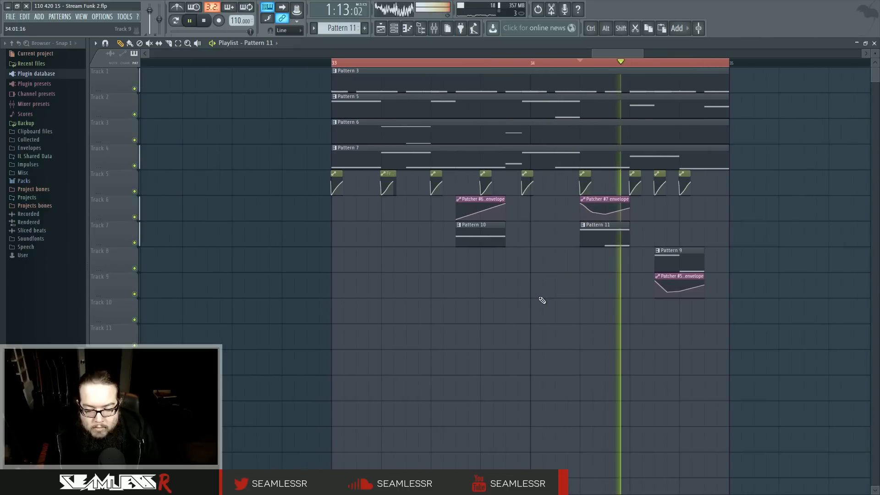
key("space")
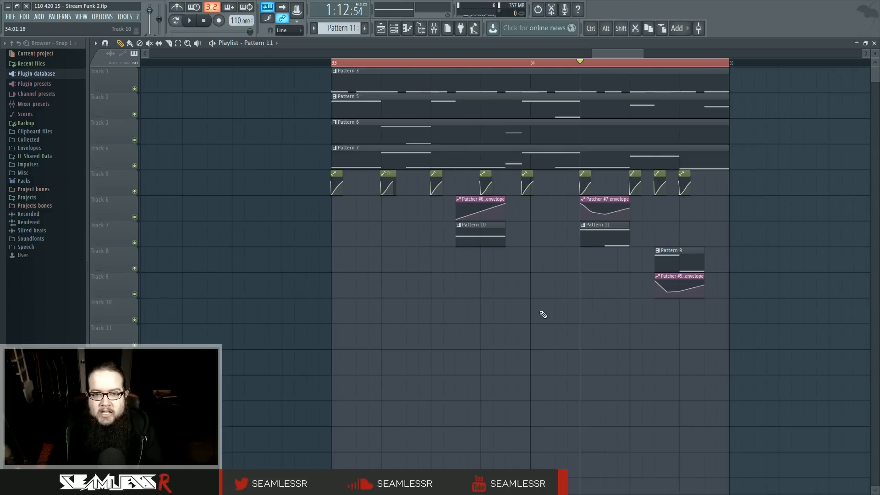
Move Pattern 9 and its Patcher #5 envelope up to tracks 6 and 7, beside the other bass clips
left_click_drag(453, 299, 527, 311)
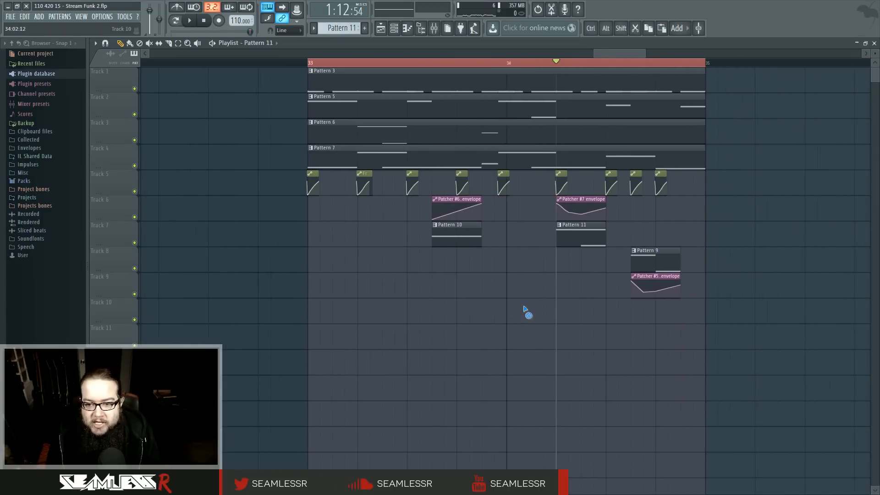
left_click_drag(647, 233, 647, 198)
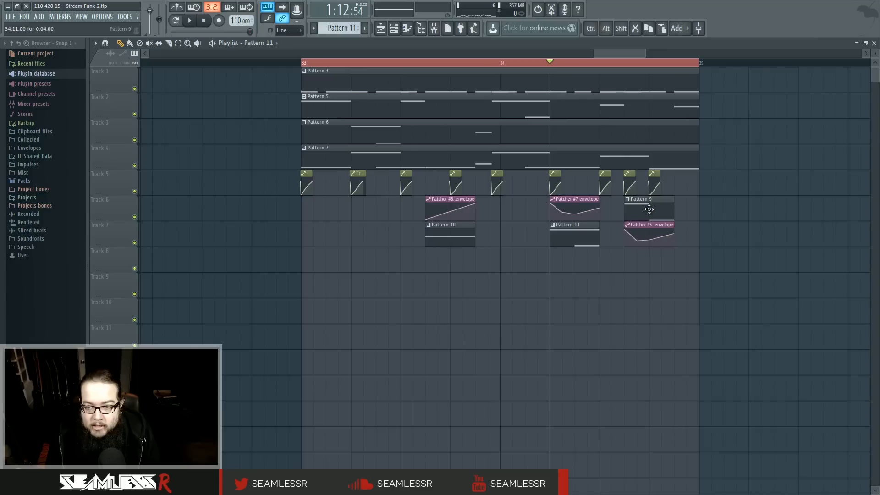
left_click(568, 215, "ctrl")
left_click(439, 203, "ctrl")
mouse_move(437, 207)
left_mouse_down()
mouse_move(437, 257)
mouse_move(558, 298)
mouse_move(599, 298)
left_mouse_up()
left_click_drag(556, 251, 556, 198)
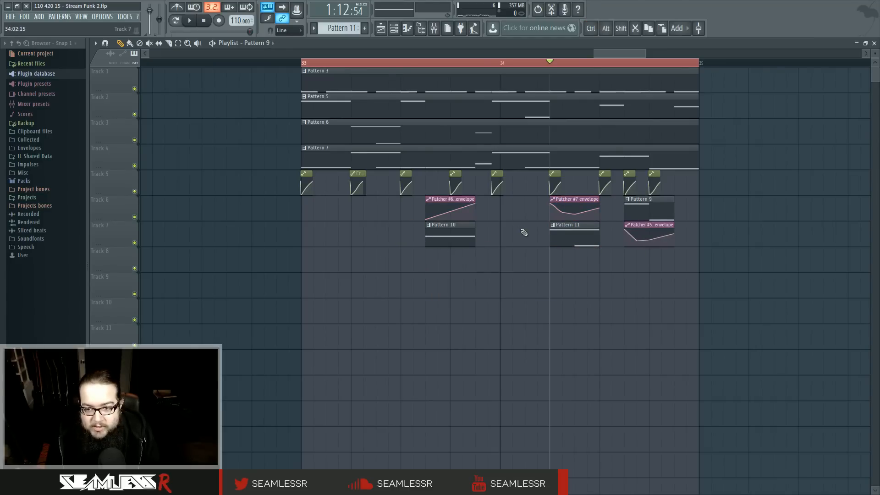
Play back the looped two-bar section repeatedly to evaluate the layered bass patterns
key("space")
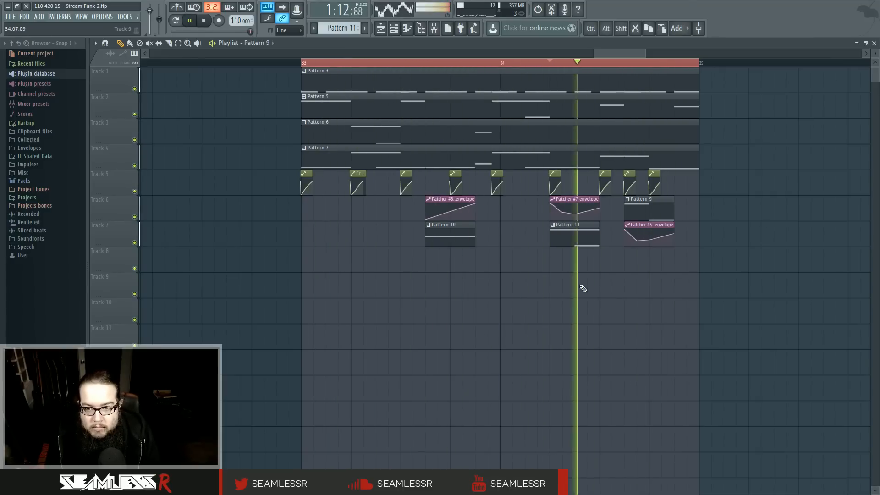
key("space")
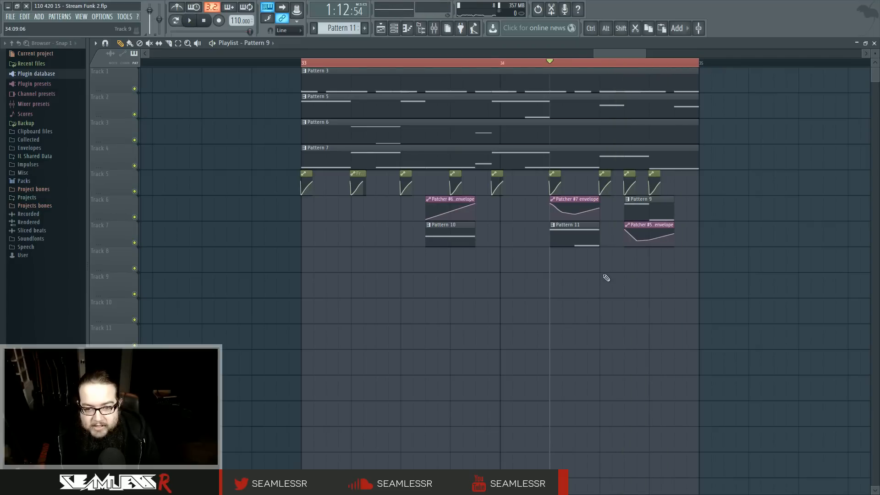
scroll(615, 281, "up", 3)
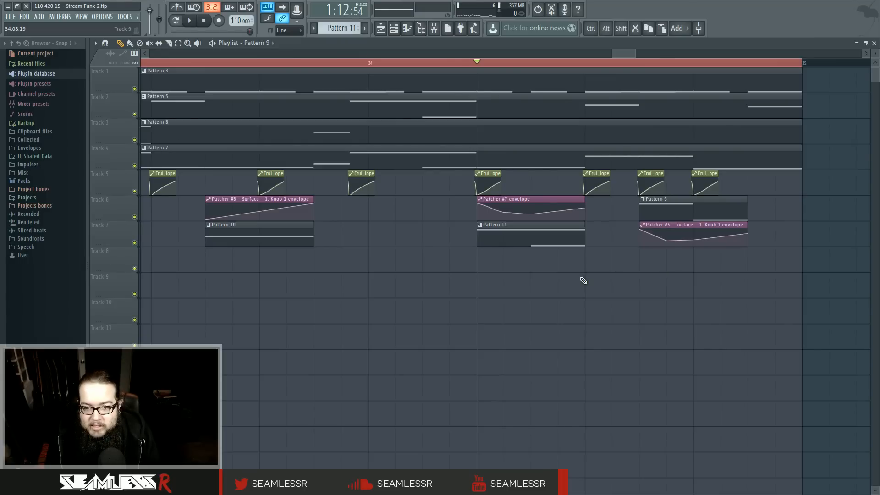
key("space")
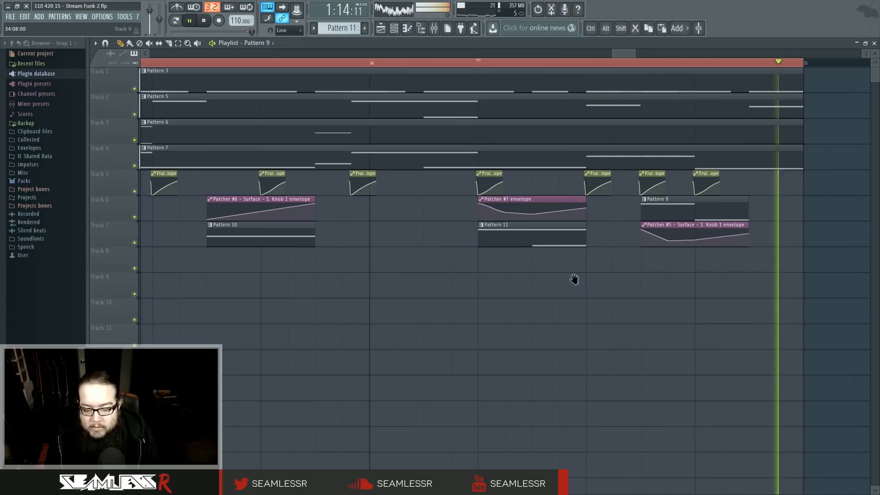
scroll(615, 286, "down", 2, "ctrl")
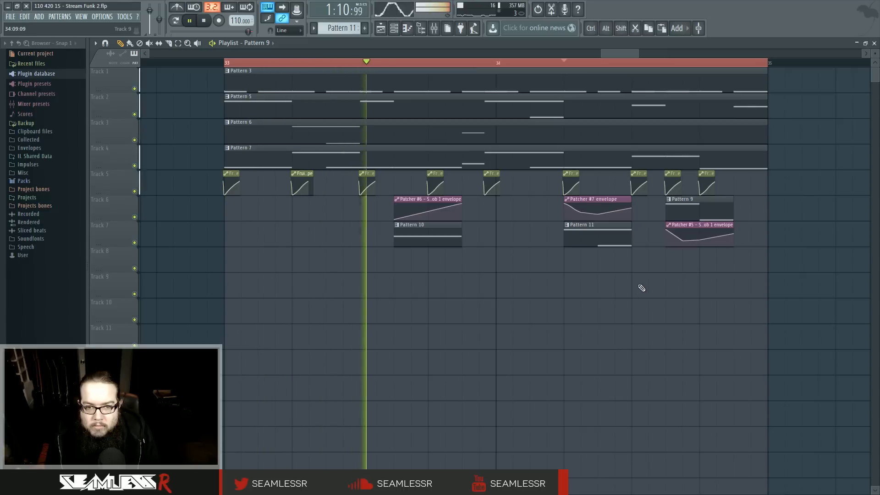
key("space")
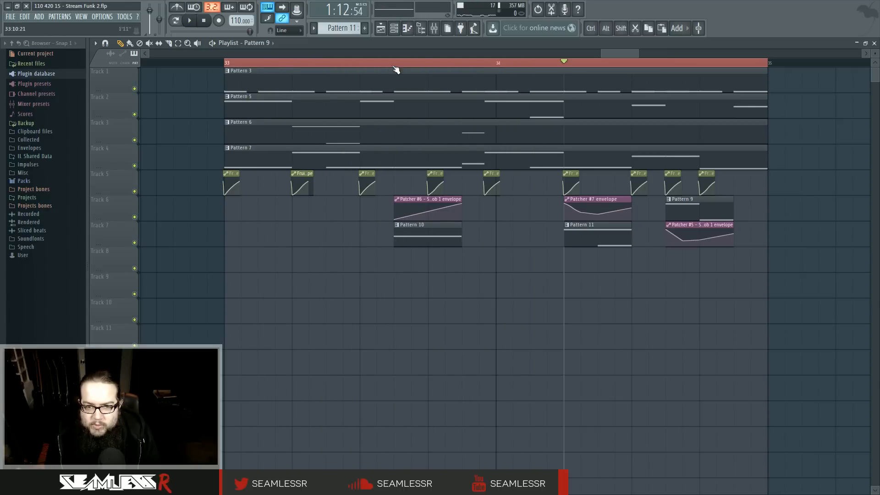
key("space")
key("space")
Inspect Pattern 10's synth, Patcher #6, examining its module map and the Modulation X mapping envelope in Env Ctrl
double_click(444, 237)
left_click(394, 29)
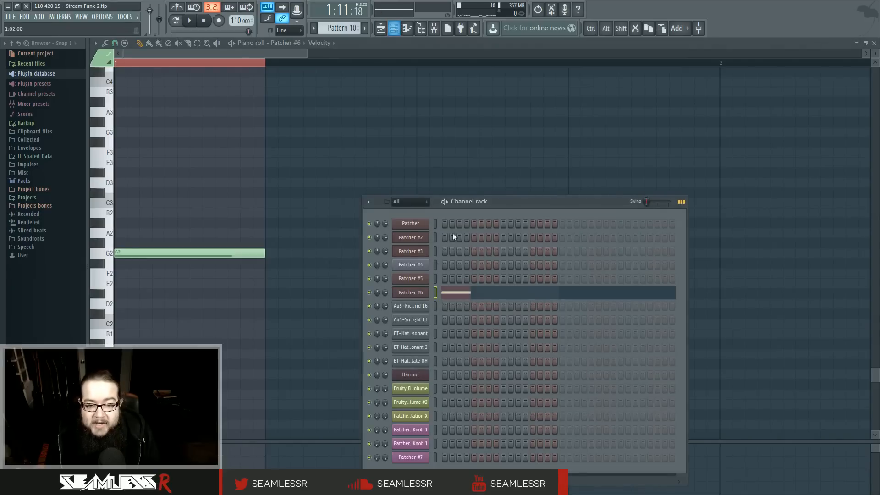
left_click(416, 292)
left_click_drag(383, 111, 459, 97)
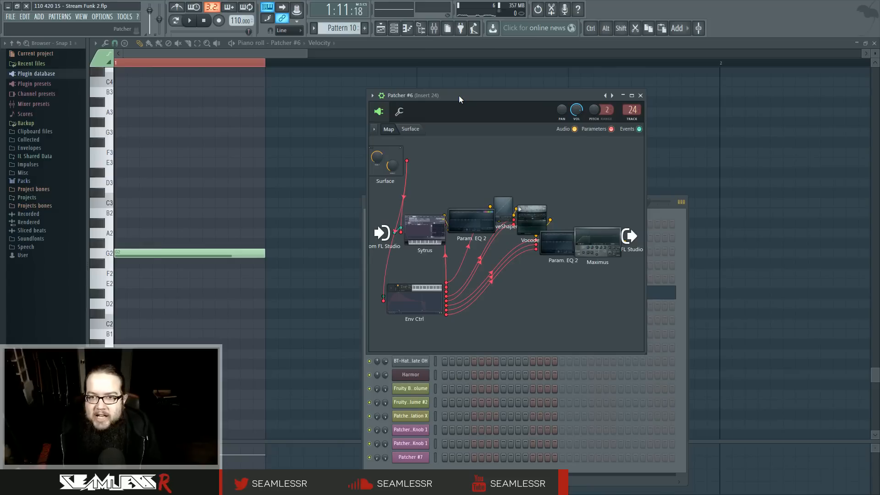
left_click(414, 291)
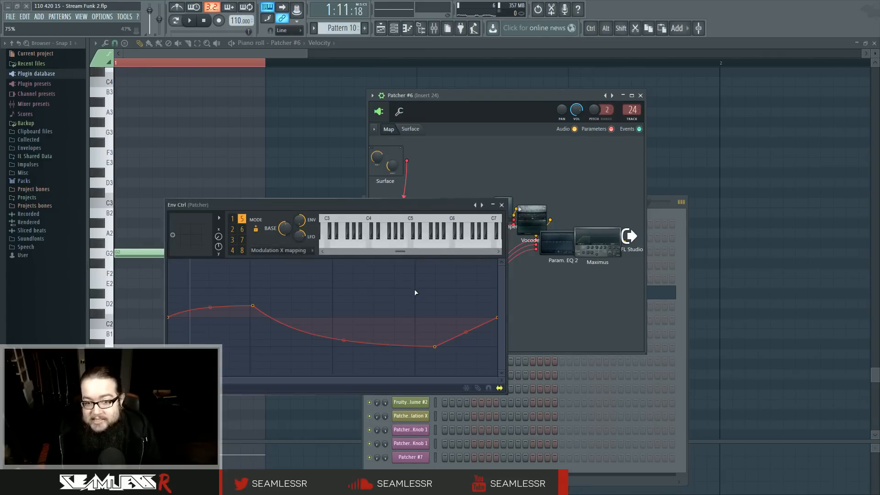
left_click(501, 205)
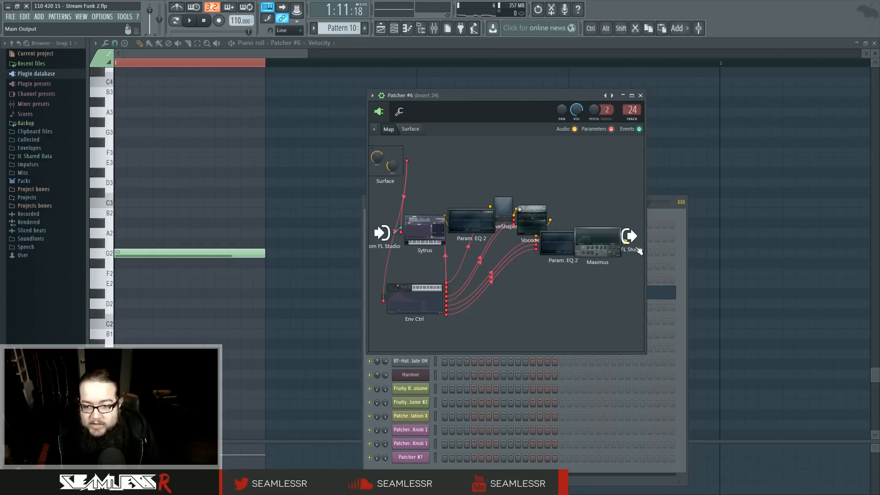
left_click_drag(643, 354, 847, 344)
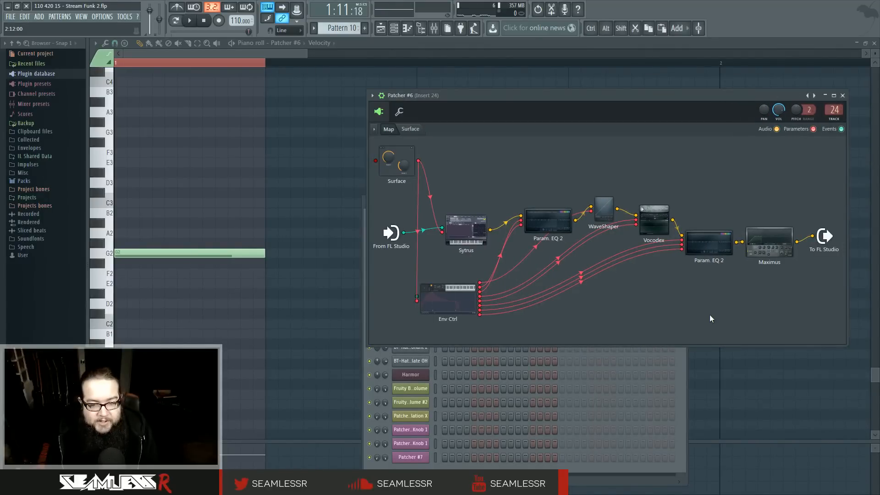
left_click(843, 96)
Return to the playlist and listen to the looped bass section
key("space")
left_click(381, 28)
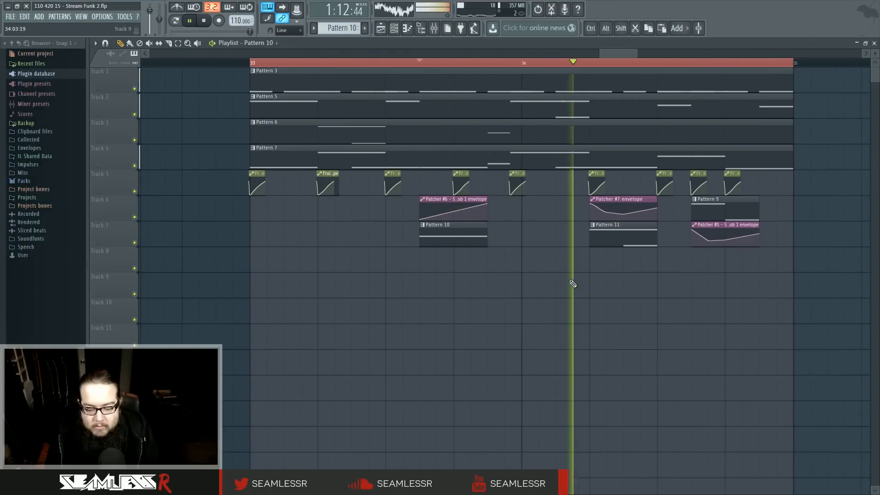
key("space")
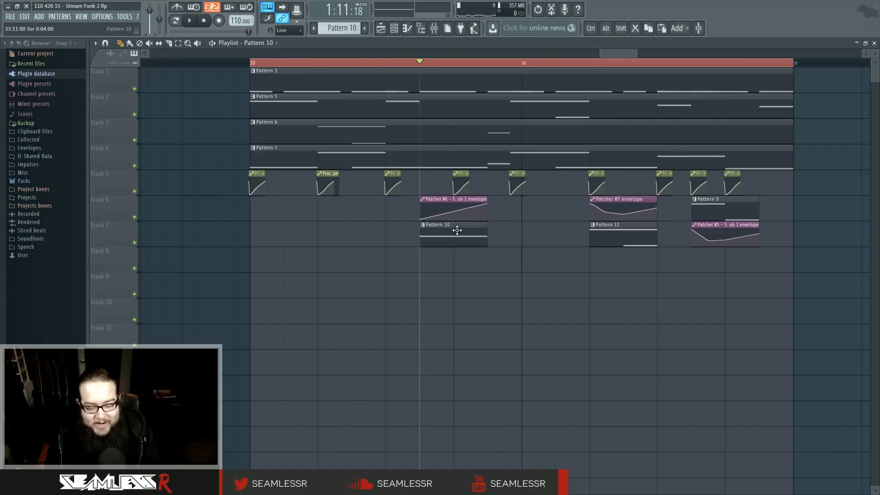
left_click_drag(457, 230, 617, 259, "ctrl")
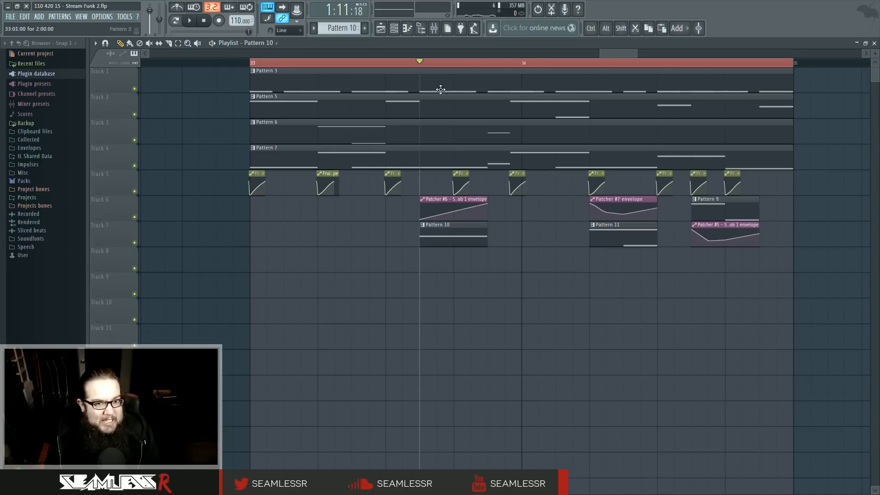
Look through the mixer's insert tracks and watch their levels while the two-bar loop plays
key("F9")
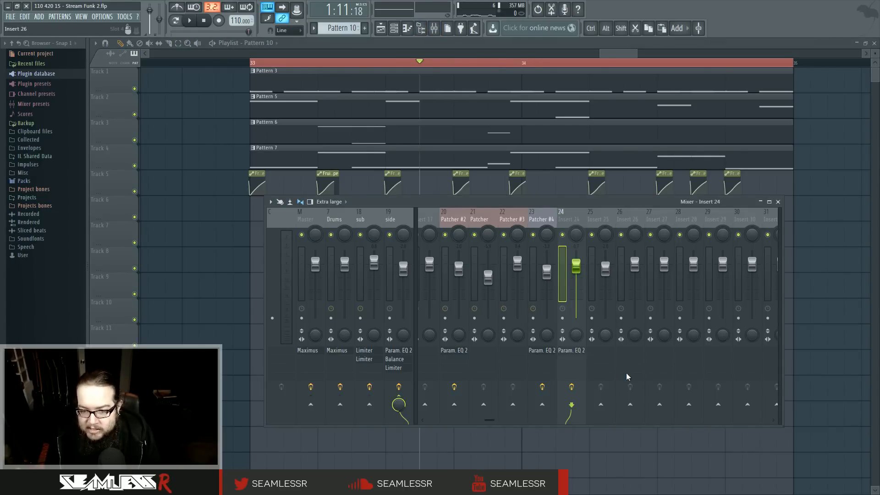
scroll(625, 373, "down", 2)
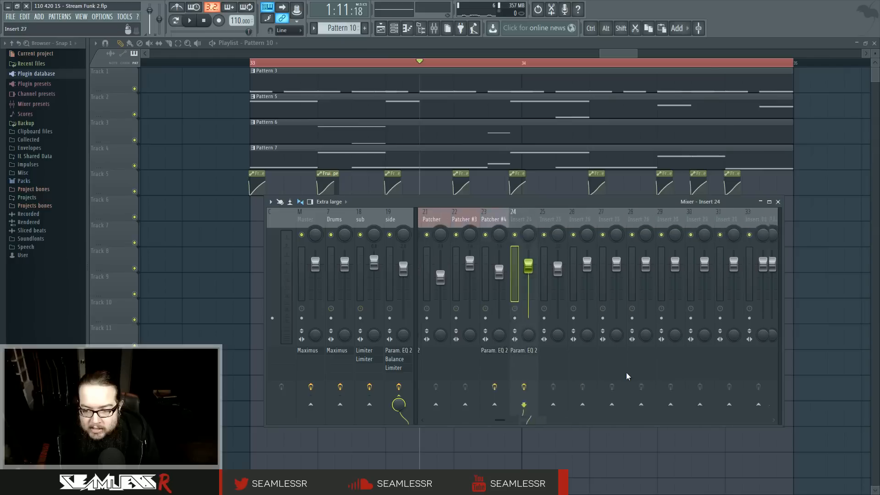
scroll(626, 372, "down", 15)
scroll(626, 372, "up", 12)
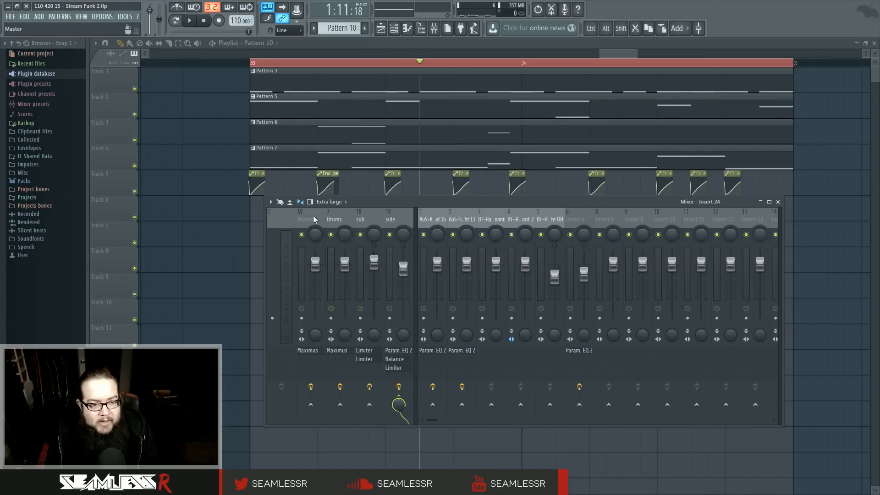
key("space")
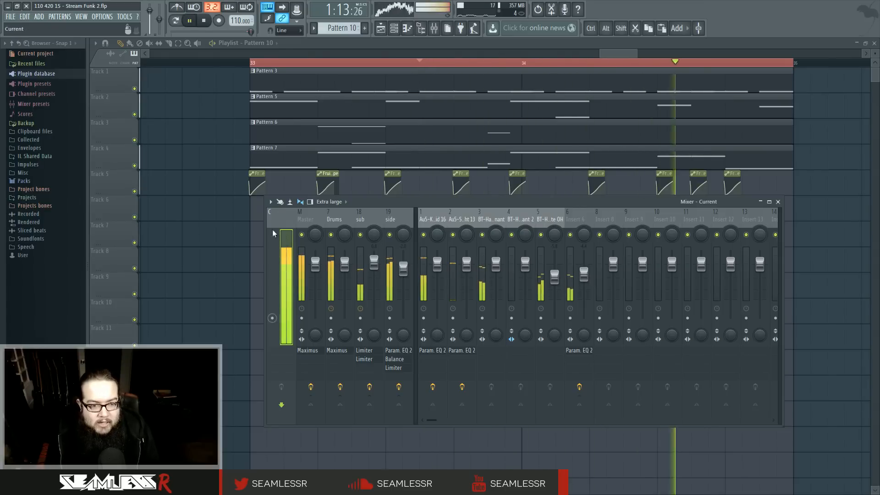
key("space")
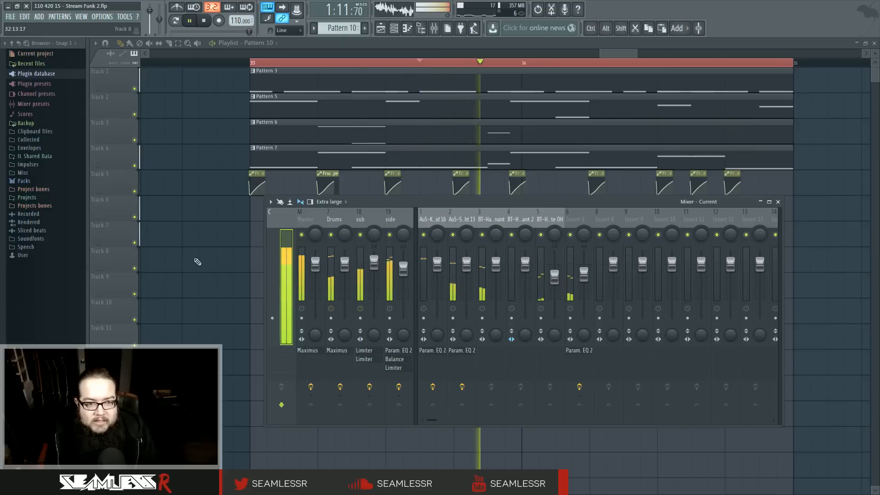
key("F9")
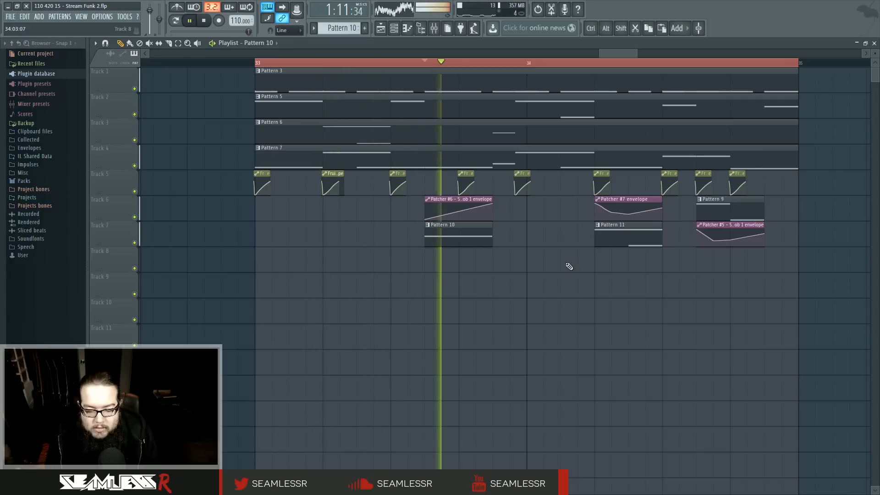
key("space")
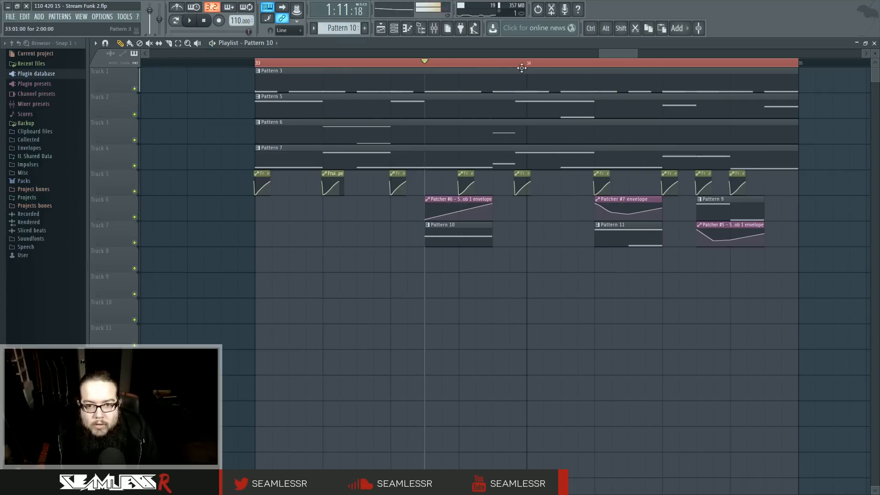
In Pattern 5, shorten the G3 note crossing into bar 2 to end at step 3, and delete its slide note
double_click(534, 113)
scroll(277, 175, "left", 3)
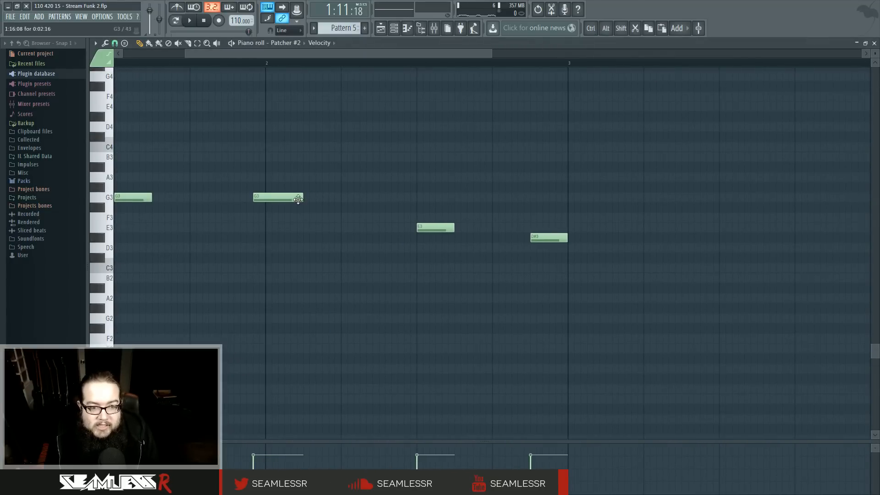
left_click(380, 28)
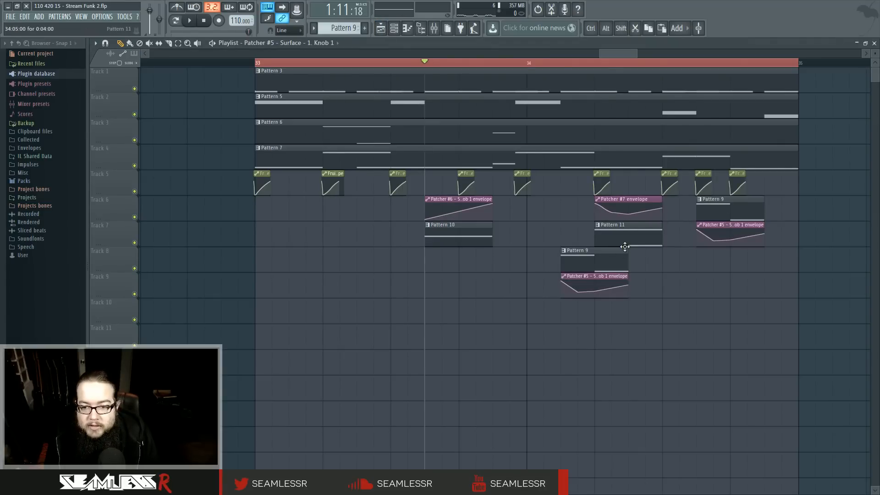
Make the Pattern 9 copy on track 8 unique and fit its G2 note and G1 slide note to two steps
right_click(566, 254)
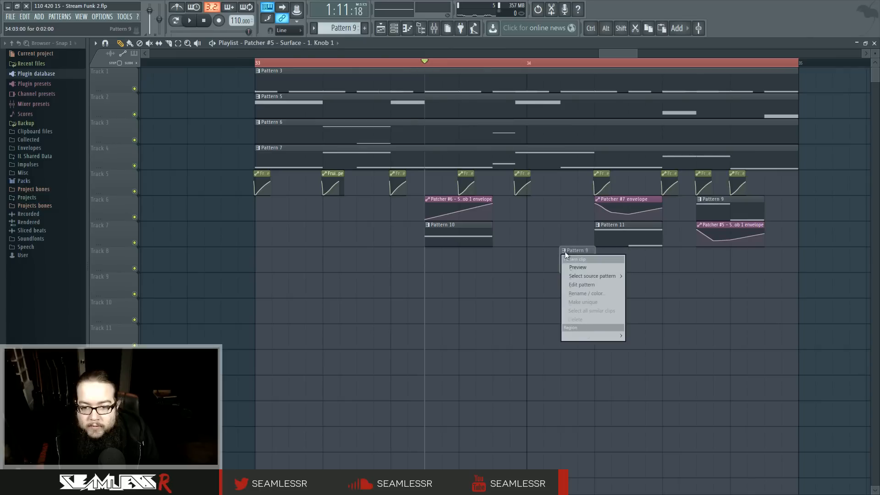
left_click(578, 303)
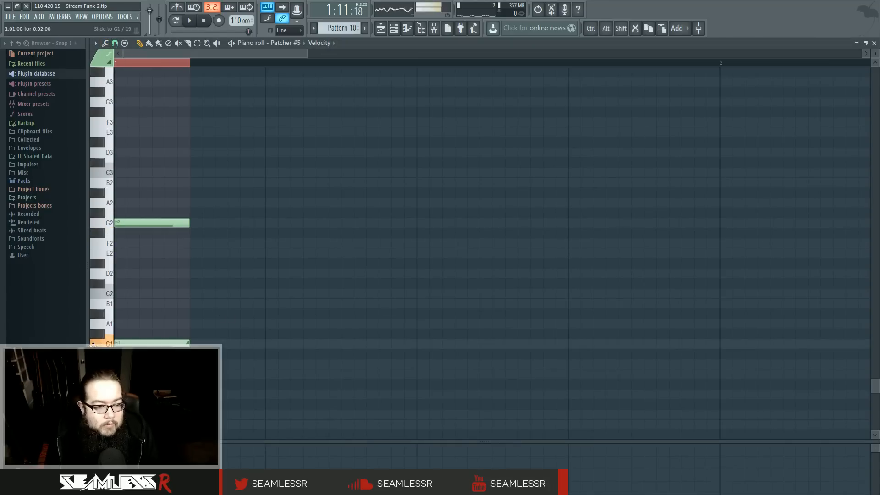
left_click(380, 28)
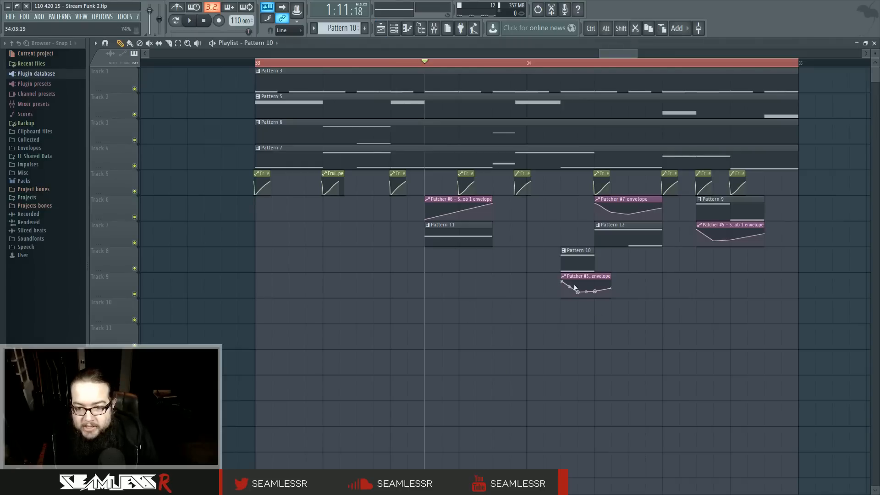
Trim the envelope copy on track 9 to two steps, make it unique, and reshape it to rise from minimum before leveling off
left_click(560, 63)
key("space")
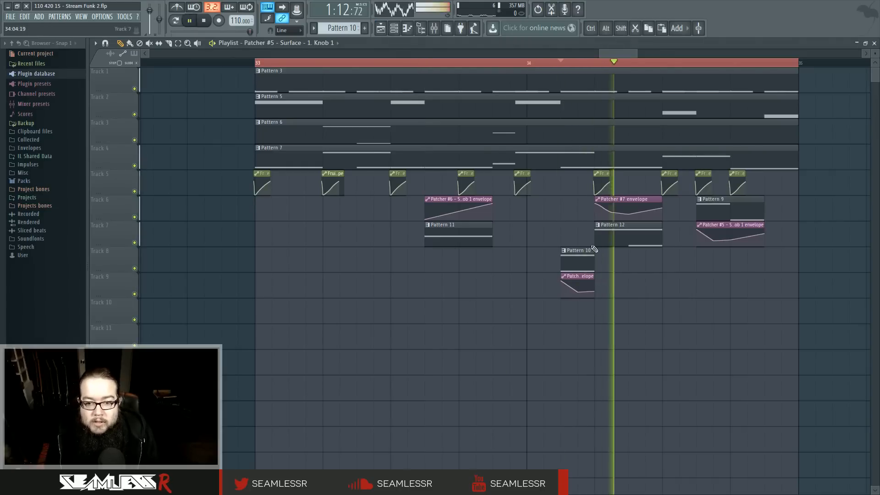
left_click_drag(563, 281, 564, 283)
right_click(564, 282)
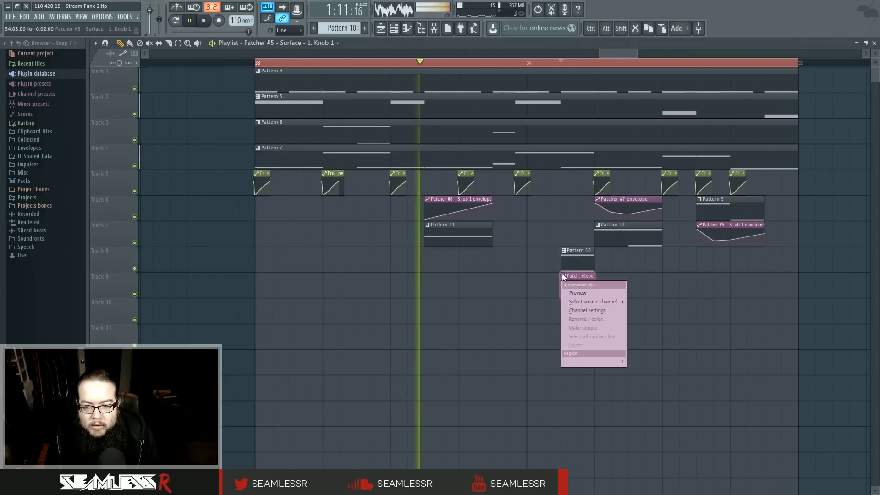
left_click(586, 323)
left_click_drag(564, 282, 582, 293)
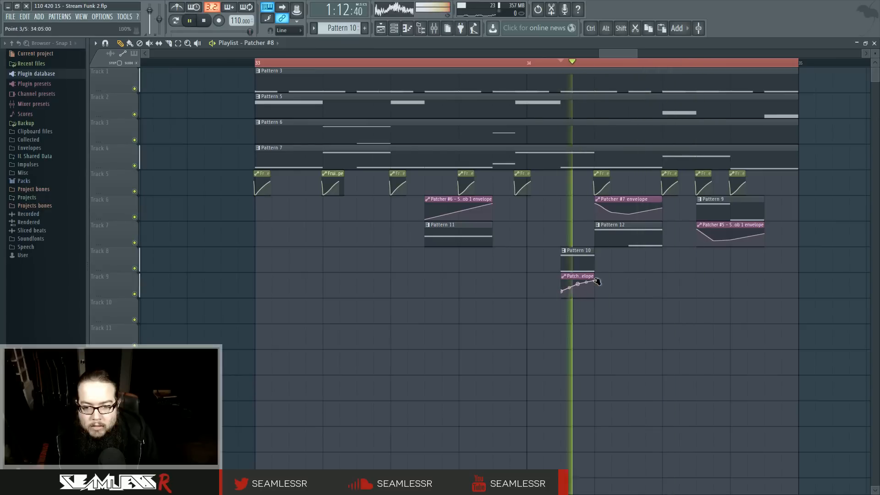
left_click_drag(562, 292, 565, 297)
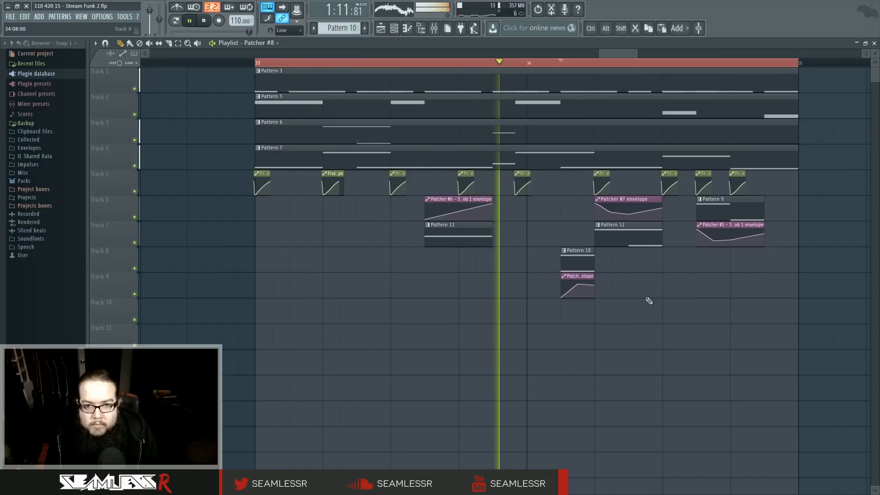
Add a two-step G2 slide note in Pattern 7 at the end of the second long G3 note, following Pattern 12's slide
left_click(599, 63)
key("space")
double_click(617, 232)
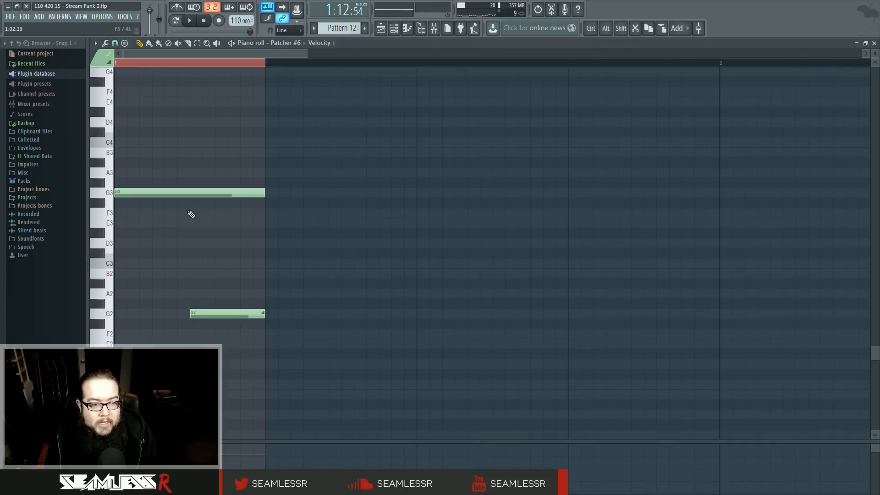
left_click(380, 28)
double_click(614, 157)
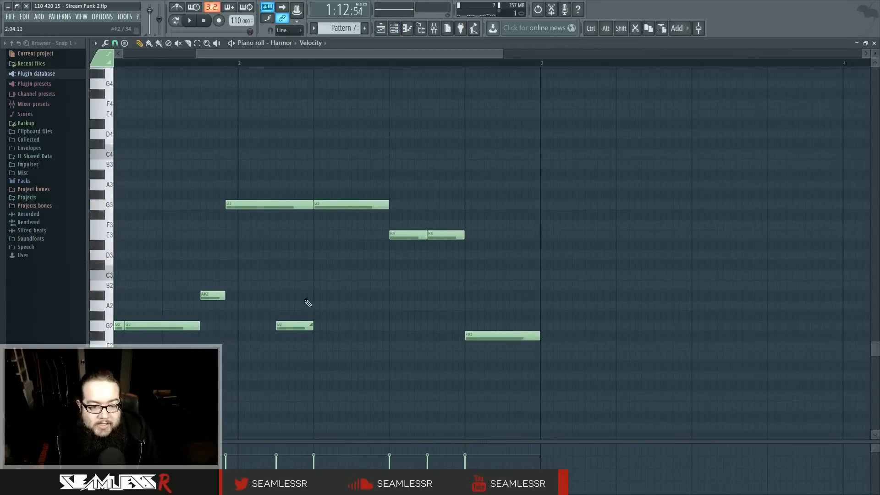
left_click(240, 64)
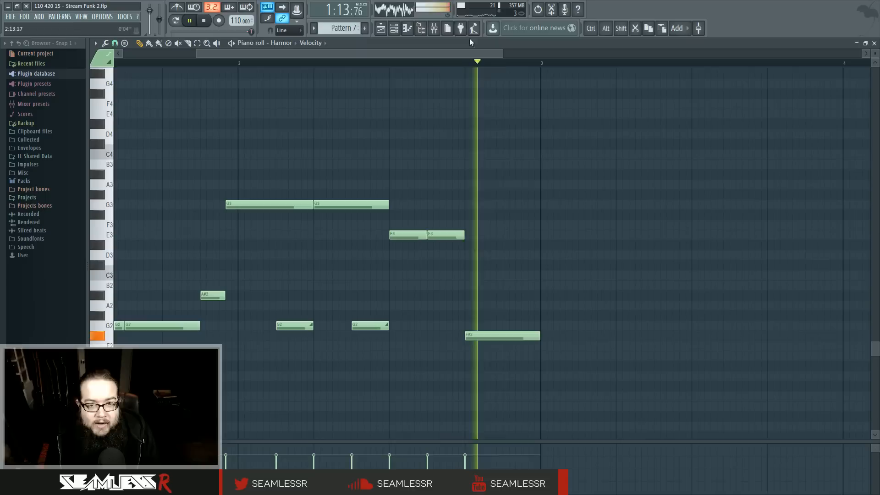
Raise the volume of the sub mixer track to about 3.9 dB while the loop plays
left_click(433, 29)
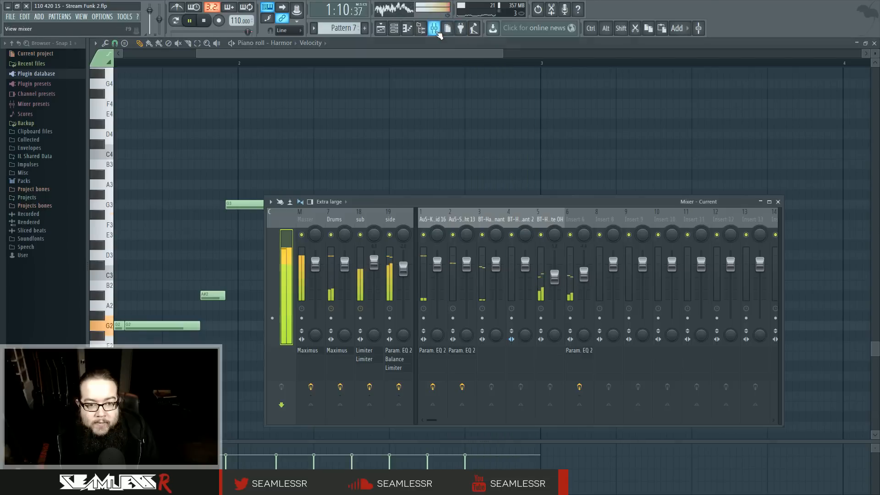
left_click(365, 213)
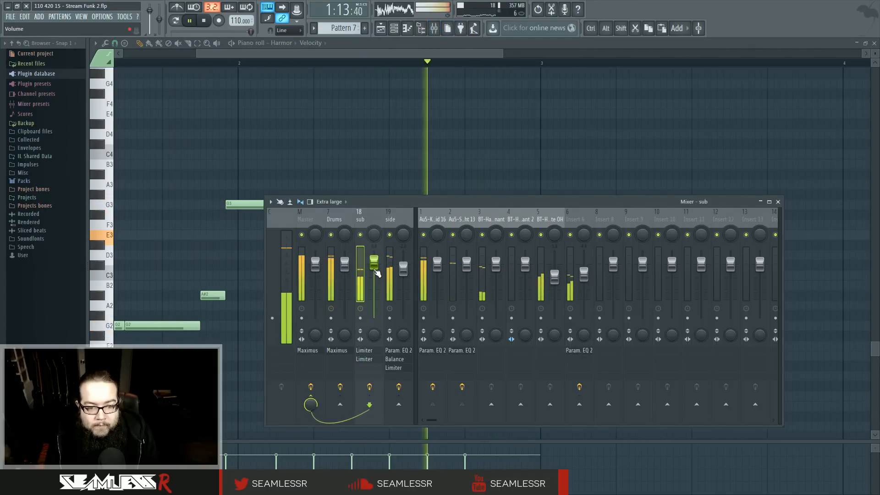
left_click_drag(375, 268, 376, 260)
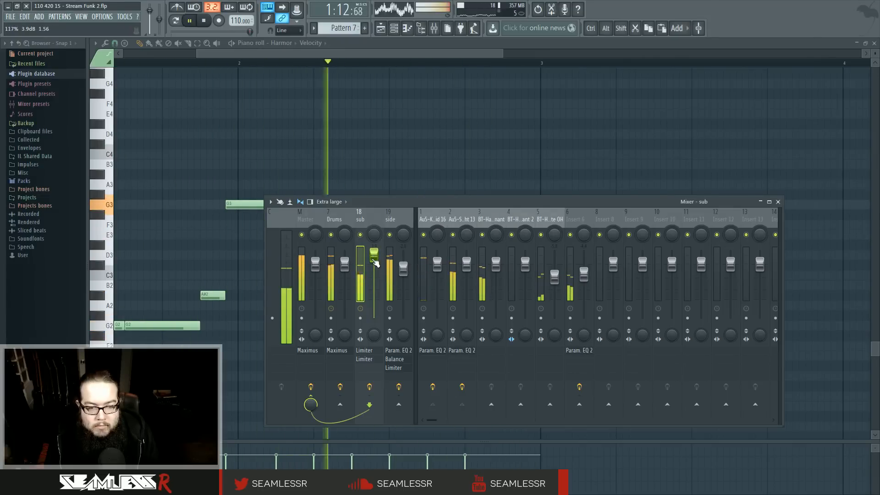
Return to the playlist and clear the time selection over bars 33 and 34
left_click(381, 30)
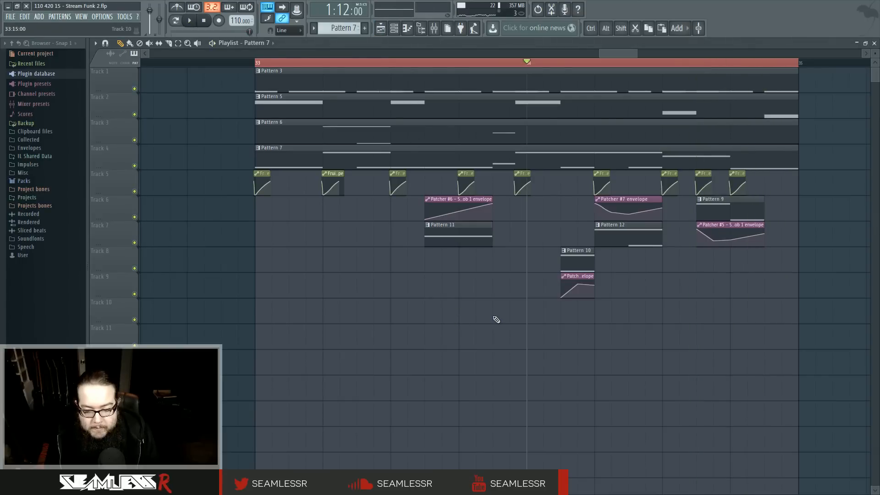
scroll(496, 318, "down", 3)
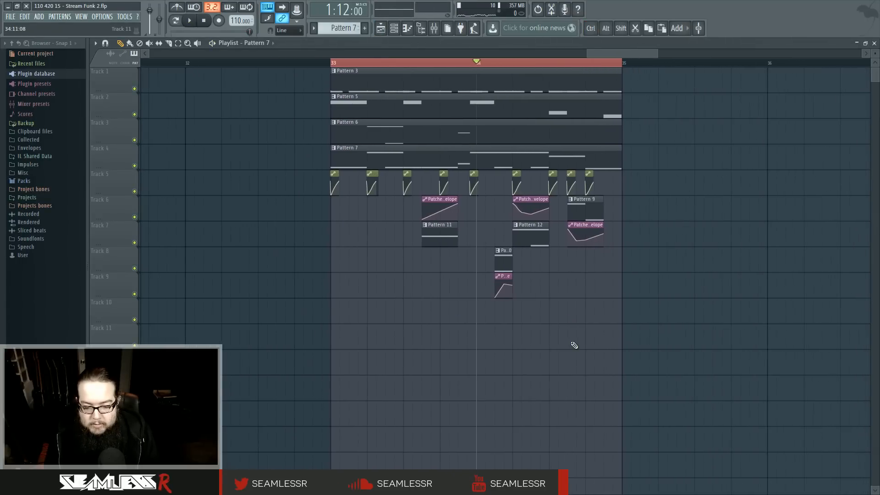
scroll(574, 345, "down", 3)
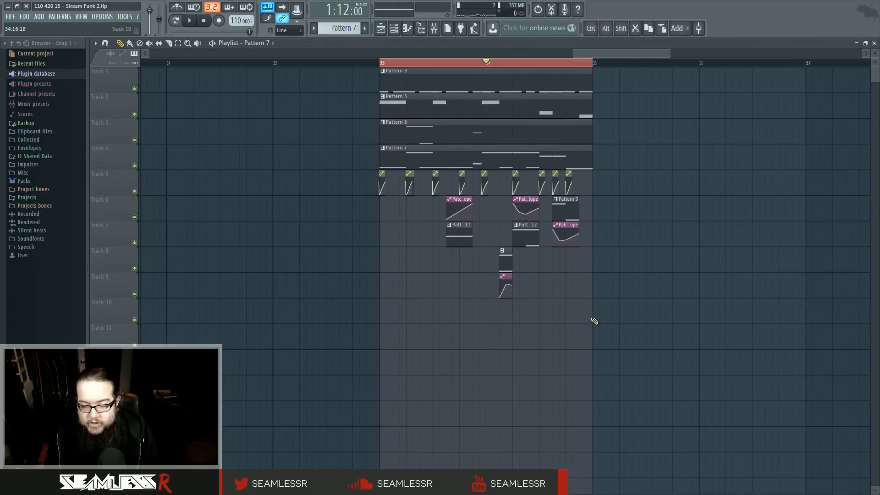
left_click_drag(593, 305, 528, 293)
key("ctrl+d")
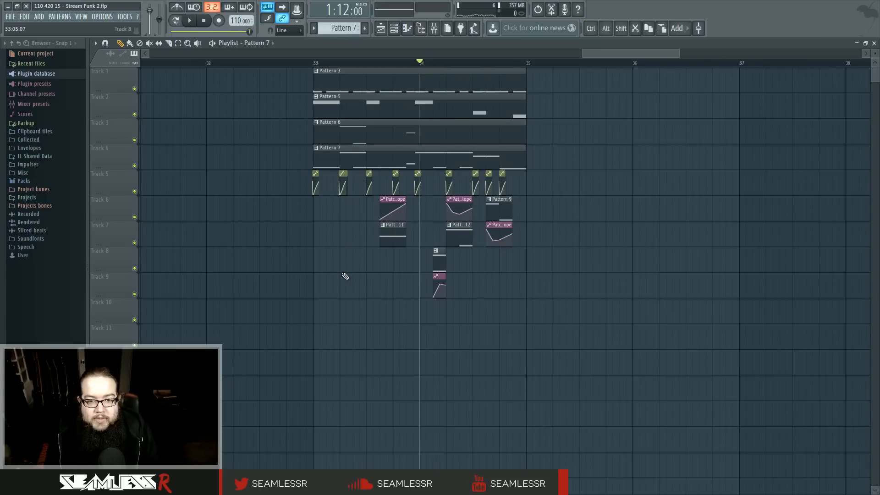
left_click_drag(338, 274, 625, 301)
scroll(625, 301, "down", 5)
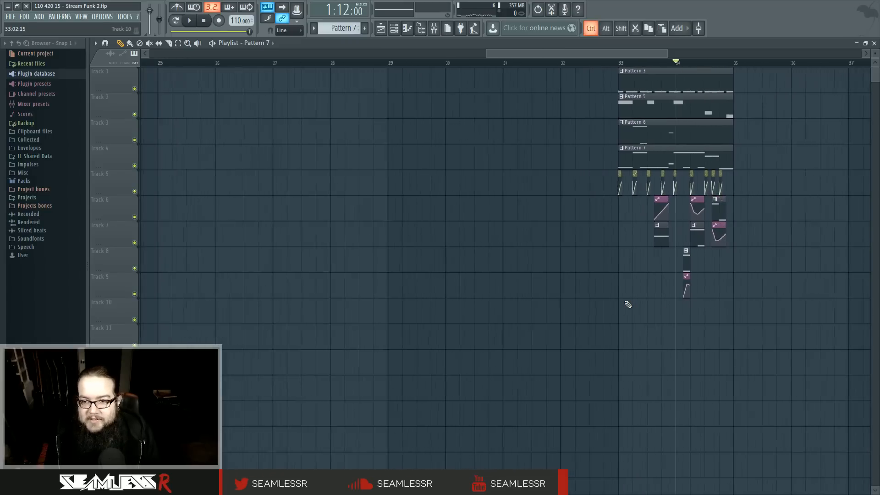
Look over the timeline and play back the two-bar arrangement from bar 33
left_click_drag(520, 275, 738, 293)
left_click_drag(669, 293, 526, 293)
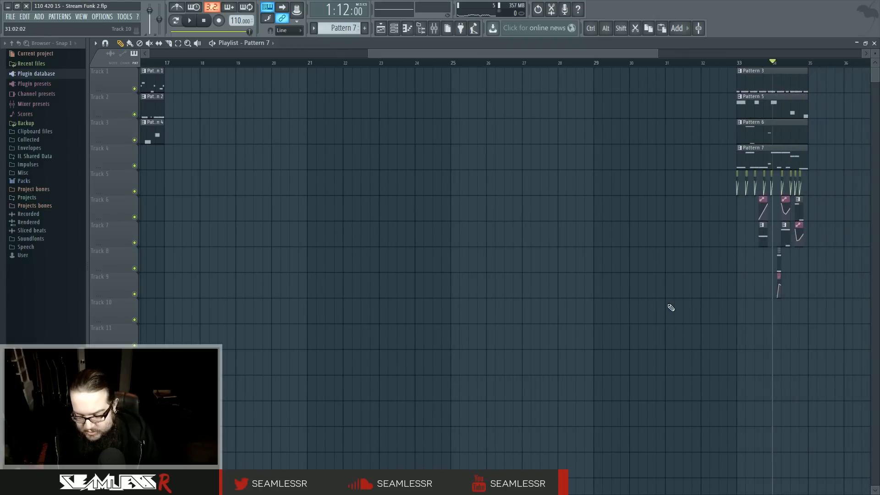
left_click_drag(462, 297, 682, 339)
left_click_drag(511, 327, 470, 335)
left_click_drag(535, 315, 62, 278)
scroll(532, 345, "up", 5)
left_click_drag(532, 346, 690, 344)
key("space")
left_click(230, 63)
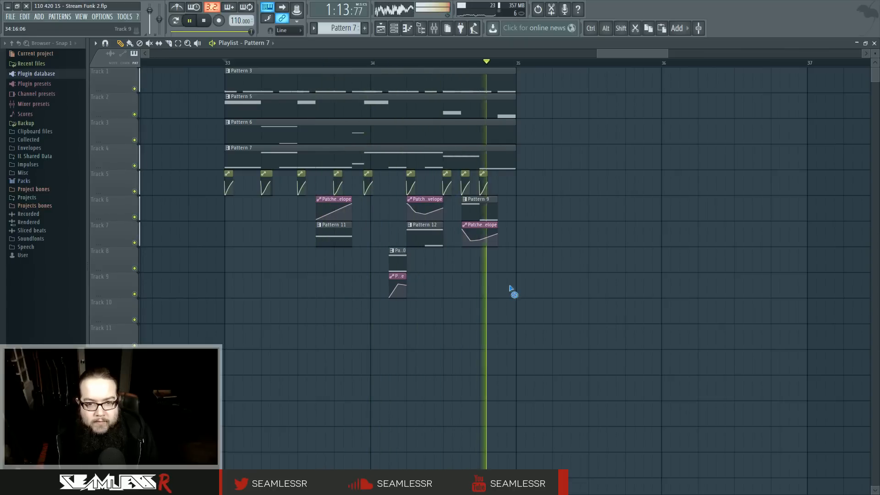
key("space")
Duplicate all clips of bars 33 and 34 on tracks 1 to 9 into bars 35 and 36
left_click_drag(214, 66, 520, 298)
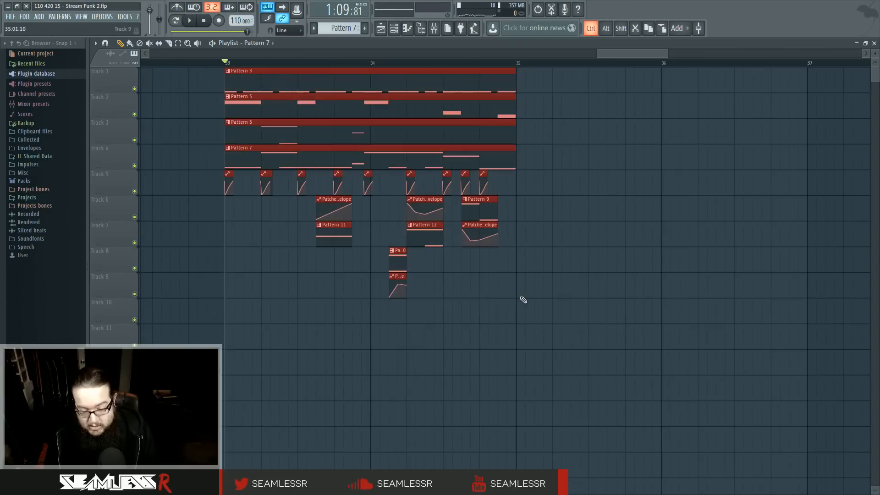
key("ctrl+b")
scroll(549, 270, "up", 5, "ctrl")
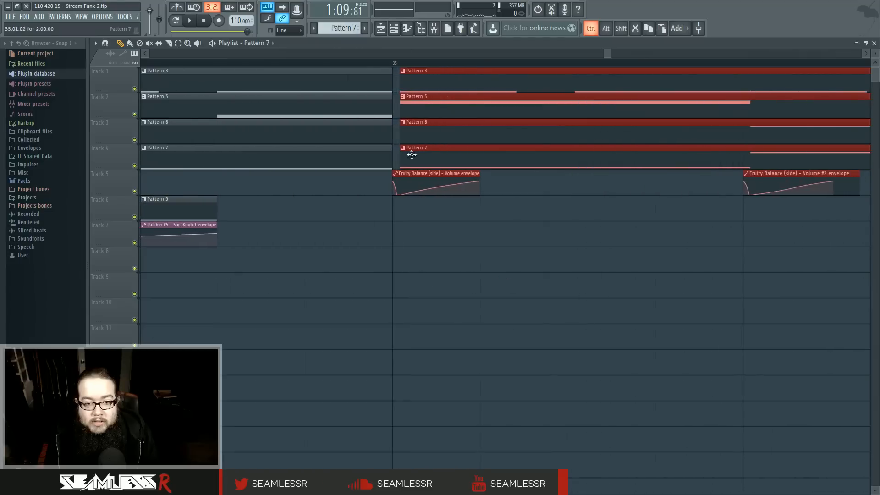
left_click(400, 285, "ctrl")
scroll(401, 285, "down", 7, "ctrl")
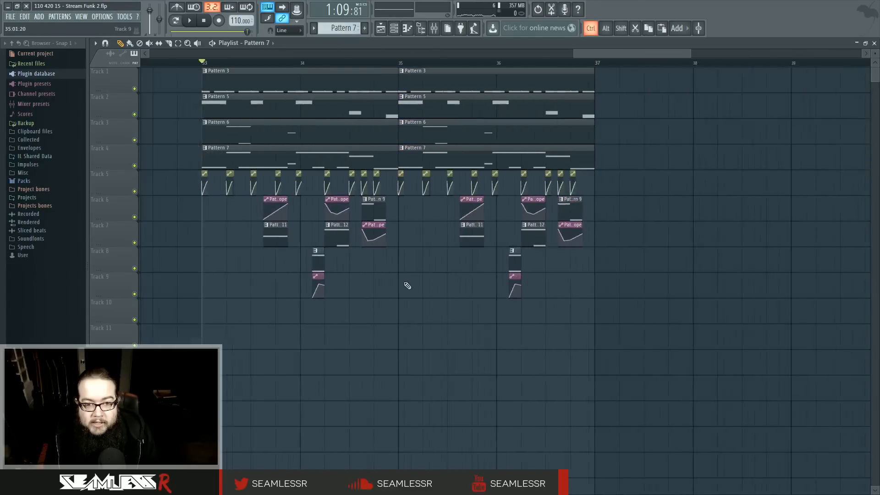
Make the Pattern 5 copy at bar 35 unique and raise its second note from G3 to A#3 while auditioning it
key("space")
scroll(400, 291, "up", 2, "ctrl")
scroll(454, 272, "up", 1, "ctrl")
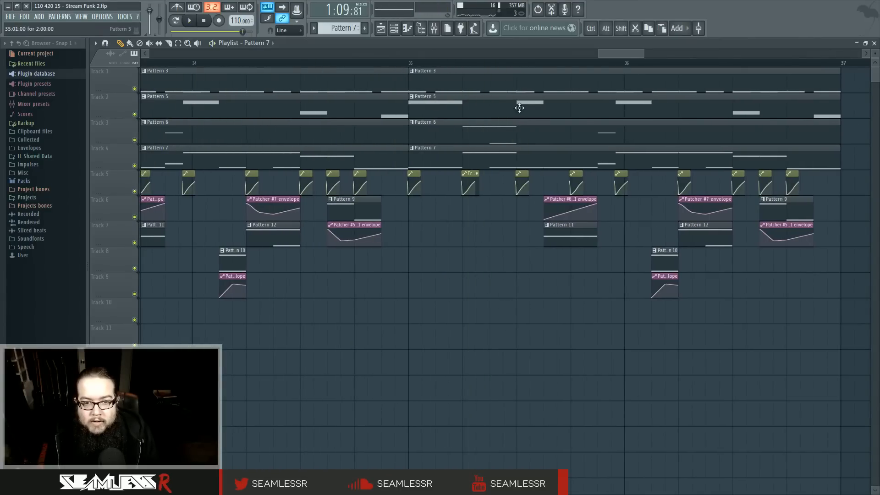
left_click(412, 65)
key("space")
double_click(530, 108)
left_click_drag(281, 231, 281, 198)
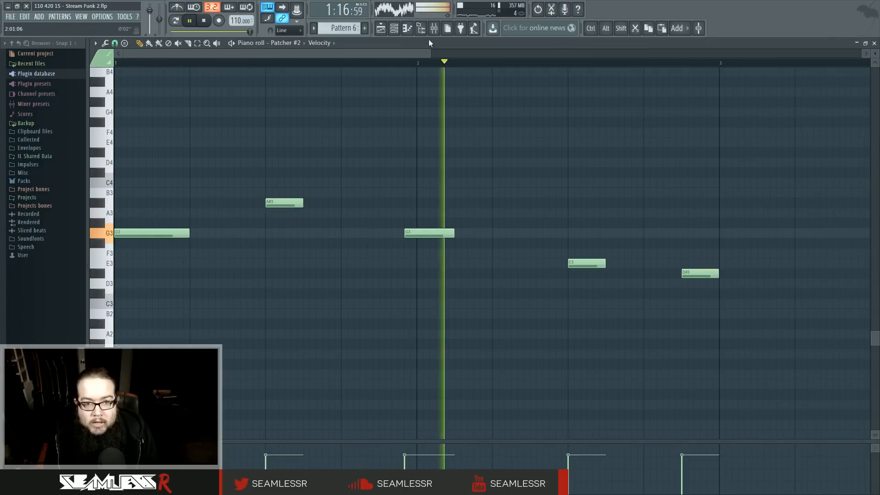
key("space")
key("space")
left_click(382, 29)
Make the note clip copy on track 7 in bar 35 unique and set its long note to A#2
scroll(504, 233, "up", 2)
left_click_drag(473, 218, 448, 238)
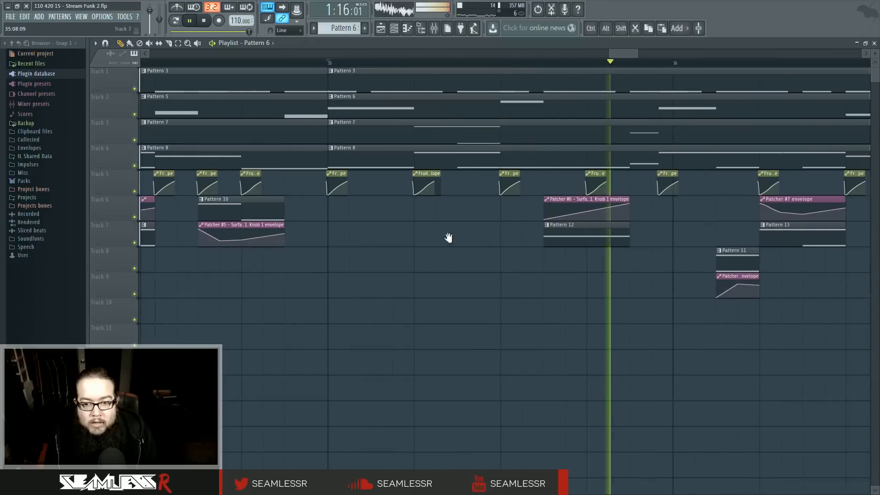
left_click(510, 224)
left_click(529, 243)
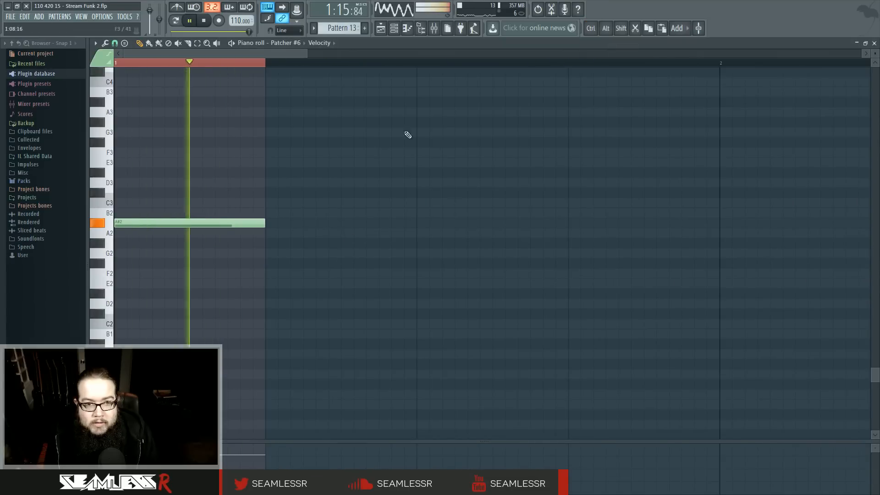
left_click(380, 29)
Make the Patcher #6 envelope copy on track 6 in bar 35 unique and reshape it to fall from high to minimum
key("space")
left_click(508, 200)
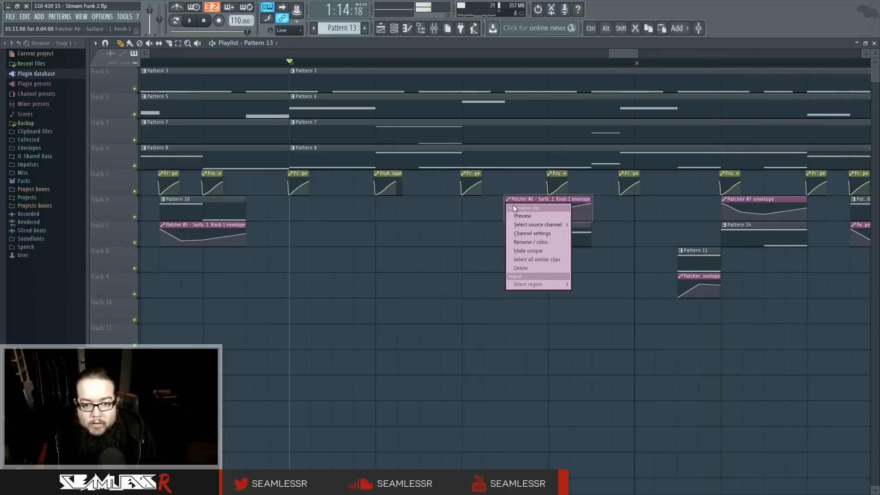
left_click(531, 249)
key("space")
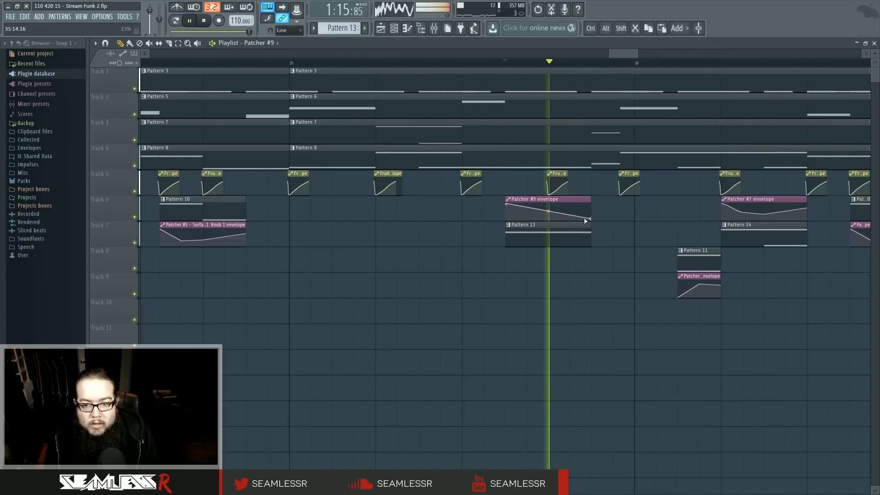
key("space")
key("space")
key("space")
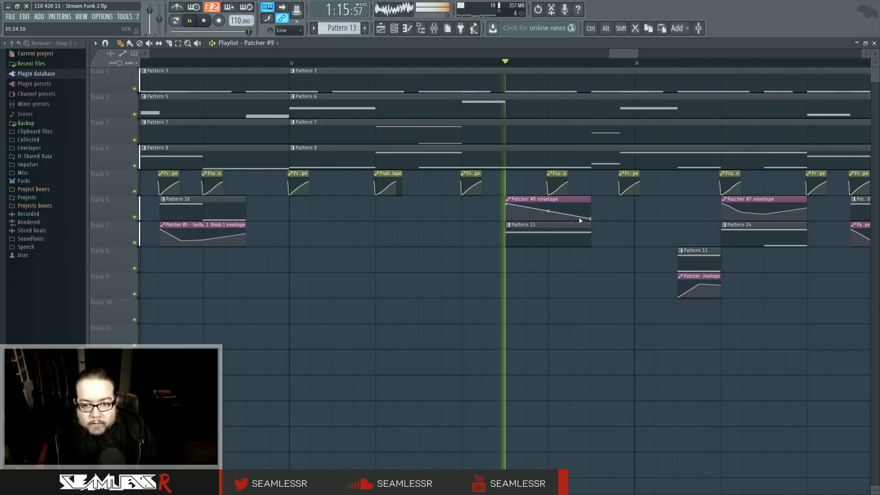
left_click_drag(593, 220, 595, 200)
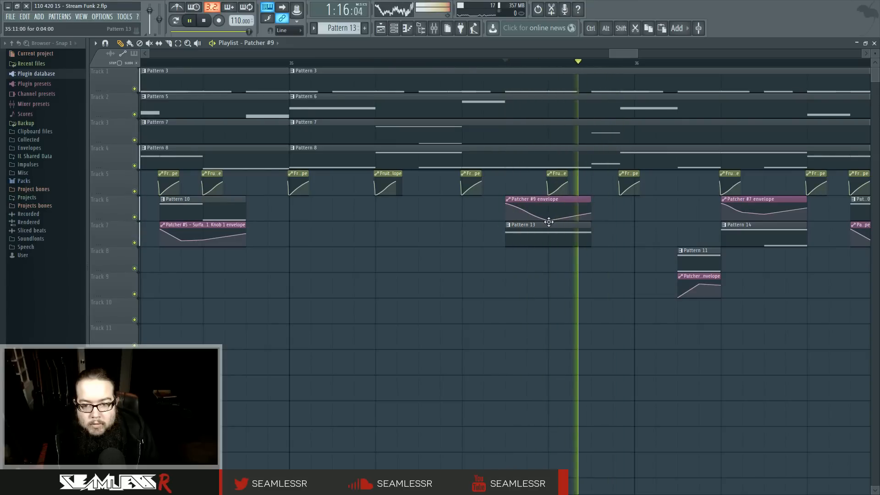
left_click_drag(549, 220, 593, 220)
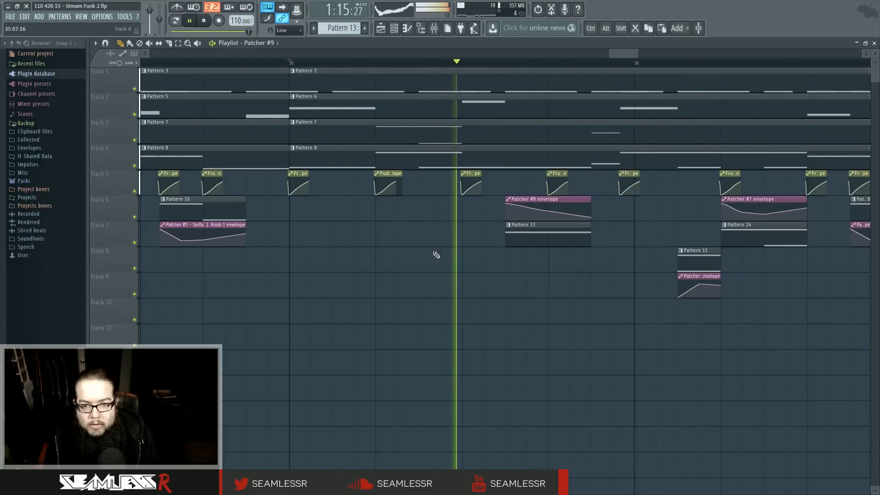
Make the Pattern 7 copy at bar 35 unique, turn its G0 slide into a regular A#1 note, and shorten the G2 note to two steps
left_click(293, 122)
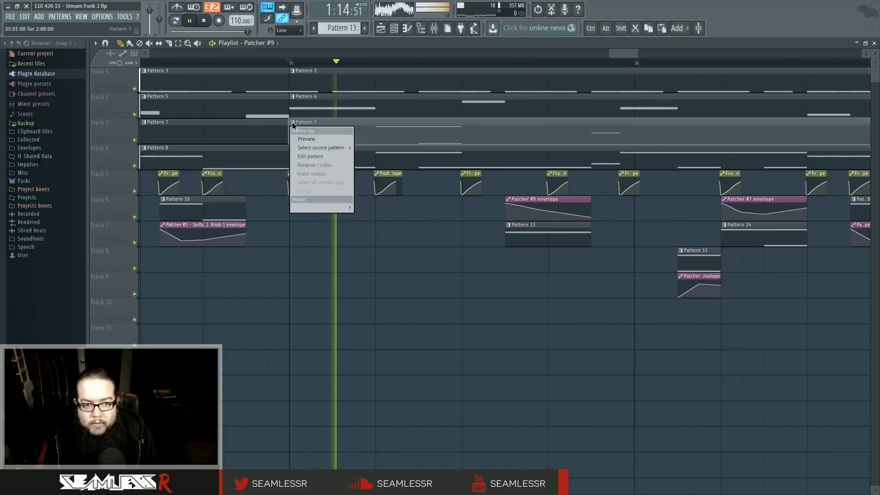
left_click(320, 175)
double_click(358, 159)
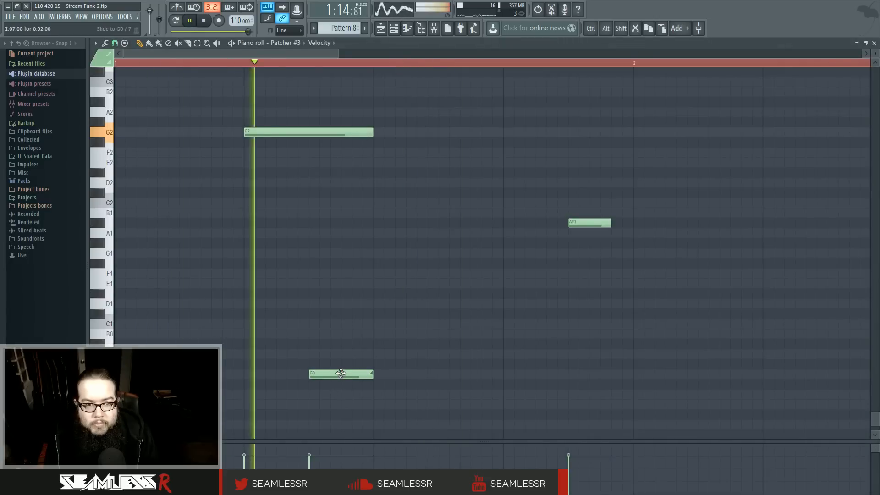
left_click_drag(341, 374, 343, 221)
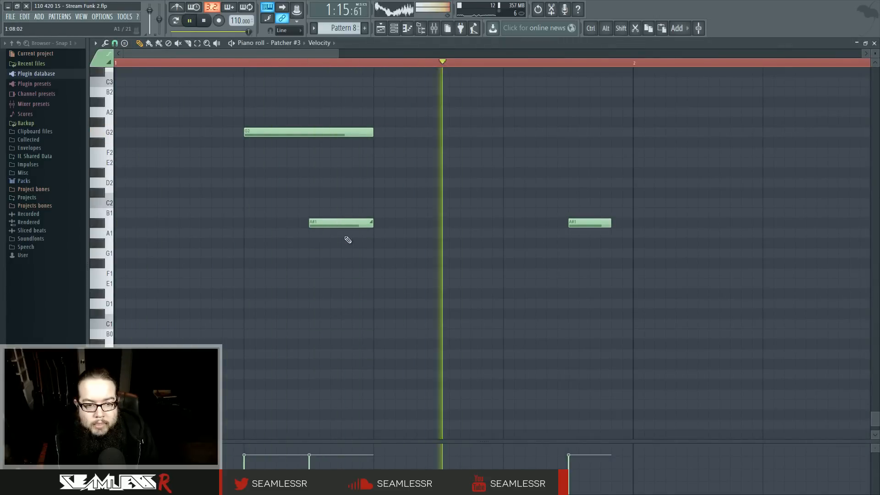
mouse_move(372, 132)
left_mouse_down()
mouse_move(308, 133)
mouse_move(357, 135)
left_mouse_up()
key("space")
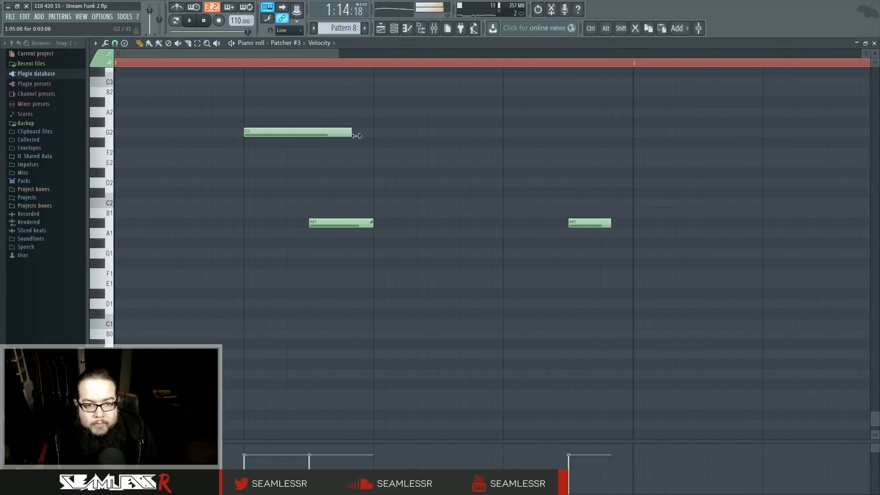
left_click_drag(301, 138, 306, 137)
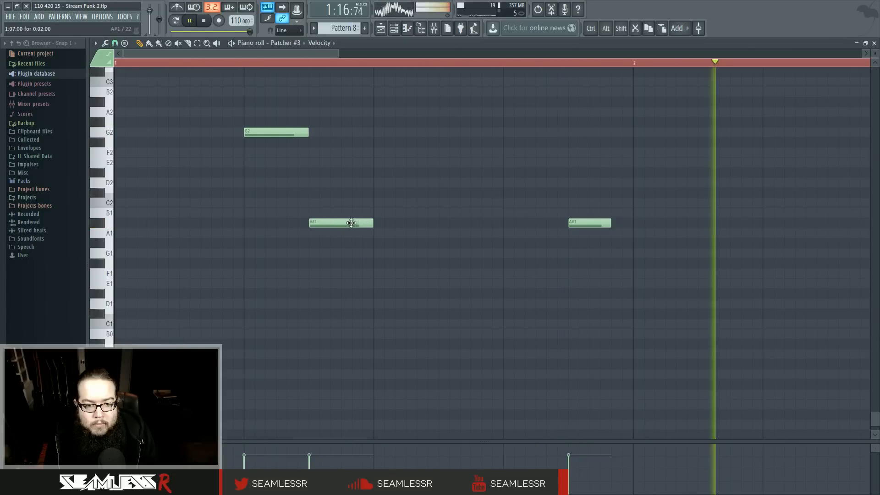
Shorten the G2 note and the following A#1 note in Pattern 8 so that gaps separate them, then return to the playlist
key("space")
left_click(380, 28)
double_click(393, 140)
left_click_drag(238, 115, 348, 227)
key("space")
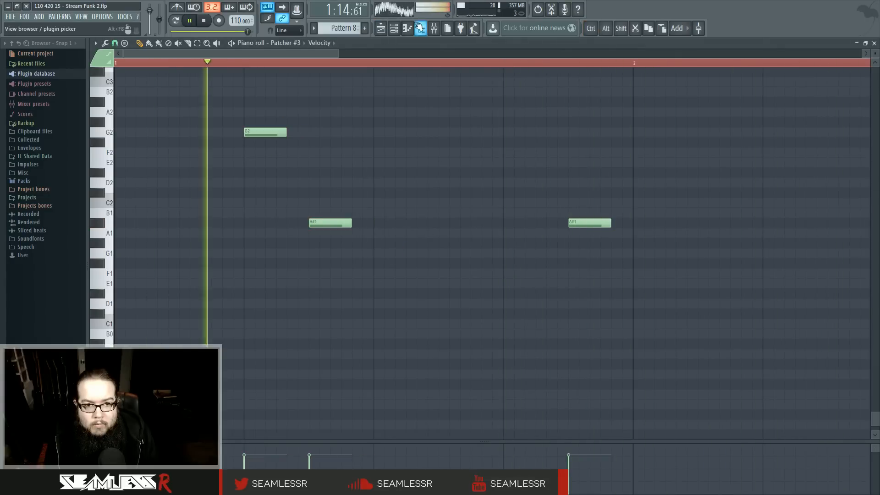
left_click(382, 29)
Remove the slide note from Pattern 15 in bar 36, leaving only its long G3 note
scroll(440, 291, "right", 1)
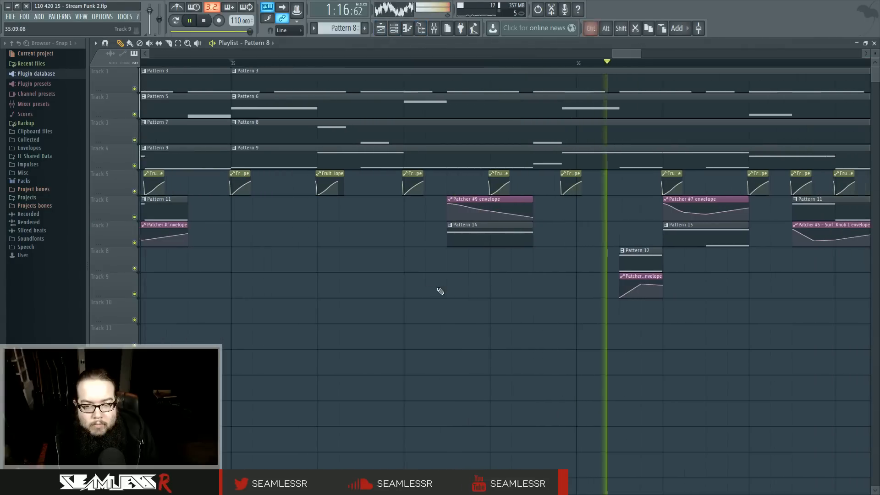
scroll(440, 291, "down", 1)
scroll(488, 214, "right", 1)
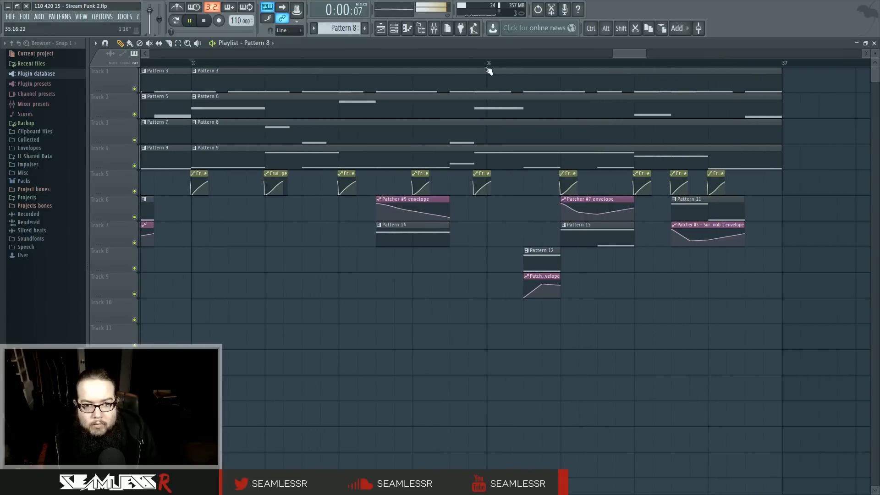
double_click(573, 243)
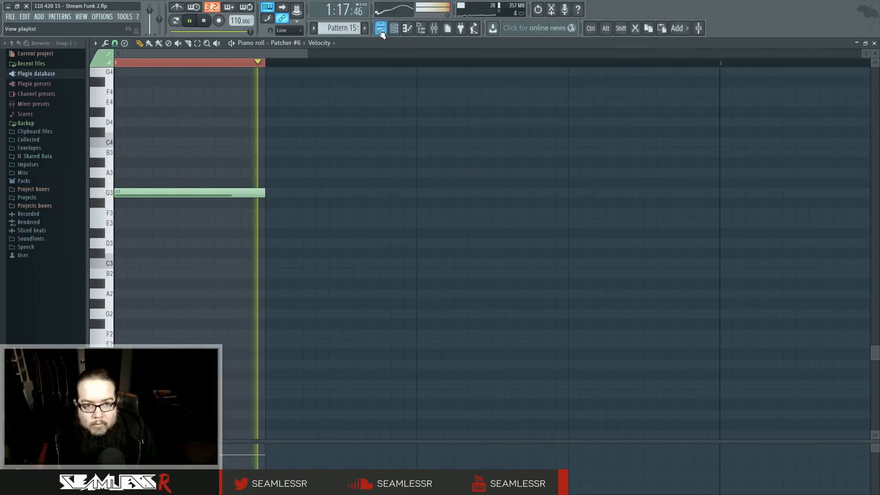
key("F5")
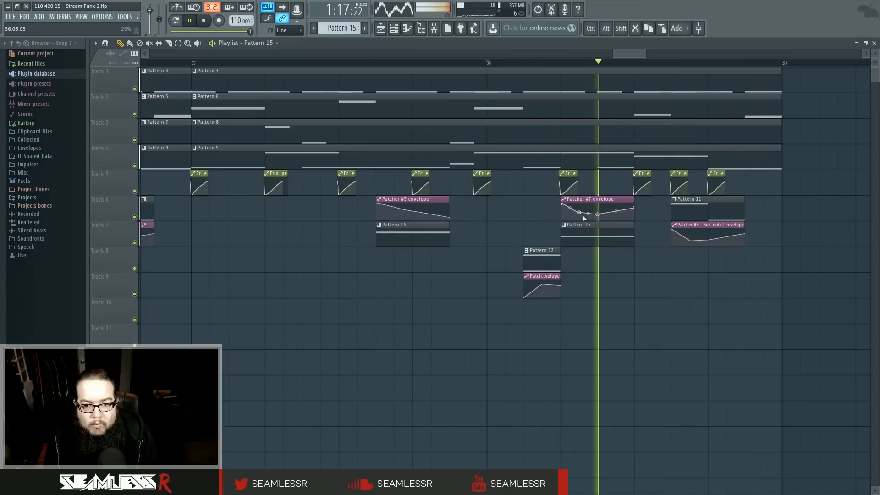
Make the Patcher #7 envelope and the Pattern 15 clip in bar 36 unique
left_click(563, 199)
left_click(589, 251)
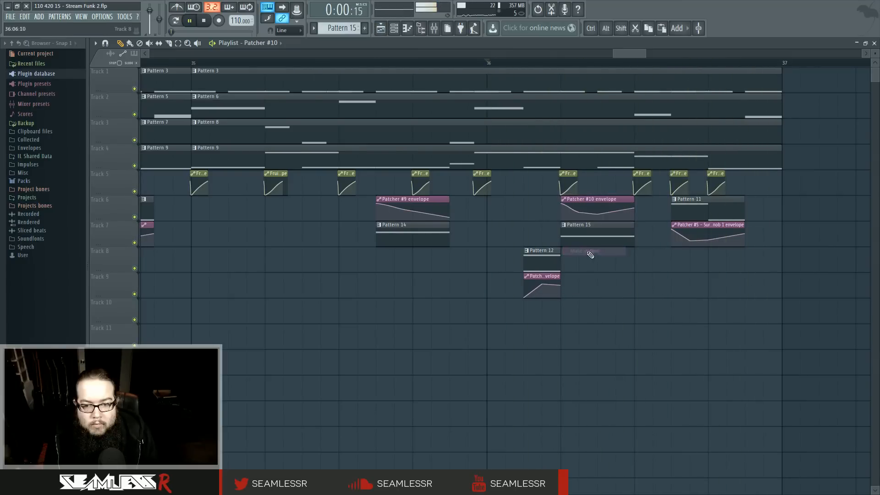
key("space")
left_click(564, 225)
double_click(586, 246)
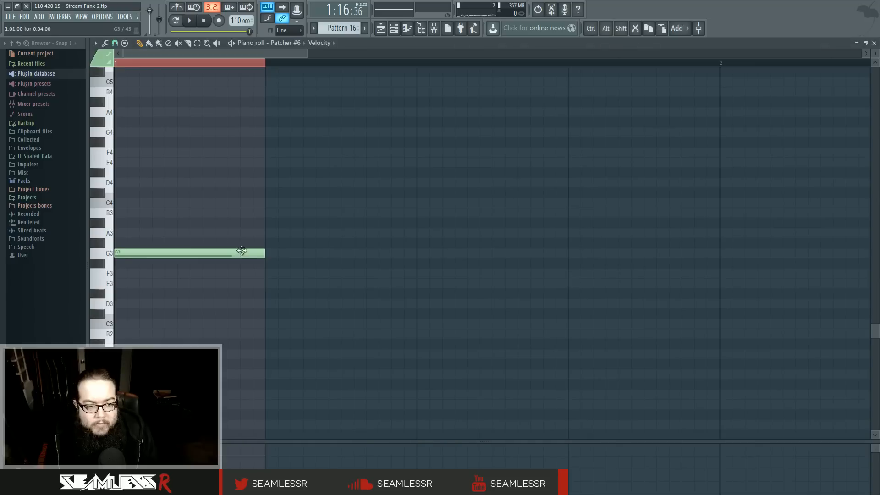
Put the G2 slide note back into the original Pattern 15 in bar 34
left_click(381, 29)
scroll(370, 261, "left", 5)
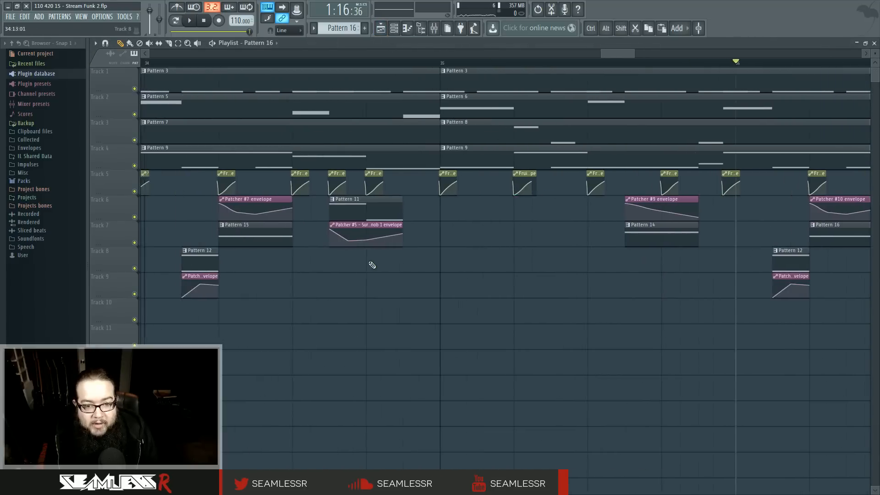
double_click(377, 235)
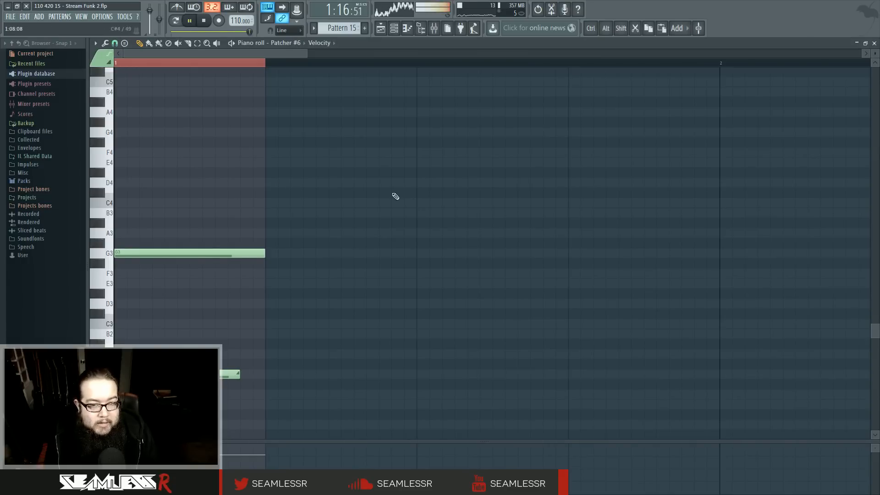
left_click(381, 28)
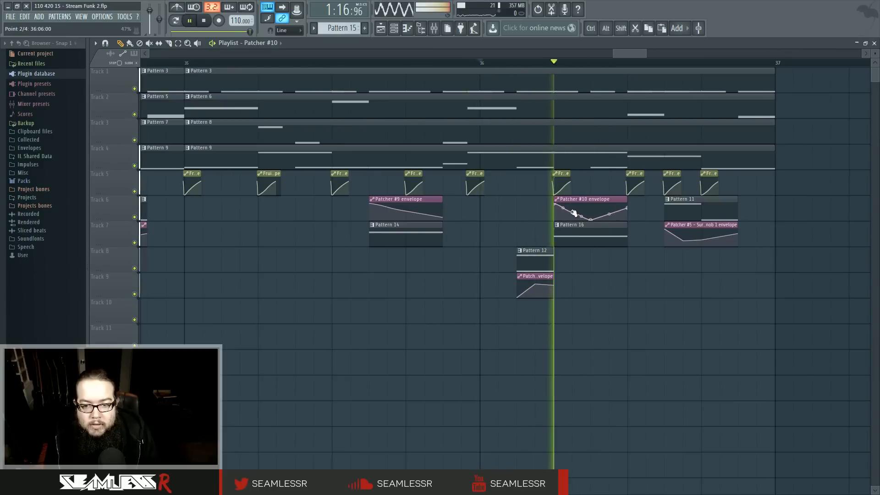
Reshape the Patcher #10 envelope in bar 36 into two peaks that start and end at minimum
key("space")
key("space")
left_click_drag(627, 208, 627, 221)
key("space")
key("space")
Shorten the G3 note in Pattern 16 to two steps and add a two-step G4 note right after it
left_click(573, 234)
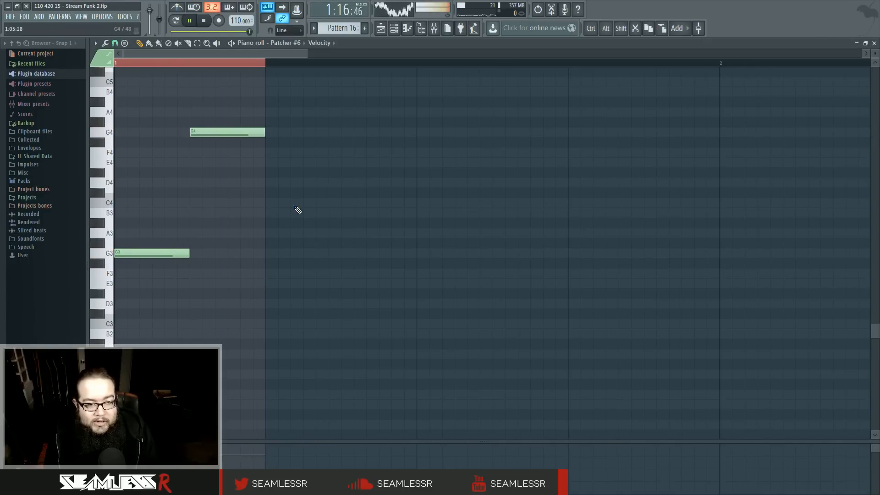
left_click(383, 29)
Play back the varied bars 35 and 36 to check how they follow the first two bars
key("space")
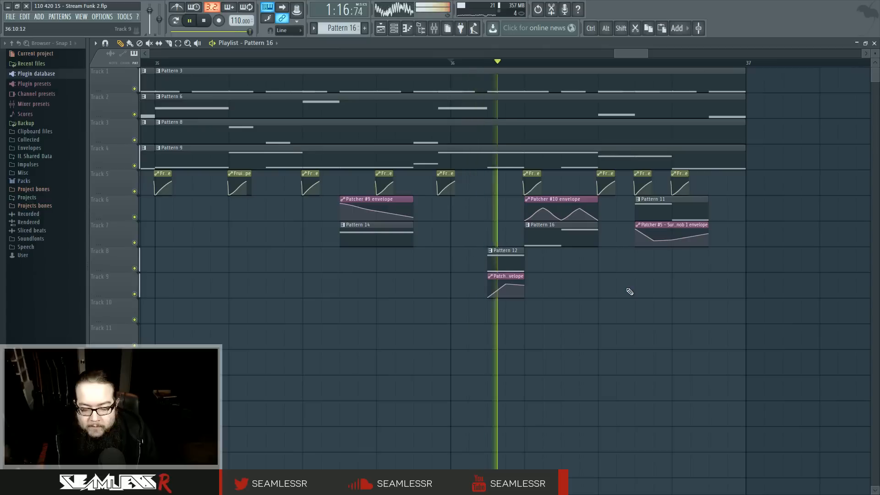
key("space")
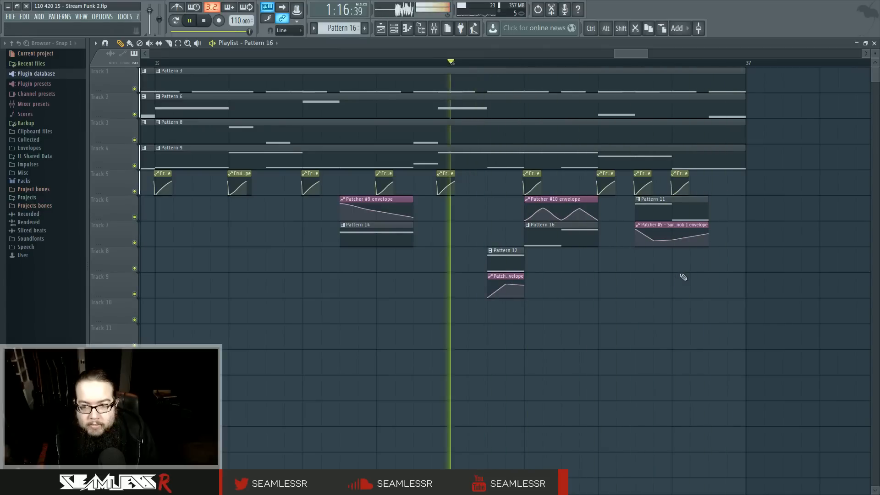
scroll(678, 274, "down", 3)
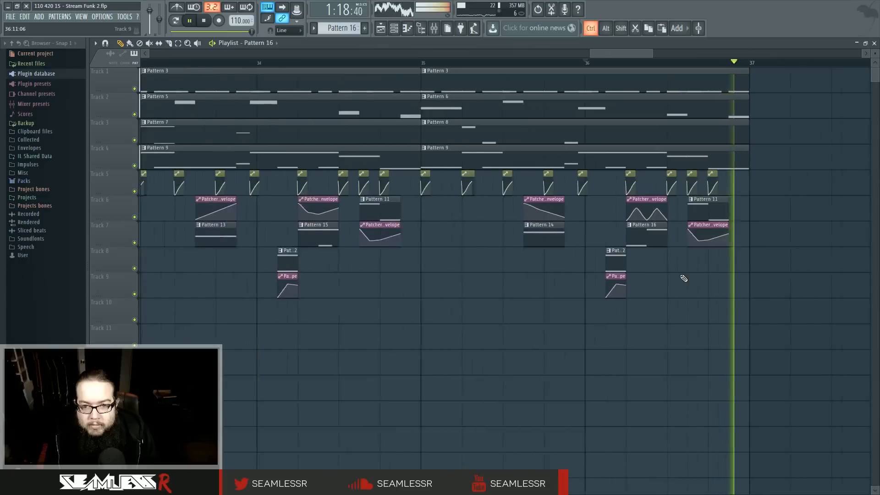
key("space")
scroll(744, 315, "right", 2)
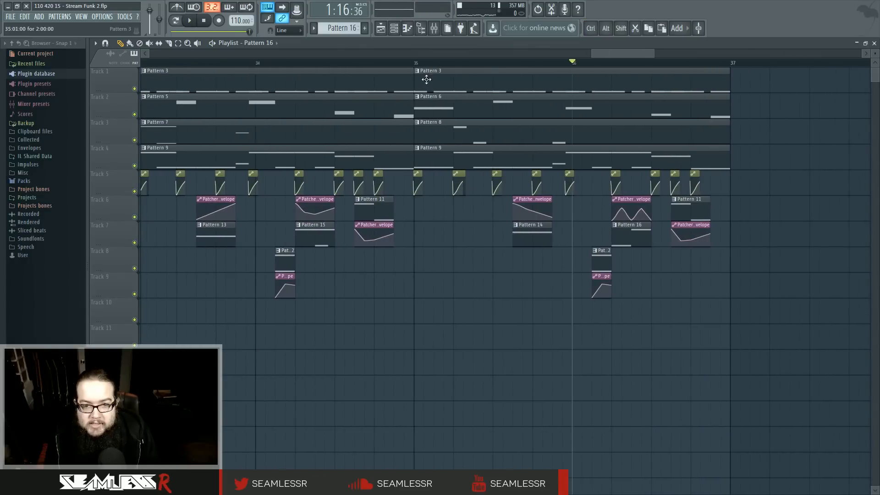
key("space")
scroll(505, 159, "up", 2)
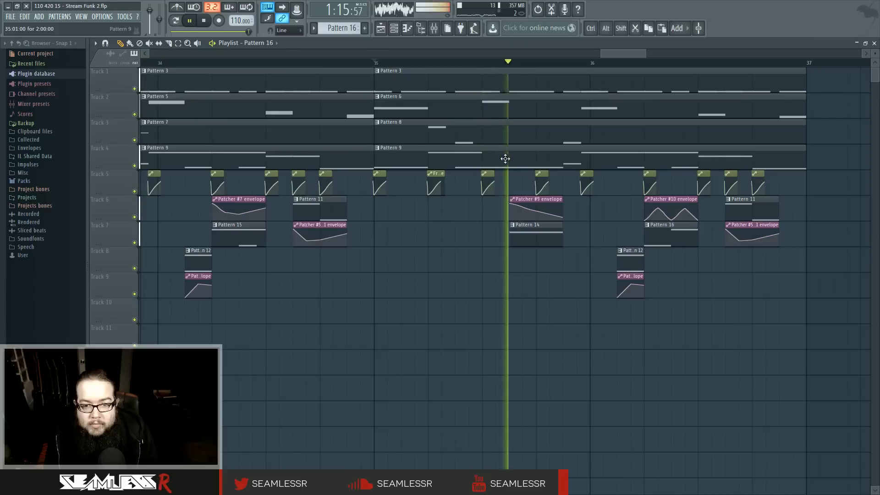
Make the Pattern 9 clip starting at bar 35 unique and open its Harmor notes in the piano roll
left_click(378, 148)
left_click(395, 199)
key("space")
double_click(429, 152)
key("space")
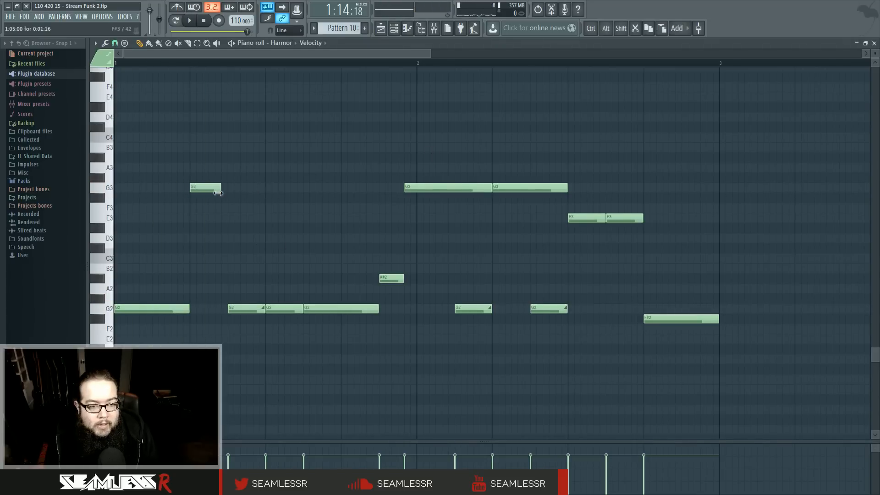
In bar 1 of Pattern 10, replace the G2 slide note with a short A#2 and raise the next two G2 notes to A#2
left_click_drag(258, 280, 252, 281)
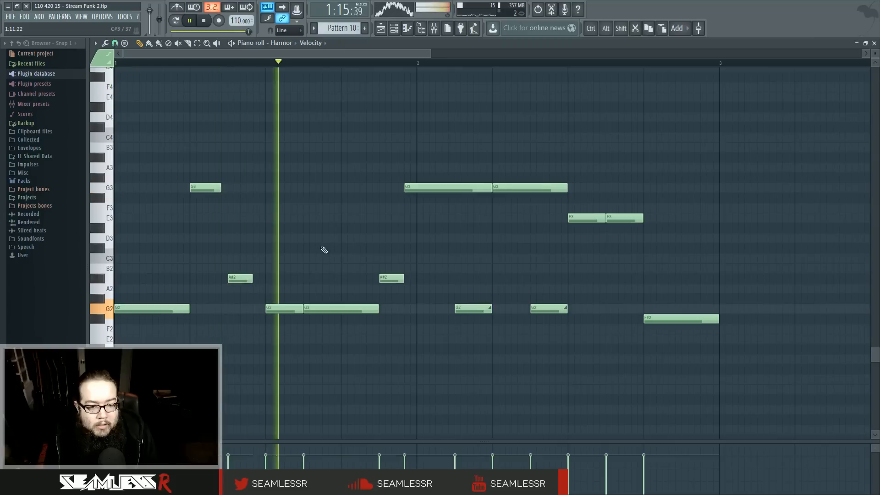
left_click_drag(285, 298, 285, 278)
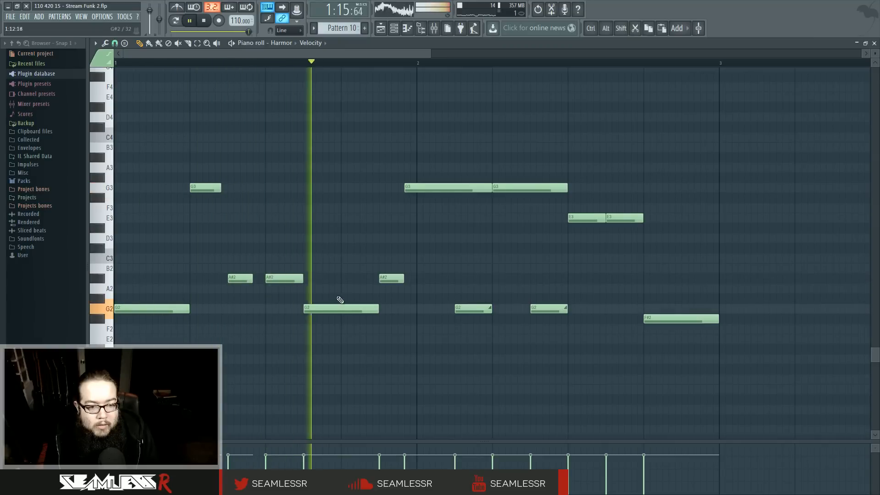
left_click_drag(340, 301, 340, 149)
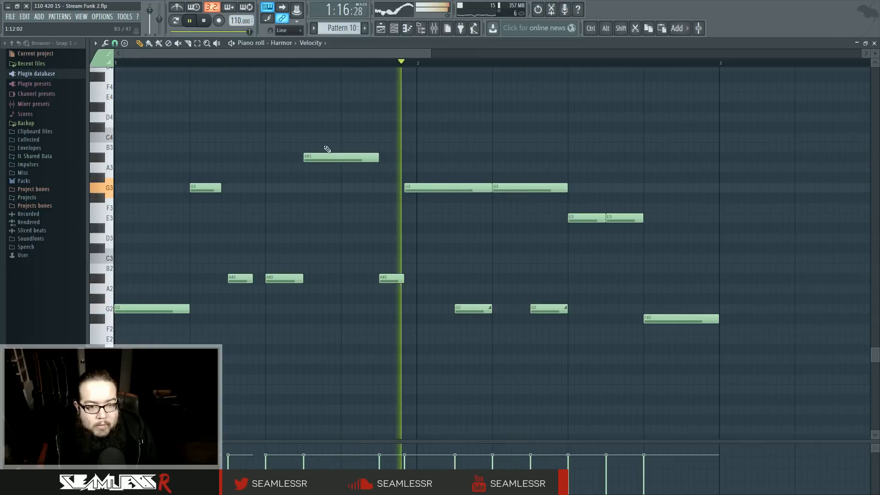
left_click_drag(327, 148, 318, 258)
key("space")
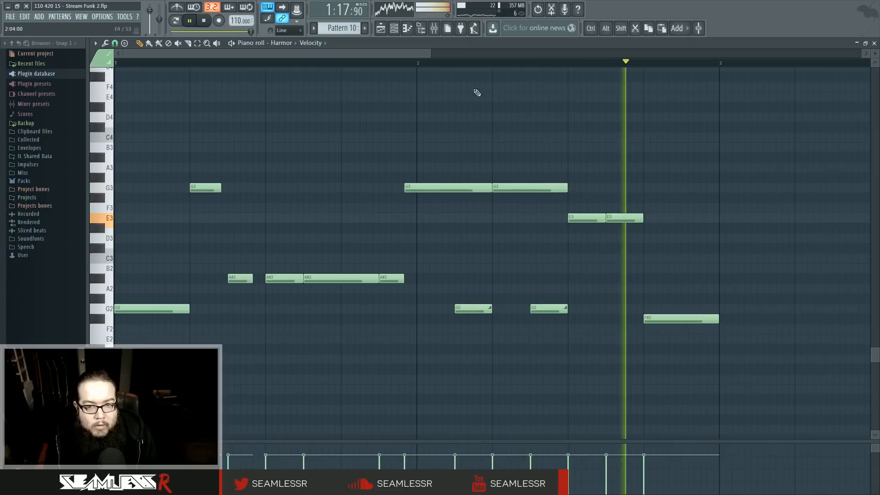
Delete the second G2 slide note in bar 2 and replace the second G3 with a G2 followed by a shorter G3
right_click(554, 308)
key("space")
key("space")
left_click_drag(565, 192, 518, 308)
left_click(543, 188)
key("space")
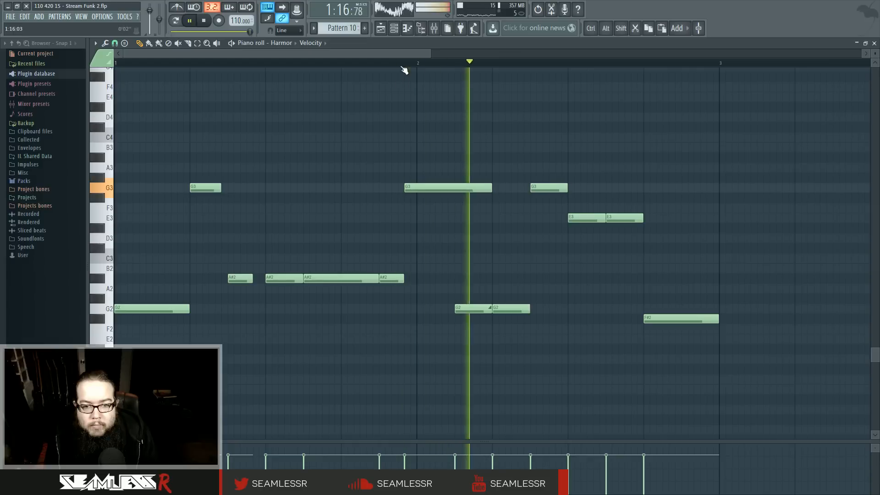
Play back the four-bar loop from bar 33 to check how the varied Pattern 10 fits bars 35 and 36
key("F5")
key("space")
key("space")
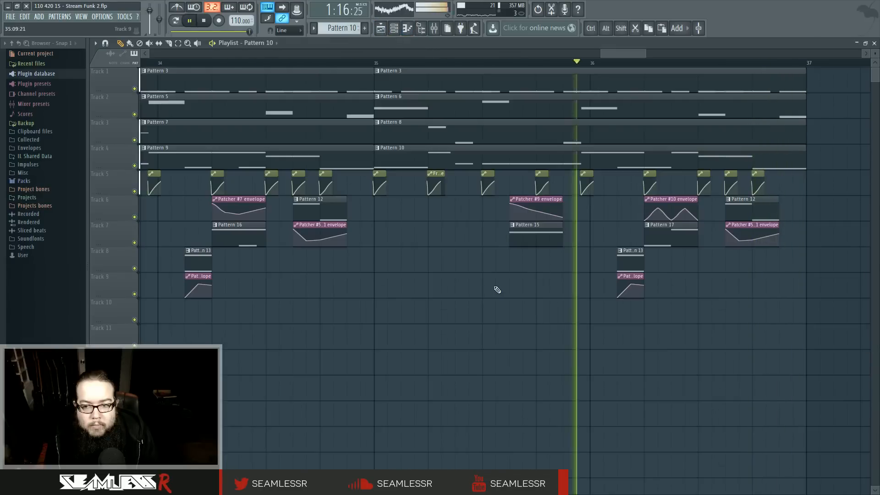
key("space")
key("space")
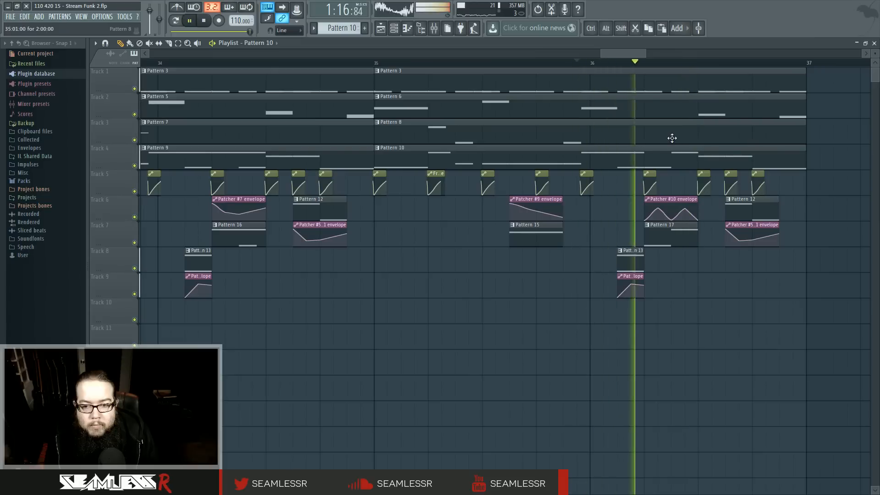
key("space")
key("space")
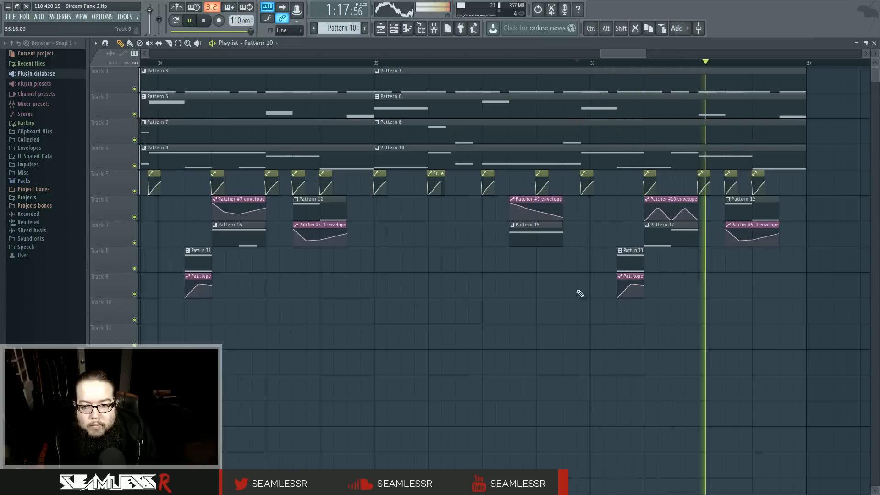
scroll(596, 296, "down", 3)
left_click(328, 63)
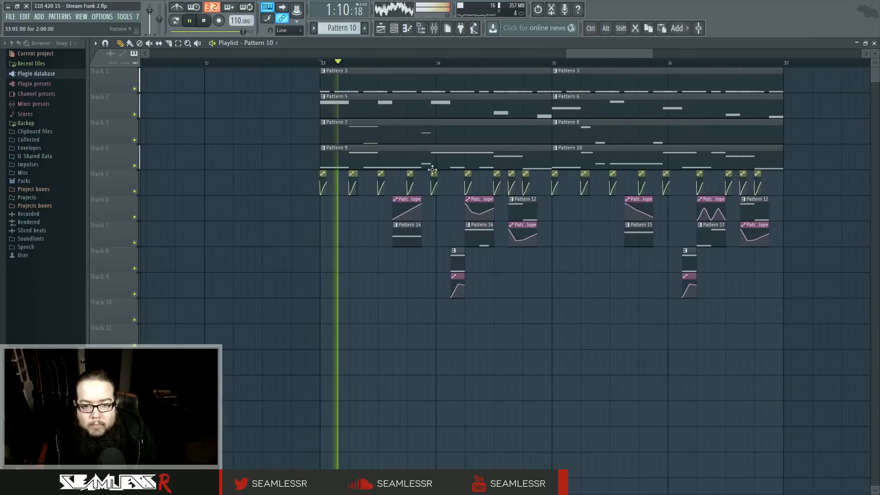
left_click_drag(583, 297, 520, 336)
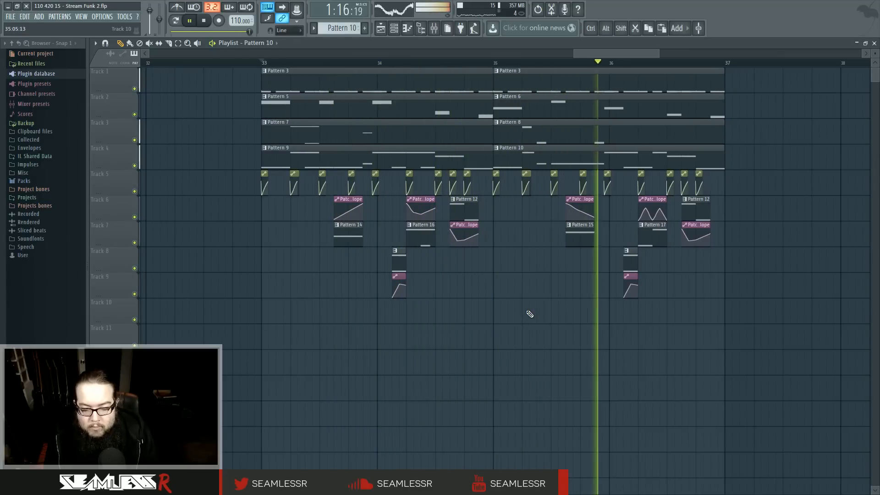
key("space")
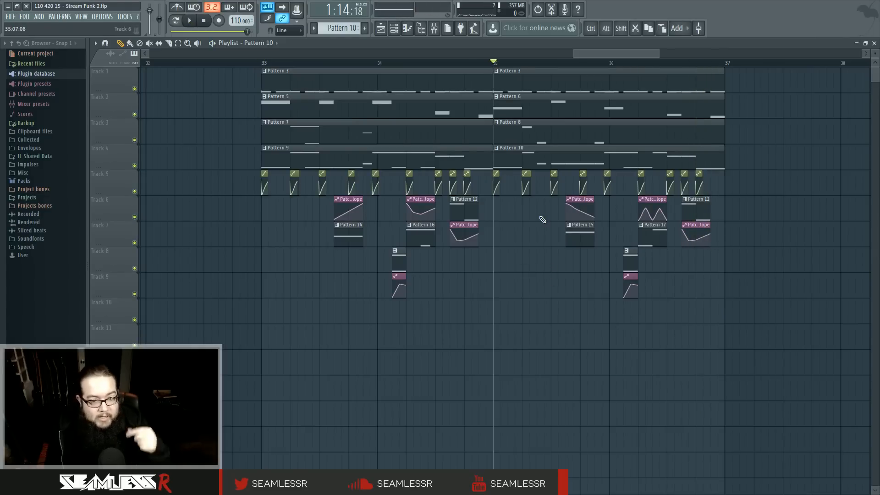
scroll(543, 220, "up", 3)
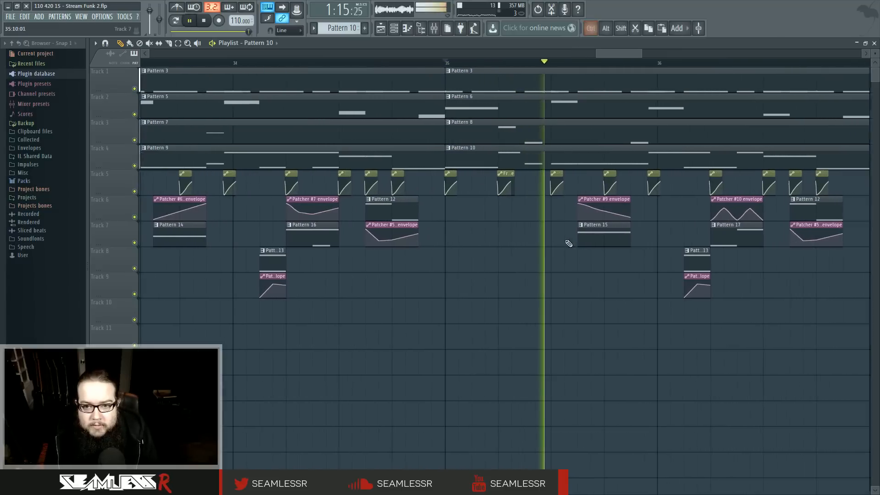
key("space")
scroll(455, 134, "down", 1)
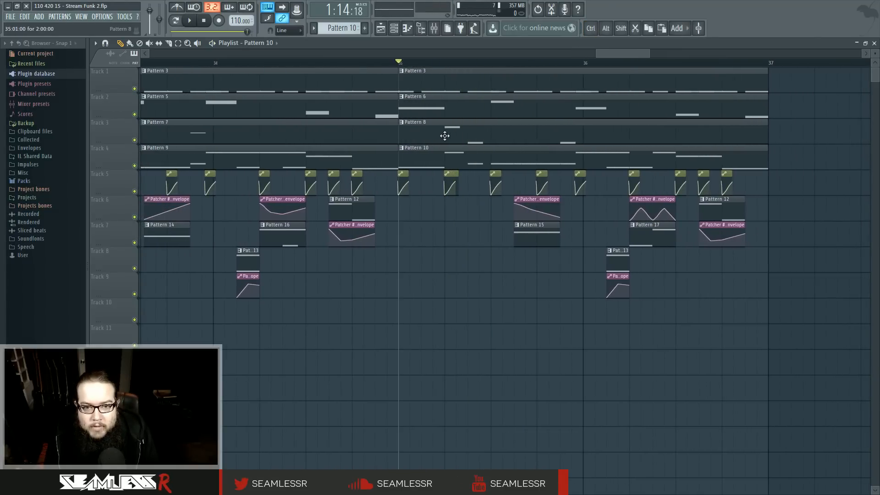
Replace the second hit in Pattern 8 with short G2 and A#1 notes, and its counterpart in Pattern 10 with short G3 and A#2 notes
double_click(446, 136)
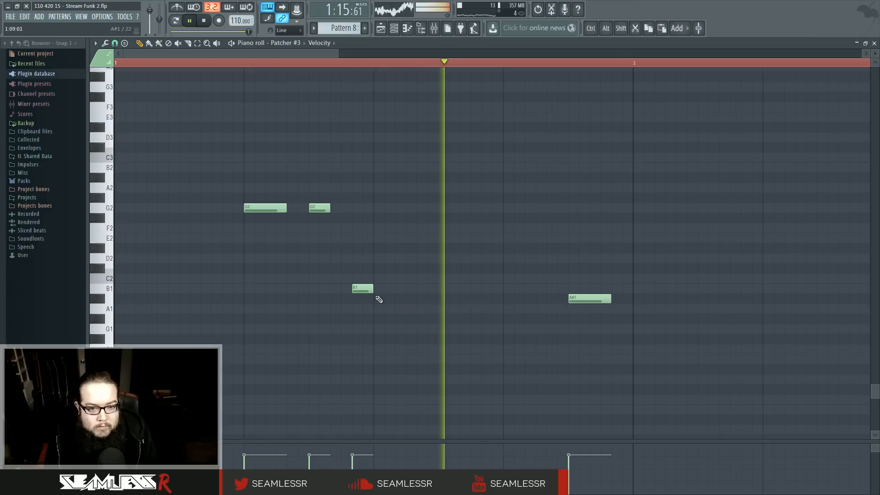
left_click_drag(362, 288, 363, 299)
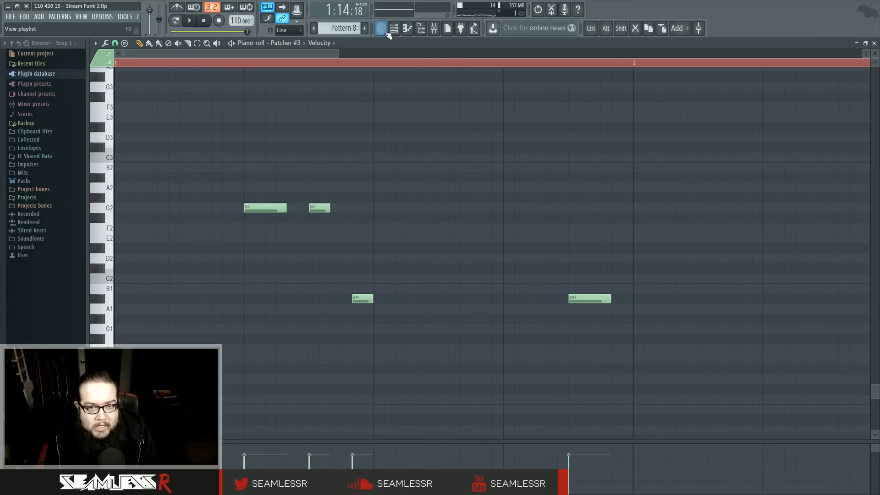
left_click(385, 31)
double_click(462, 155)
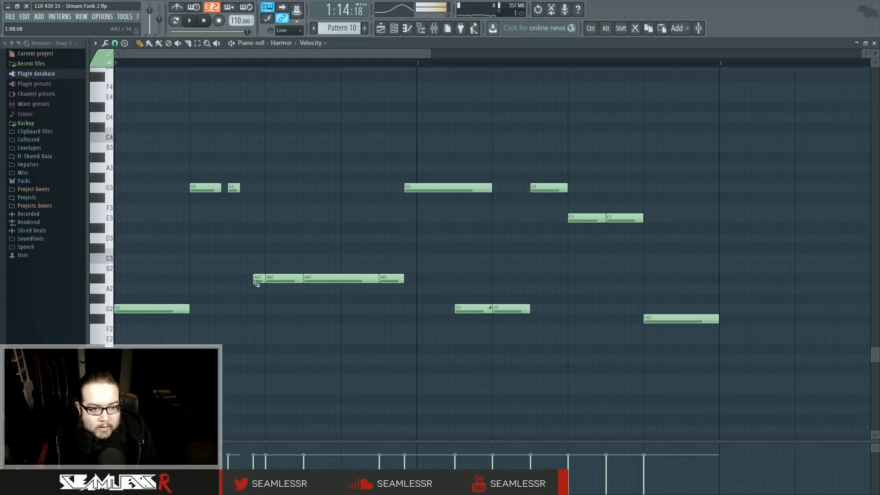
key("F5")
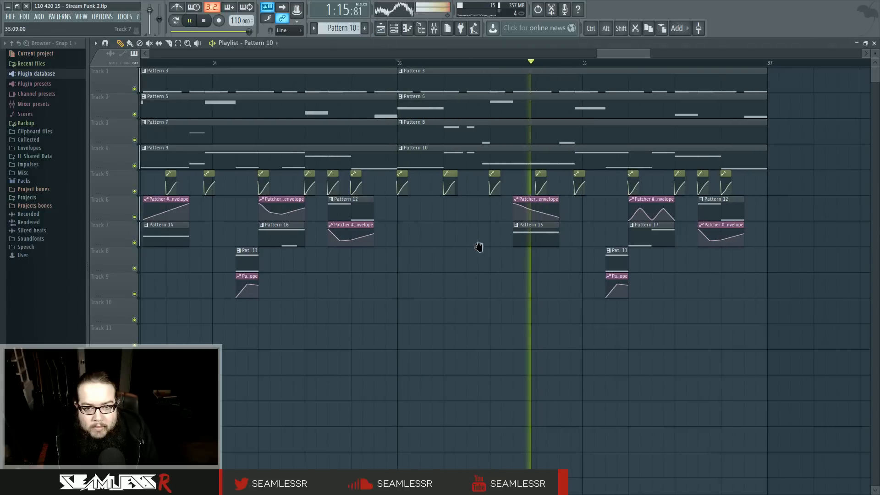
Add a short C5 kick note directly before the beat 3 kick in bar 1 of Pattern 3
scroll(475, 265, "up", 2, "ctrl")
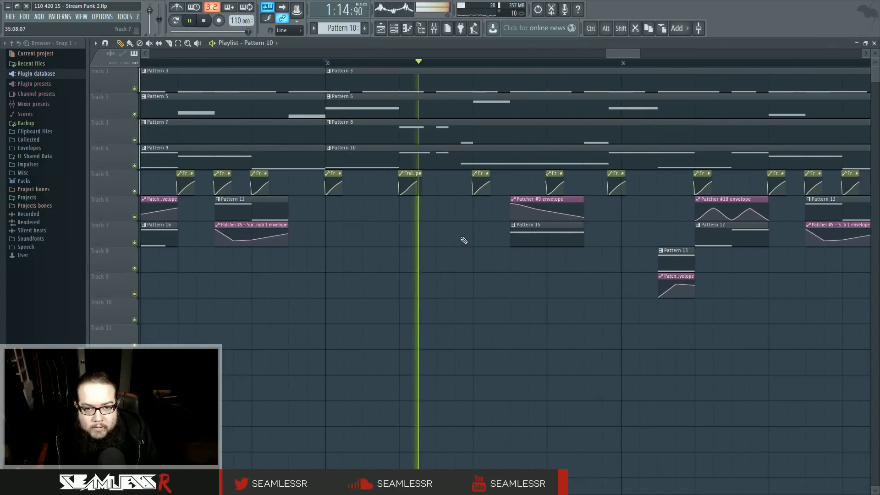
double_click(348, 81)
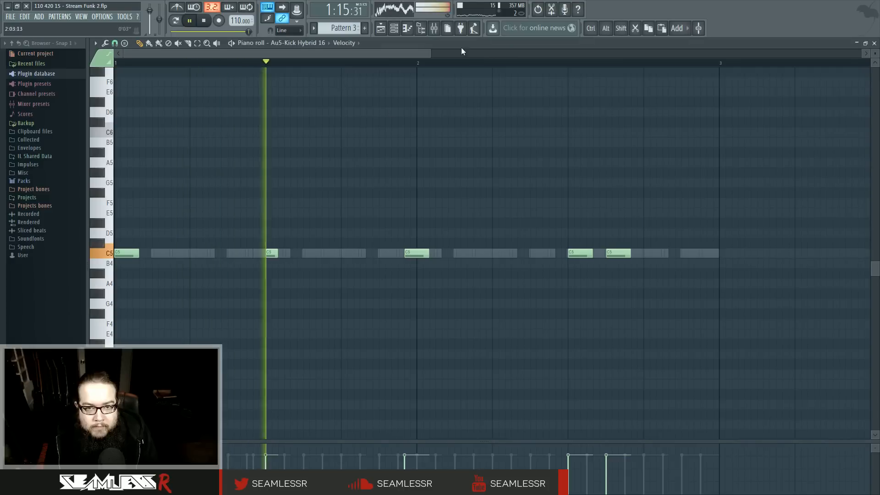
left_click(394, 28)
key("F5")
left_click(471, 306)
key("space")
left_click(258, 253)
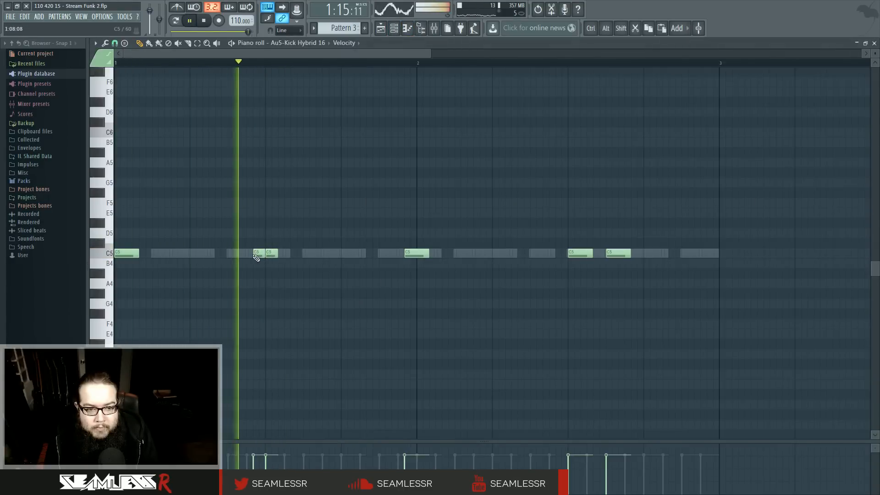
Place a Fruity Balance side volume envelope clip on Track 6 in bar 35, aligned with the added kick
left_click(381, 28)
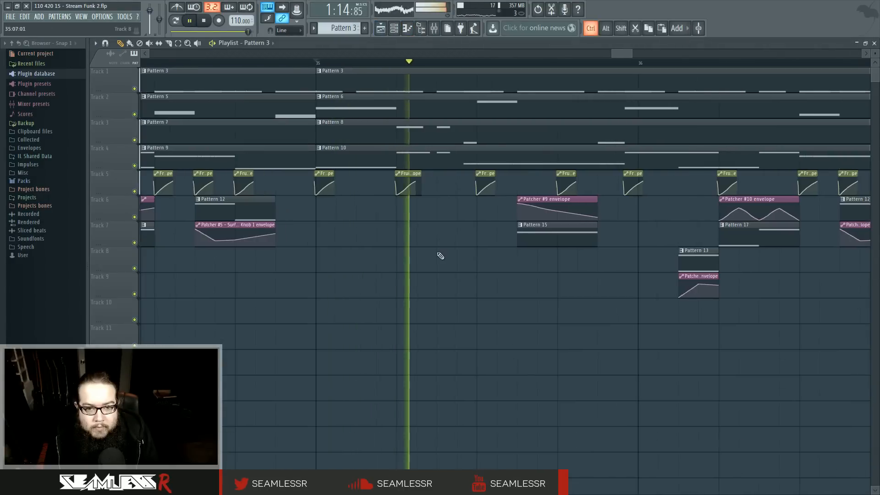
scroll(507, 208, "up", 4)
key("space")
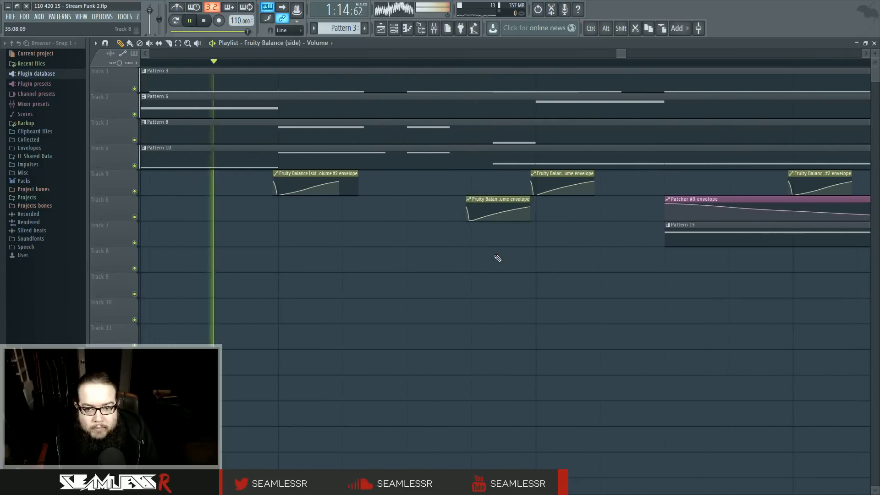
scroll(498, 257, "down", 4)
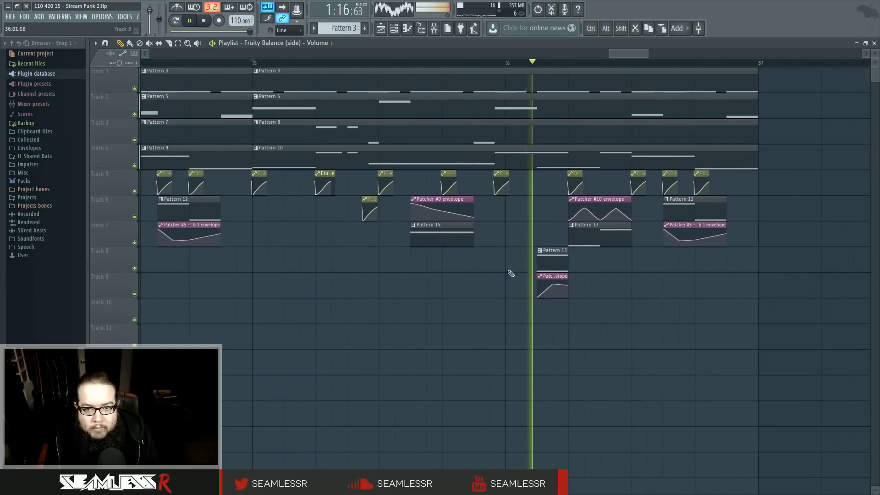
scroll(550, 230, "right", 1)
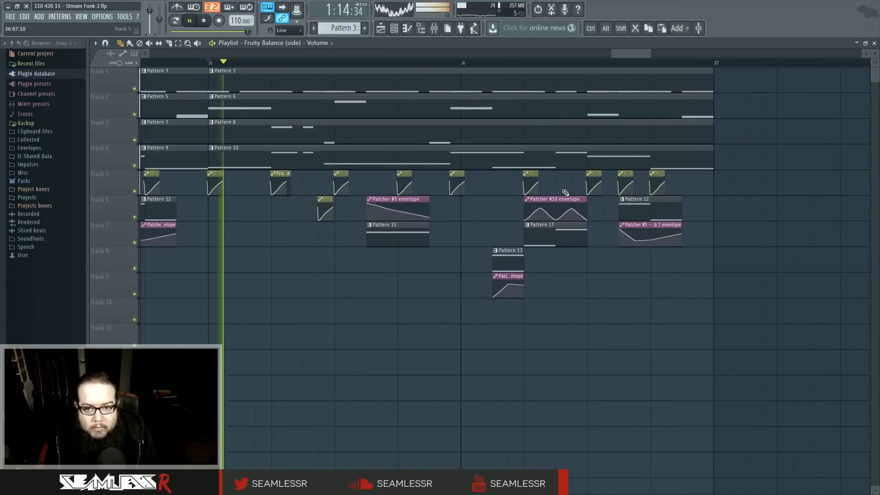
Check the Pattern 3 kick and snare timing and add a Fruity Balance #2 envelope on Track 5 midway through bar 36's Patcher #10 envelope
double_click(442, 76)
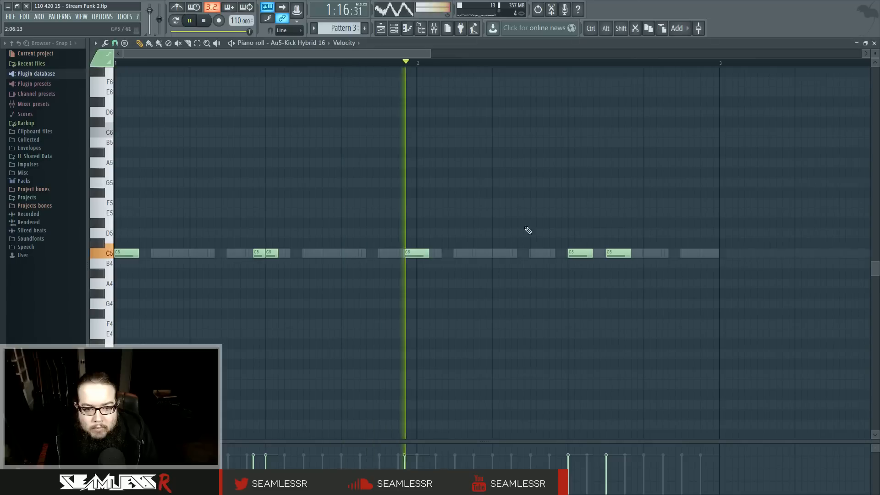
left_click(400, 33)
left_click(592, 330)
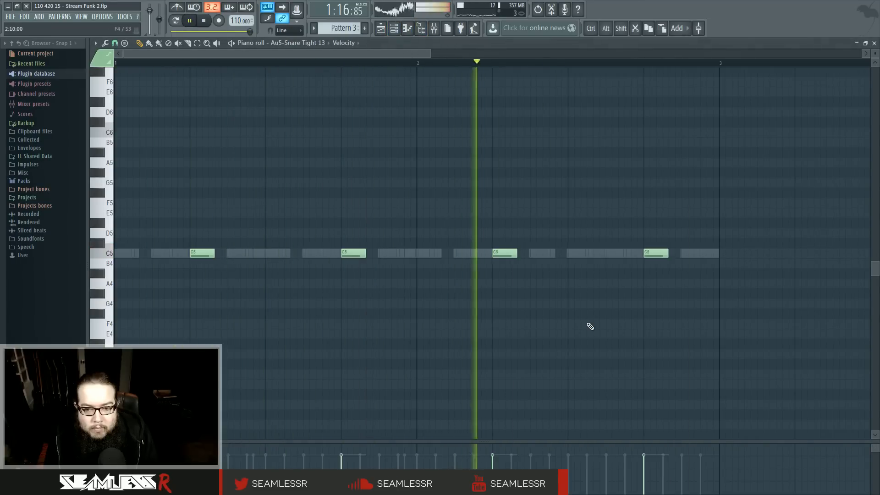
key("F5")
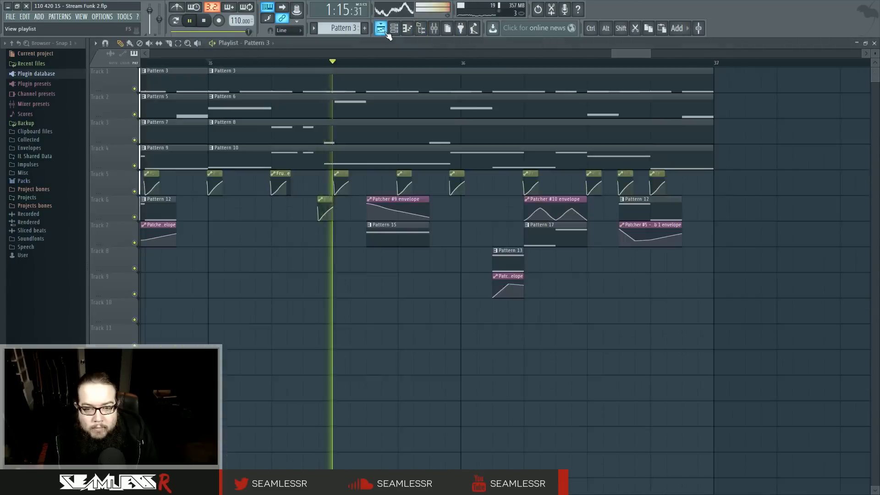
left_click(495, 174)
left_click(539, 181)
scroll(540, 184, "up", 3)
left_click_drag(527, 175, 525, 175)
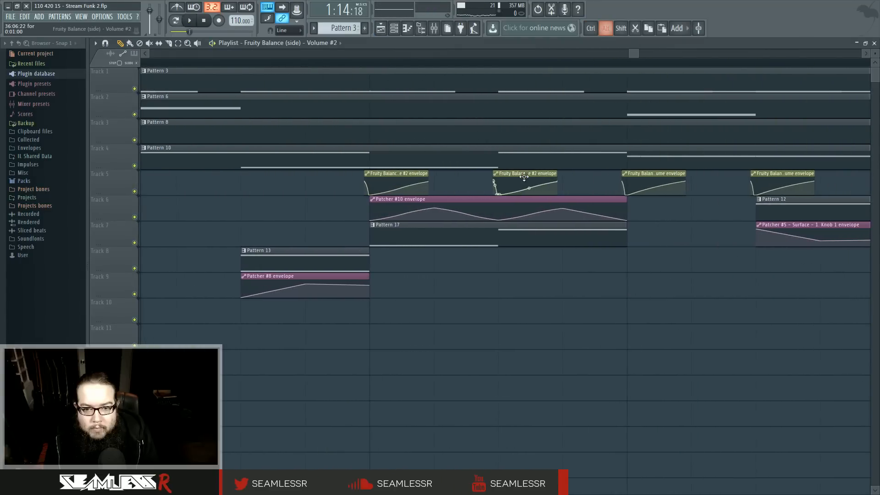
scroll(527, 284, "down", 4)
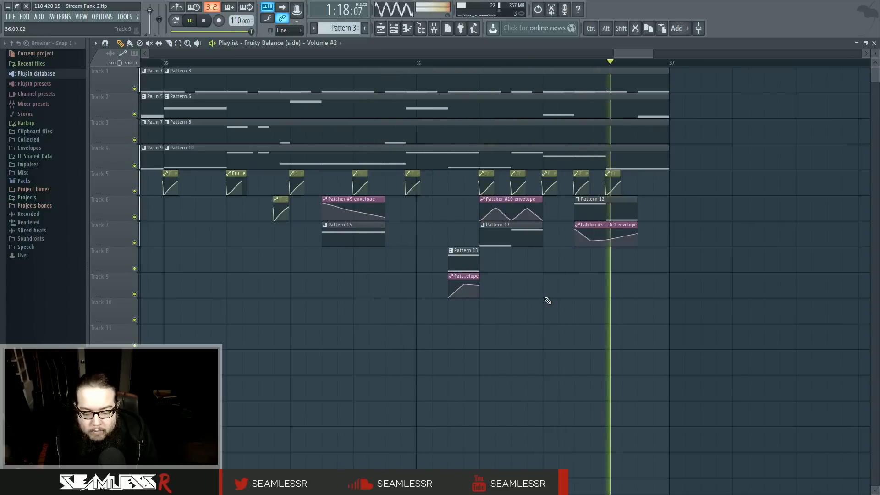
Play back the second half of bar 36 to check the ducking against the last notes
key("space")
key("space")
left_click(541, 63)
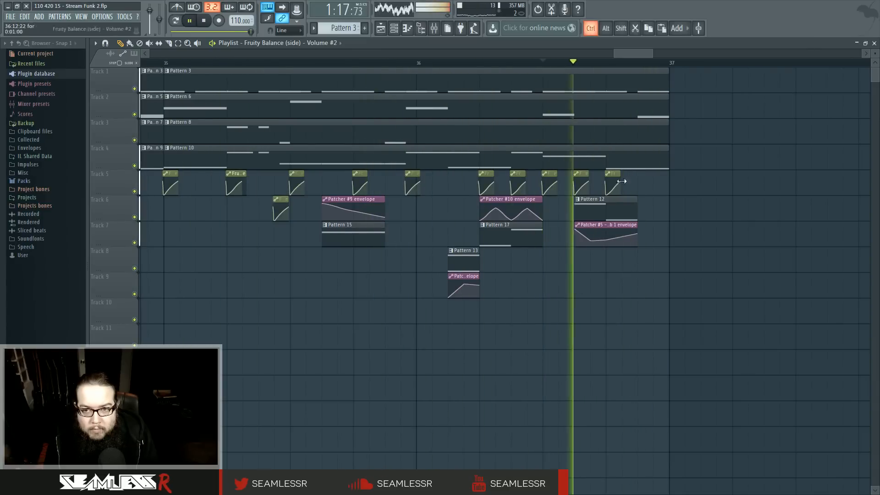
scroll(619, 181, "up", 3)
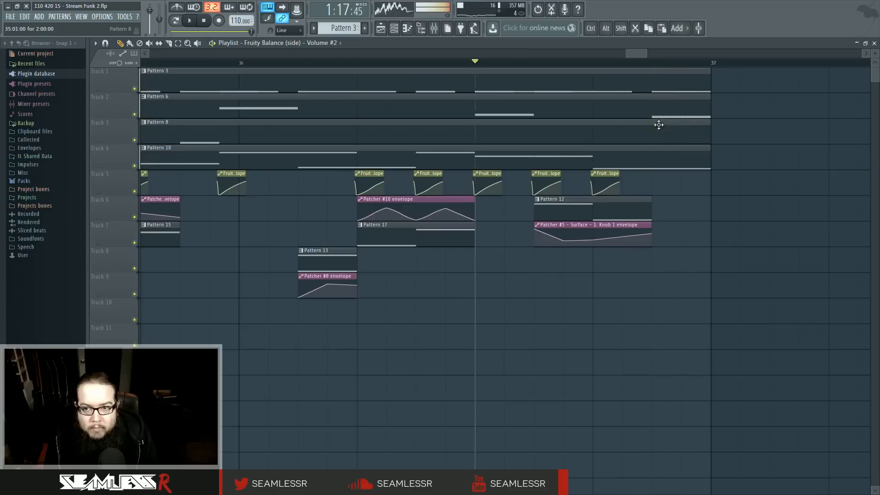
scroll(651, 122, "down", 2)
Add a short C5 kick note at the very end of bar 2 in Pattern 3
double_click(655, 88)
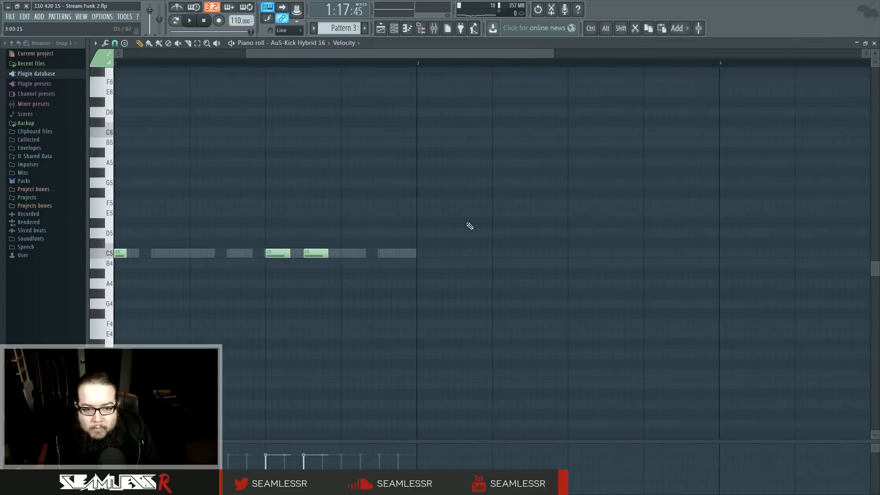
left_click(396, 32)
left_click(658, 307)
left_click(663, 311)
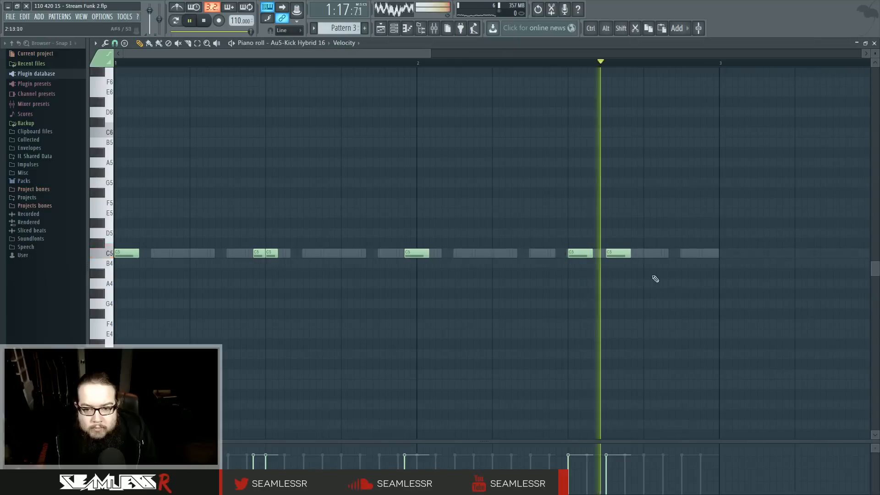
left_click_drag(619, 266, 480, 269)
scroll(560, 271, "up", 2)
left_click(576, 257)
left_click_drag(584, 264, 588, 259)
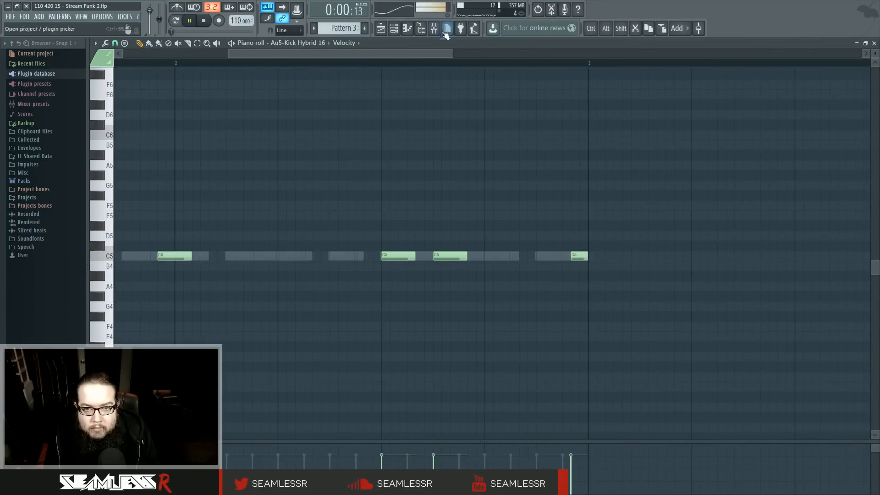
In Pattern 6, replace the final D#3 bass note of bar 2 with two shorter D#3 notes separated by a small gap
left_click(381, 28)
left_click(383, 259)
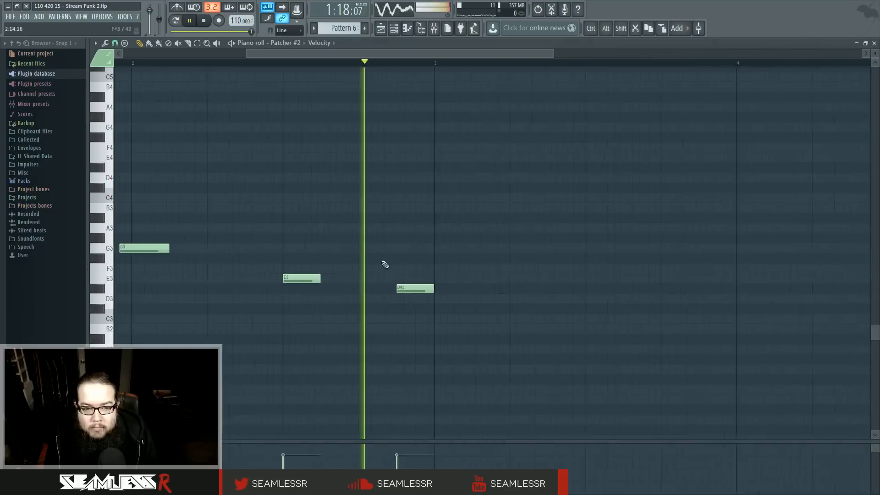
key("space")
left_click(407, 290)
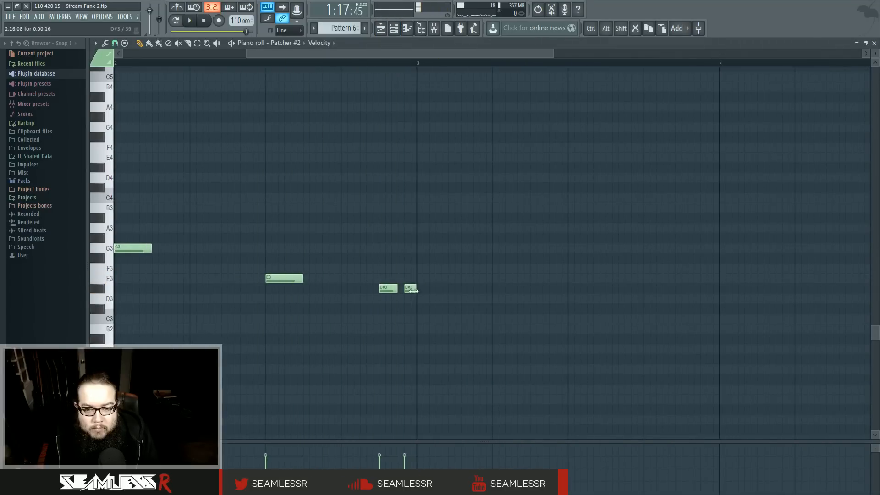
Play back the end of bar 36 and set the playback selection to cover bars 33 through 36
key("F5")
key("space")
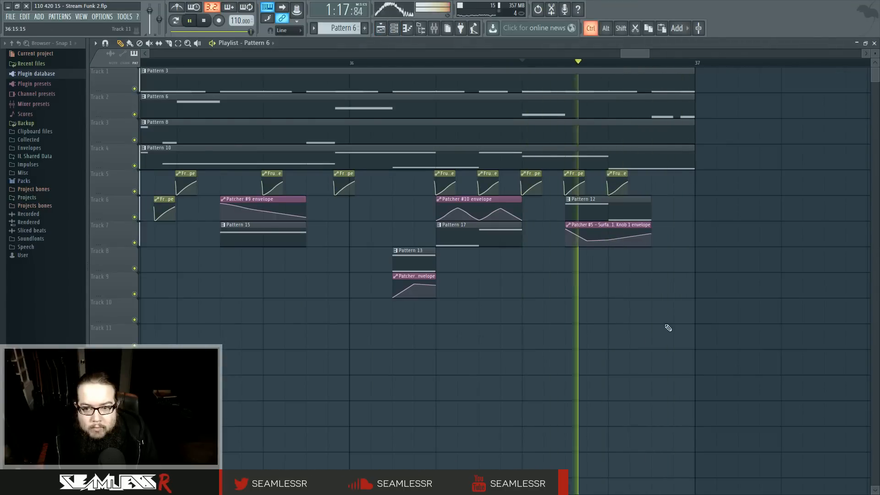
scroll(667, 327, "down", 4)
key("space")
left_click_drag(279, 64, 669, 78)
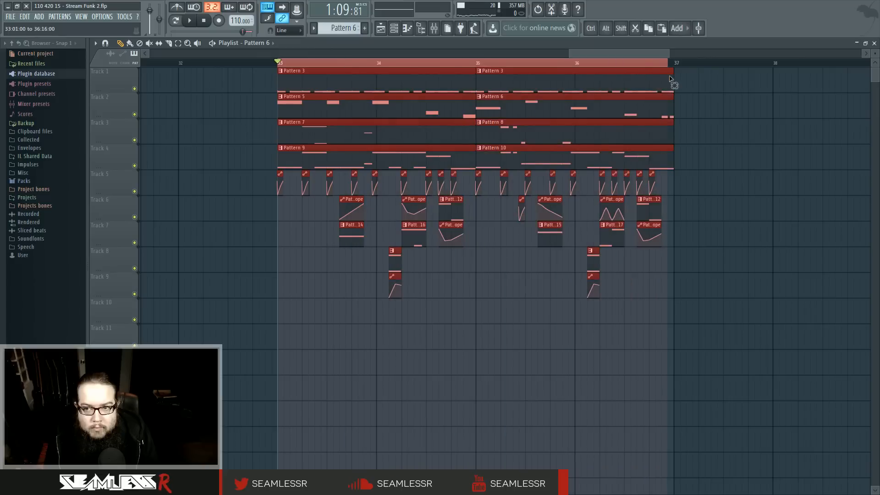
left_click(718, 182, "ctrl")
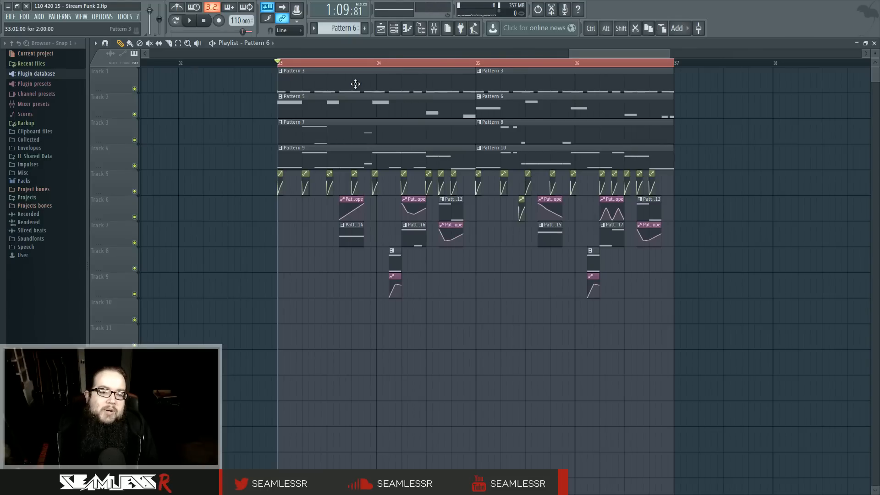
Make the bar 33 Pattern 3 clip unique and delete its extra kicks just before the middle of bar 1 and at the end of bar 2
left_click(280, 71)
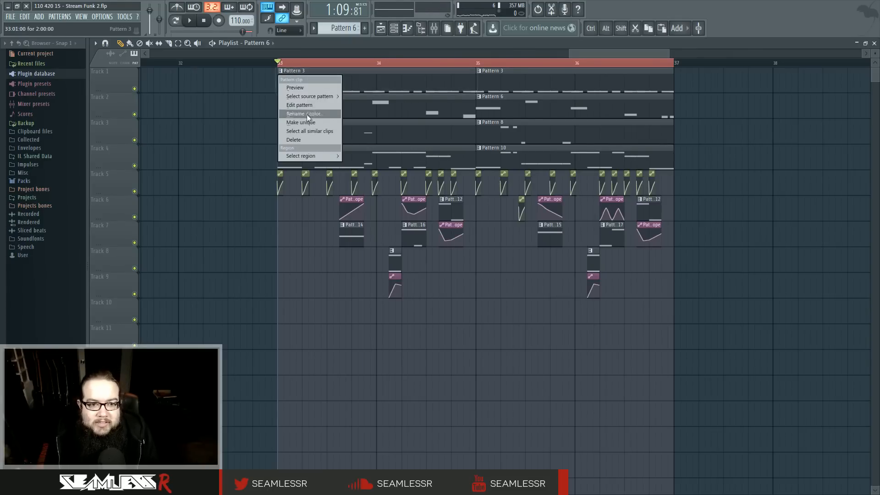
double_click(324, 81)
scroll(330, 169, "down", 3)
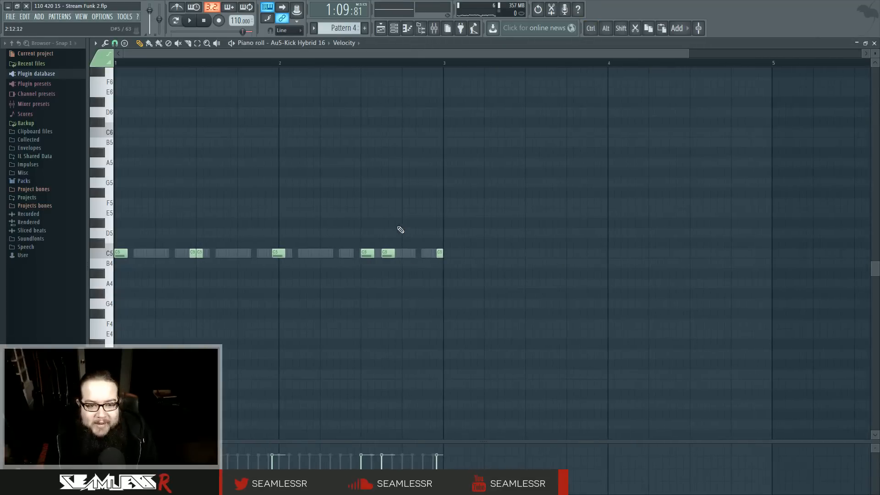
scroll(396, 233, "up", 2)
right_click(392, 253)
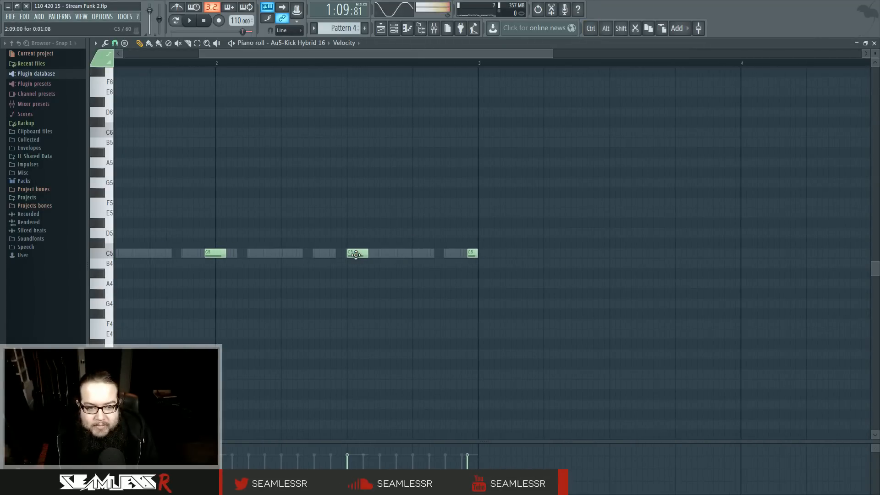
left_click_drag(387, 254, 592, 300)
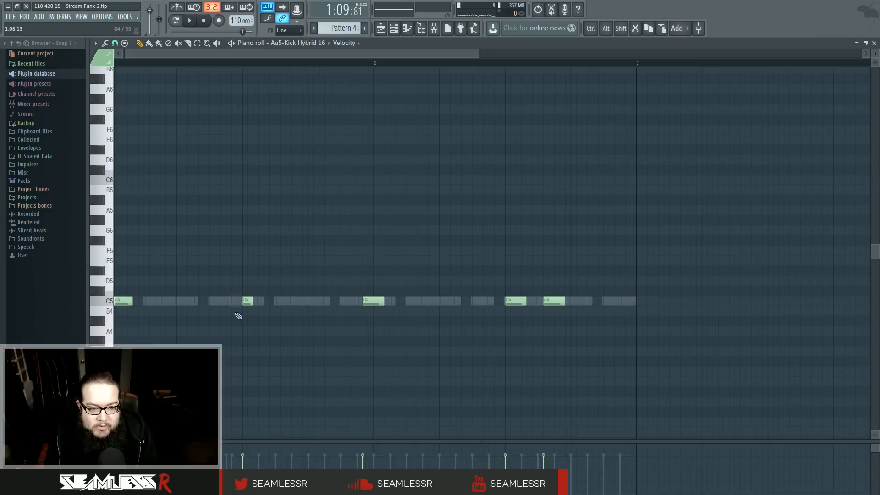
Check the snare and kick notes in Pattern 4 while playing back the arrangement from bar 34
left_click(394, 29)
left_click(572, 320)
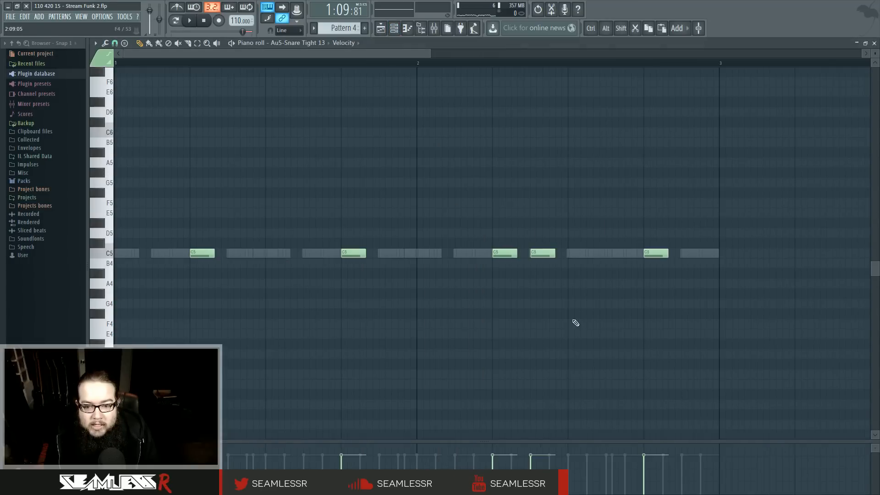
left_click(407, 30)
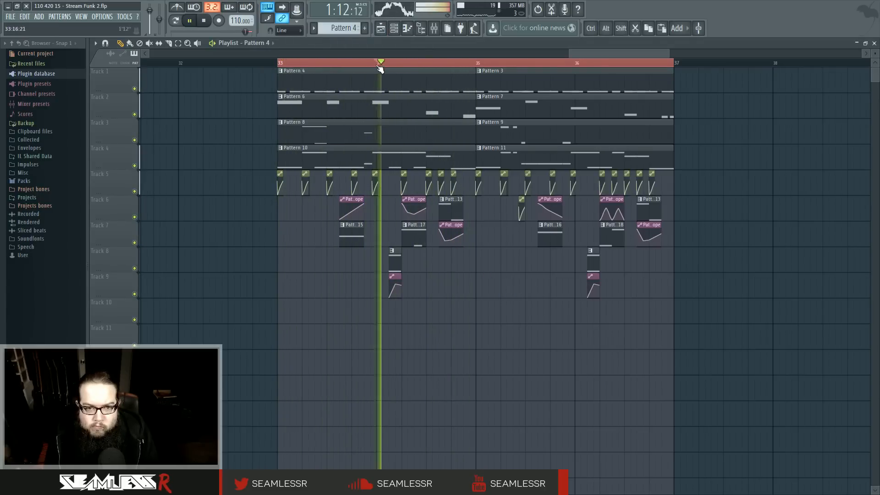
double_click(430, 83)
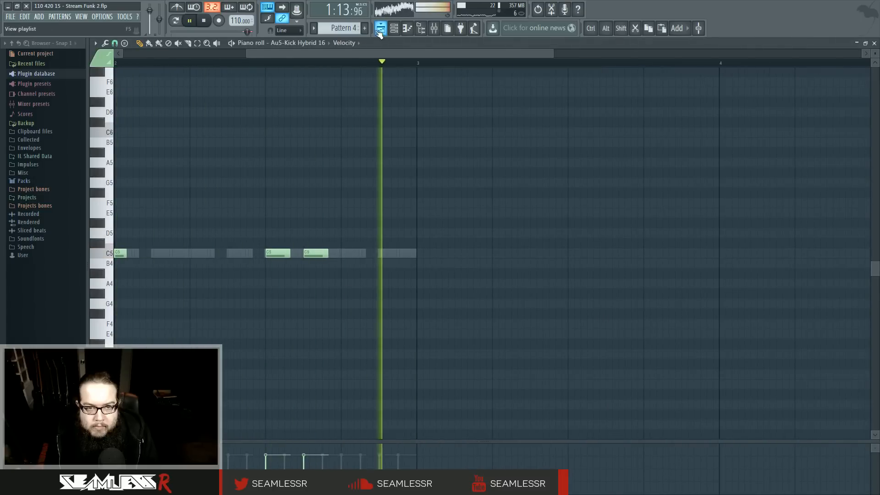
key("F5")
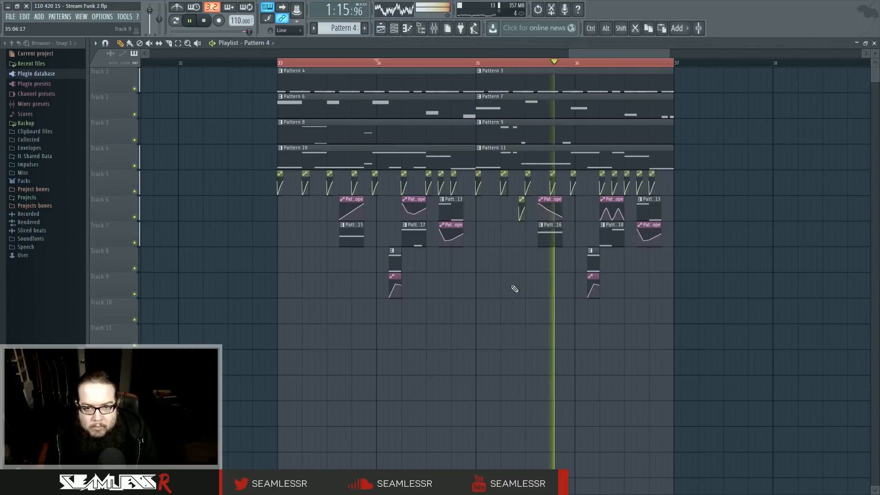
Play from bar 35 and add a short D#2 note between the second G2 and the first A#1 in Pattern 9
left_click(478, 64)
scroll(526, 180, "up", 4)
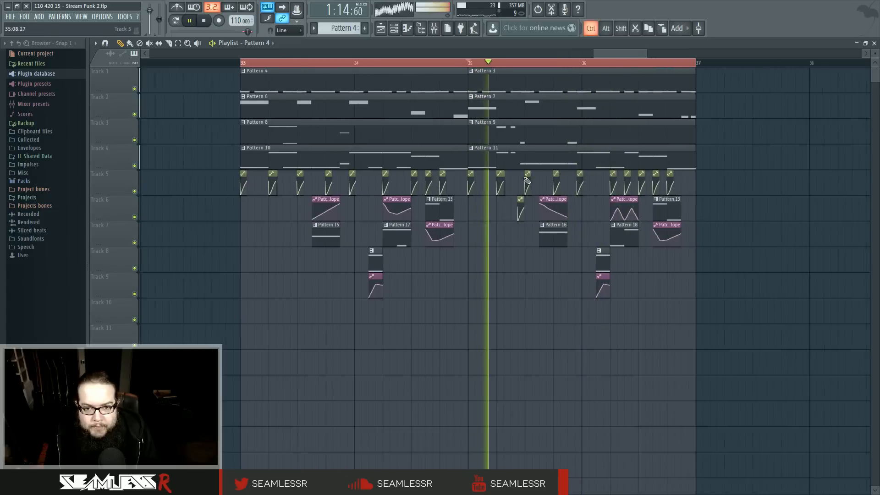
double_click(497, 138)
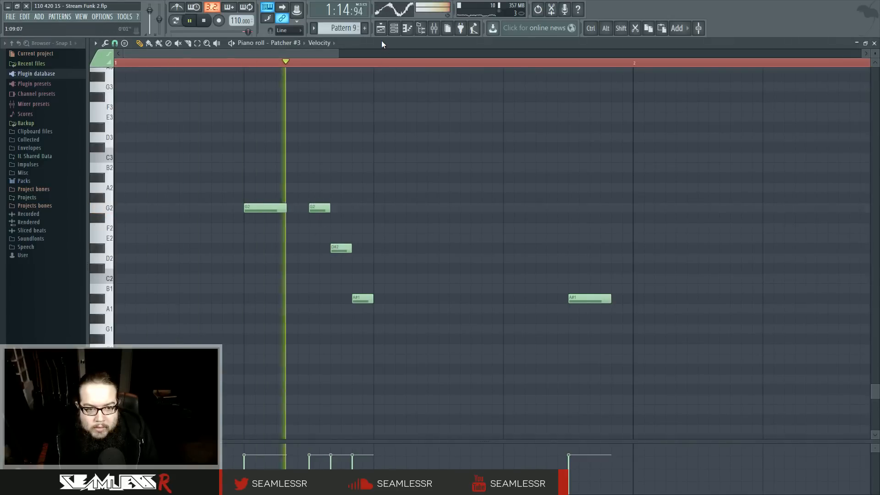
Play Pattern 9 on its own in pattern mode, starting from its first G2 note
left_click(202, 19)
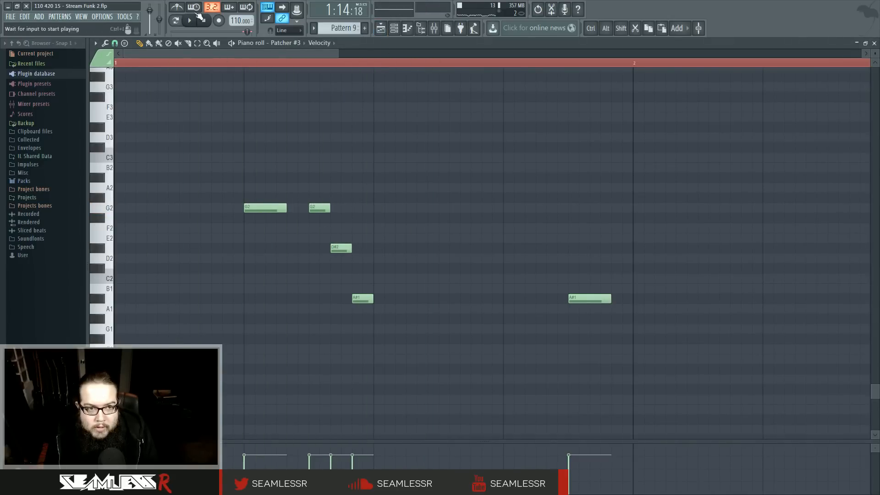
left_click(175, 20)
key("space")
left_click(250, 63)
key("space")
key("space")
key("space")
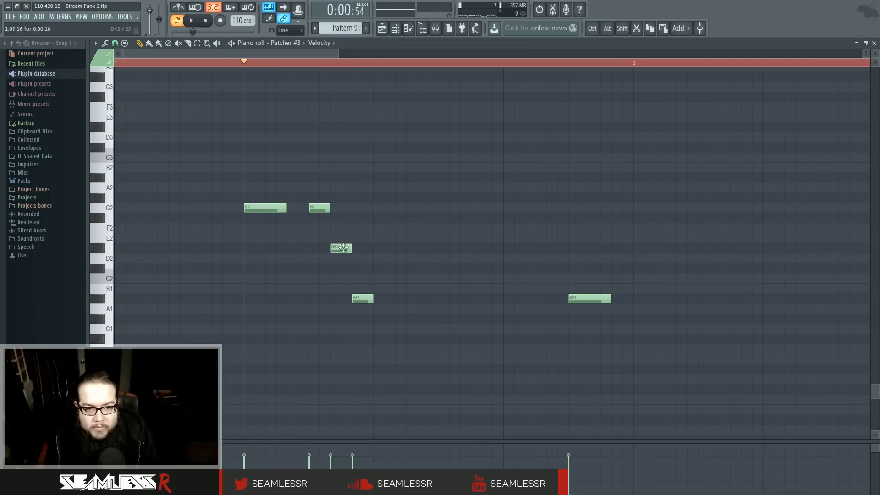
key("space")
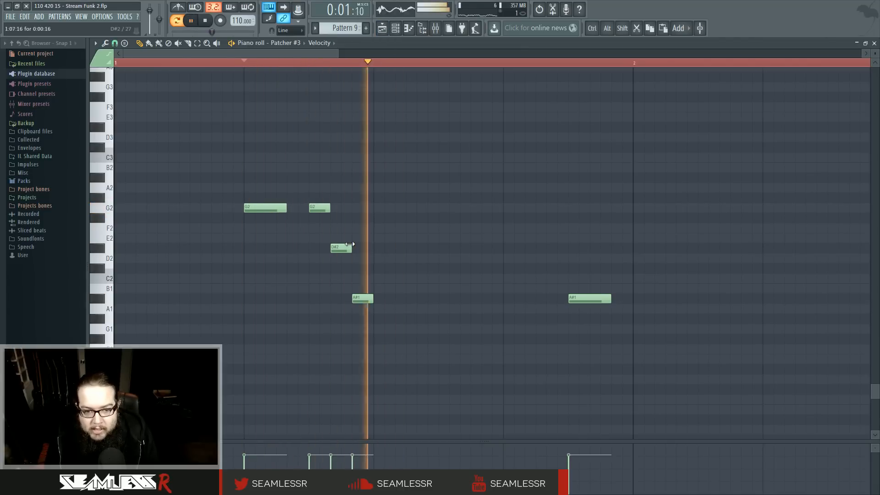
Fill the gap between the second G3 and first A#2 in Pattern 11 with a note matching Pattern 9's D#2, and return to song mode
left_click(382, 28)
double_click(497, 163)
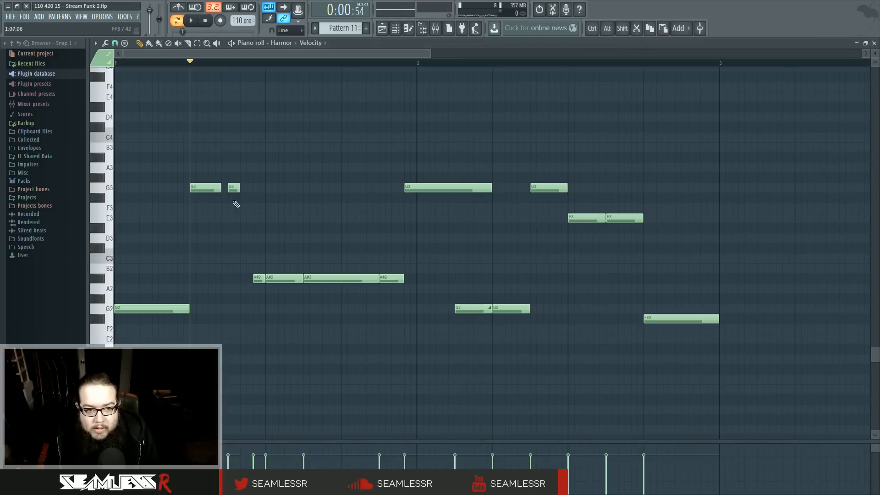
key("space")
left_click(383, 29)
key("l")
key("space")
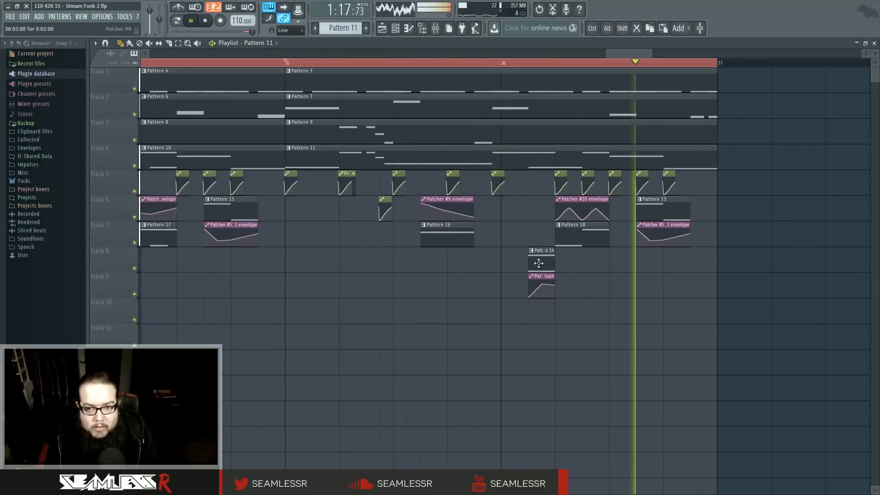
Play back bar 36 and the looped four-bar section to check the edited bass and kick parts
left_click(503, 63)
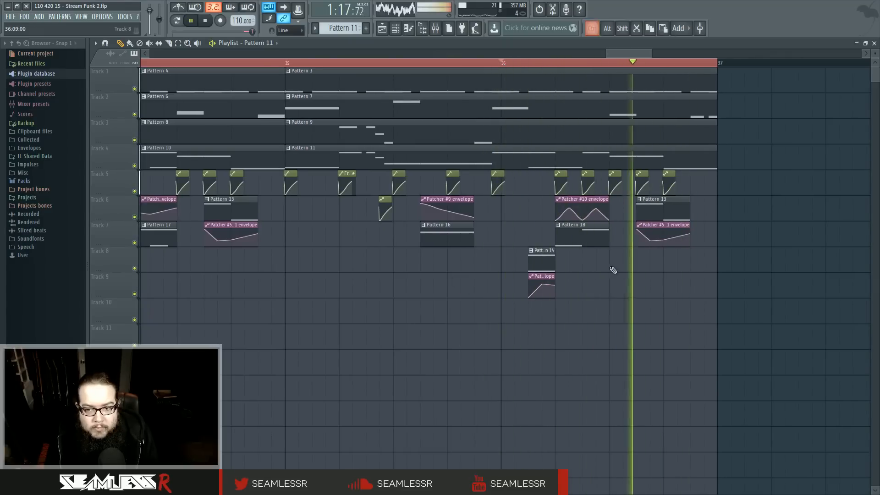
scroll(612, 271, "up", 3)
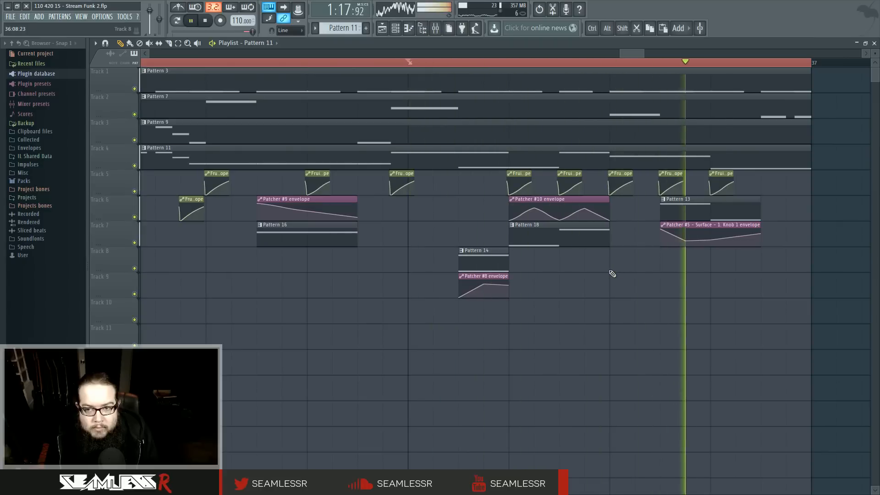
scroll(613, 274, "down", 5)
scroll(612, 274, "down", 1)
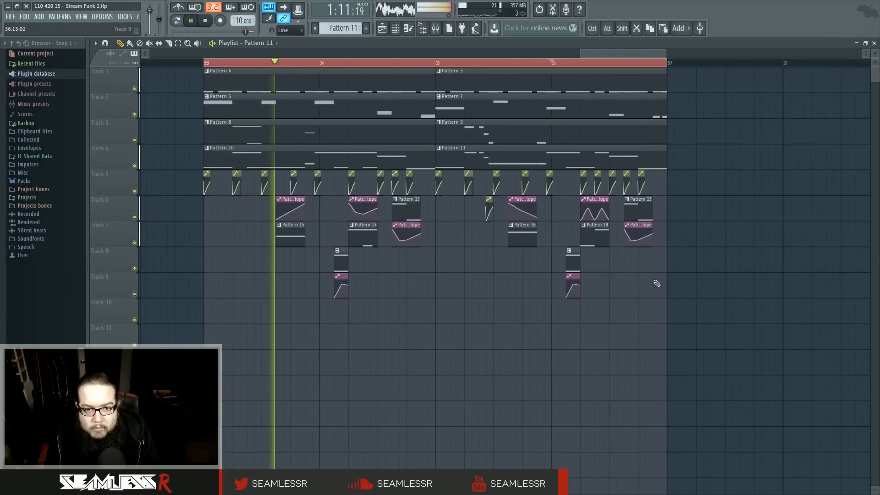
left_click_drag(672, 296, 736, 297)
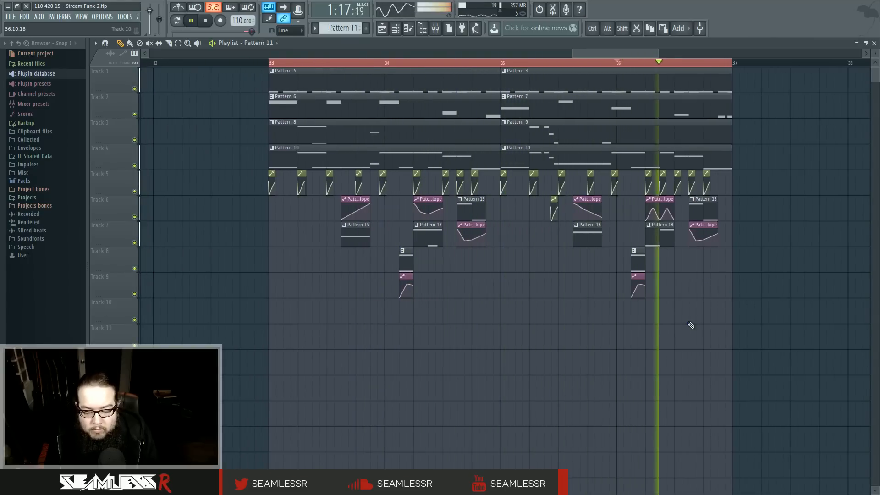
key("space")
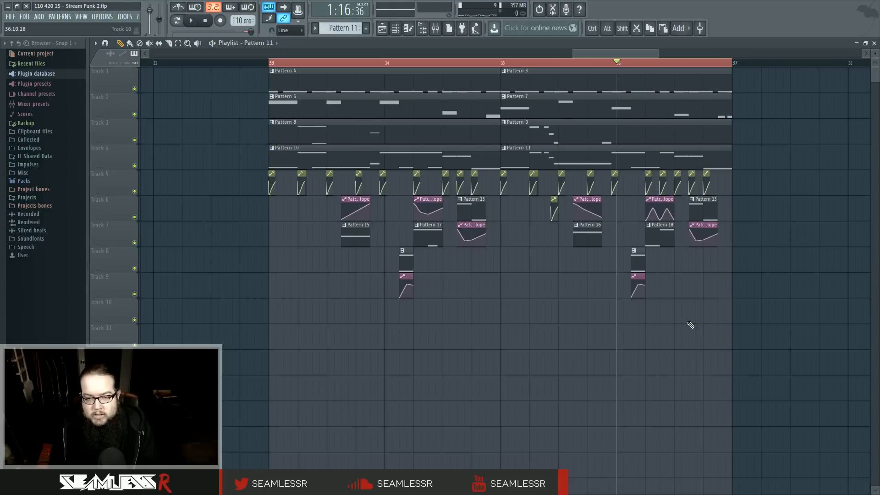
Look over the mixer's sub and side tracks and play back the arrangement again from bar 36
left_click_drag(572, 300, 586, 304)
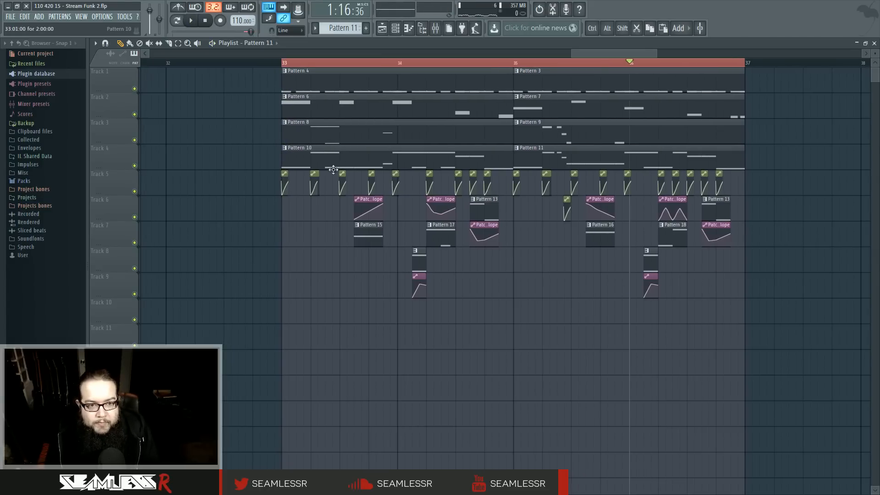
left_click_drag(242, 176, 336, 185)
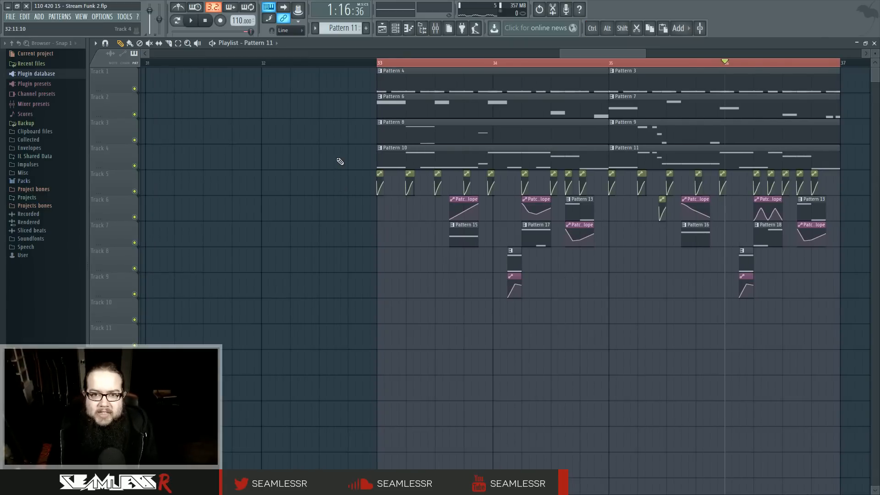
left_click(437, 31)
left_click_drag(432, 204, 457, 180)
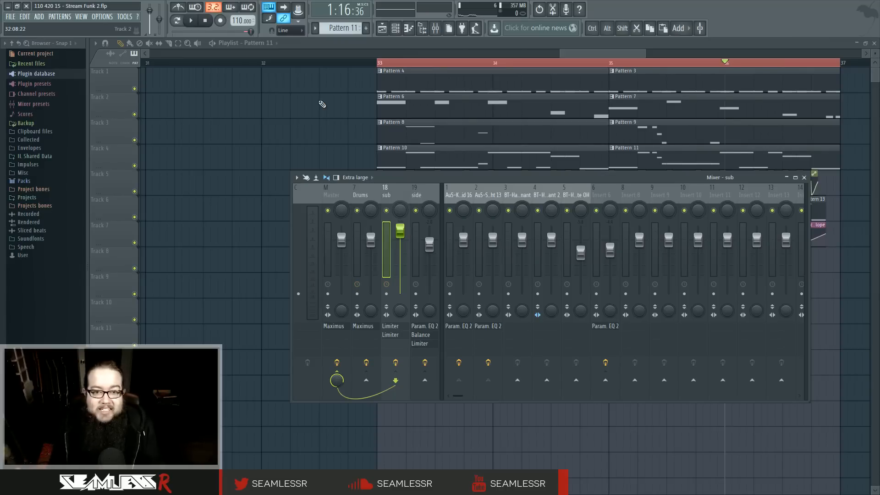
key("F9")
key("space")
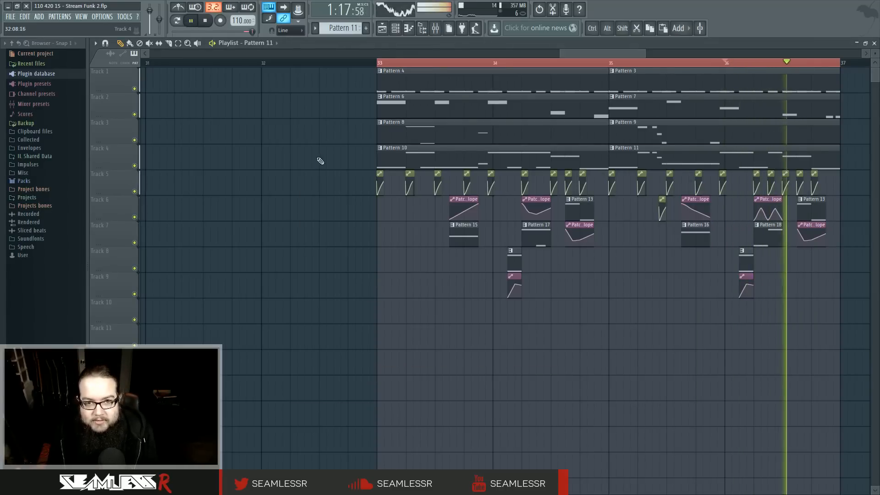
key("space")
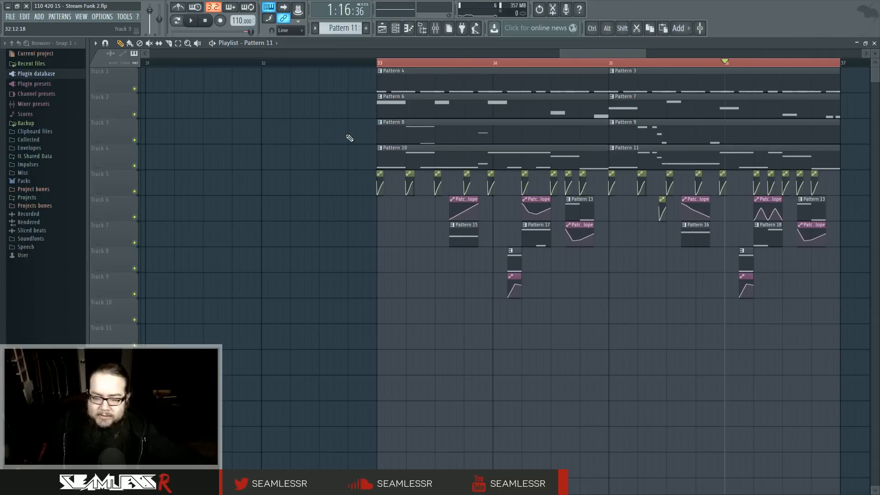
Rename mixer track 6 as hats and lower its volume fader while the loop plays
key("space")
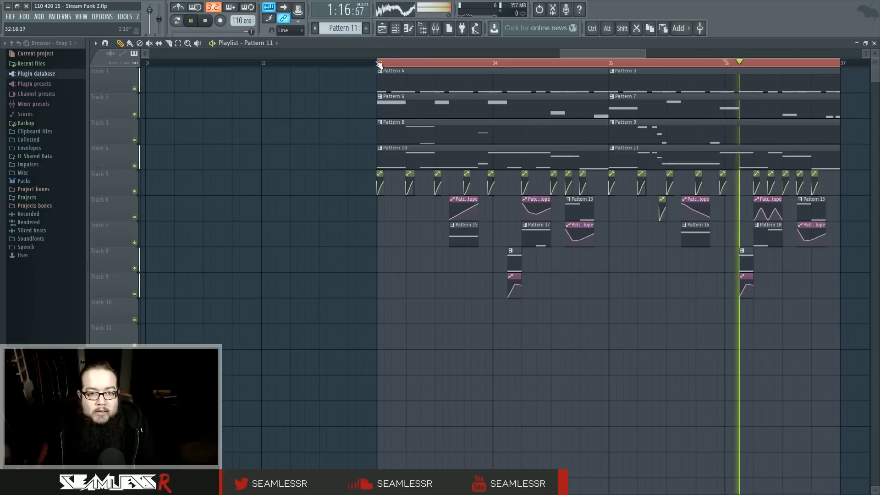
left_click(435, 28)
left_click_drag(464, 179, 441, 193)
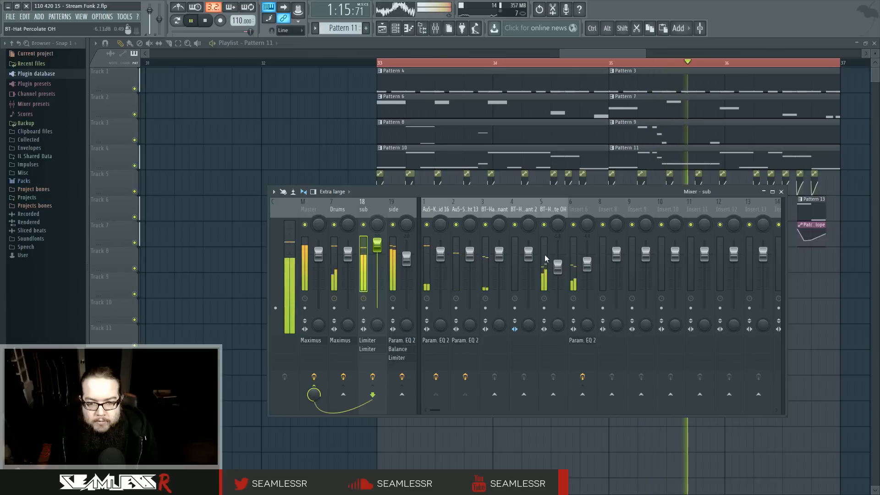
left_click(576, 212)
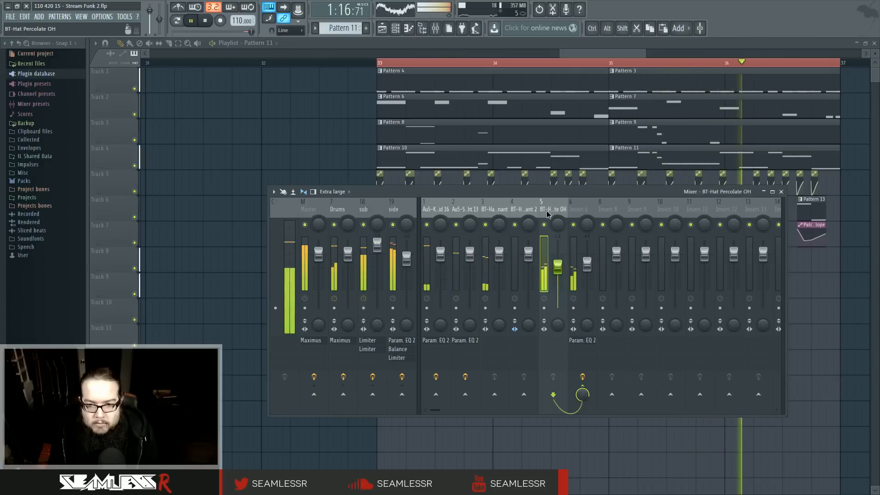
double_click(580, 211)
type("hats")
key("Return")
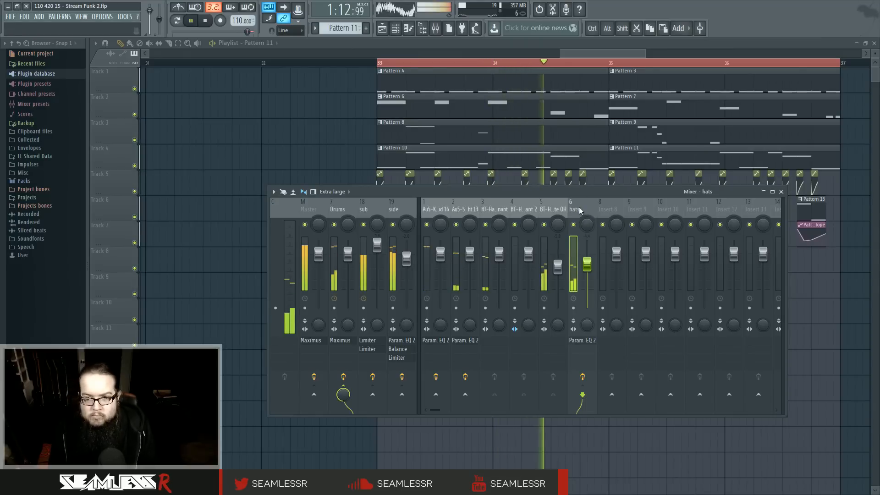
left_click_drag(586, 265, 587, 280)
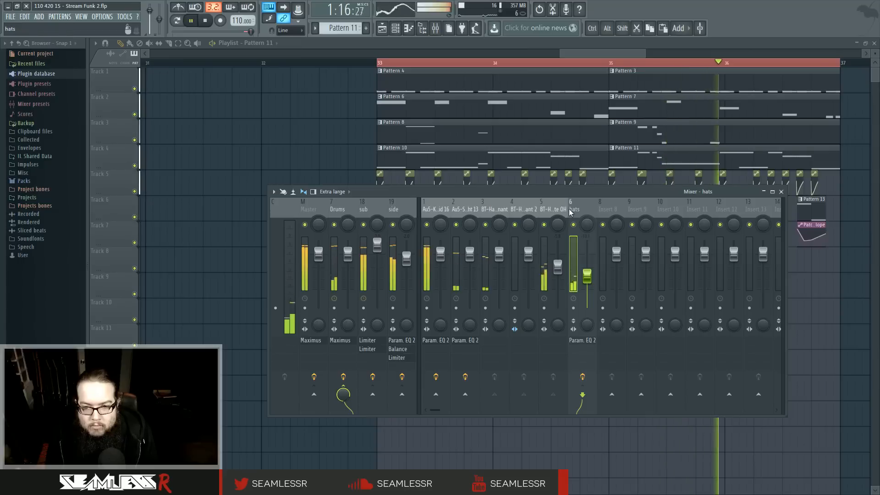
left_click(581, 340)
left_click(581, 340)
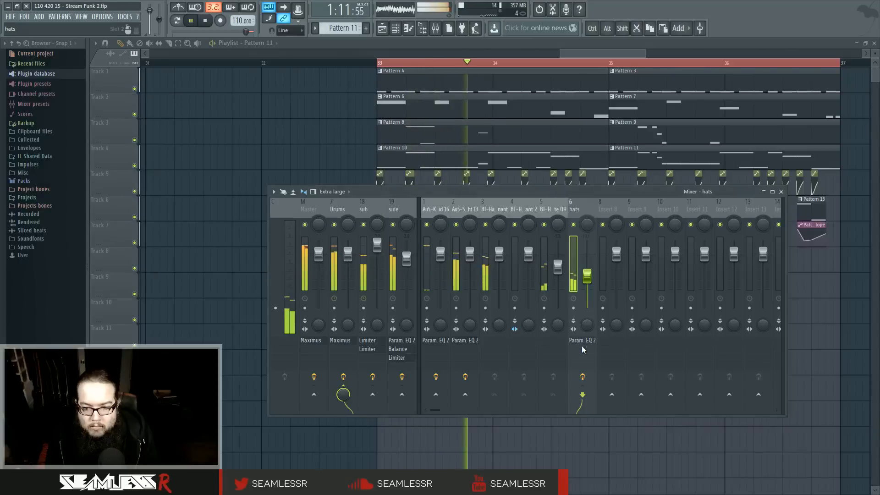
right_click(581, 345)
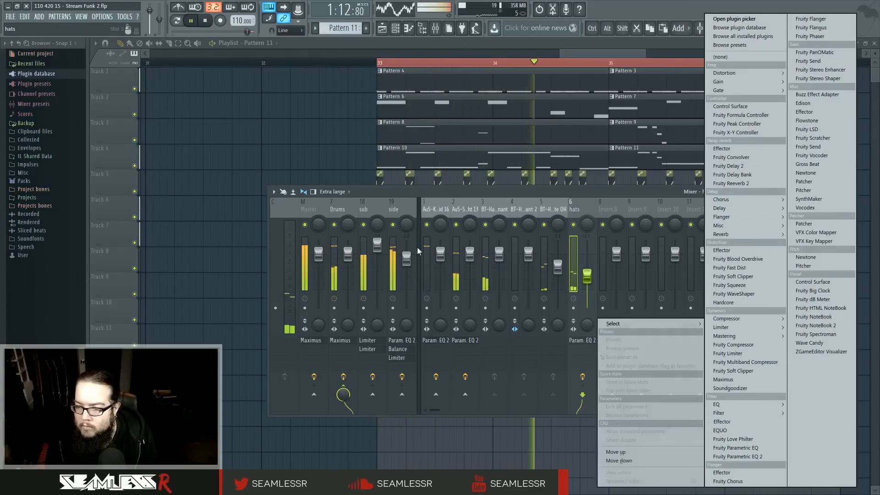
left_click(259, 195)
Split the last Pattern 13 clip and its envelope in half and shift the second halves half a beat later, ending at bar 37
scroll(434, 315, "right", 5)
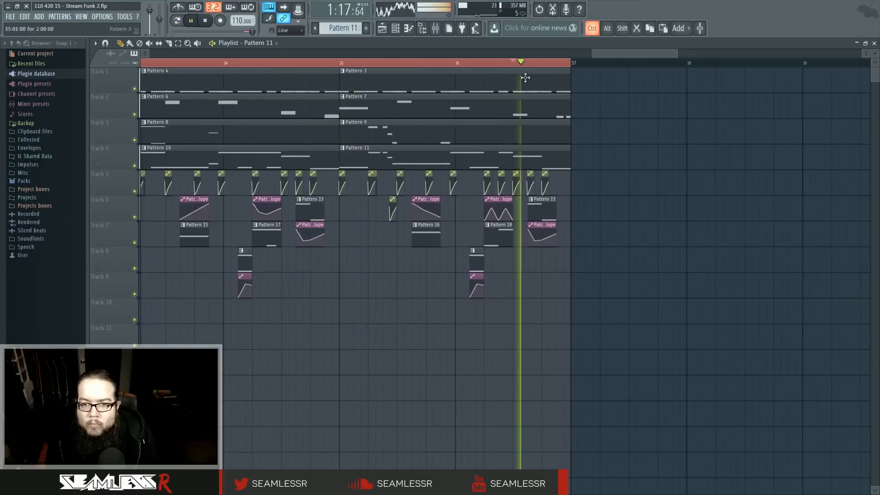
scroll(519, 67, "up", 3)
key("space")
key("space")
key("space")
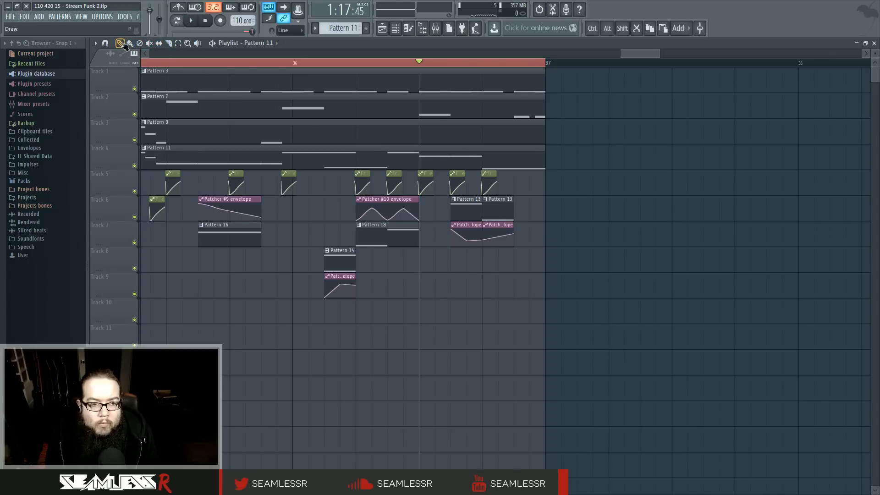
left_click_drag(503, 196, 525, 206)
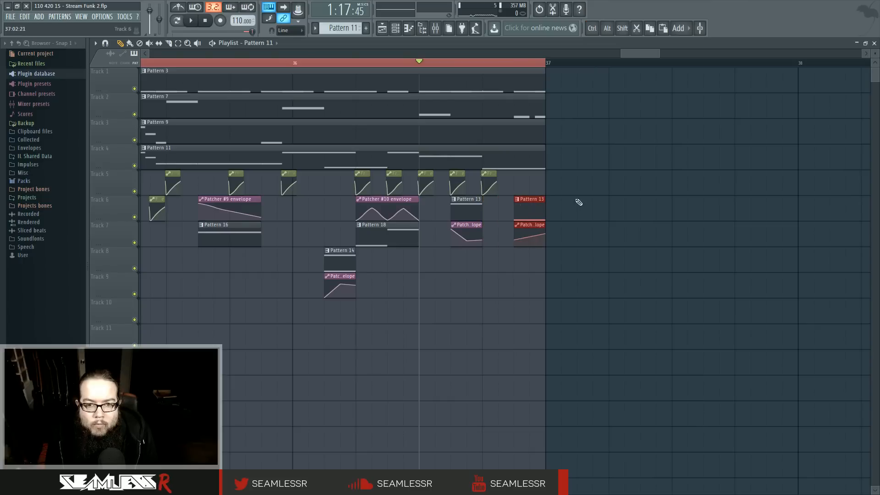
In Pattern 7, add a half-beat D#3 on the last beat of bar 2 and delete the first short D#3 after it
key("space")
double_click(472, 115)
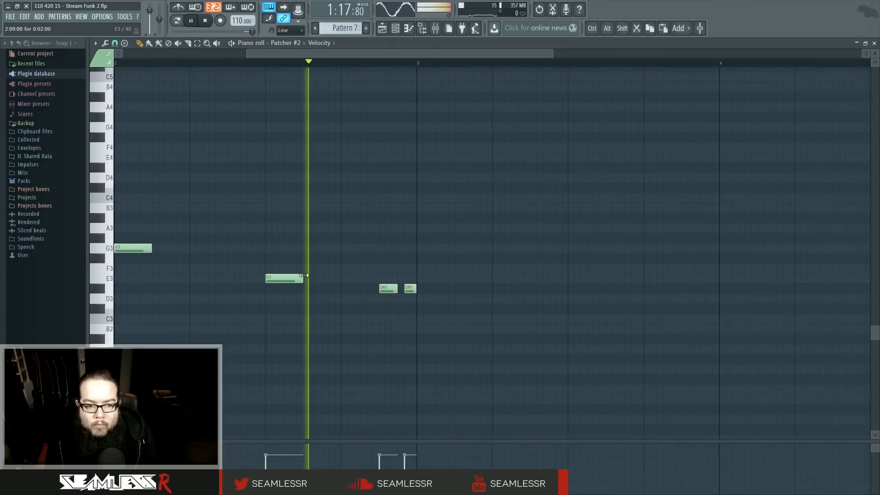
left_click(344, 289)
right_click(388, 289)
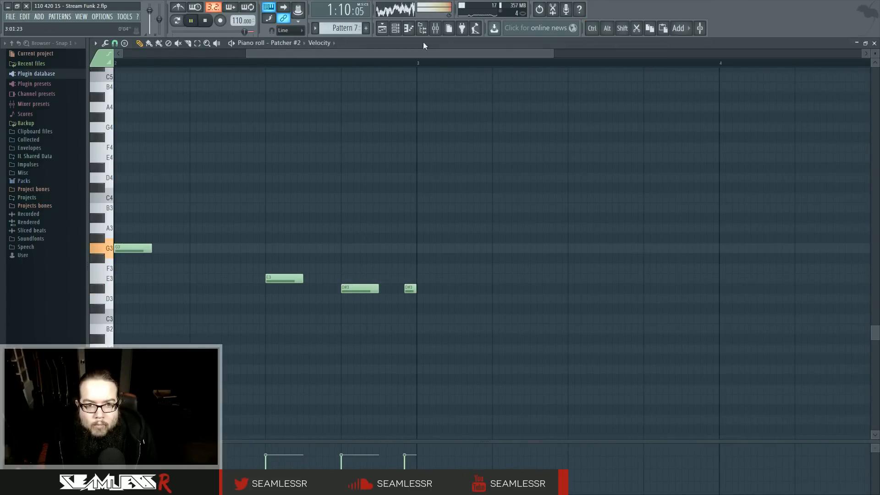
Shorten the final Pattern 13 clip and its envelope to end slightly before bar 37, and play back the loop
key("F5")
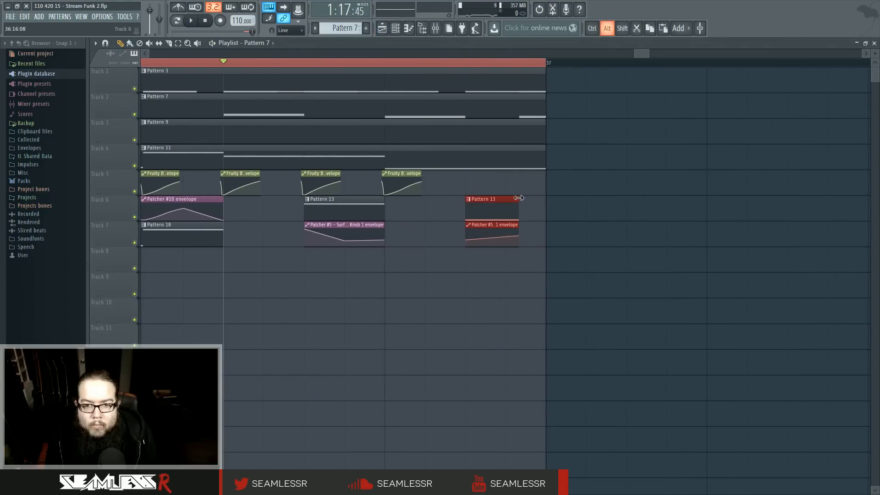
key("space")
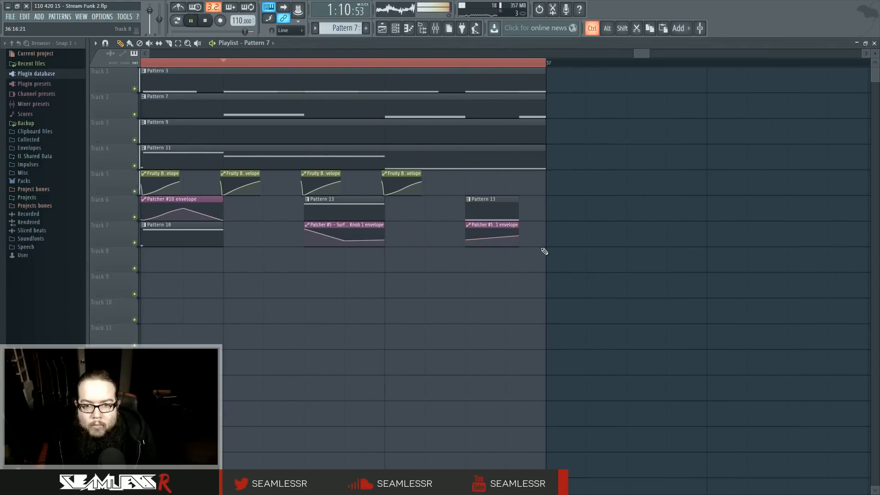
scroll(541, 243, "down", 6)
left_click_drag(493, 293, 688, 297)
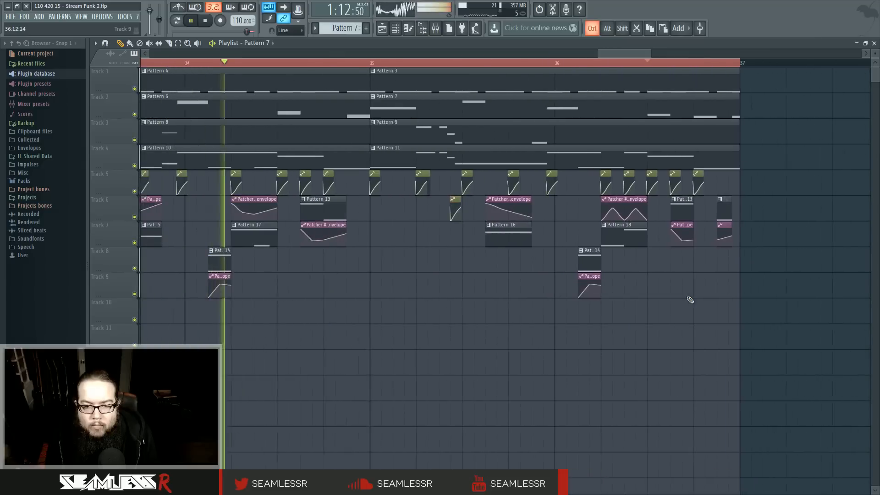
scroll(689, 299, "down", 3)
Add Fruity Reeverb 2 to the hats mixer track and set its wet level to about 82%
key("F9")
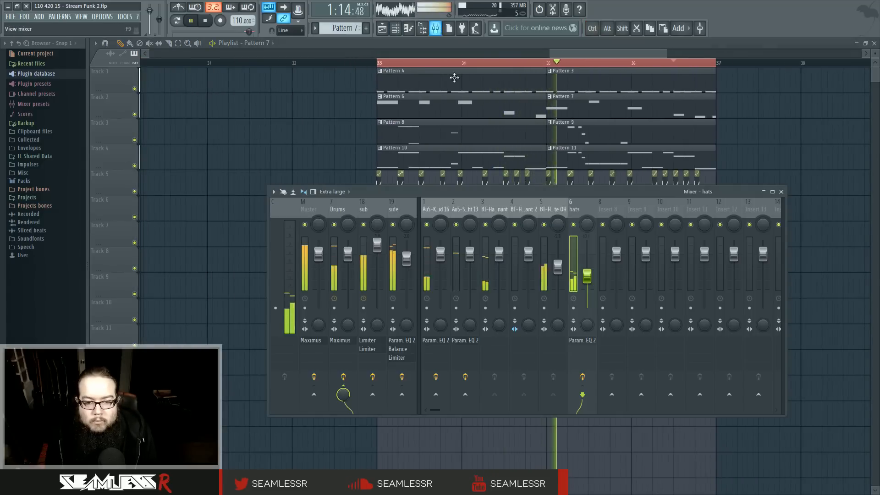
left_click(573, 347)
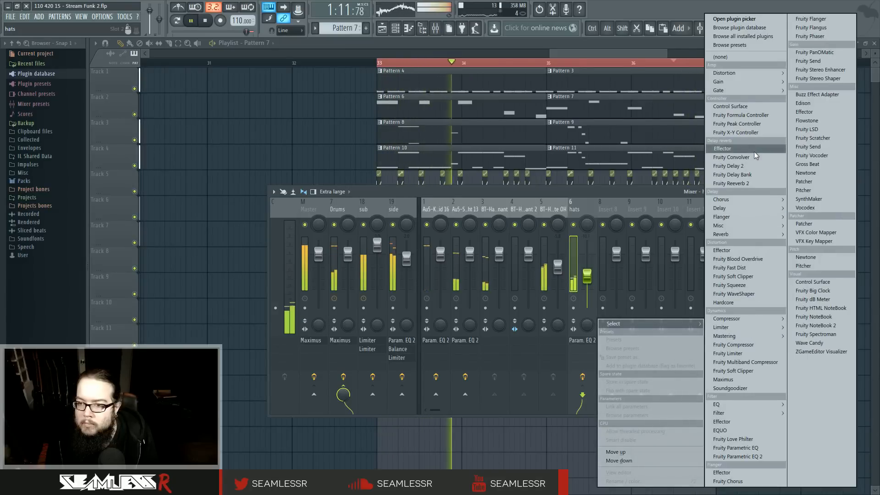
left_click(758, 183)
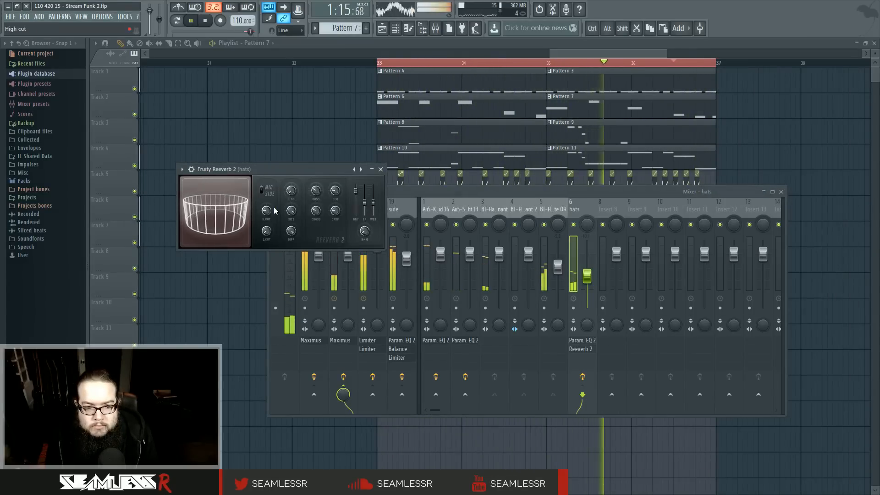
left_click_drag(373, 202, 377, 198)
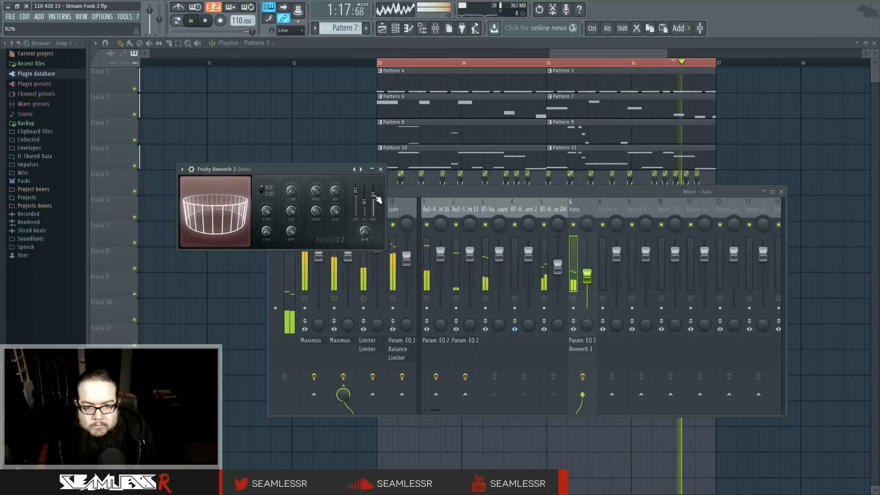
Add a Fruity Limiter after the hats reverb and route the Au5-Kick Hybrid 16 track to hats
left_click(575, 358)
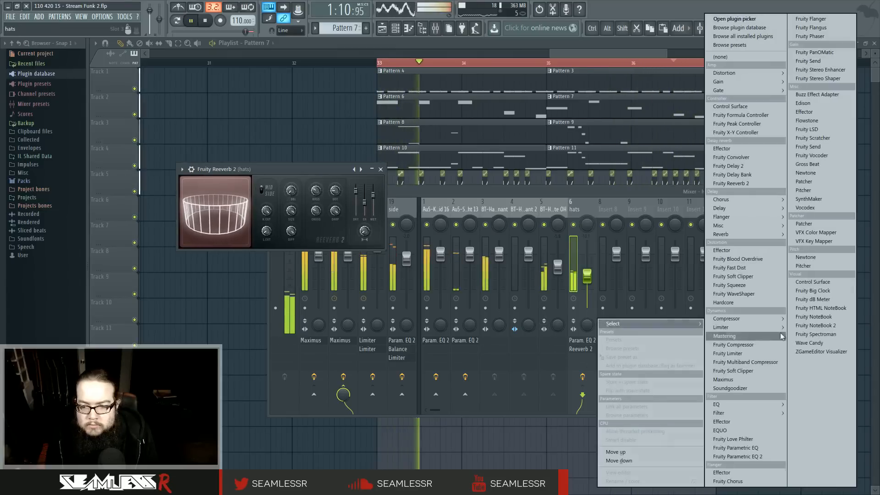
left_click(811, 334)
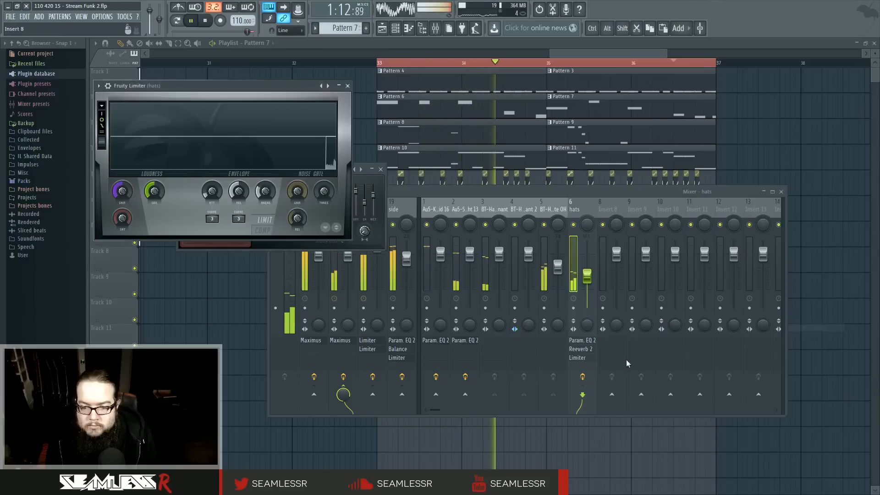
left_click(442, 207)
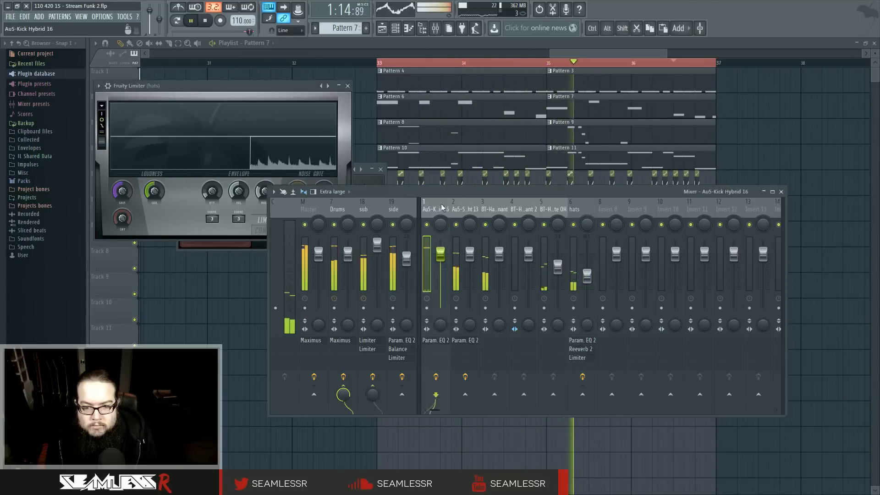
left_click(582, 394)
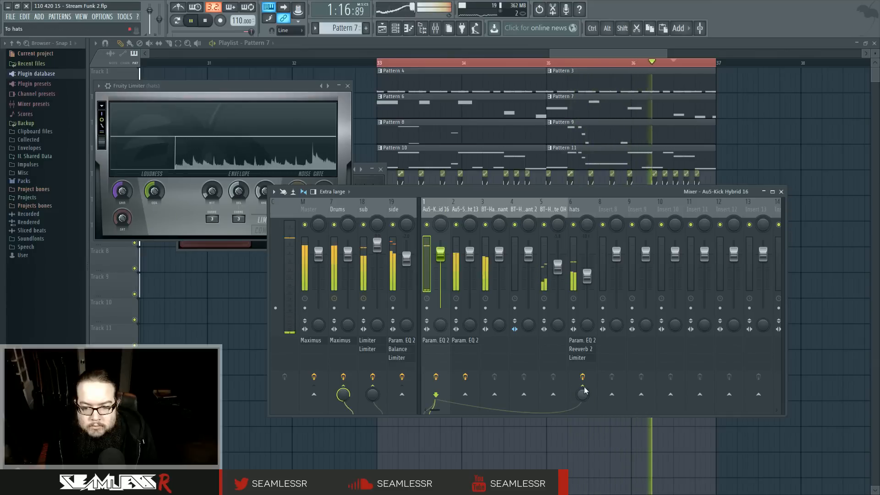
Switch the hats limiter to compressor mode, sidechain it to the kick, and adjust its threshold and ratio so the kick ducks the hats
left_click(581, 359)
left_click(581, 359)
left_click(581, 359)
left_click(581, 358)
left_click(263, 230)
left_click(238, 219)
left_click(270, 232)
left_click_drag(160, 186, 155, 191)
Add a second Fruity Limiter to hats and route Au5-Snare Tight 13 to it with the send level turned down
left_click(581, 366)
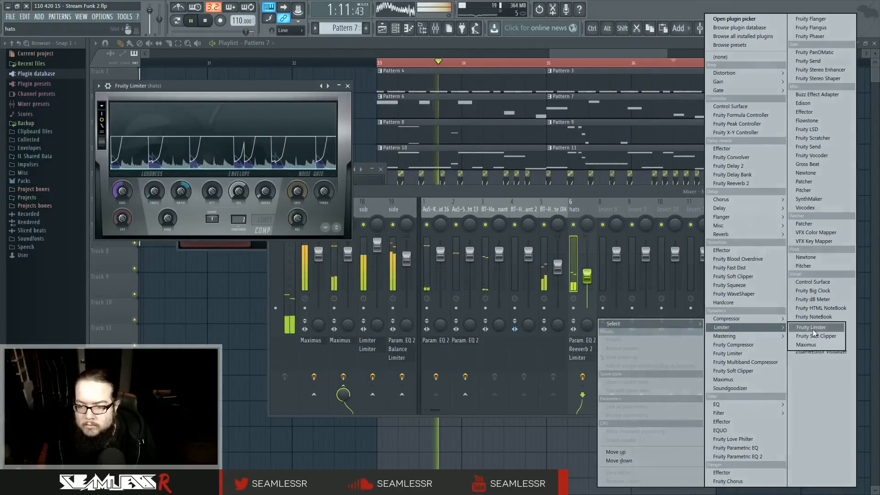
left_click(809, 327)
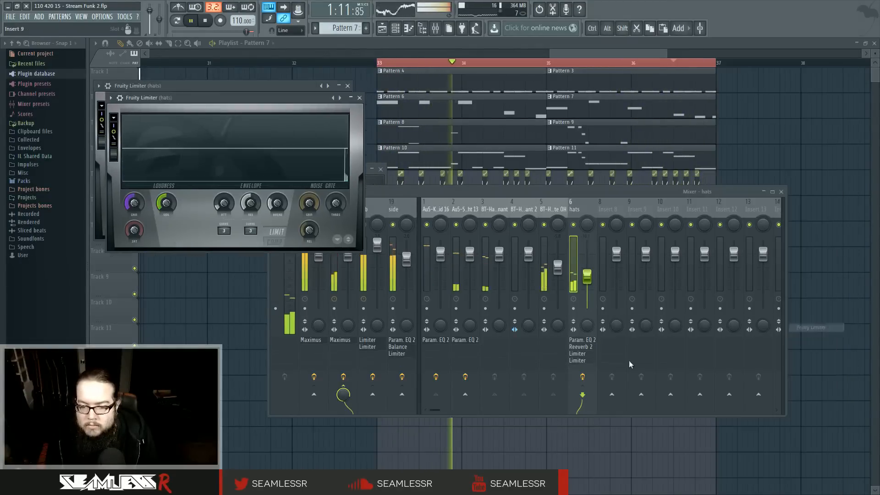
left_click(471, 209)
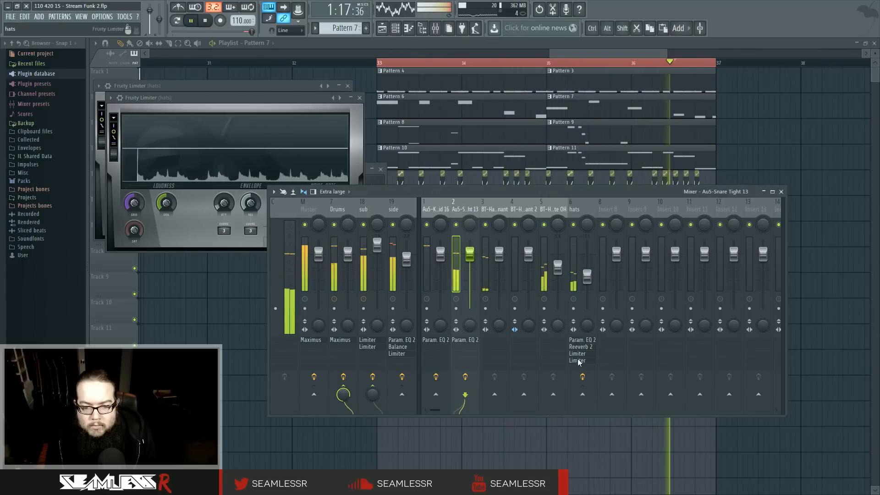
left_click(582, 394)
left_click_drag(582, 394, 582, 439)
left_click(584, 360)
left_click(584, 359)
left_click(585, 360)
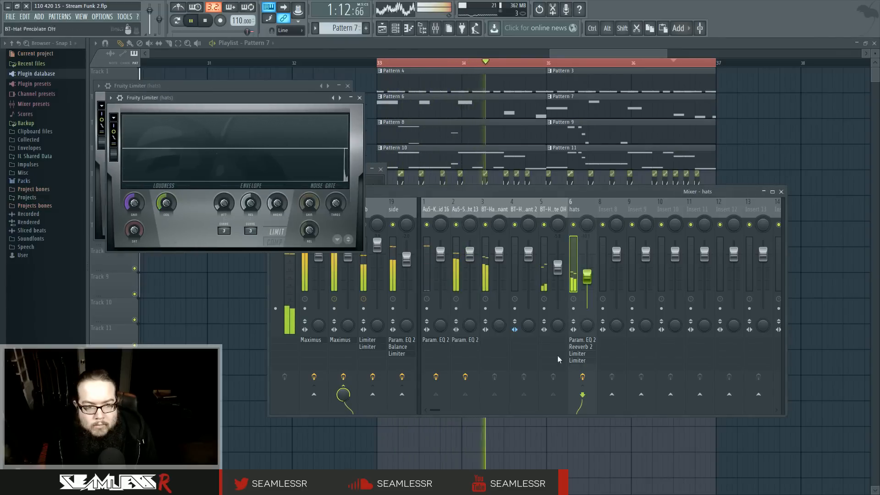
Sidechain the second hats limiter's compressor to Au5-Snare Tight 13, adjust threshold and ratio for ducking, and set the release to about 283 ms
left_click(250, 231)
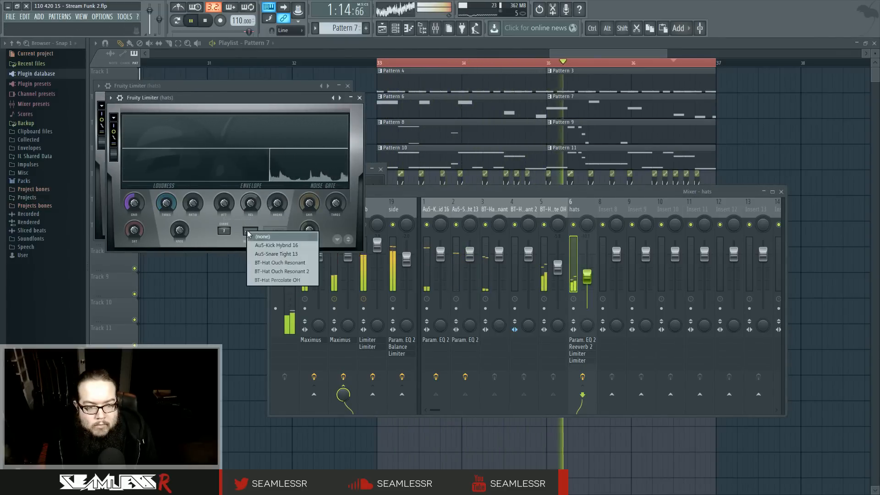
left_click(274, 254)
left_click_drag(190, 208, 190, 190)
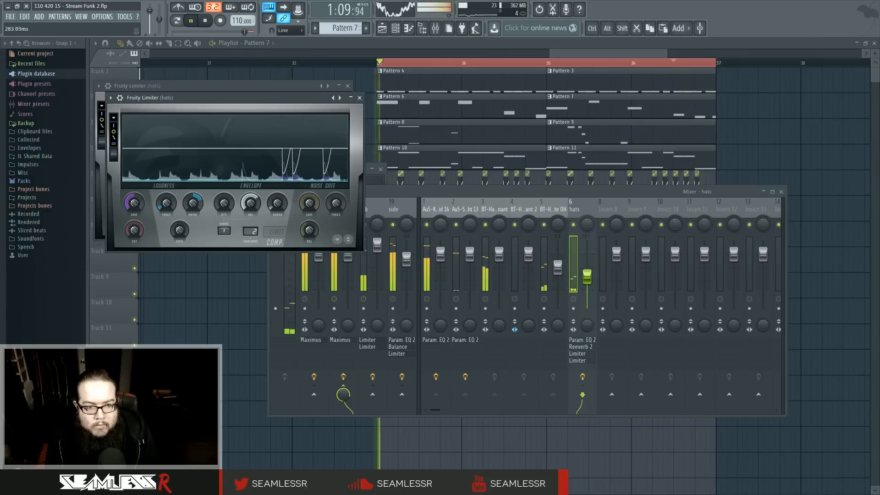
Review the first hats limiter while the loop plays, and close the limiter, reverb and mixer windows
left_click(583, 352)
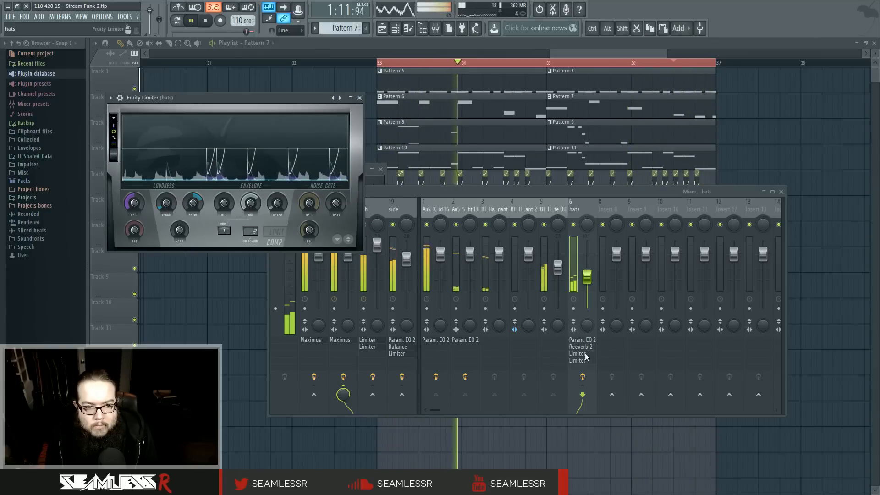
left_click(583, 353)
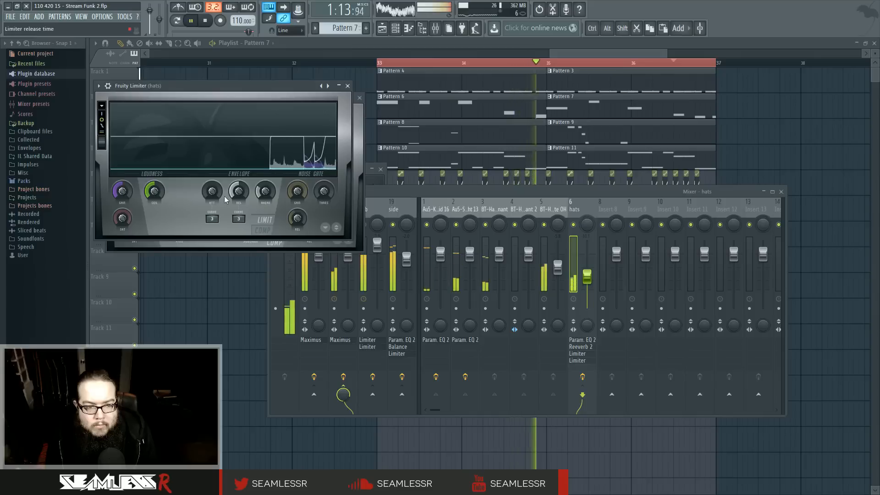
left_click(347, 85)
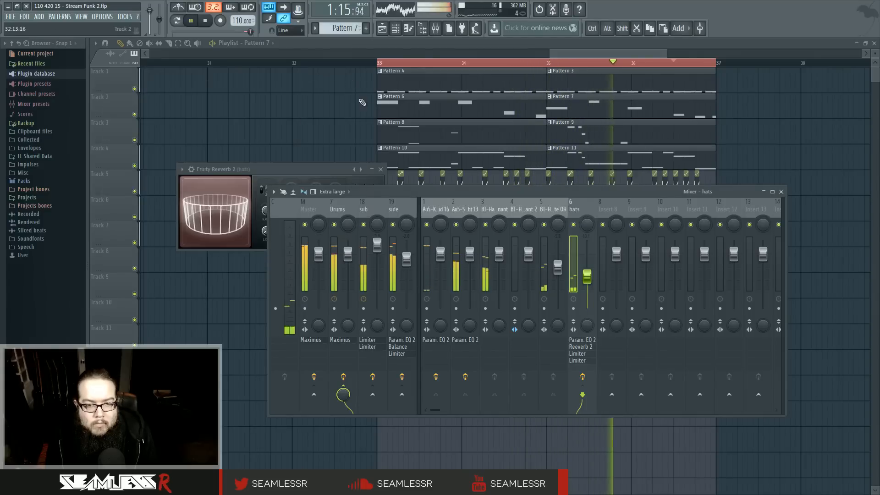
left_click_drag(464, 194, 442, 192)
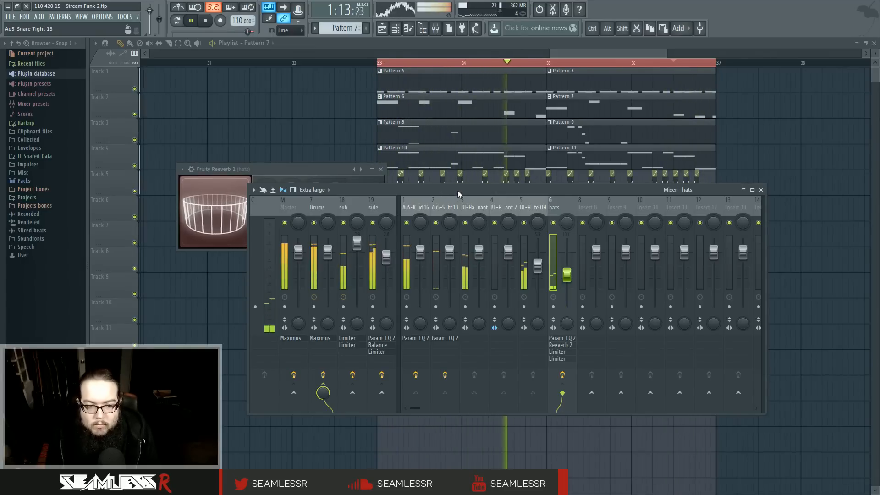
left_click(761, 189)
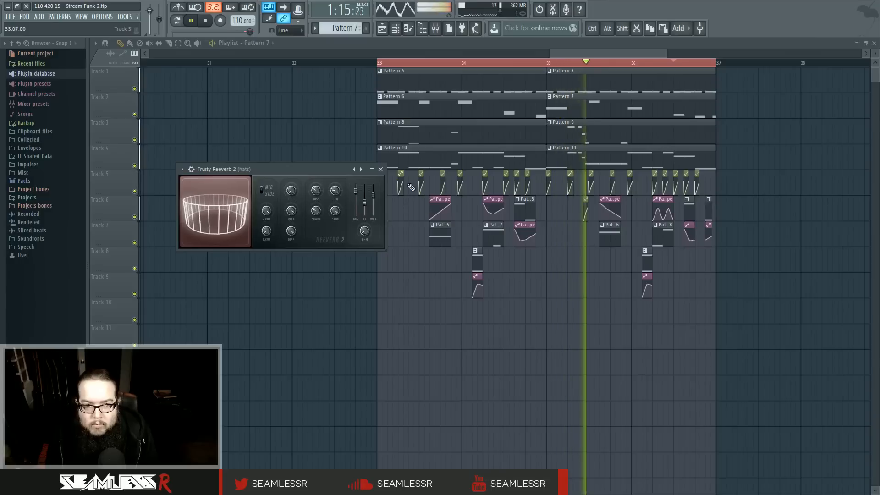
left_click(380, 169)
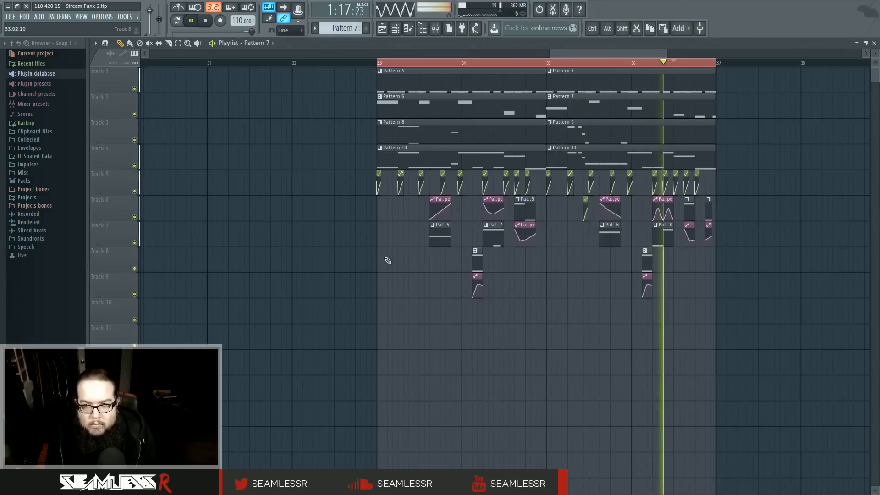
Open Maximus on the master track, inspect its low band during playback, and move its window aside
left_click(439, 29)
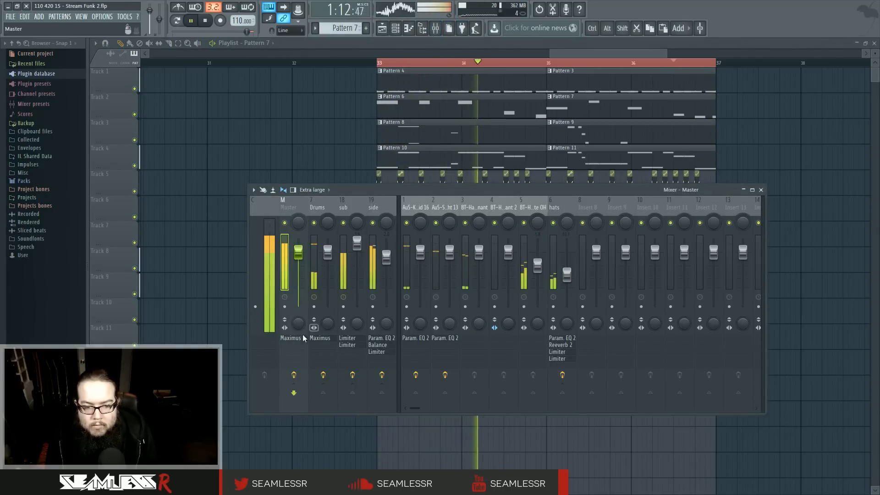
left_click(289, 337)
left_click_drag(509, 176, 547, 177)
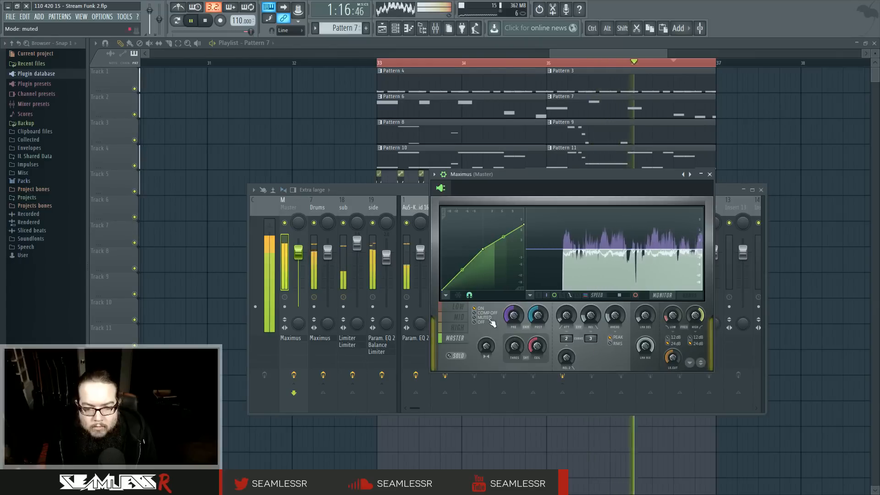
left_click(458, 309)
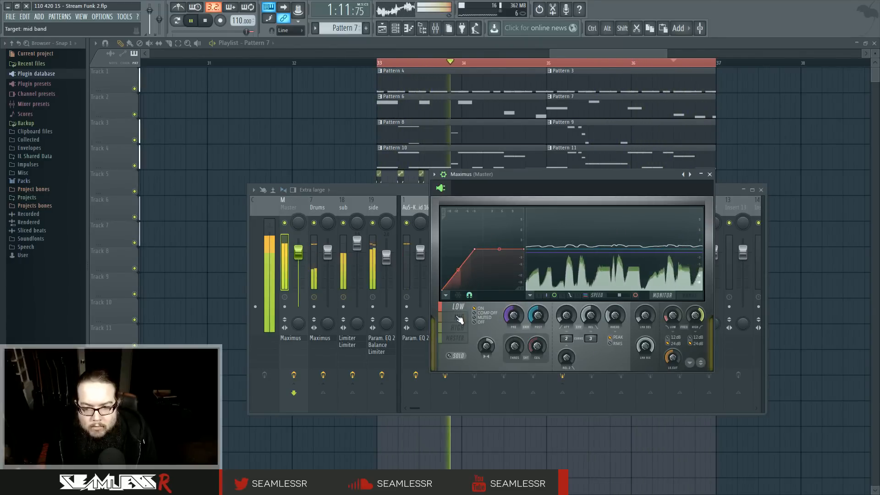
left_click_drag(481, 186, 629, 211)
Inspect both Fruity Limiters on the sub track during playback, view one's limiter mode, and close both plugin windows
left_click(353, 207)
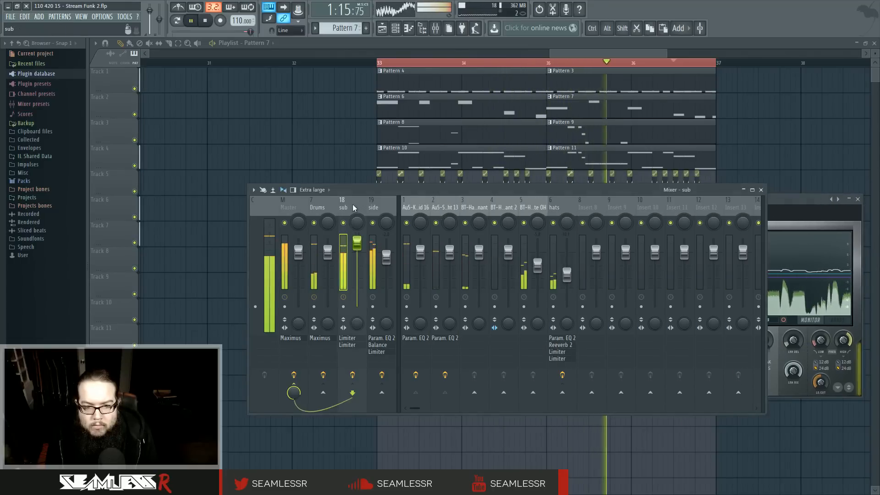
left_click(354, 339)
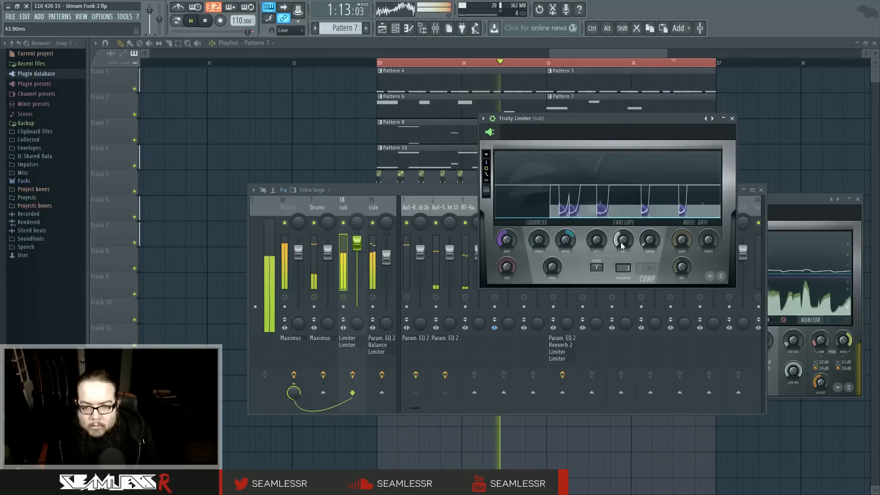
left_click(339, 345)
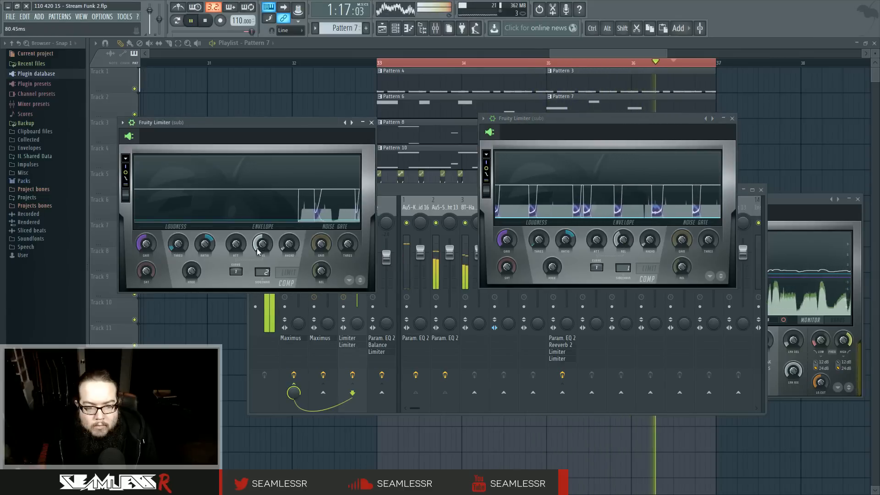
left_click(288, 272)
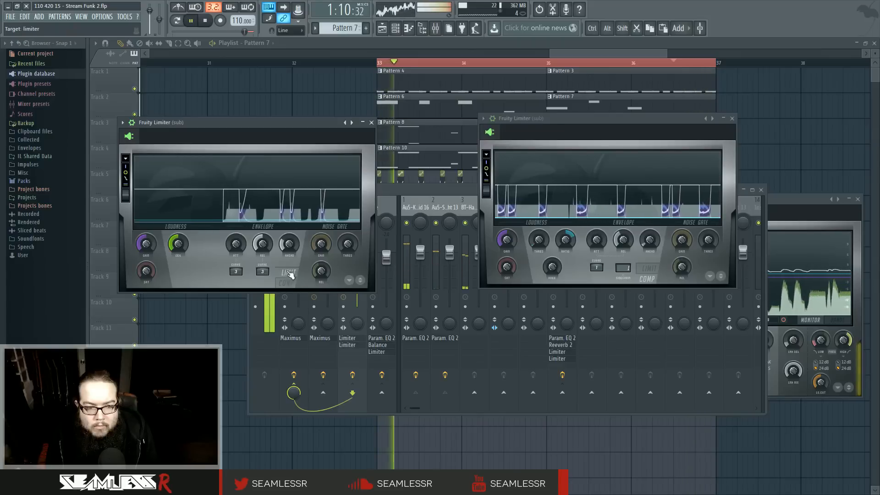
left_click(371, 122)
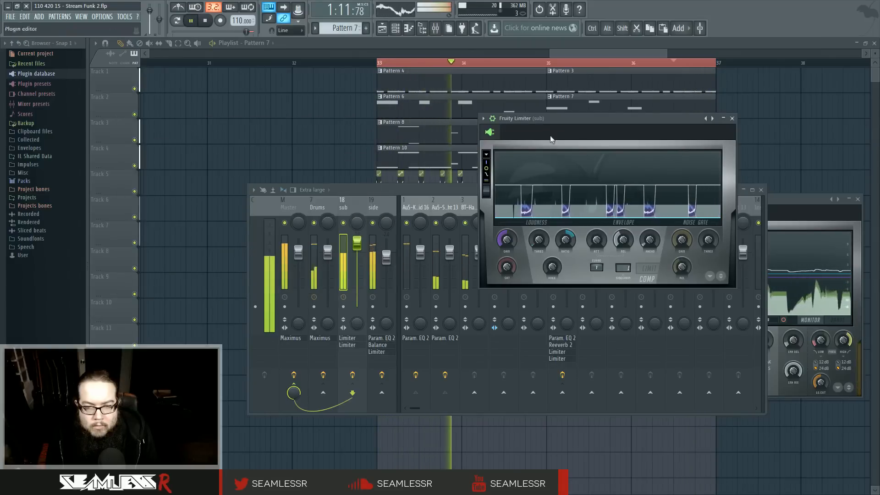
left_click(731, 118)
Reshape the low band's compression curve in the master track's Maximus by adding points and adjusting the curve's tension below the threshold
left_click_drag(801, 202, 734, 202)
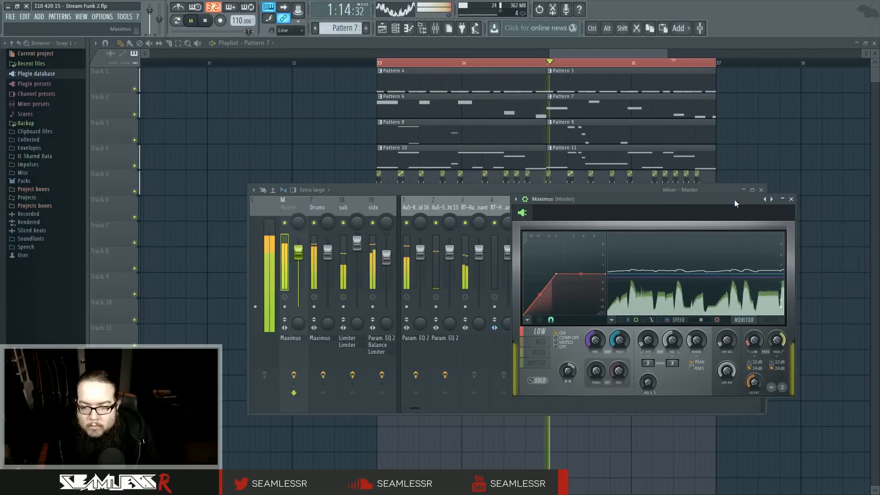
left_click(771, 320)
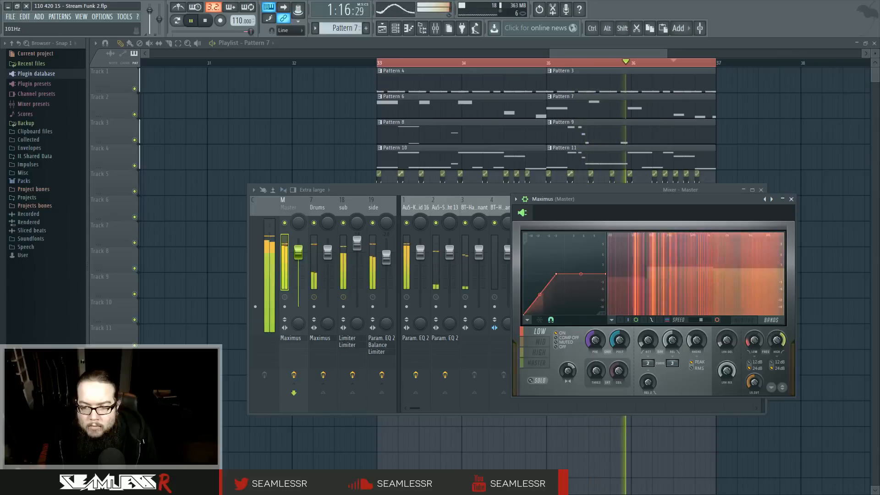
left_click(739, 322)
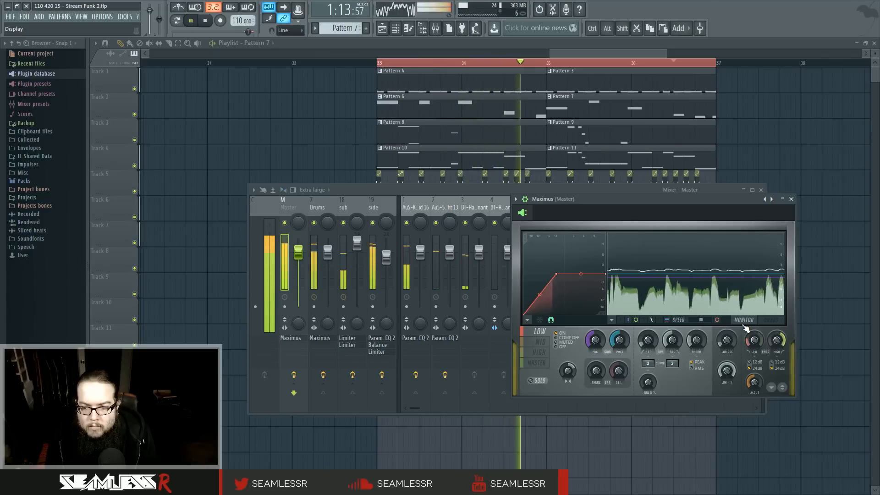
right_click(548, 286)
left_click_drag(535, 300, 535, 287)
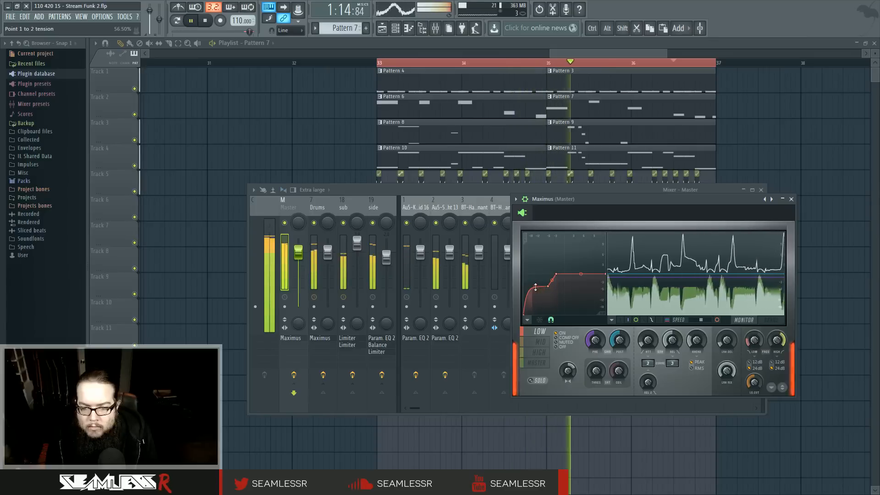
right_click(547, 288)
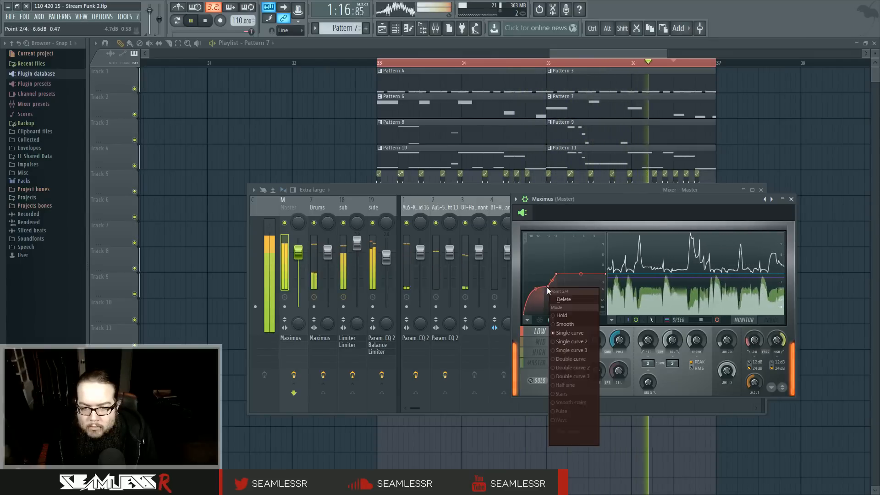
left_click(538, 303)
right_click(535, 303)
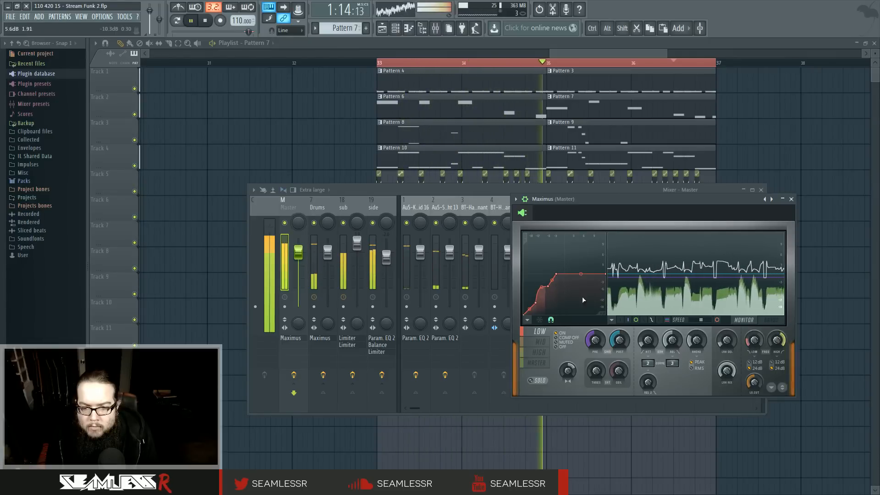
Review the mid, high and master band curves in Maximus during playback, and close the plugin
left_click(540, 341)
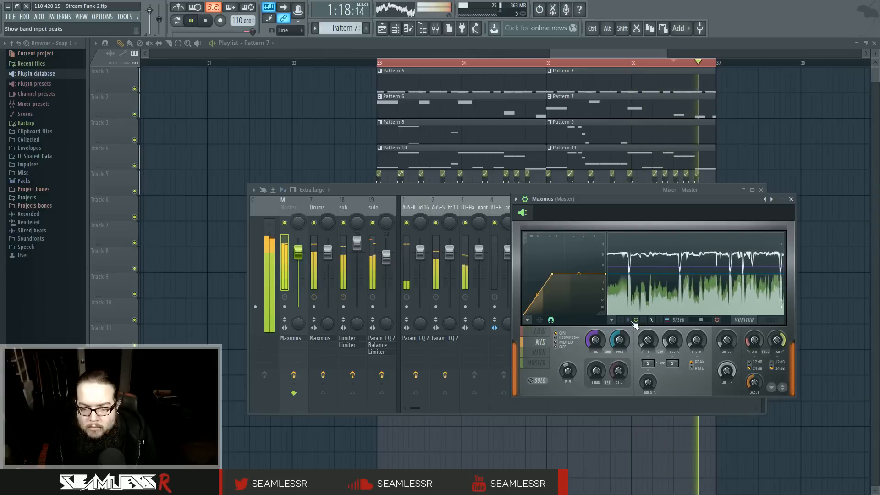
left_click(538, 352)
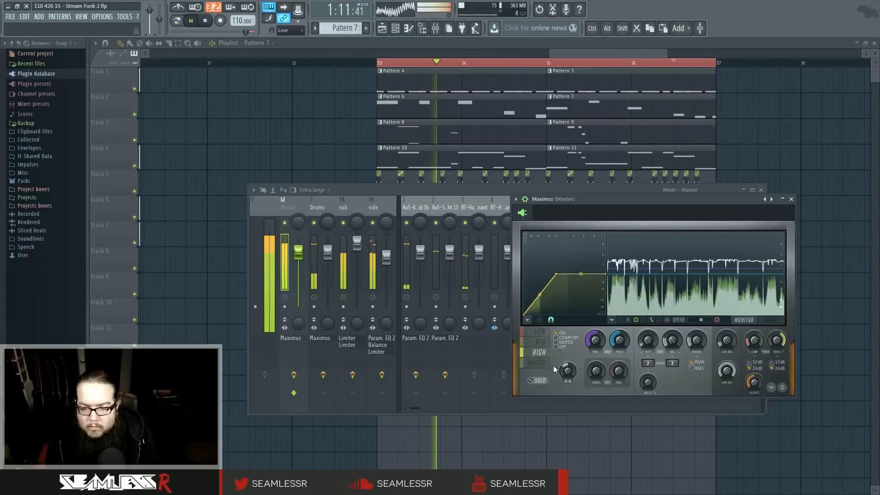
left_click(548, 366)
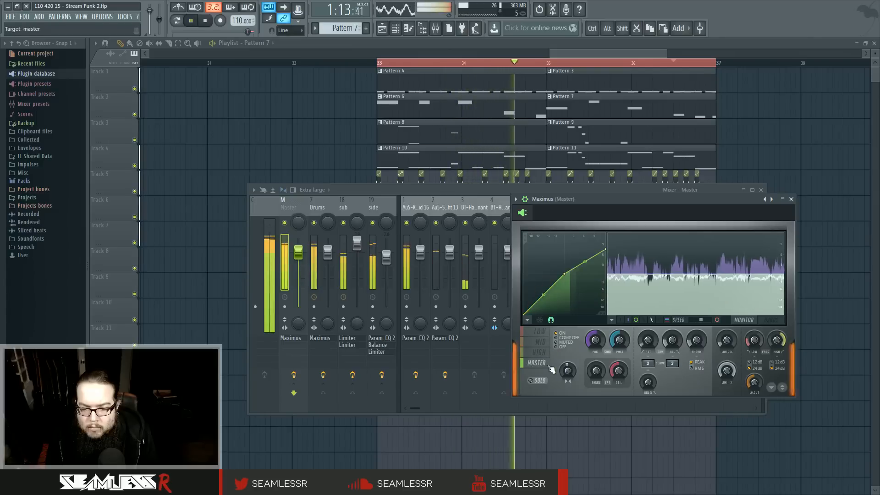
mouse_move(605, 251)
left_mouse_down()
mouse_move(609, 274)
mouse_move(607, 250)
left_mouse_up()
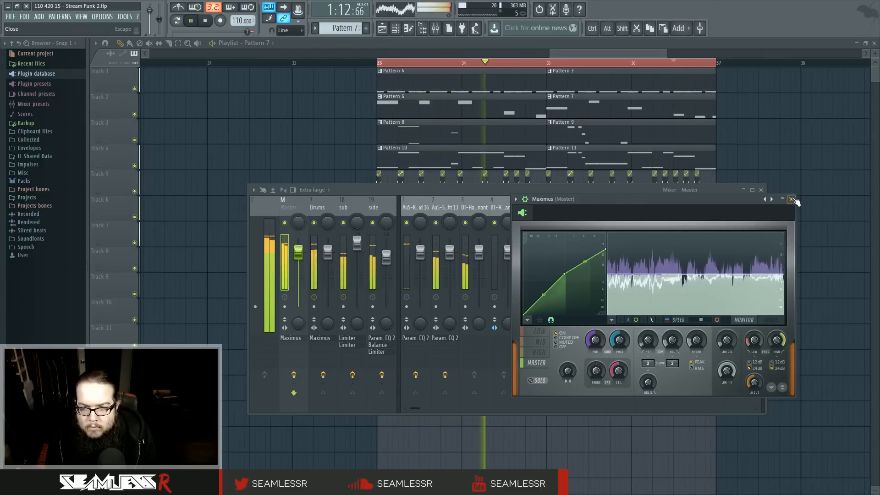
left_click(791, 199)
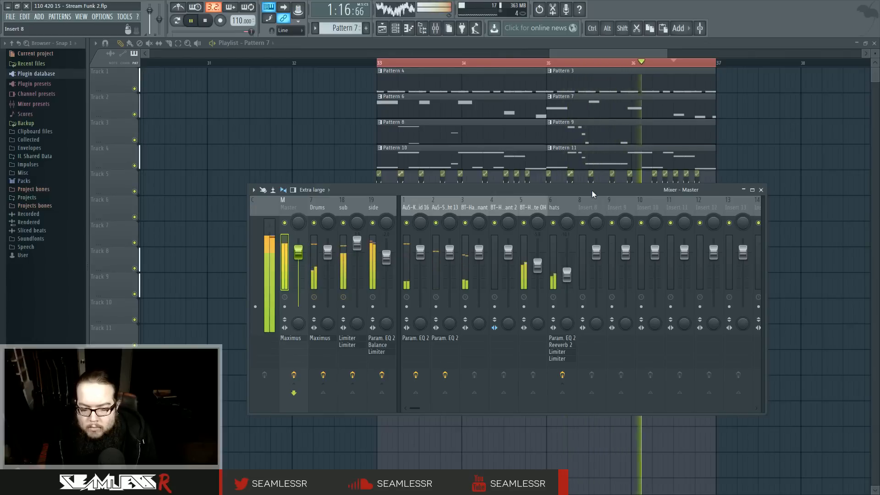
Start and stop playback repeatedly to audition the final bar of the four-bar loop while watching the mixer levels
key("space")
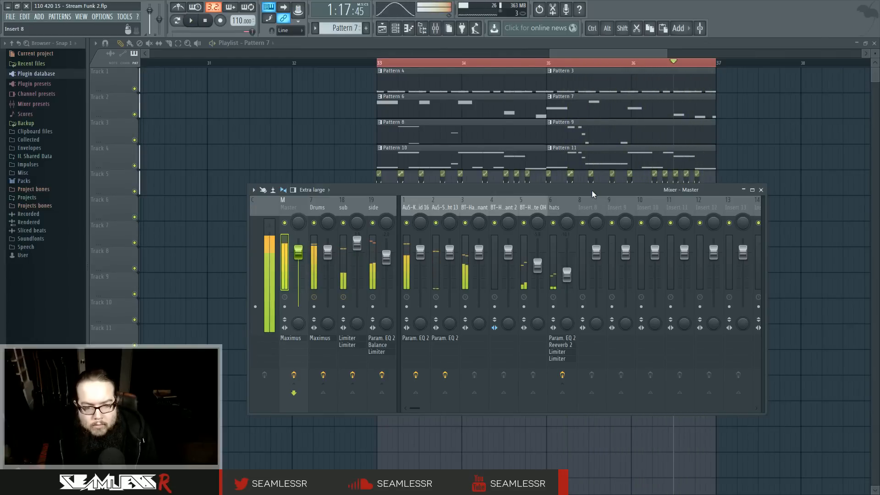
key("space")
key("space")
key("space")
key("space")
key("space")
key("space")
key("space")
key("space")
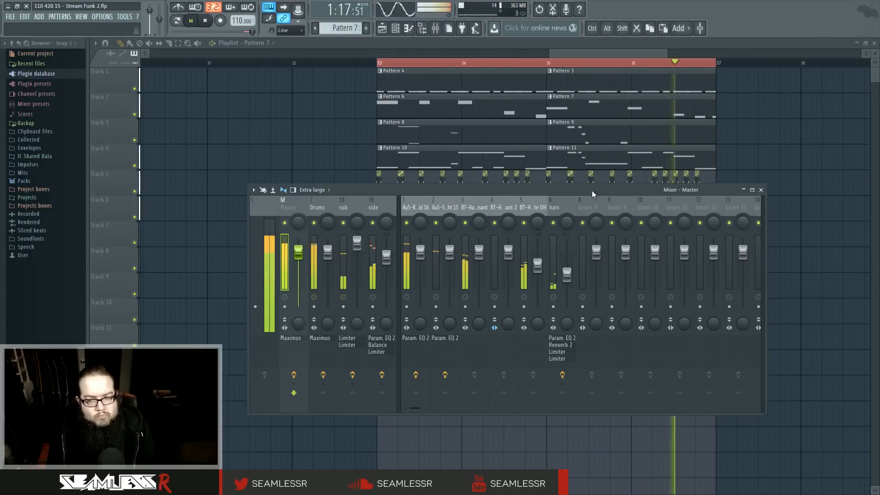
key("space")
key("space")
key("space")
key("space")
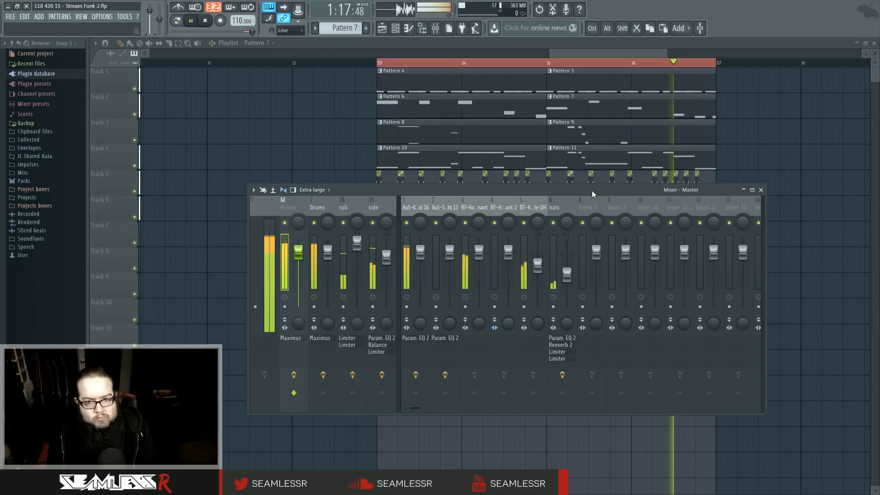
key("space")
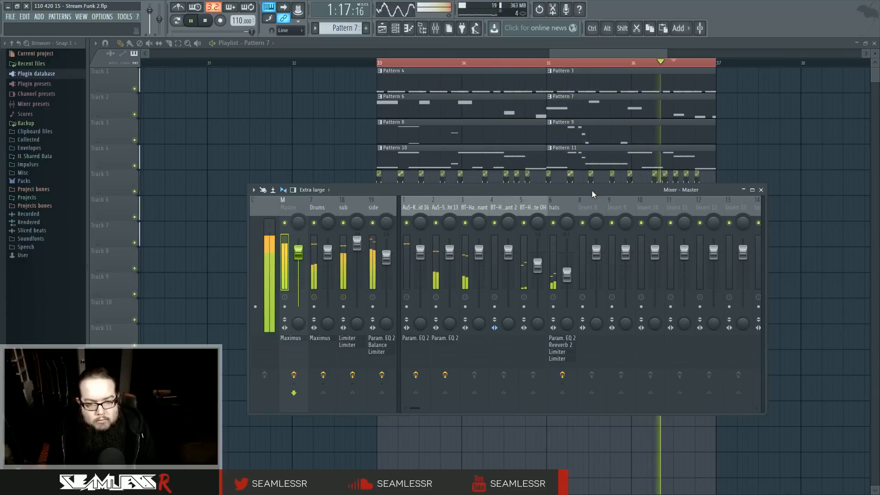
key("space")
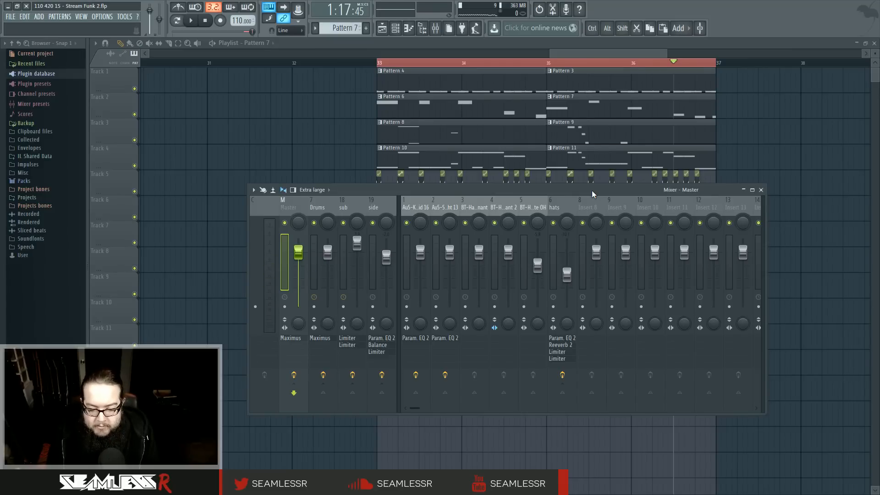
key("space")
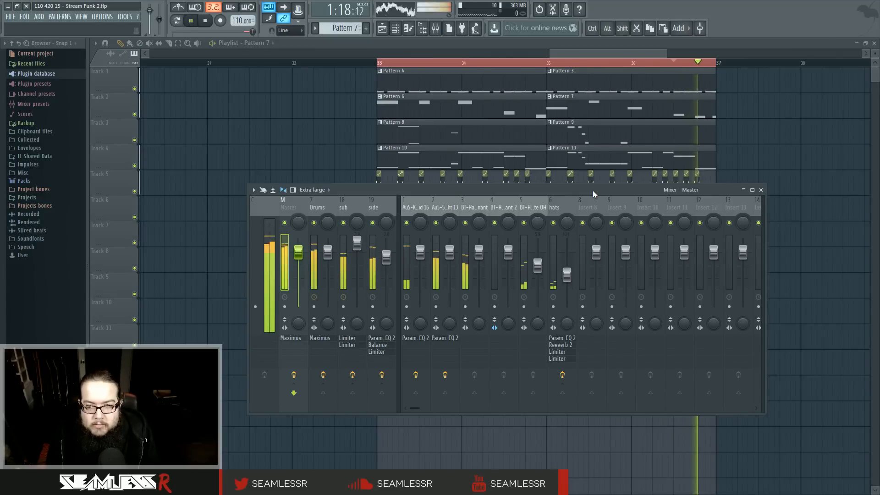
key("space")
Close the mixer, duplicate all clips of the four-bar loop from bar 33 to bars 37–41, and clear the selection
left_click(761, 190)
left_click_drag(772, 260, 602, 289)
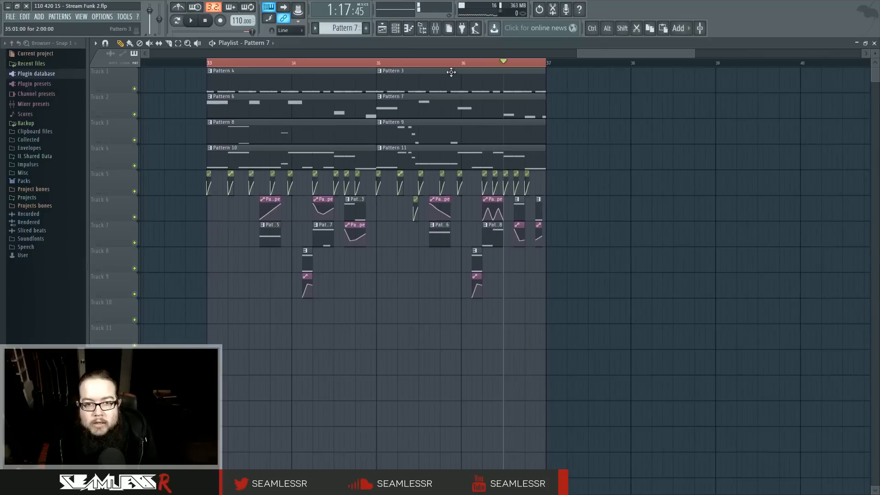
left_click(450, 65, "ctrl")
scroll(516, 180, "down", 2)
scroll(516, 180, "down", 2)
left_click_drag(338, 69, 554, 310)
key("ctrl+b")
scroll(536, 303, "up", 5)
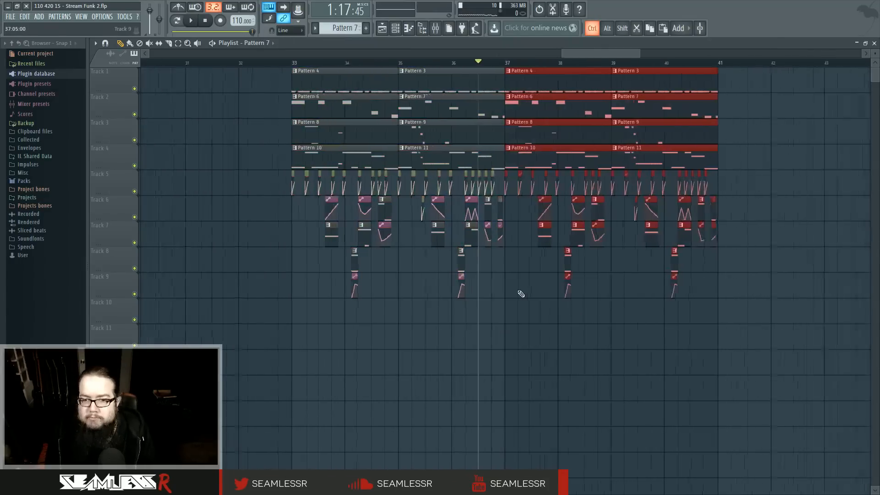
scroll(401, 188, "up", 1)
left_click(445, 259, "ctrl")
Make the duplicated pattern clips starting at bar 37 on Tracks 1 to 4 unique
scroll(448, 263, "down", 7)
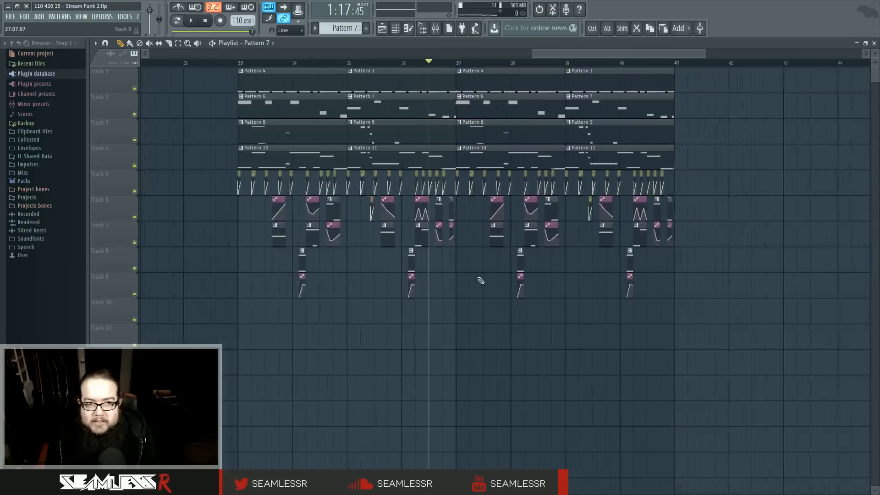
left_click_drag(477, 278, 505, 304)
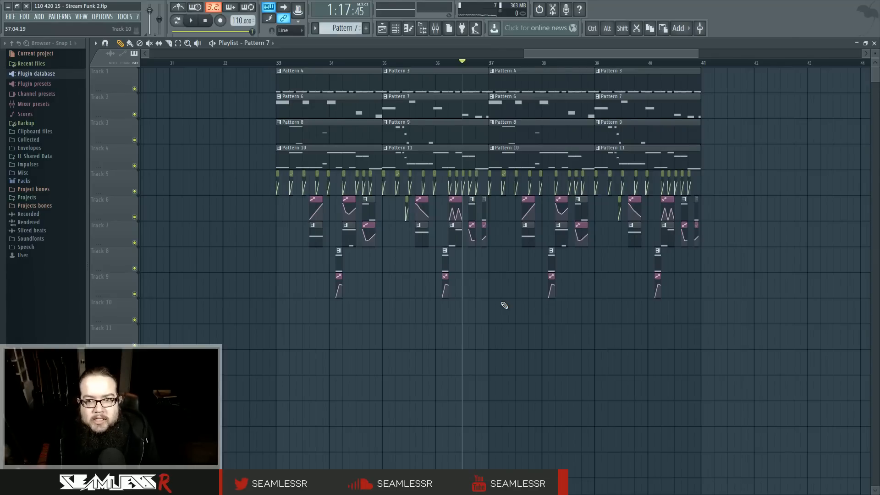
scroll(581, 311, "up", 2)
left_click(459, 71)
left_click(459, 71)
left_click(459, 71)
left_click(476, 123)
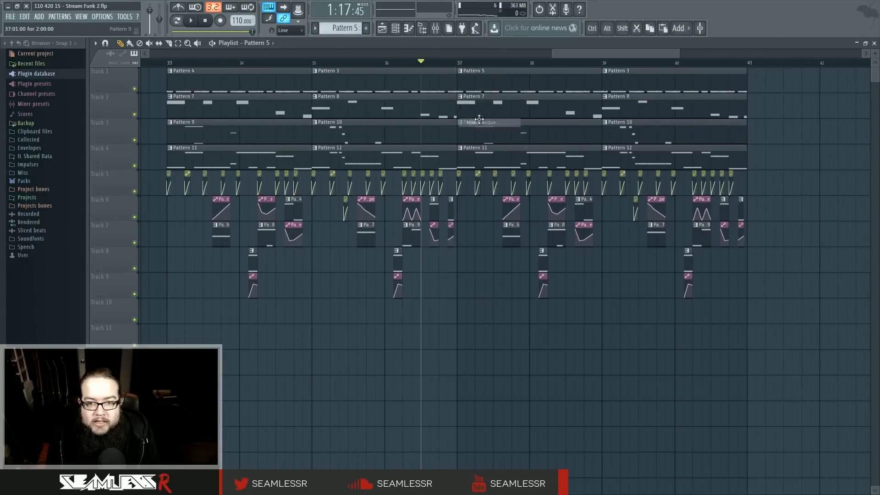
left_click(459, 97)
left_click(480, 148)
left_click(459, 122)
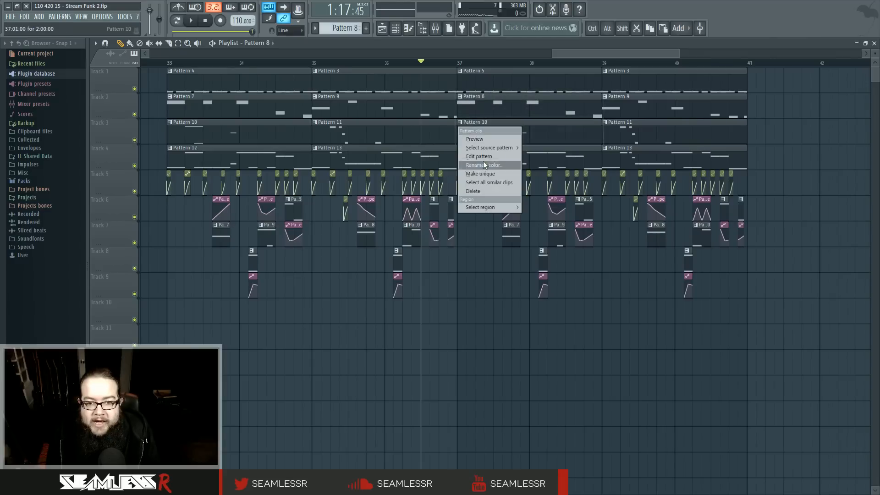
left_click(485, 175)
left_click(459, 148)
left_click(485, 199)
Make the duplicated pattern clips starting at bar 39 on Tracks 4, 3, 2 and 1 unique
left_click(603, 148)
left_click(624, 199)
left_click(604, 122)
left_click(625, 173)
left_click(604, 97)
left_click(624, 148)
left_click(604, 71)
left_click(635, 122)
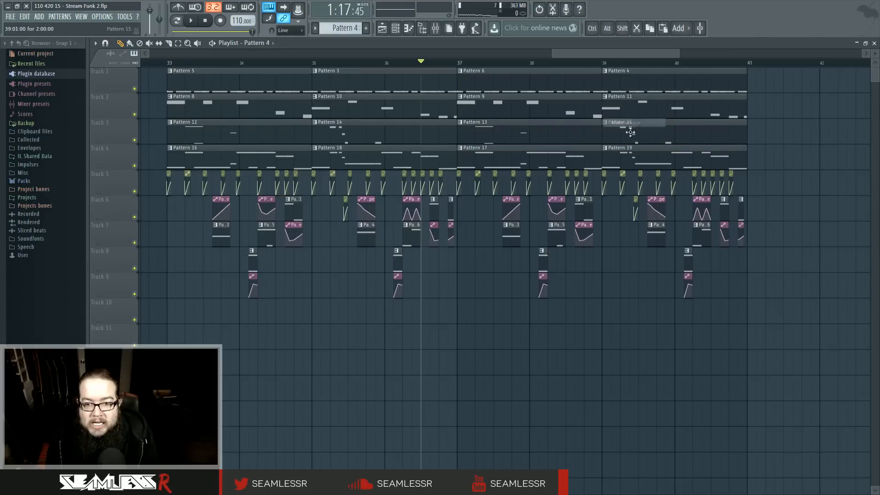
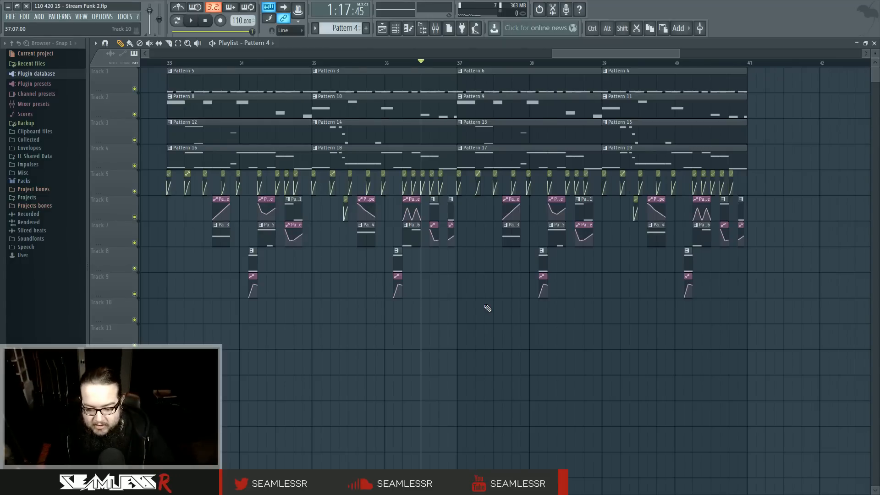
Audition the end of the first four bars, and play the duplicated section starting from bar 37
key("space")
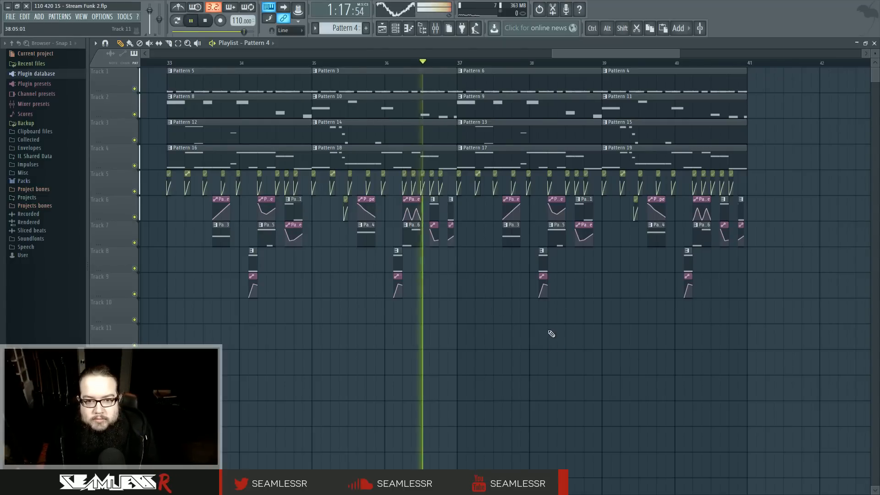
scroll(547, 334, "up", 4)
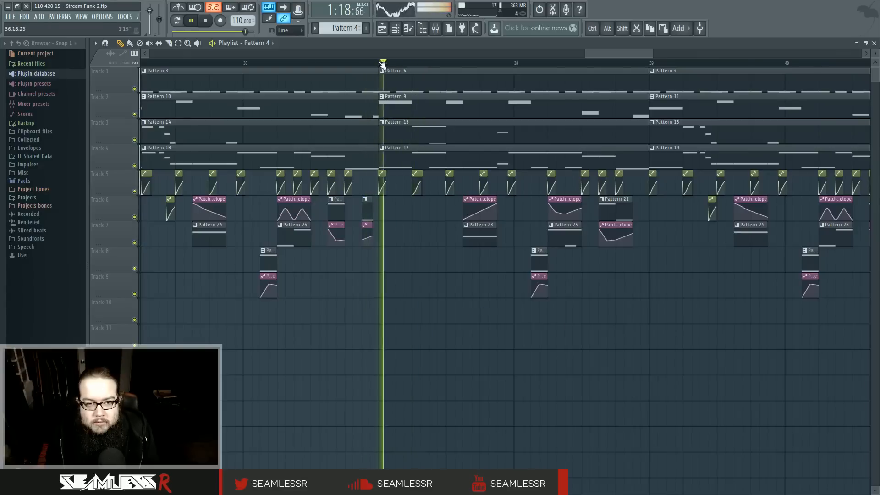
key("space")
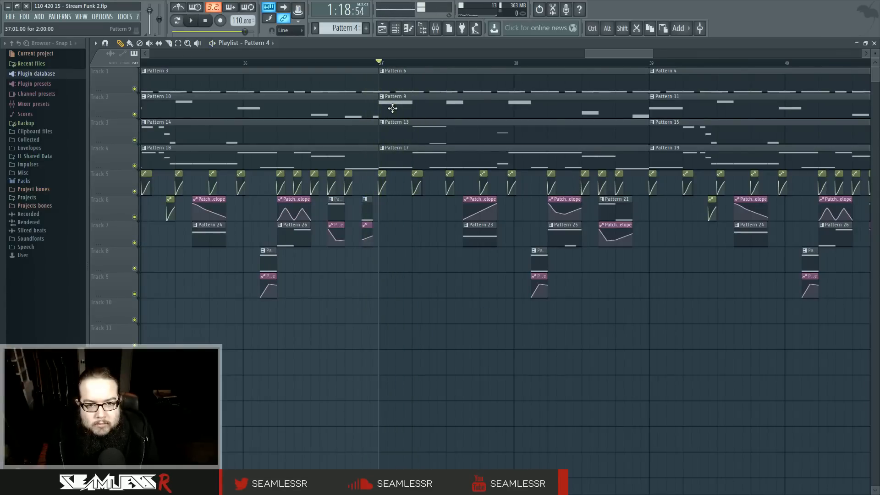
key("space")
scroll(415, 184, "up", 3)
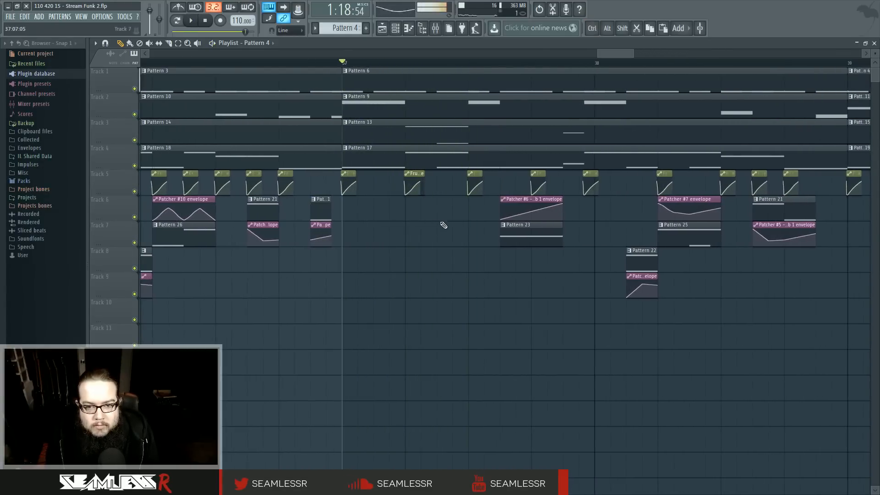
key("space")
Shorten the first note of Pattern 9 on Track 2 to half its length
double_click(354, 109)
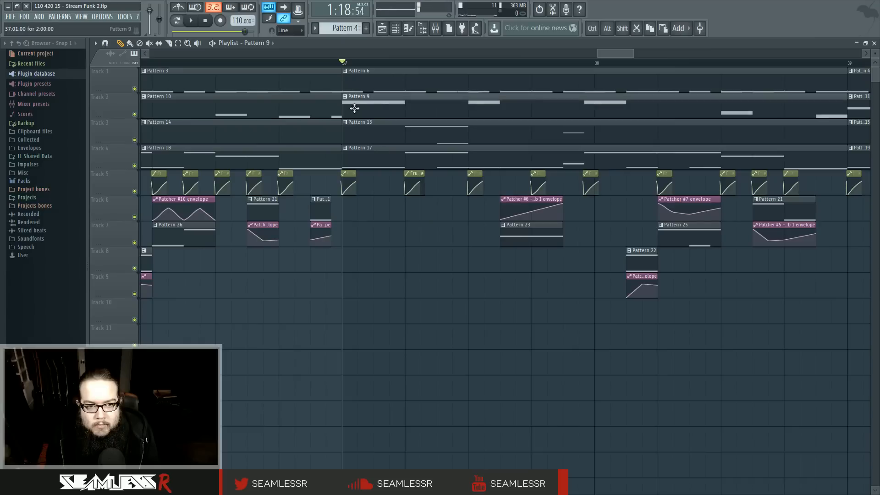
key("space")
left_click(418, 27)
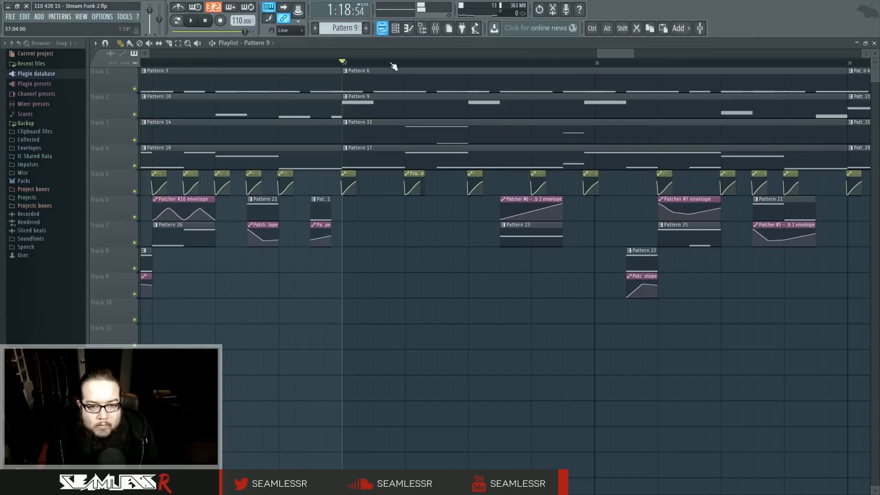
Move the G2 note and its accompanying slide note in Pattern 13 about two steps earlier and play the result
double_click(392, 133)
left_click_drag(272, 109, 369, 372)
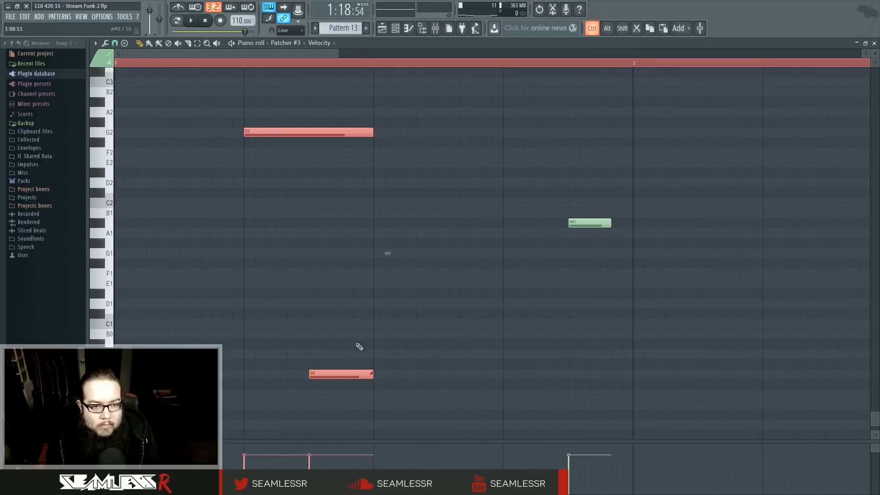
left_click_drag(263, 131, 189, 131)
left_click(254, 251, "ctrl")
key("space")
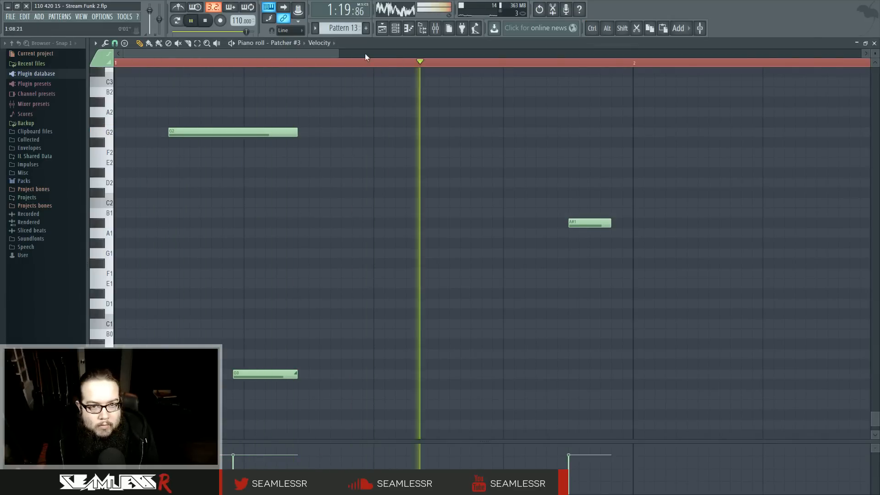
key("space")
Halve the first G2 note in Pattern 17, move the first G3 note and its slide note two steps earlier, and audition the change
left_click(385, 30)
double_click(393, 155)
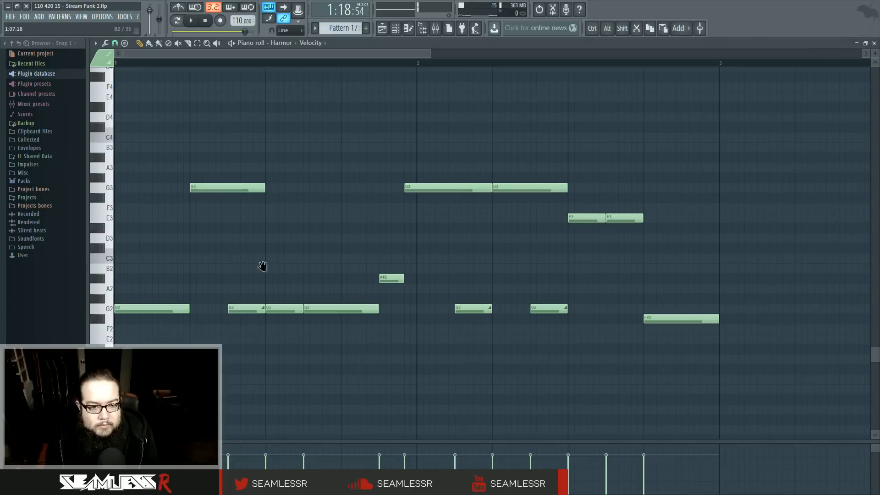
left_click_drag(188, 165, 230, 310, "ctrl")
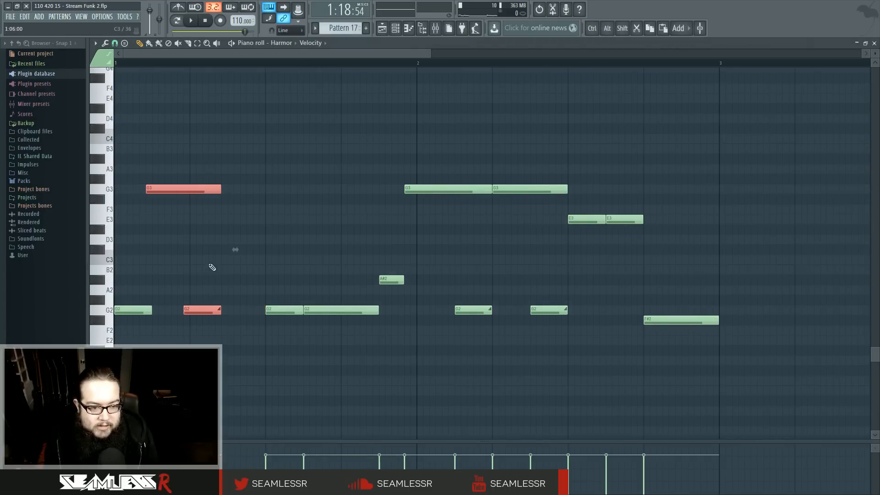
left_click_drag(161, 164, 210, 320, "ctrl")
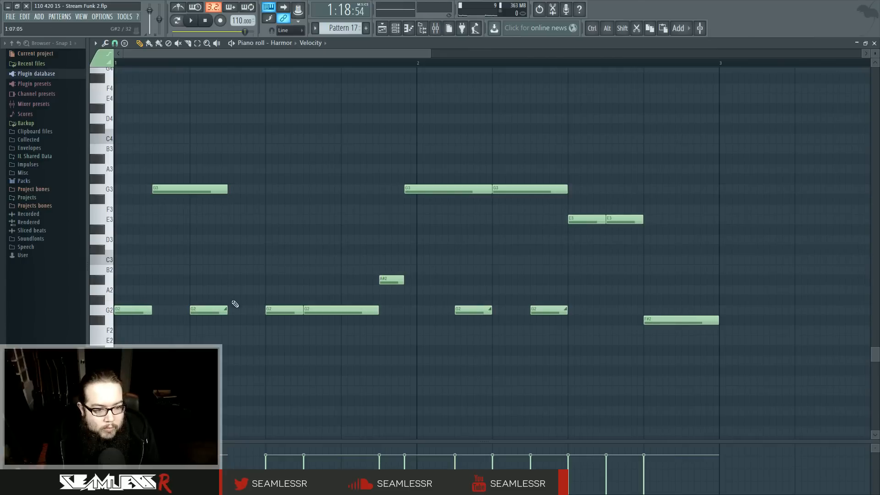
key("space")
left_click(384, 28)
key("space")
key("space")
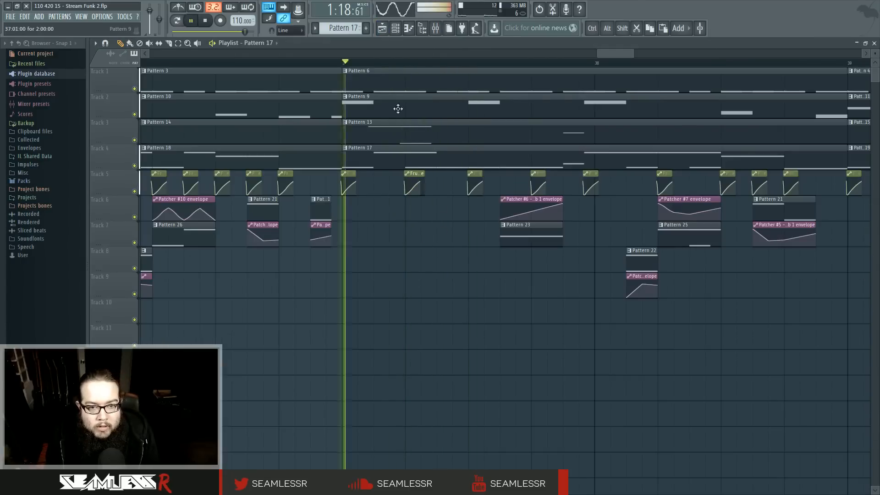
Add a two-step G3 note to Pattern 9 directly before the G3 note on beat three
double_click(376, 127)
key("space")
key("space")
left_click(244, 203)
key("space")
left_click_drag(243, 203, 243, 234)
key("space")
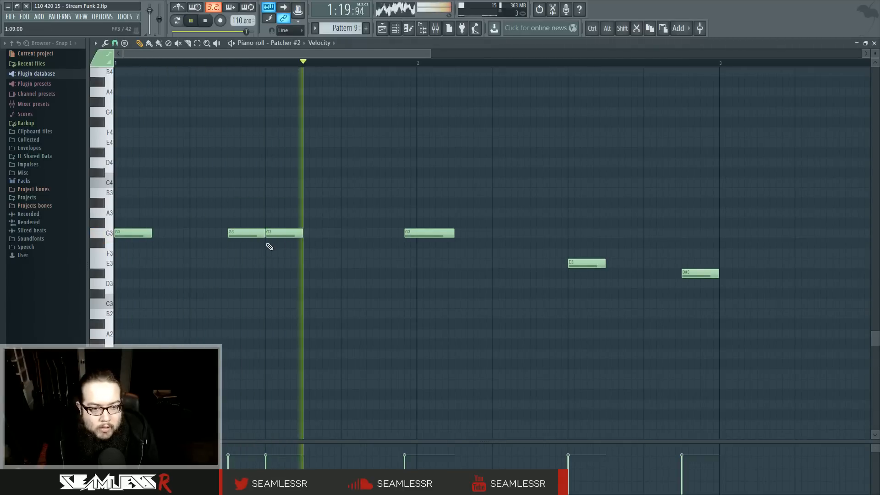
Audition the revised section at bar 37 in the playlist, restarting playback from the bar's third beat
key("F5")
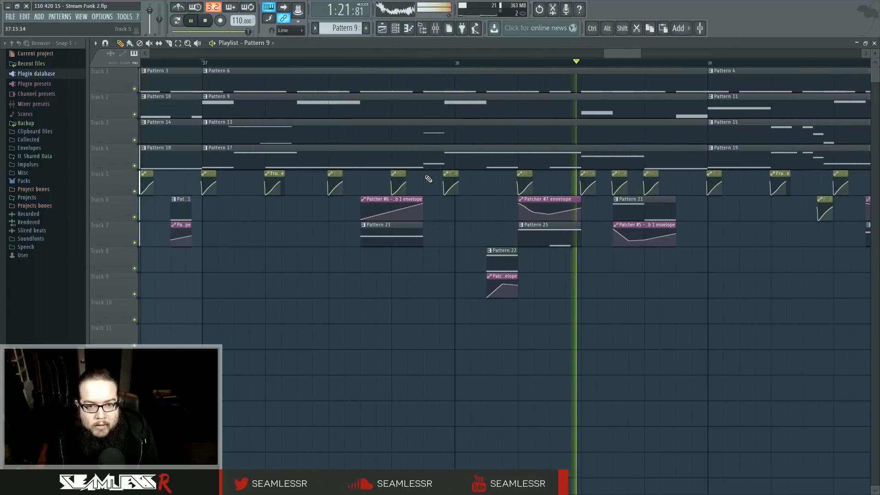
scroll(432, 280, "down", 2)
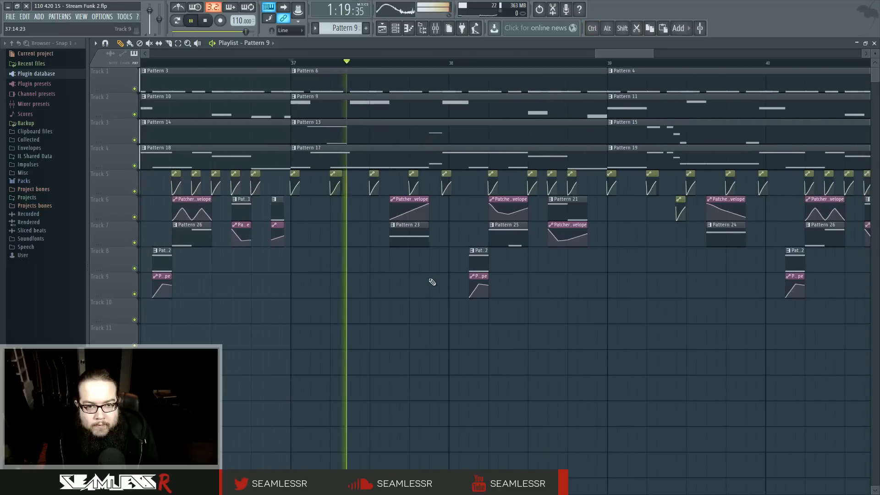
scroll(399, 301, "up", 2)
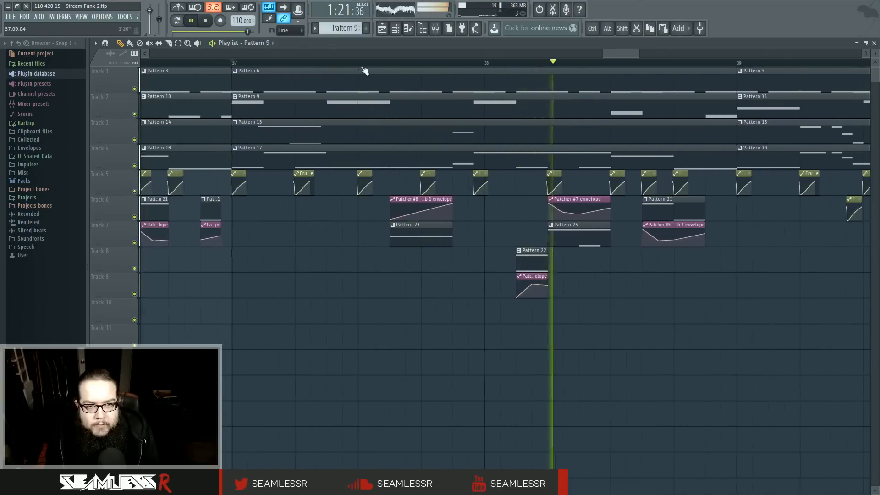
key("space")
key("space")
key("space")
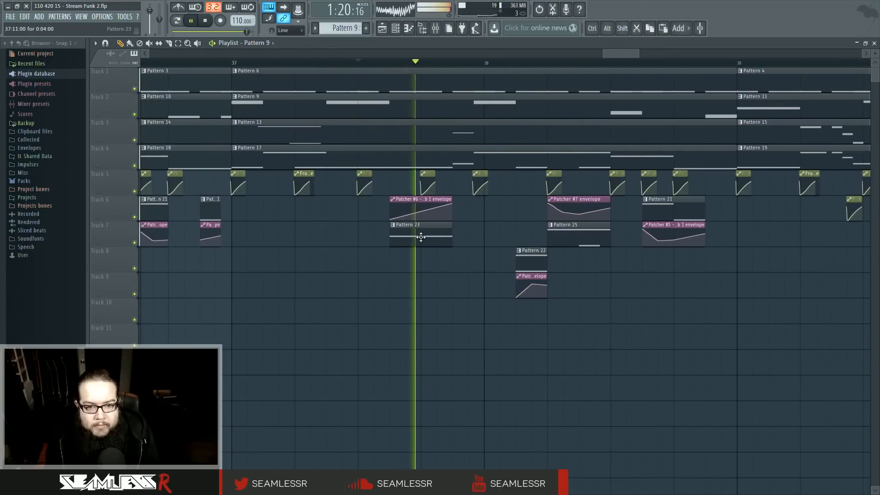
Make the Patcher #6 envelope clip in bar 37 unique and audition it from beat three
key("space")
key("space")
left_click(395, 200)
left_click(416, 252)
key("space")
key("space")
key("space")
key("space")
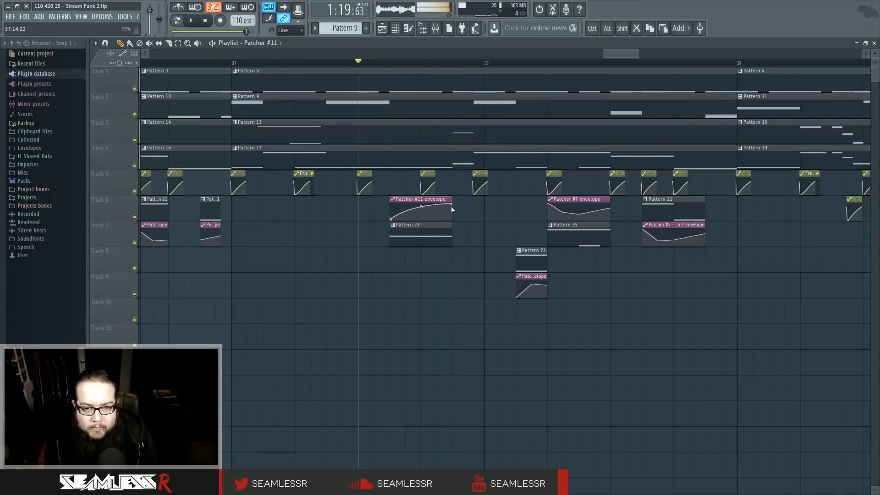
Reshape the Patcher #11 envelope in bar 37 into a falling curve by moving its end points, auditioning each change
left_click_drag(452, 205, 455, 210)
key("space")
key("space")
key("space")
left_click_drag(391, 218, 390, 204)
key("space")
key("space")
key("space")
key("space")
left_click_drag(452, 211, 454, 214)
key("space")
key("space")
key("space")
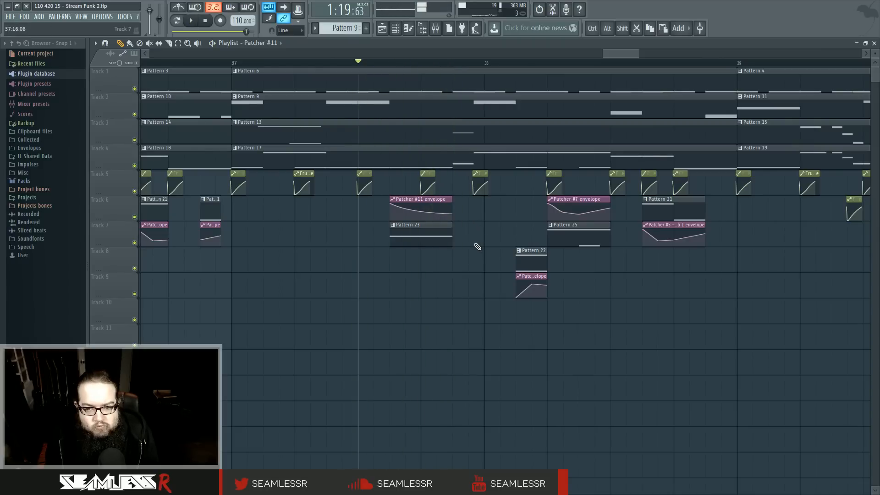
Copy the Pattern 21 and Patcher #5 envelope clips to 37:11 on Tracks 8 and 9, and delete the Pattern 23 and Patcher #11 clips above them
left_click_drag(679, 238, 407, 257)
right_click(397, 227)
right_click(410, 214)
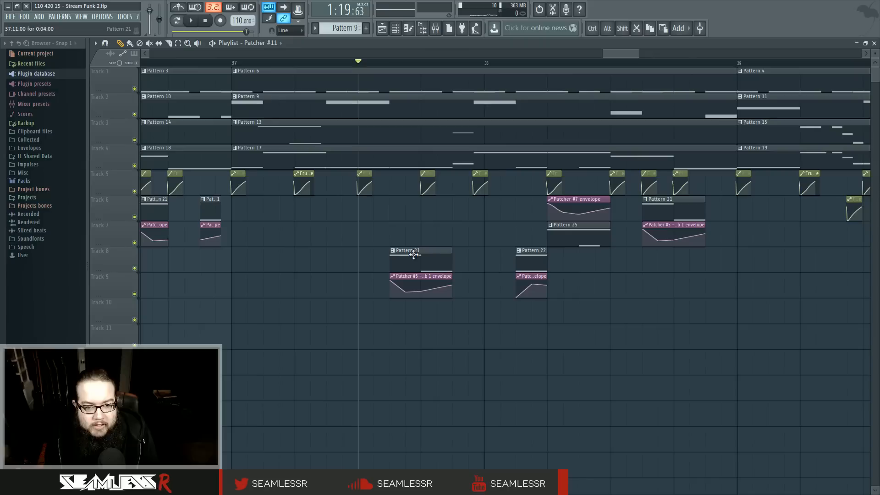
Make the copied Pattern 21 clip on Track 8 unique and replace its notes with one four-step G1 note
left_click(397, 256)
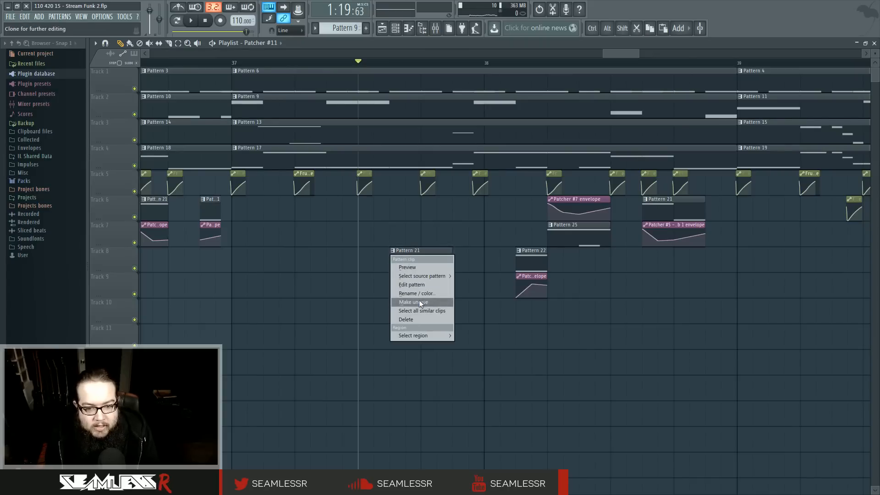
left_click(419, 302)
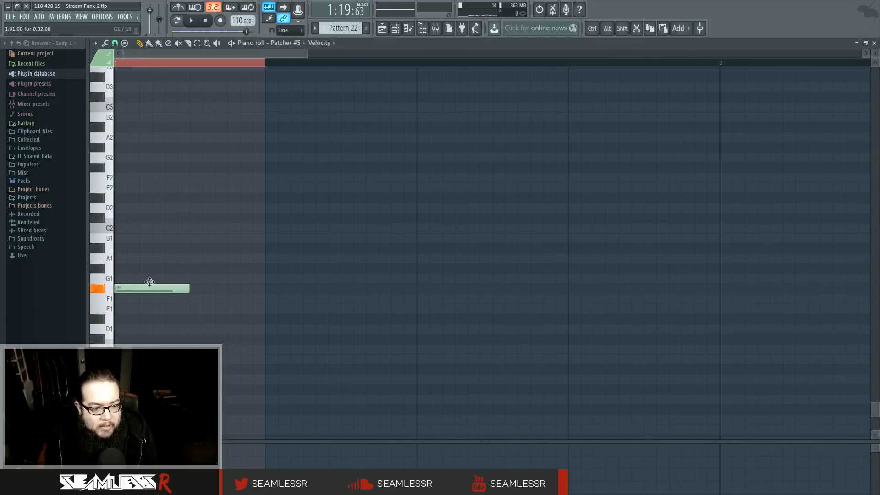
left_click(395, 27)
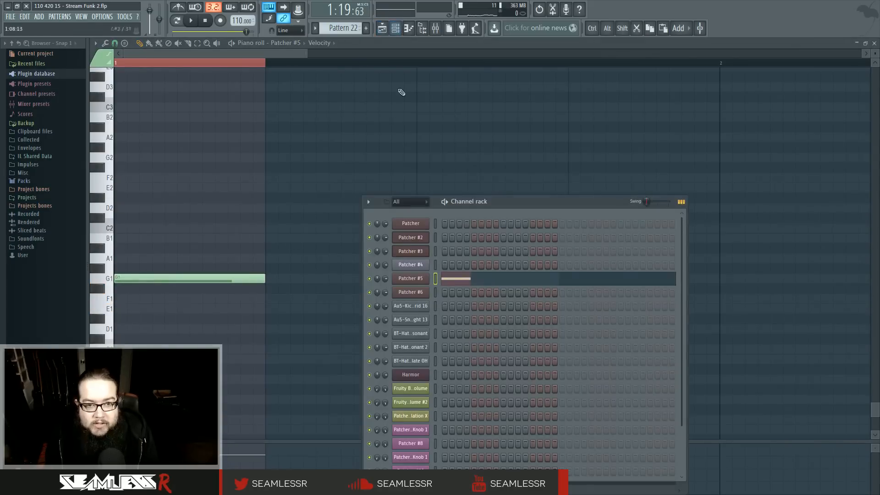
left_click(382, 28)
Make the copied Patcher #5 envelope on Track 9 unique, lower its start point to the bottom, and audition it
right_click(438, 287)
left_click(454, 303)
left_click(393, 277)
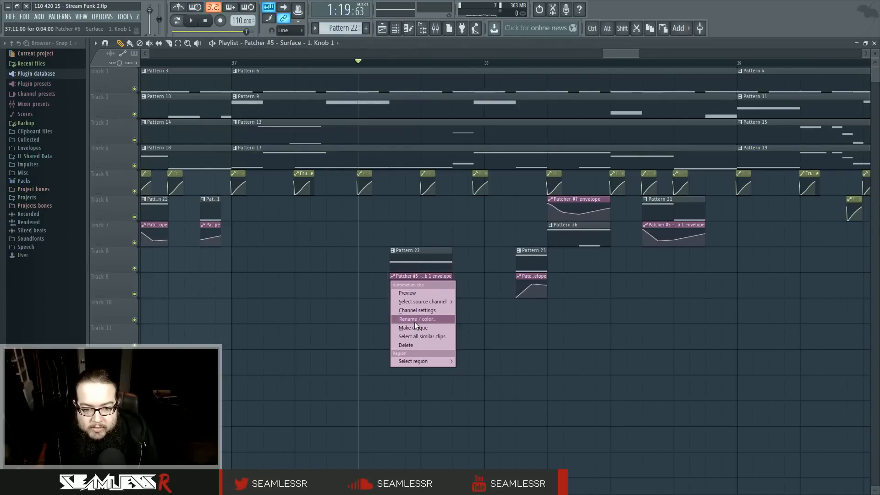
left_click(414, 327)
left_click_drag(391, 281, 402, 305)
key("space")
key("space")
key("space")
Delete the intermediate points of the Patcher #12 envelope and raise its end point to form a rising ramp, auditioning the result
right_click(421, 292)
left_click(435, 306)
right_click(406, 292)
left_click(426, 306)
key("space")
key("space")
left_click_drag(452, 285, 452, 281)
key("space")
key("space")
key("space")
key("space")
key("space")
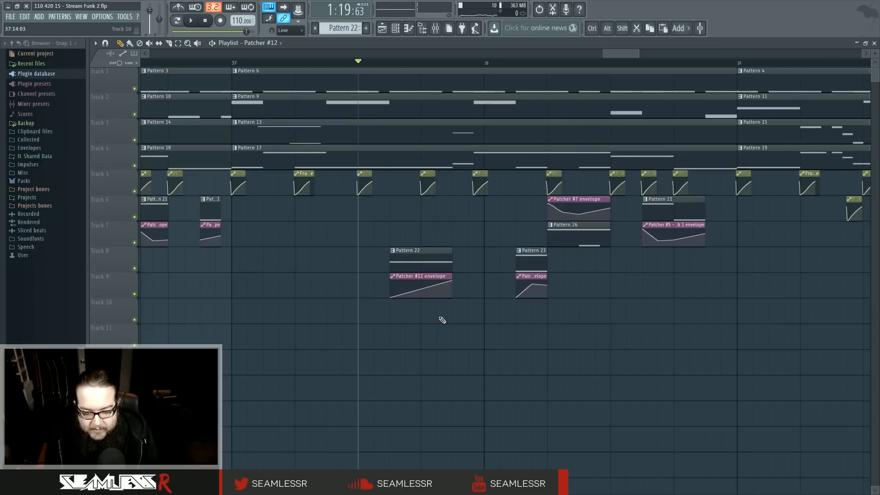
Add two short slide notes to Pattern 22, one at G2 followed by one back at G1
double_click(415, 256)
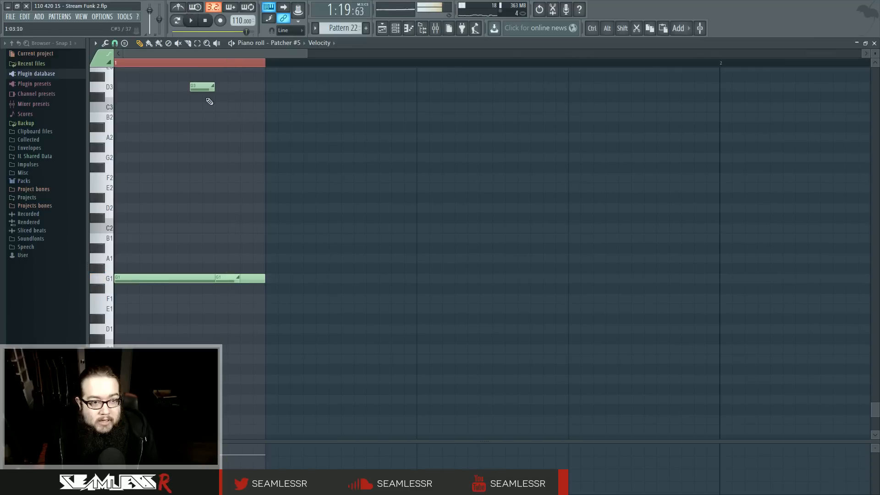
left_click_drag(209, 87, 183, 87)
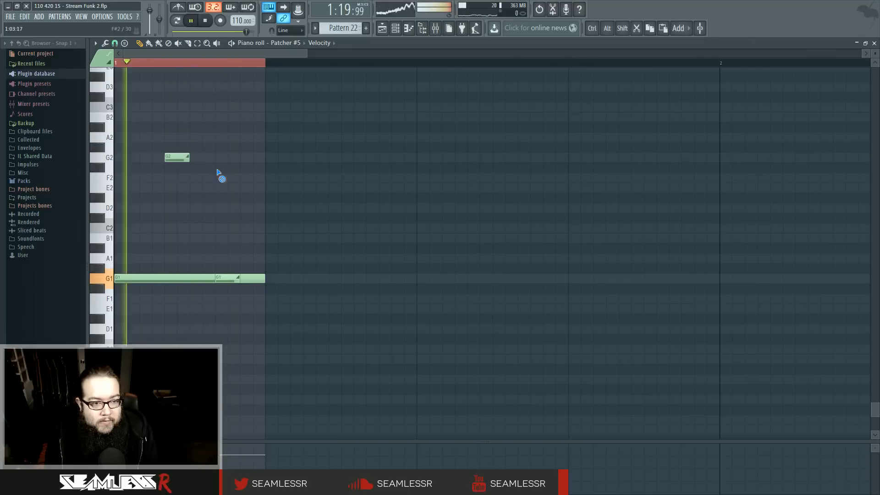
key("space")
left_click_drag(159, 157, 152, 159)
key("F5")
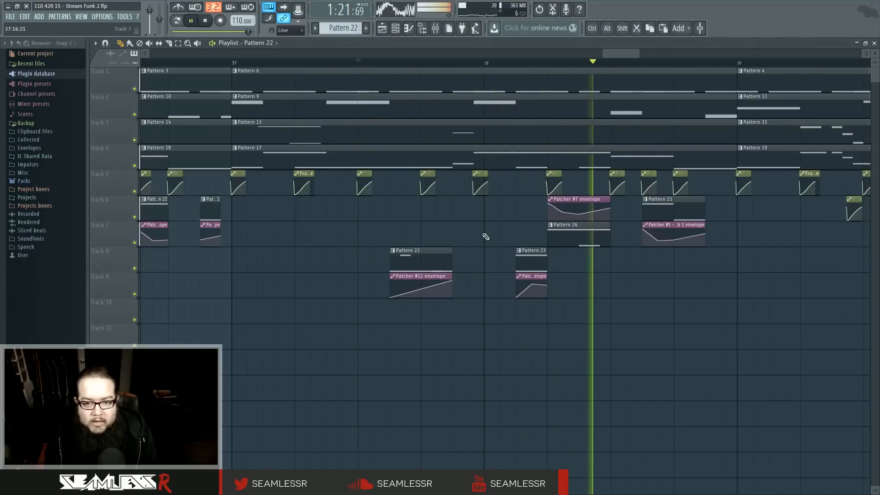
Audition the arrangement from beat three of bar 37 through bar 38
key("space")
key("space")
mouse_move(665, 267)
left_mouse_down()
mouse_move(444, 276)
mouse_move(459, 268)
left_mouse_up()
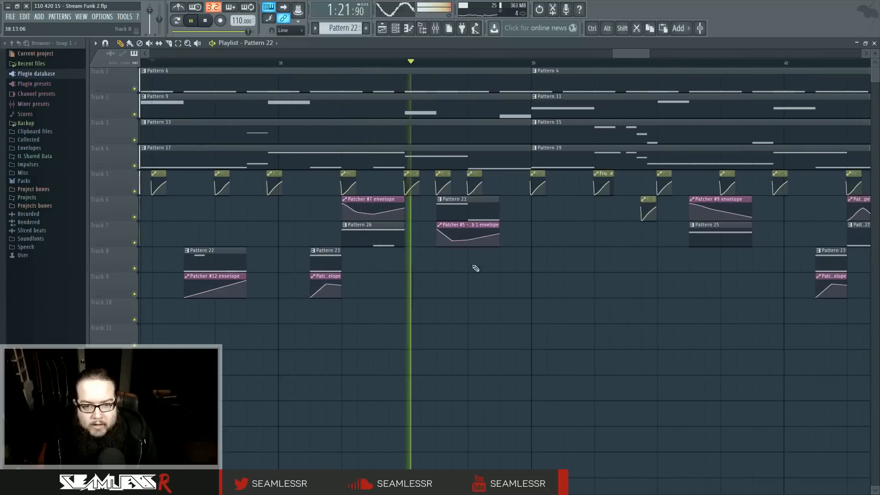
key("space")
Halve the Pattern 21 and Patcher #5 clips in bar 38, and copy the Pattern 26 and Patcher #7 clips to beat four as a unique pattern
left_click(498, 224, "ctrl")
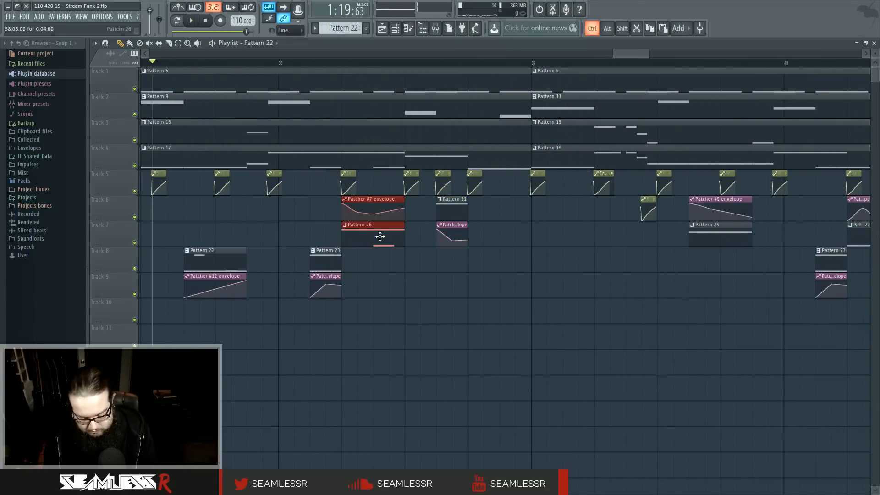
key("ctrl+b")
left_click_drag(422, 200, 482, 206)
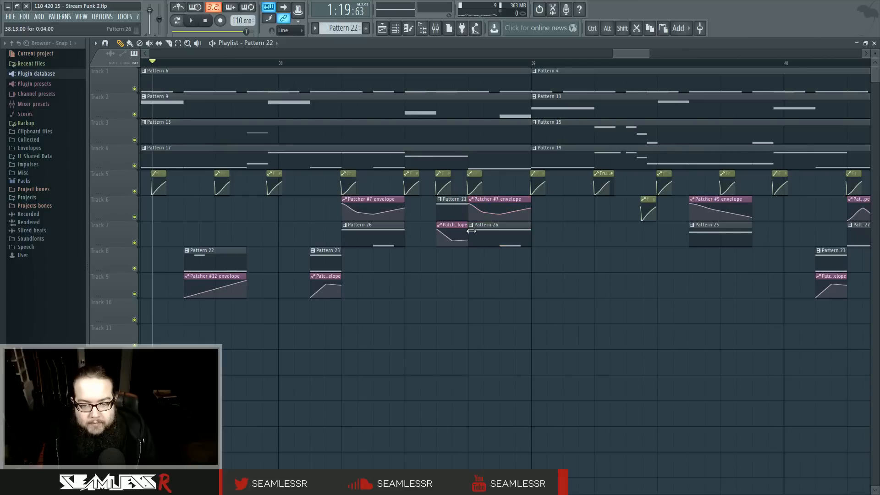
left_click(474, 225)
left_click(492, 276)
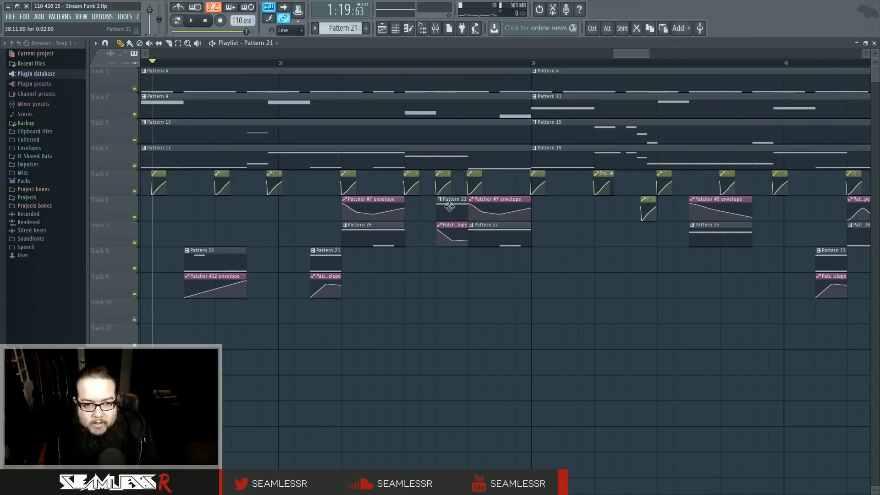
Lower Pattern 27's long G3 note to D#2, remove its slide note, halve the remaining note, and audition the fill
double_click(449, 207)
left_click(413, 23)
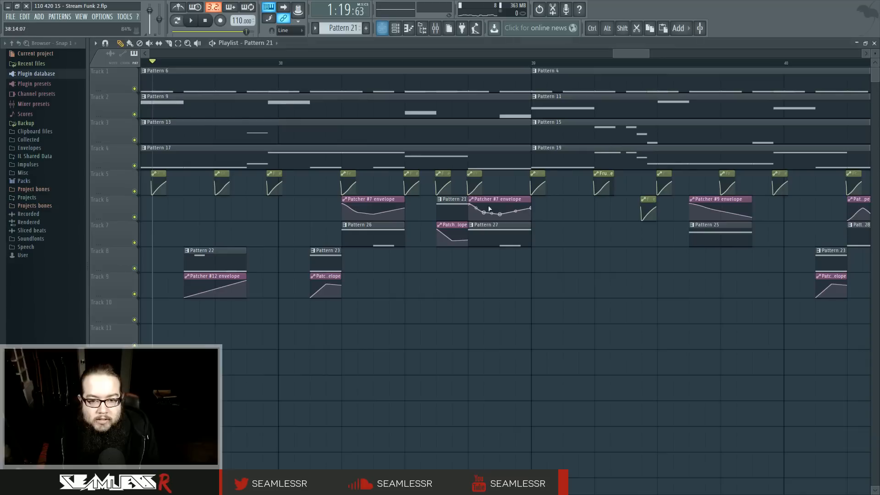
double_click(471, 240)
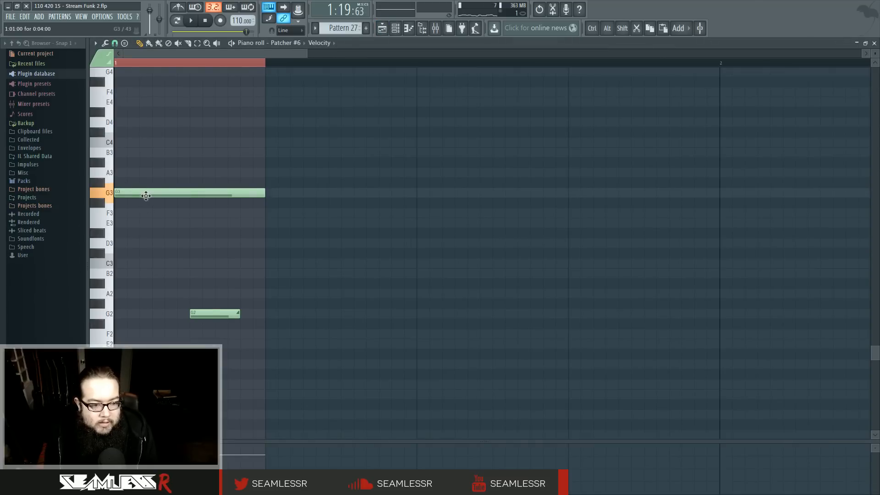
left_click_drag(146, 196, 129, 345)
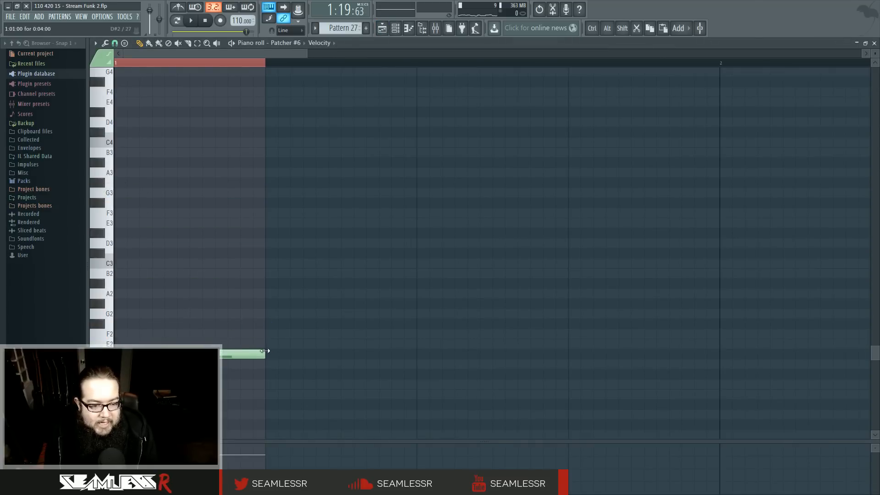
left_click(381, 28)
key("space")
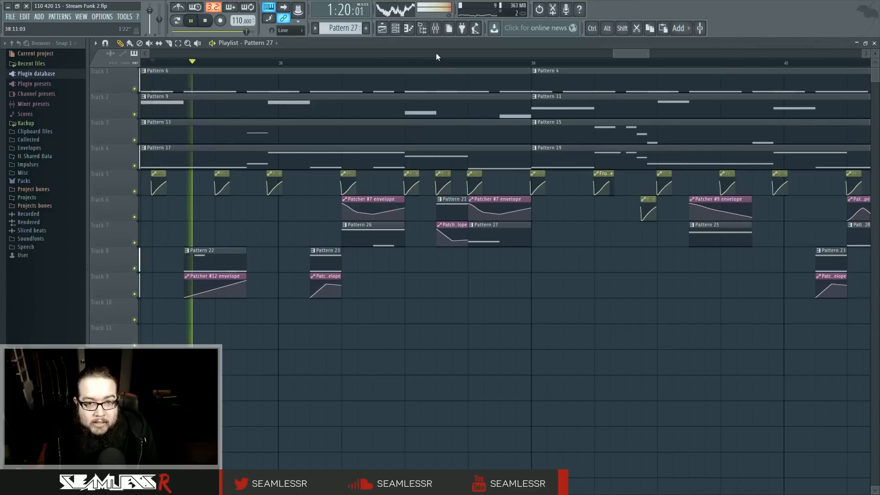
key("space")
key("space")
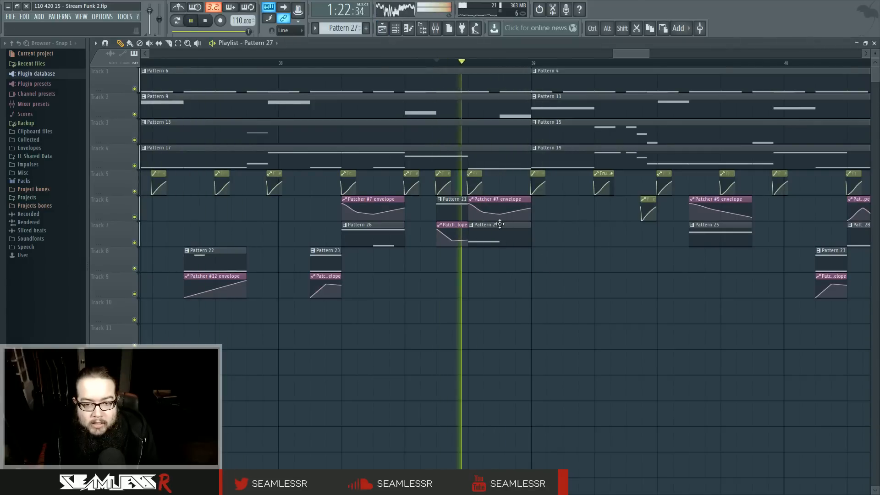
key("space")
key("space")
key("space")
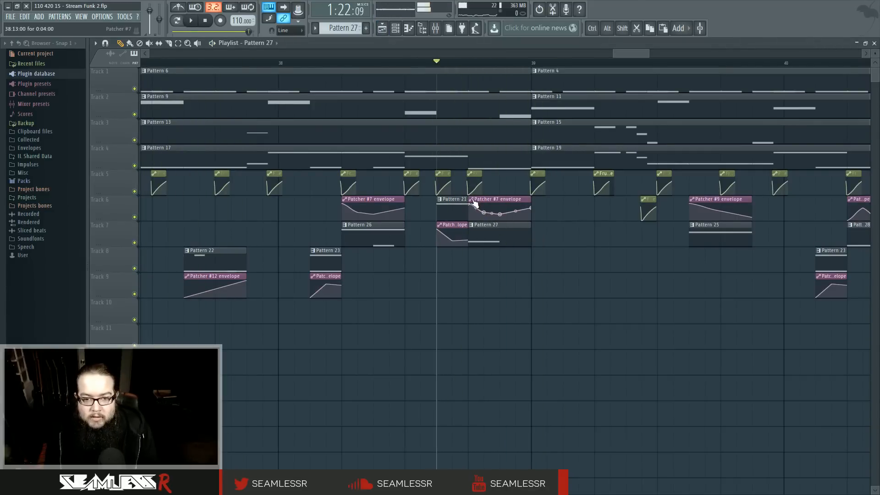
Make the Patcher #7 envelope on beat four of bar 38 unique and reshape it to rise to its midpoint, auditioning the curve
right_click(470, 205)
left_click(486, 251)
right_click(483, 212)
left_click(495, 218)
key("space")
left_click_drag(468, 208, 499, 209)
key("space")
key("space")
key("space")
key("space")
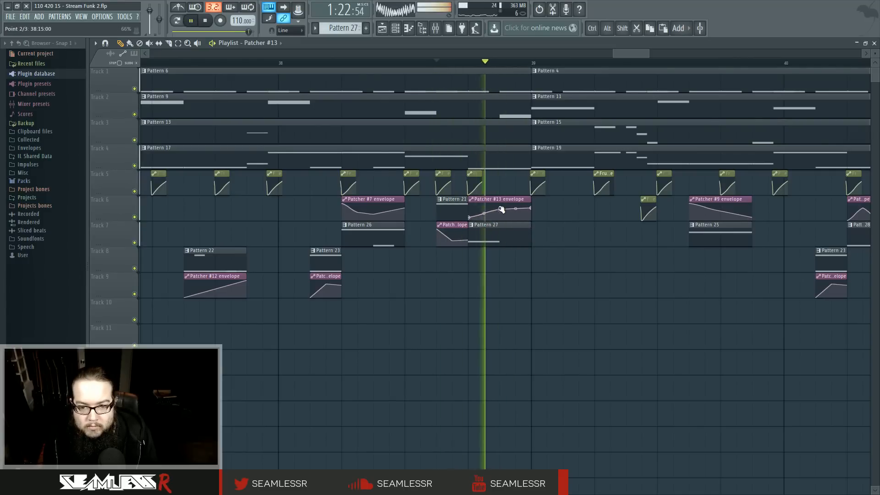
key("space")
key("space")
Change the pitch of Pattern 27's single note and audition the arrangement from late bar 38 through bar 40
double_click(485, 242)
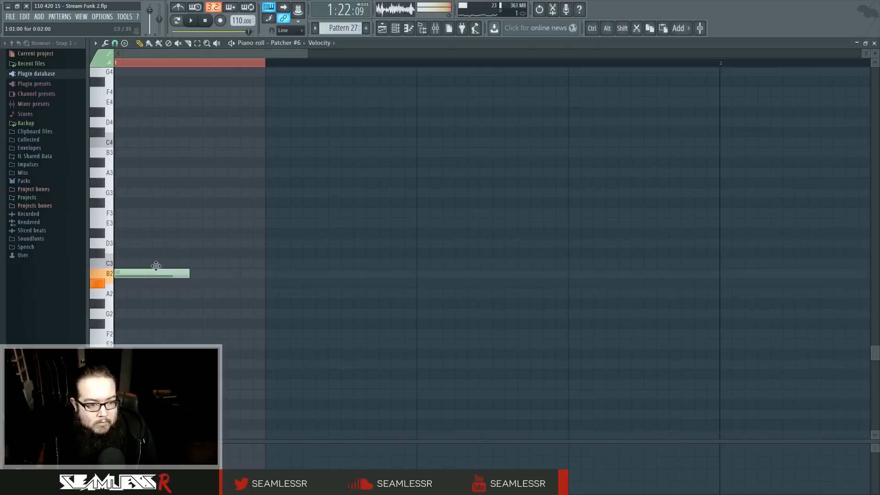
left_click_drag(156, 289, 230, 221)
key("space")
left_click(394, 32)
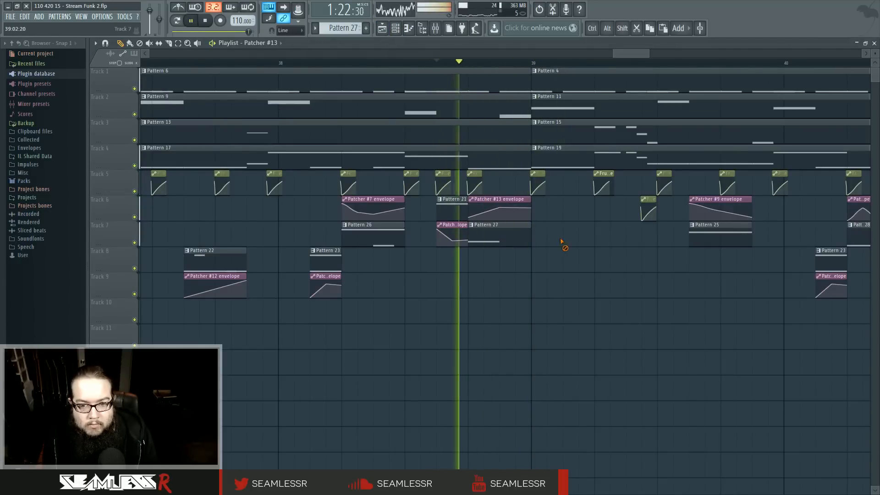
scroll(566, 266, "down", 2)
scroll(566, 268, "down", 2)
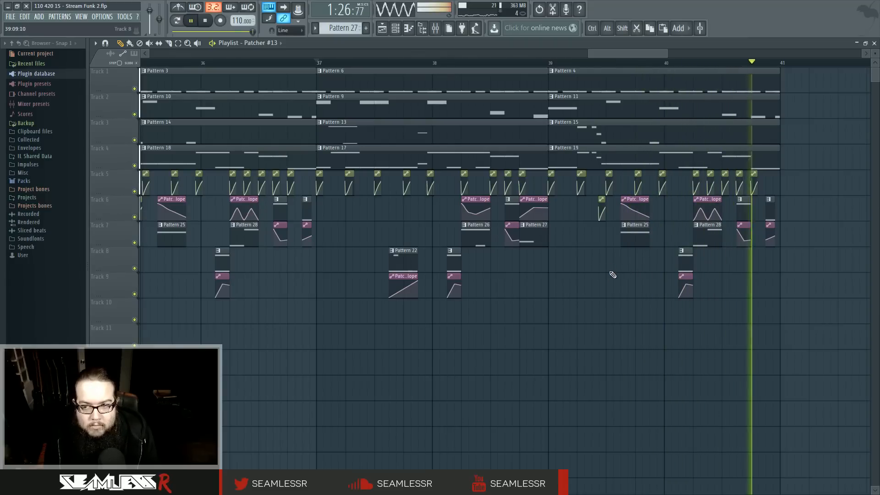
key("space")
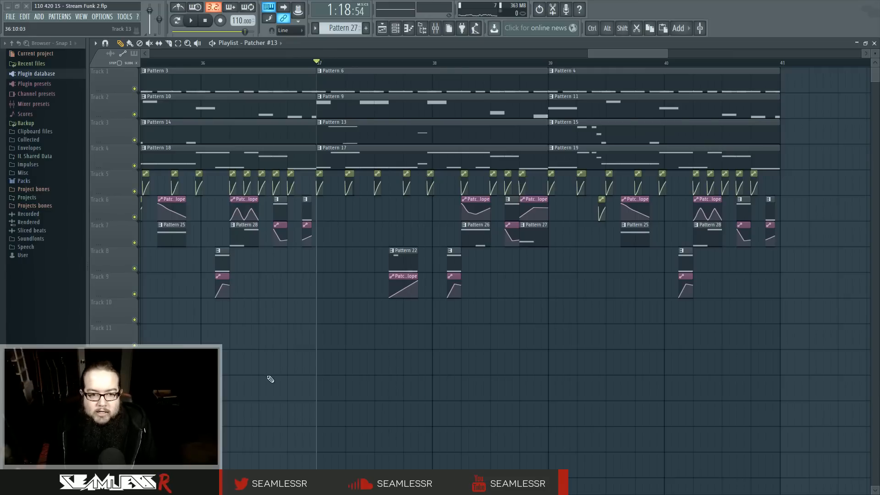
Audition the varied bars from bar 37, followed by the whole eight-bar arrangement from bar 33
scroll(595, 356, "down", 5)
key("space")
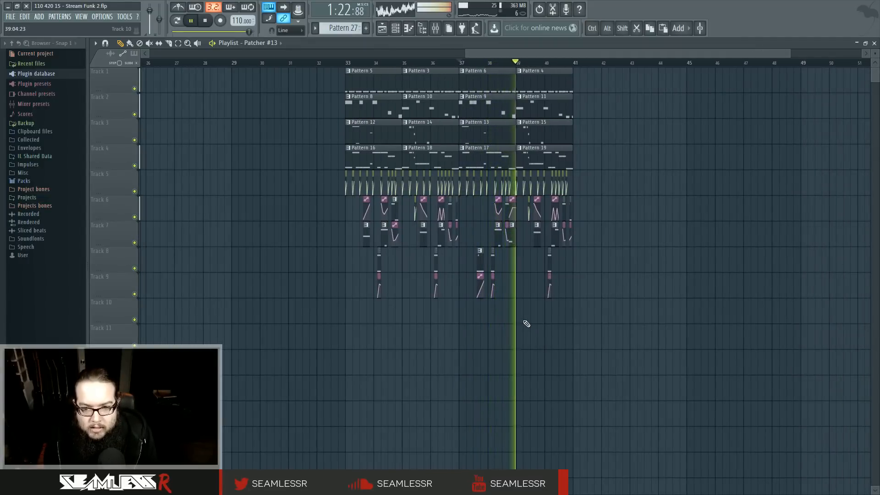
key("space")
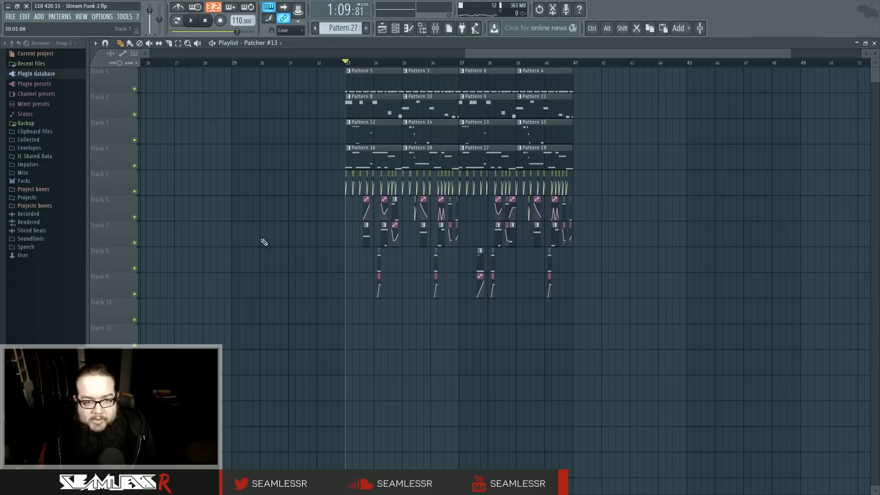
key("space")
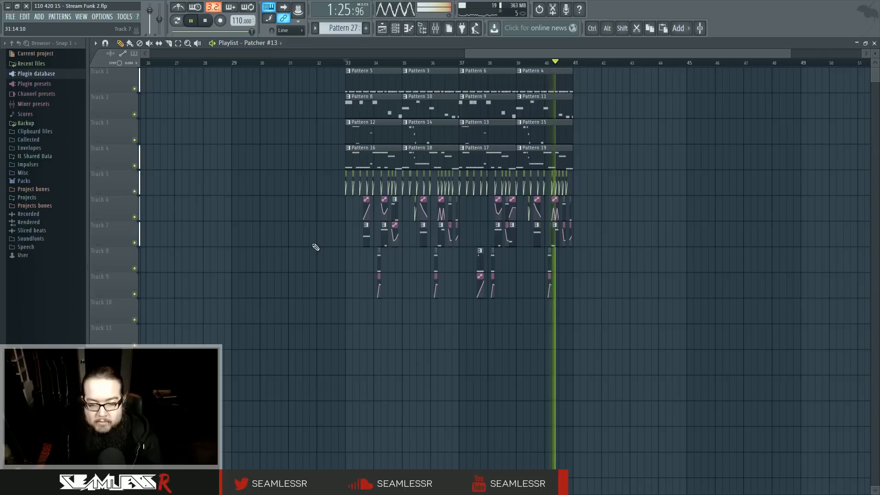
key("space")
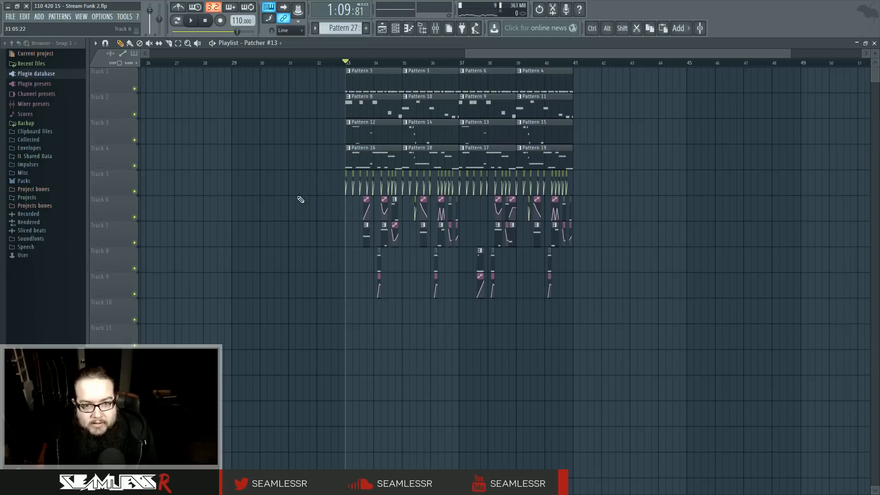
Review the Pattern 8 notes and place the playback position at the start of the Pattern 24 clip in bar 33
double_click(370, 105)
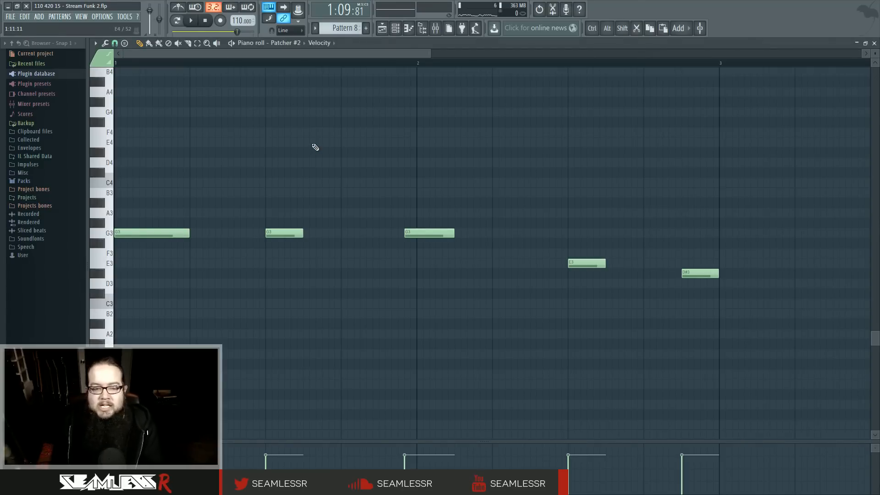
left_click(382, 27)
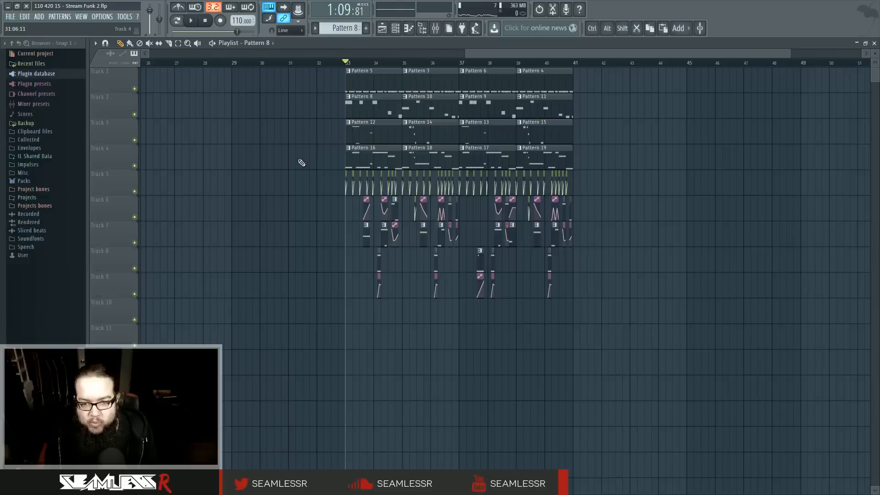
left_click_drag(419, 223, 564, 283)
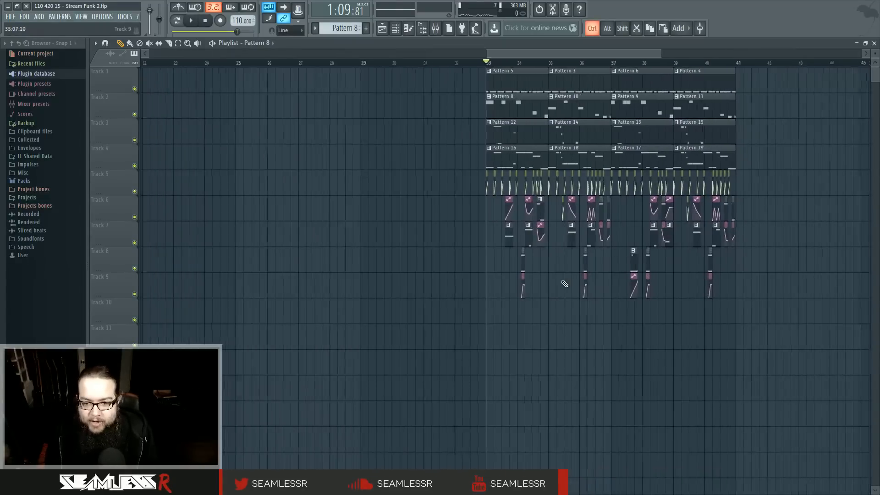
scroll(564, 283, "up", 4)
left_click(351, 63)
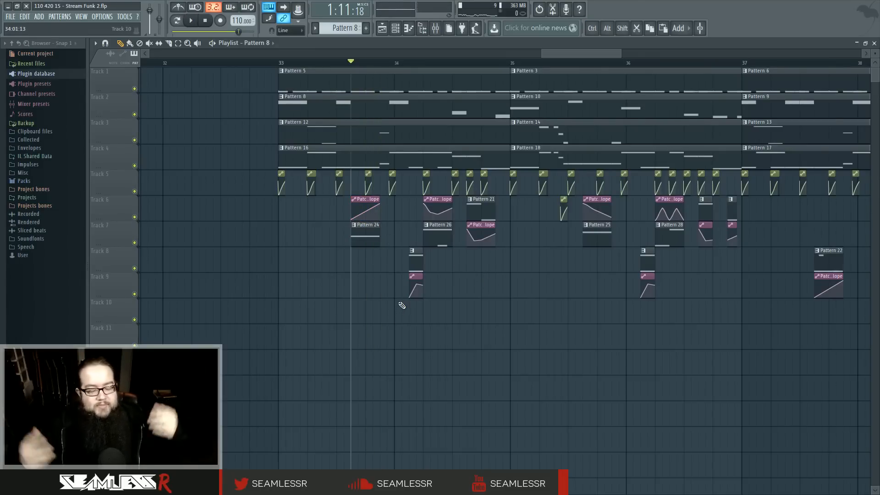
Review the original melody in Pattern 1 and play the original section from bar 9 through bar 16
scroll(422, 313, "down", 4)
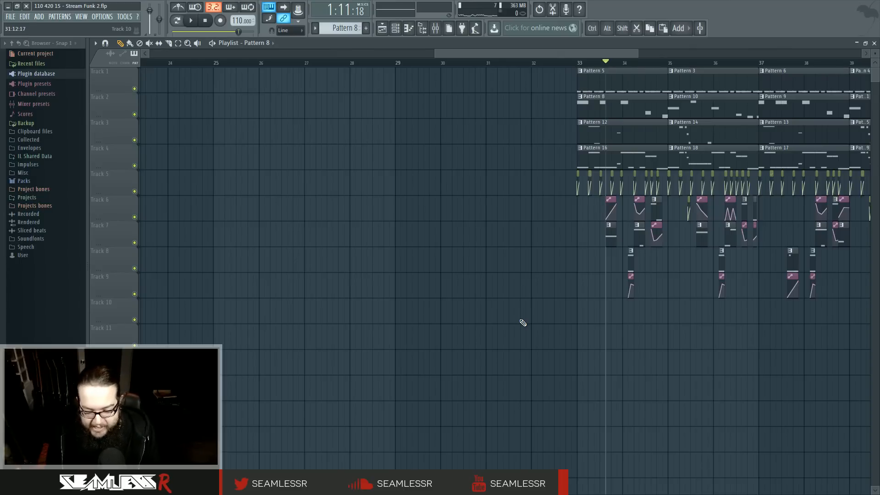
scroll(522, 328, "down", 5)
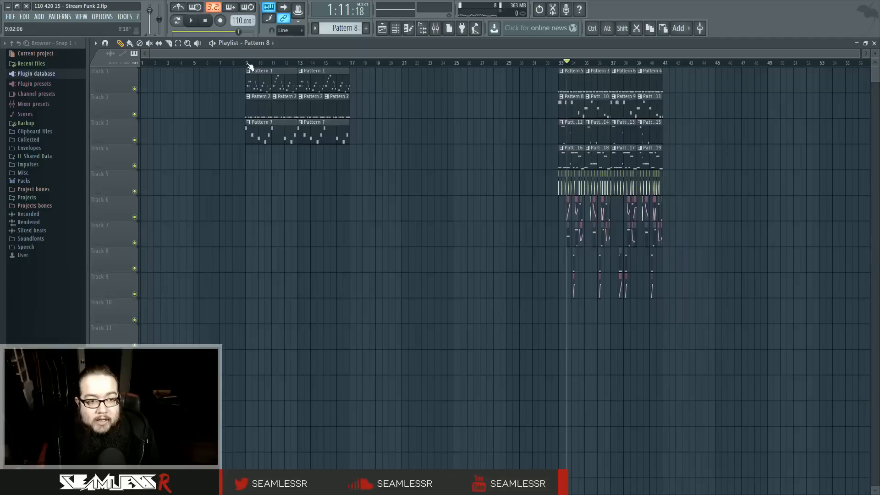
left_click(249, 65)
scroll(238, 228, "up", 3)
key("space")
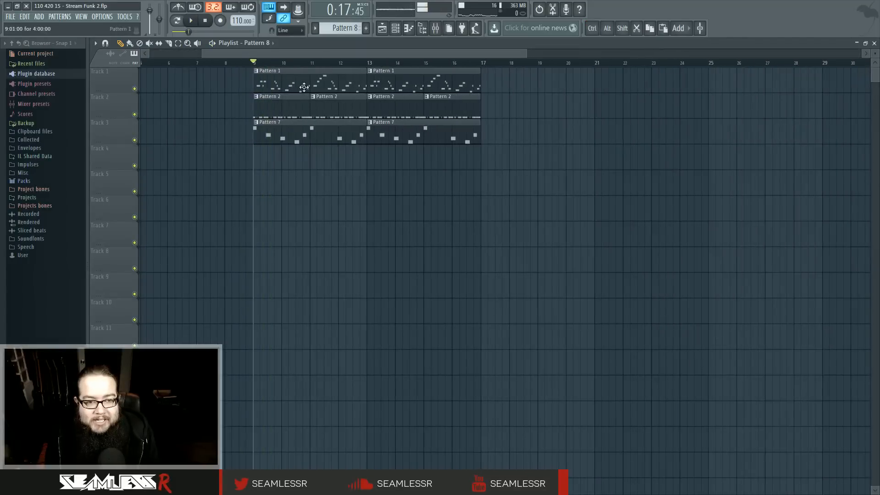
double_click(303, 87)
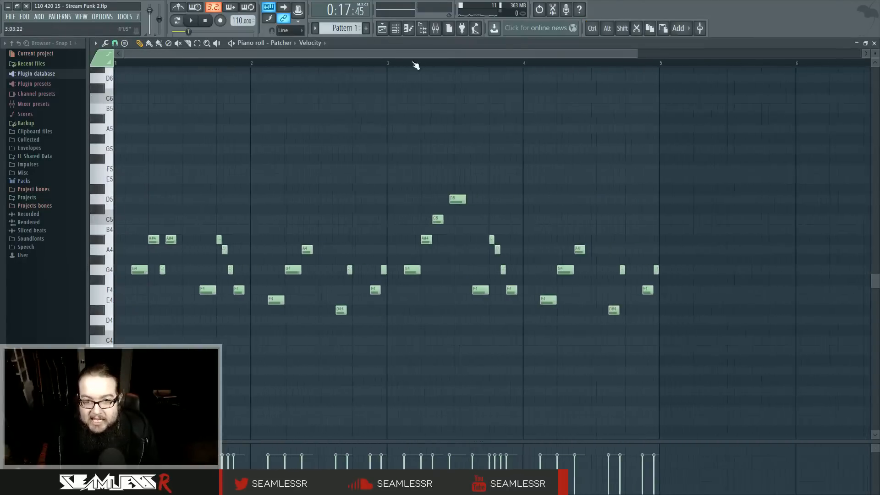
left_click(381, 28)
key("space")
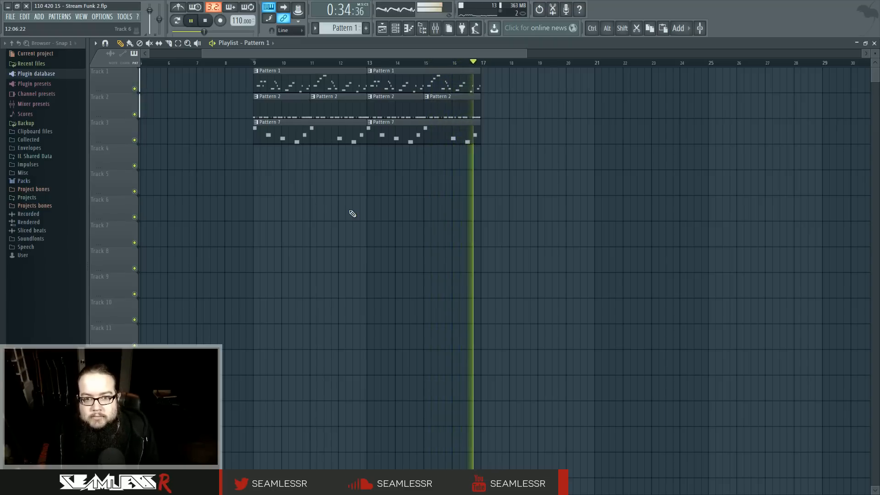
key("space")
Play the eight-bar funk arrangement again from bar 33 to compare it with the original section
scroll(473, 212, "down", 5)
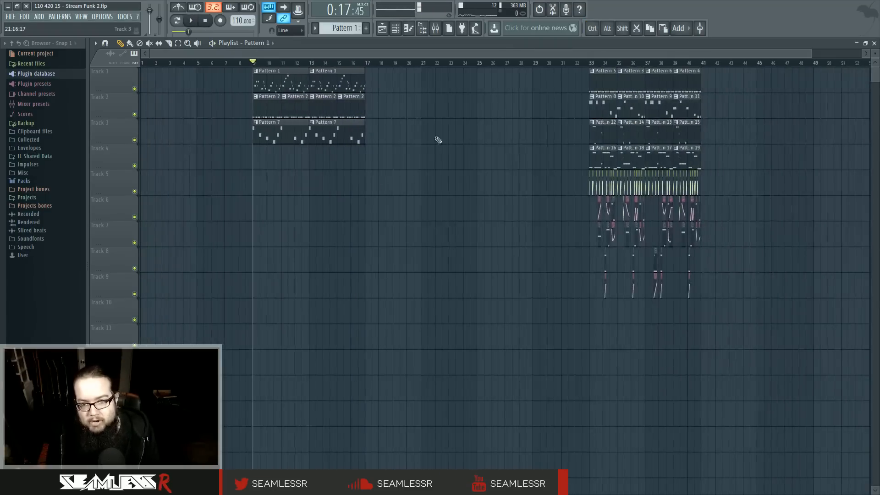
scroll(398, 198, "right", 4)
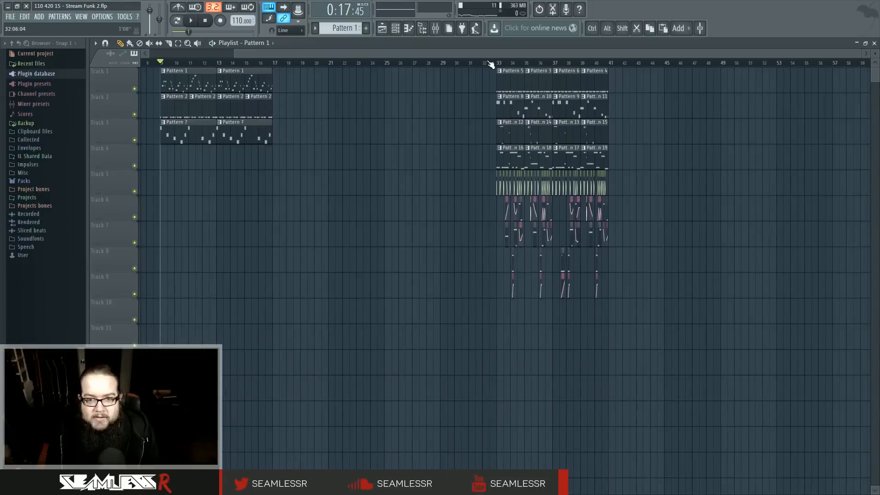
key("space")
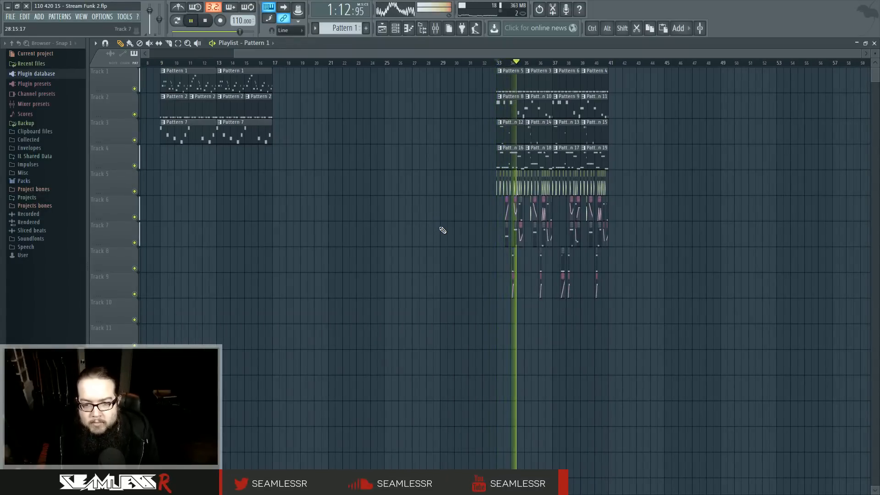
scroll(637, 274, "up", 3)
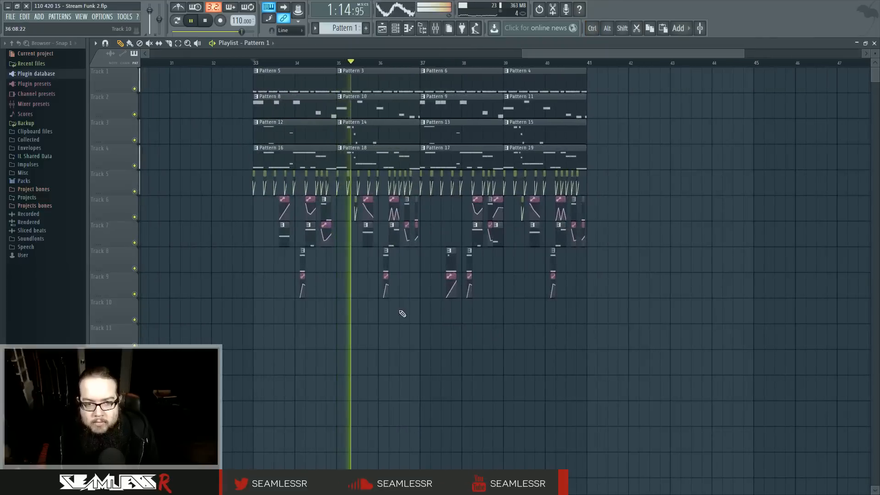
scroll(435, 316, "left", 1)
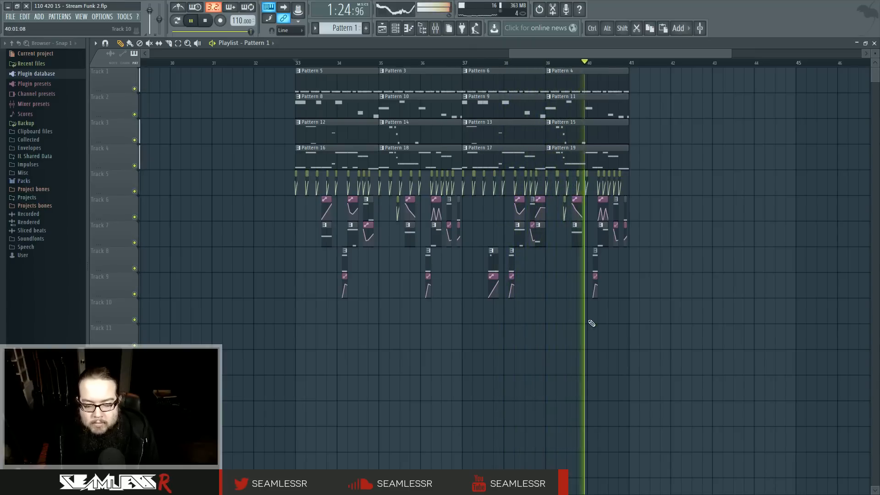
key("space")
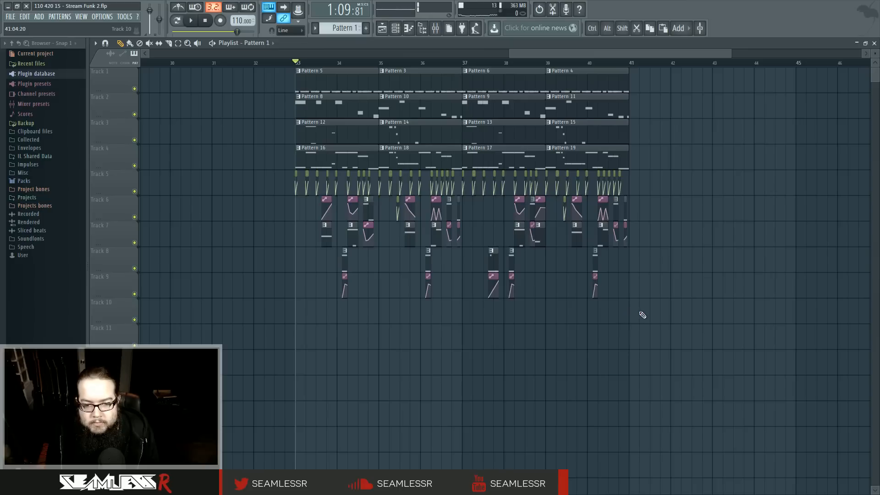
scroll(596, 314, "down", 4)
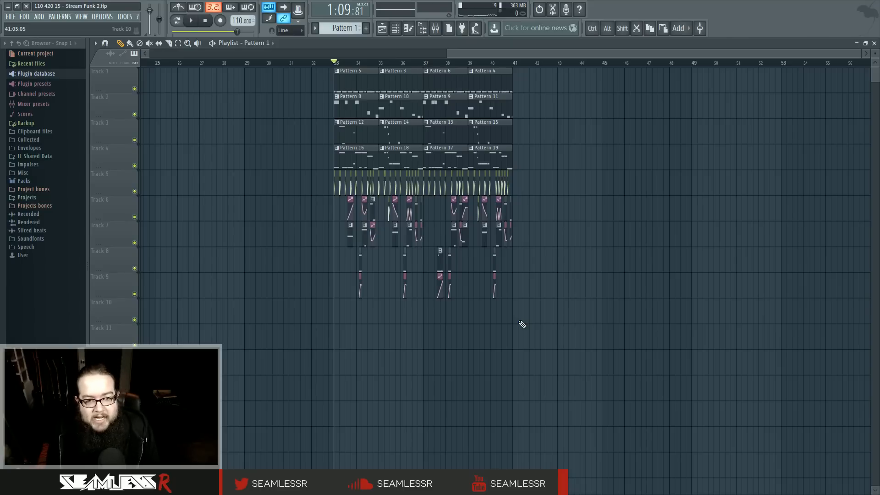
left_click_drag(320, 69, 517, 304)
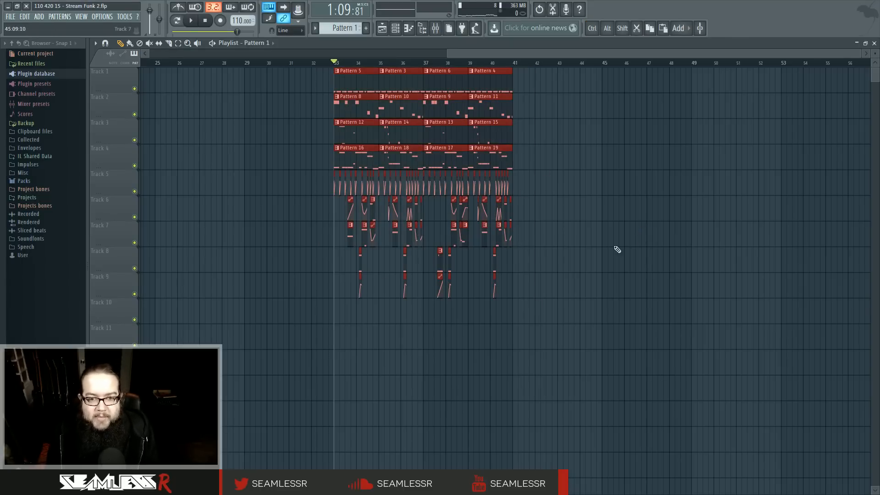
scroll(591, 278, "left", 1)
left_click(517, 327, "ctrl")
scroll(516, 328, "left", 7)
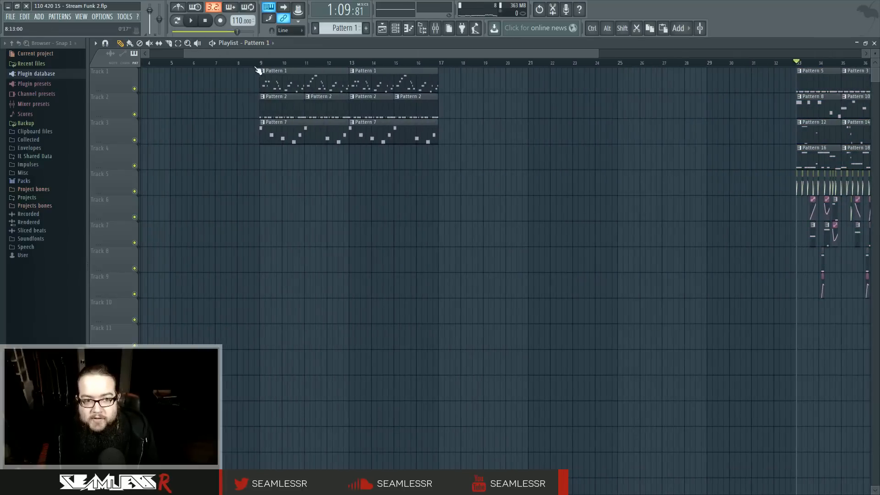
key("space")
scroll(542, 210, "right", 7)
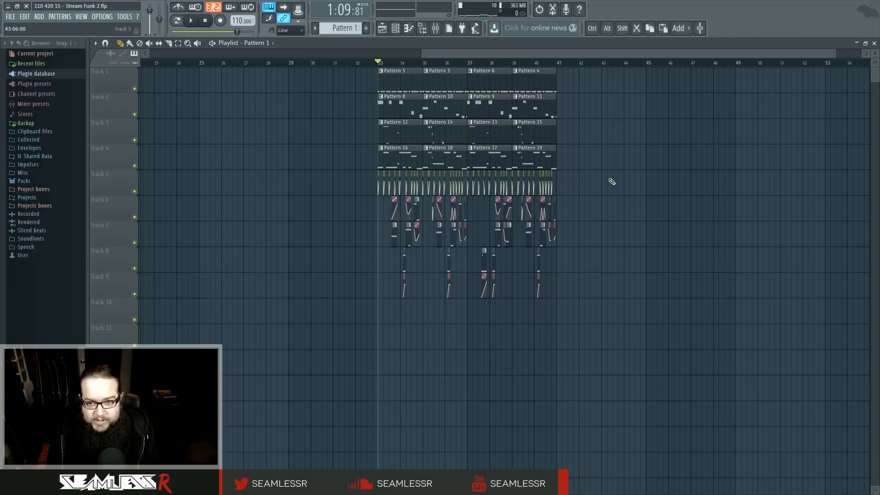
scroll(591, 223, "up", 3)
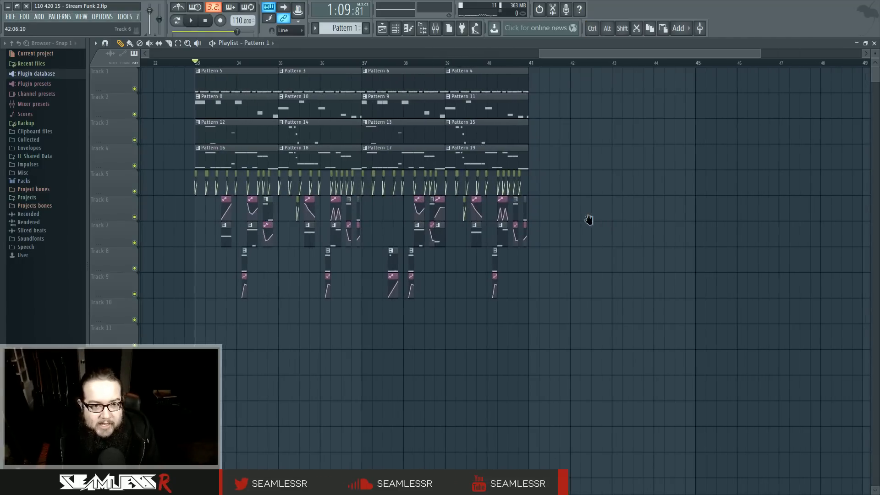
Set the playback position to bar 37 and audition the varied second half of the arrangement
scroll(591, 223, "down", 4)
left_click(478, 63)
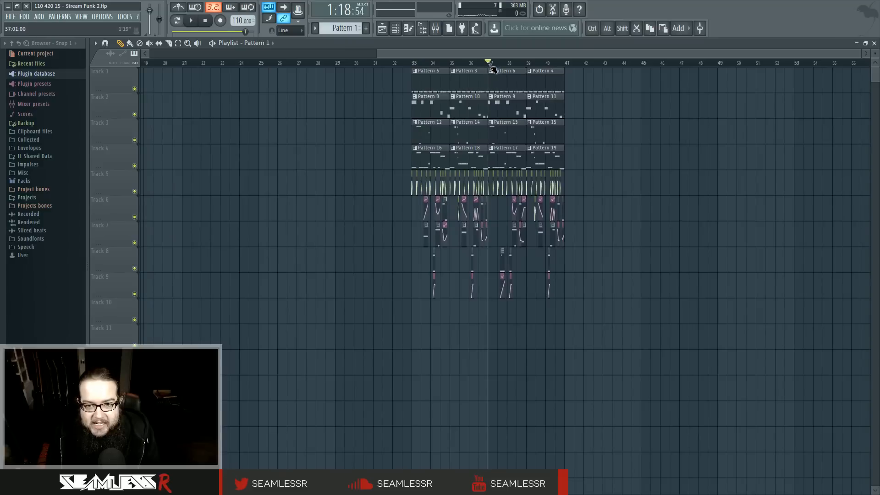
key("space")
scroll(550, 165, "up", 2)
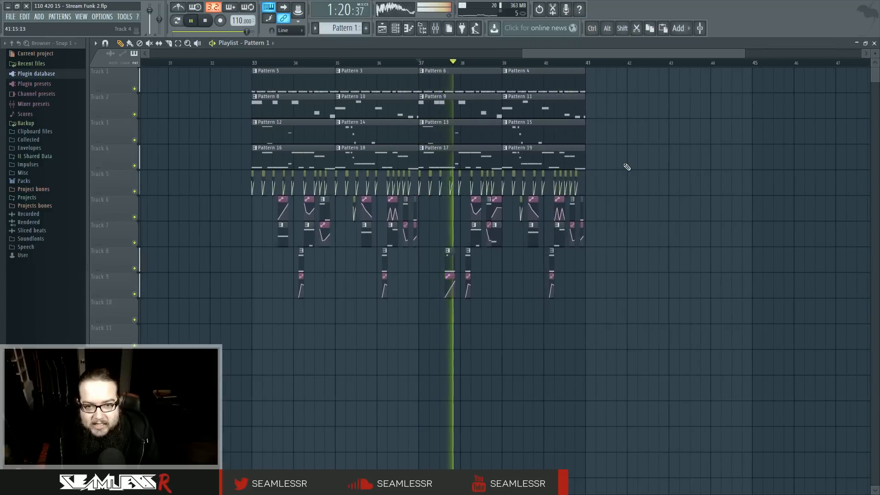
left_click_drag(647, 172, 605, 185)
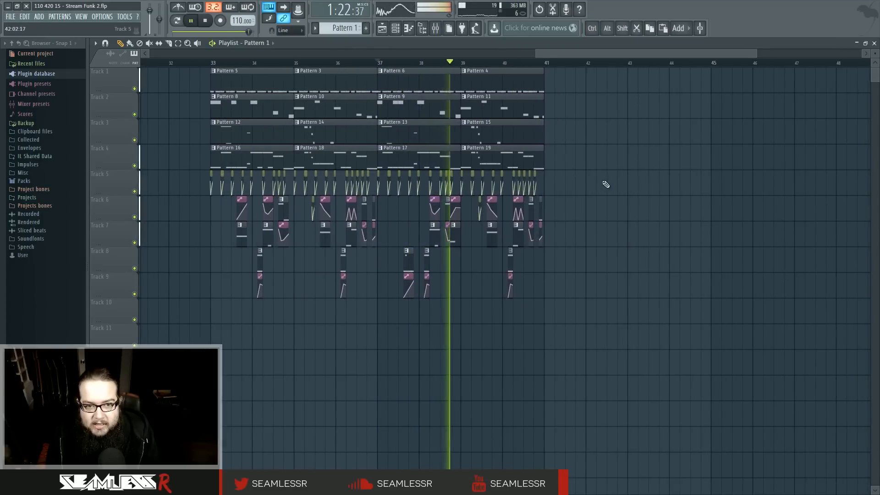
key("space")
Duplicate all clips of the eight-bar arrangement on tracks 1 to 9 directly after it, starting at bar 41, and clear the selection
scroll(603, 183, "down", 3)
left_click_drag(267, 68, 517, 290)
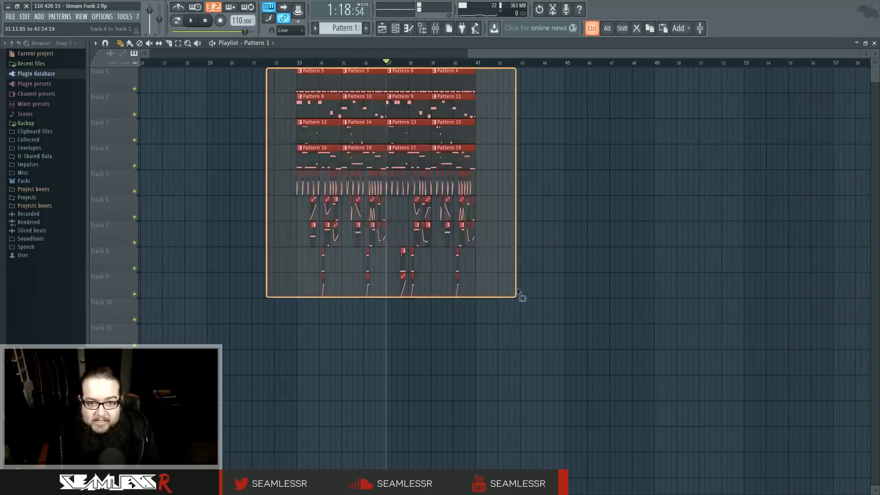
key("ctrl+b")
scroll(628, 291, "up", 3)
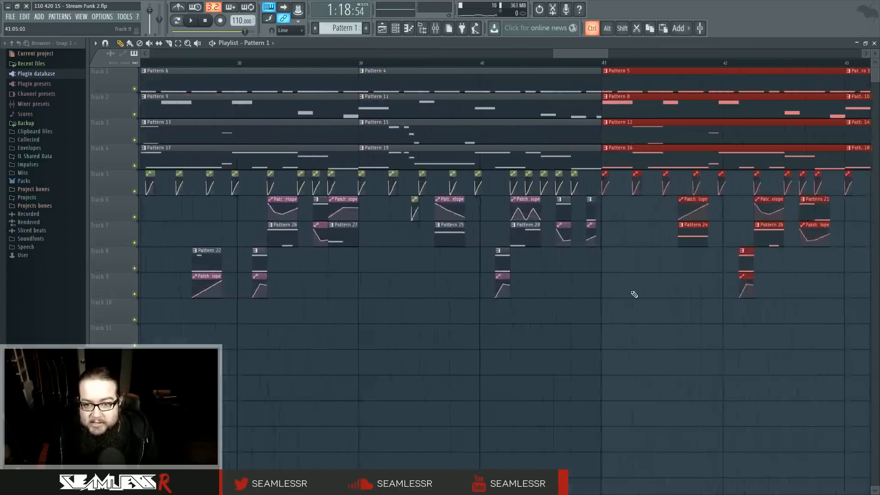
scroll(582, 269, "up", 4)
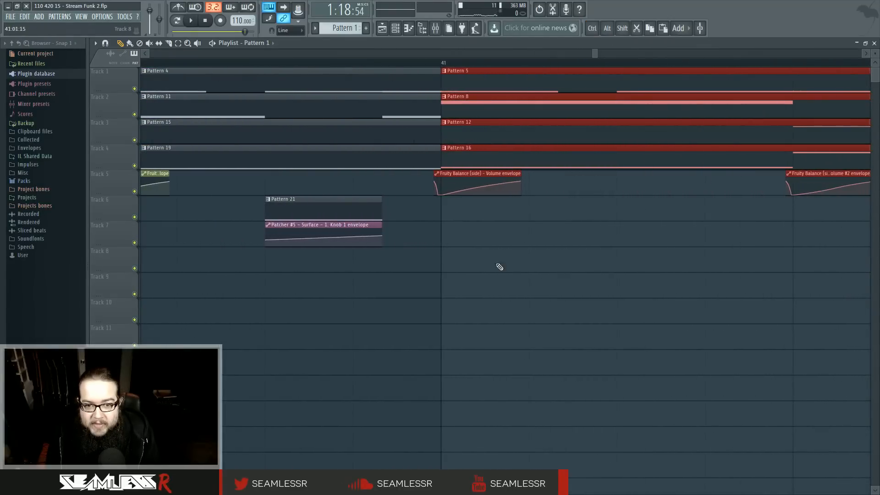
left_click(486, 233, "ctrl")
scroll(506, 296, "down", 8)
left_click_drag(600, 320, 440, 345)
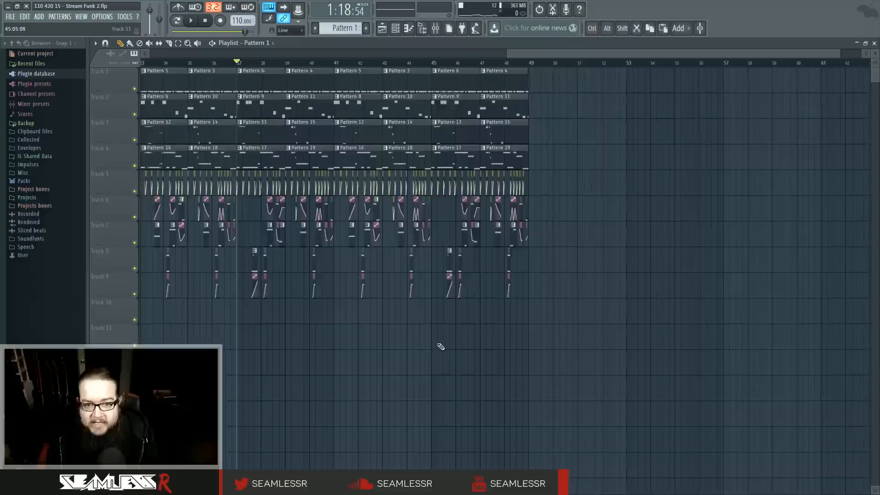
Mark the empty timeline range from bar 49 through bar 64 and play the start of the original section from bar 9
scroll(504, 342, "down", 4)
left_click_drag(461, 64, 638, 72)
scroll(799, 173, "left", 5)
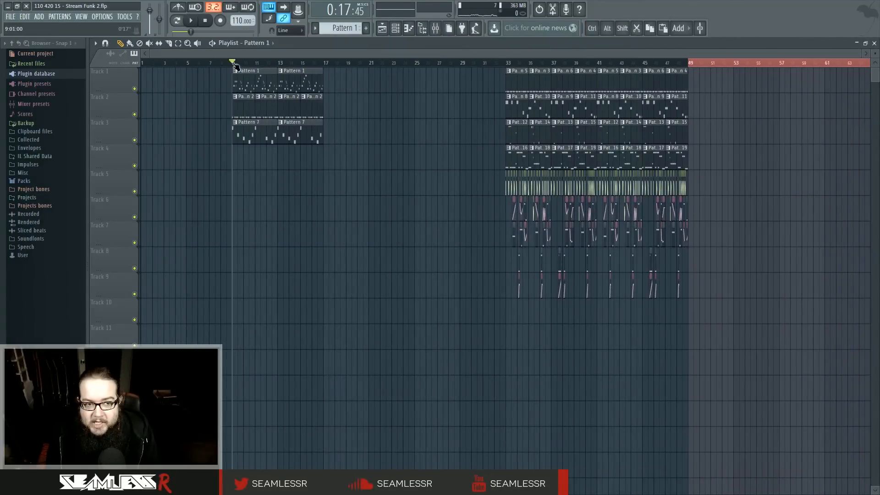
key("space")
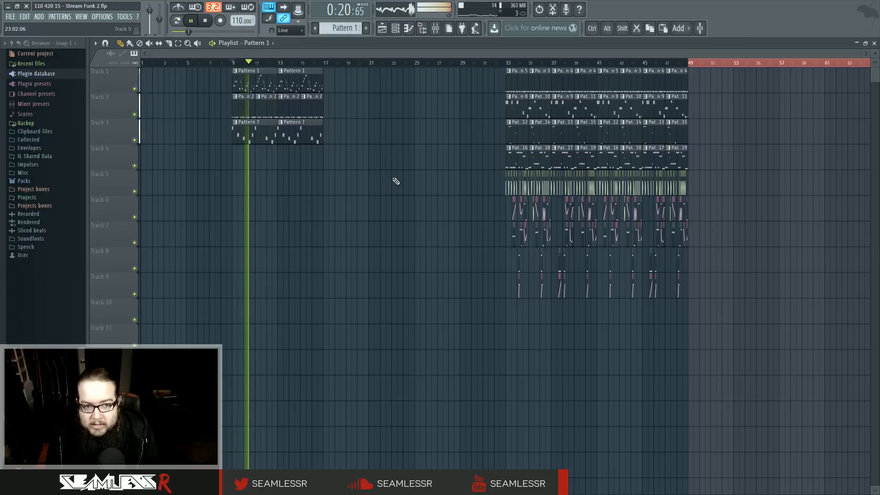
scroll(225, 202, "right", 5)
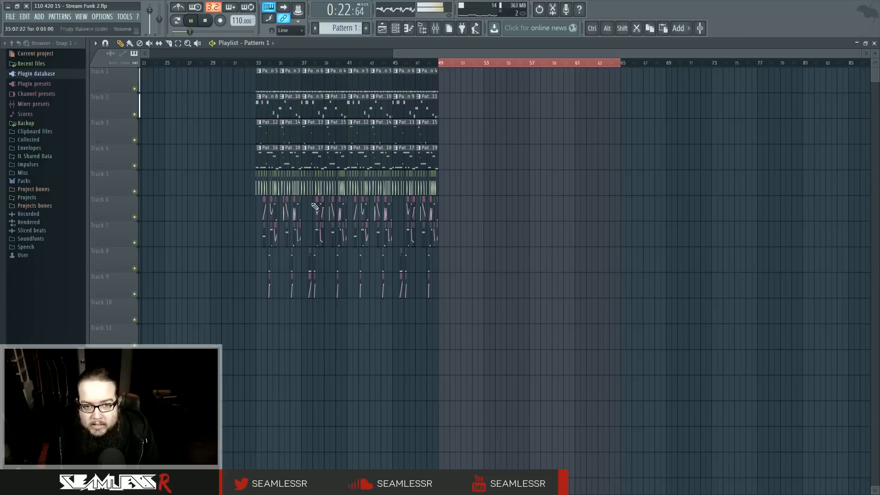
scroll(321, 197, "left", 2)
key("space")
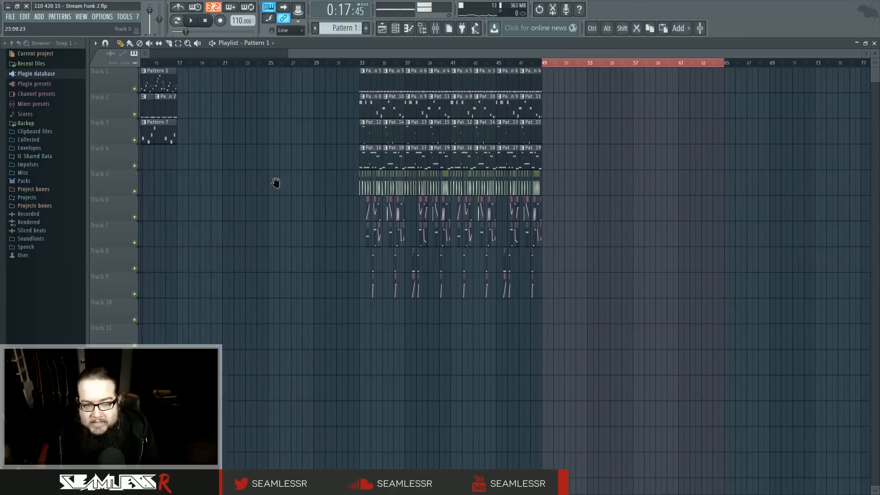
Select the original section's clips in bars 9 to 16, and clear both the clip and timeline selections
scroll(275, 183, "left", 3)
left_click_drag(216, 69, 316, 143)
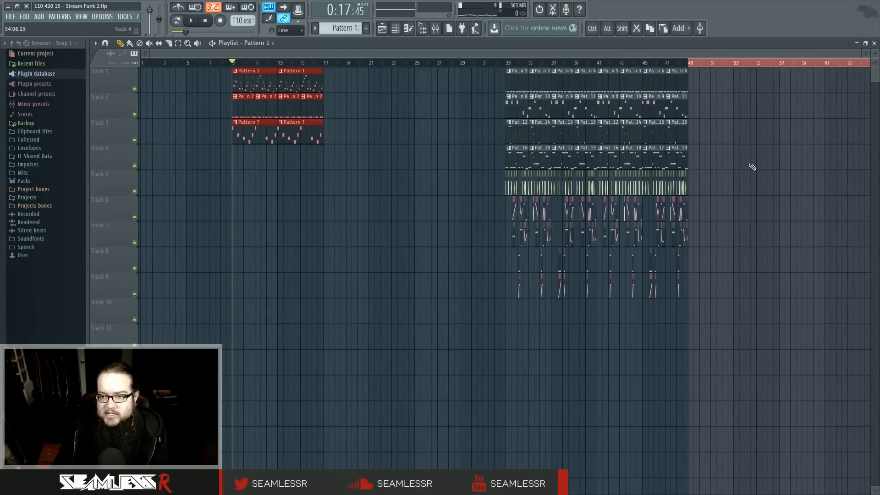
left_click(704, 67, "ctrl")
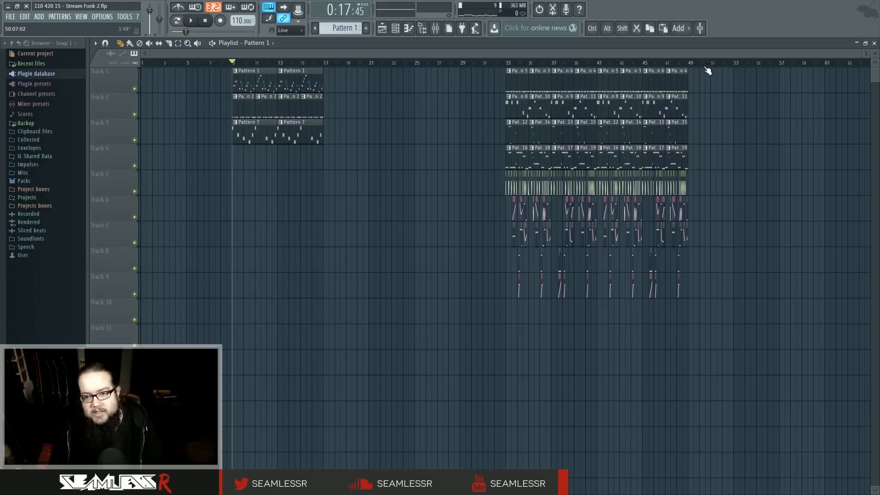
Play the extended funk arrangement from bar 33 and bring both sections of the song into view
scroll(677, 173, "right", 2)
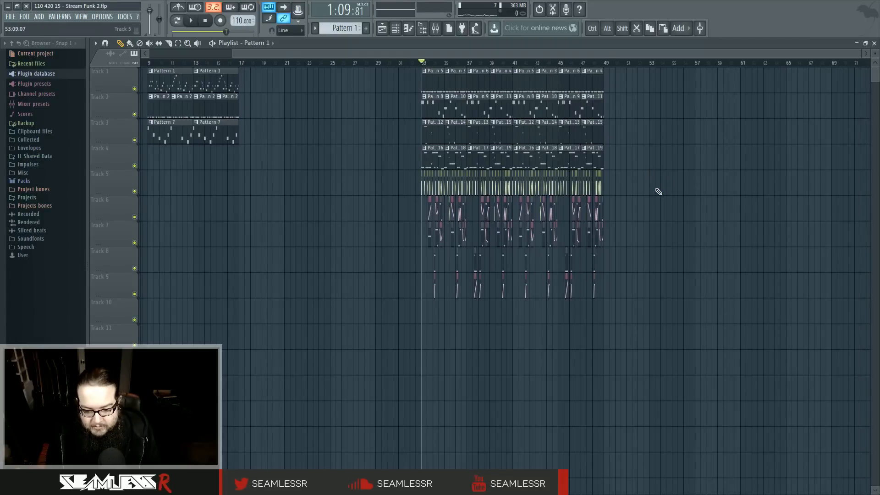
key("space")
scroll(641, 224, "up", 4, "ctrl")
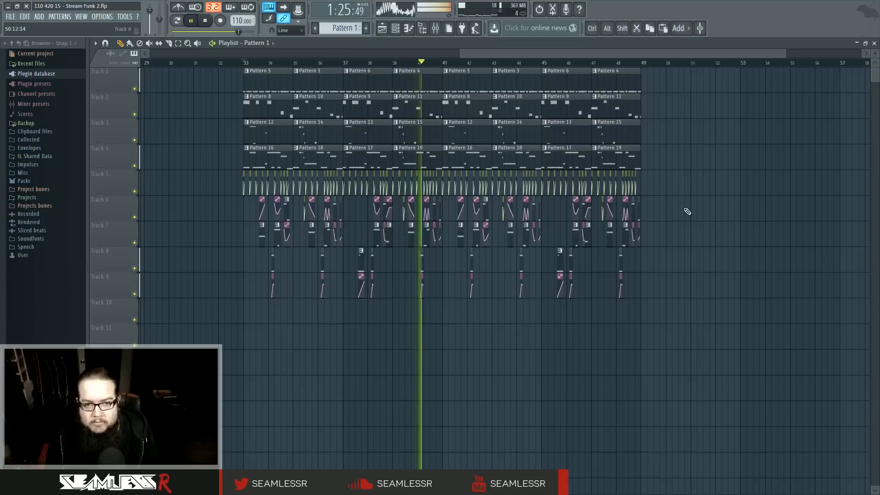
key("space")
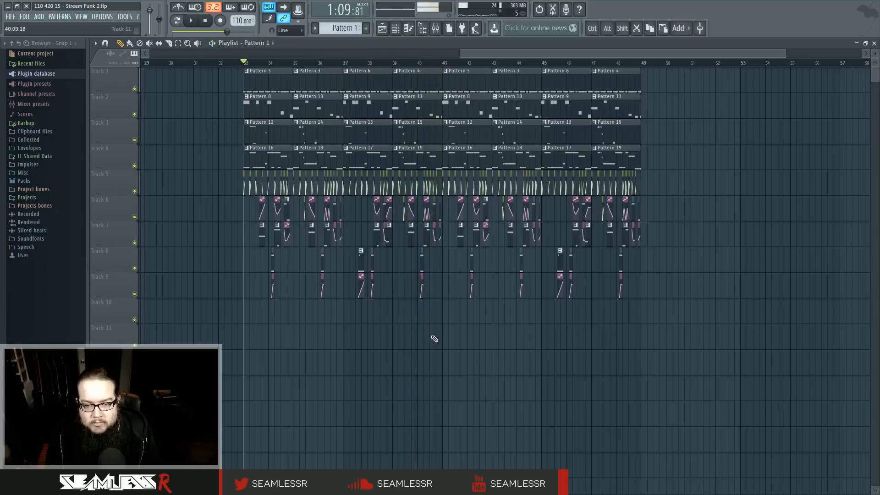
scroll(435, 339, "left", 2)
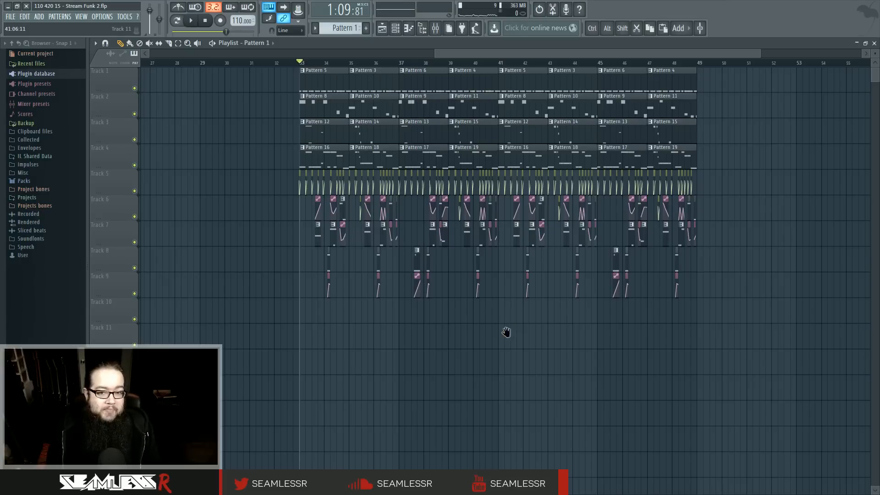
scroll(552, 340, "down", 3)
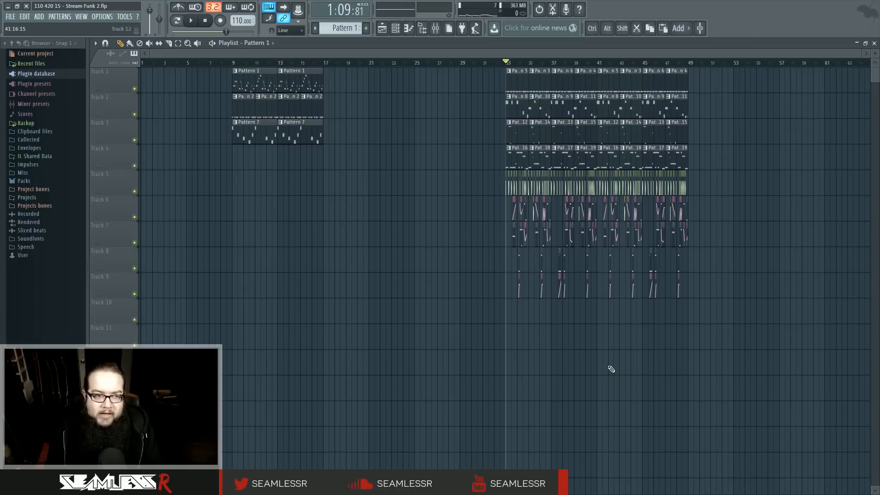
Look through the installed VST effects in the plugin database and collapse the database again
left_click(51, 76)
left_click(52, 76)
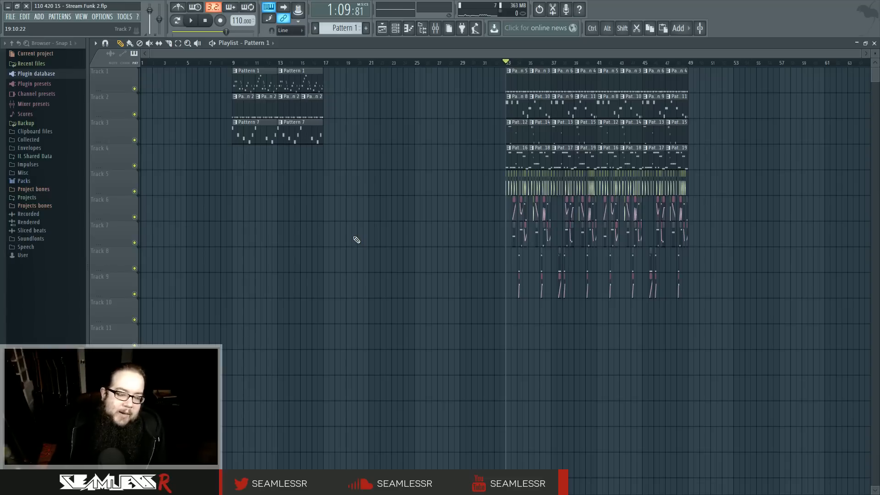
left_click(58, 75)
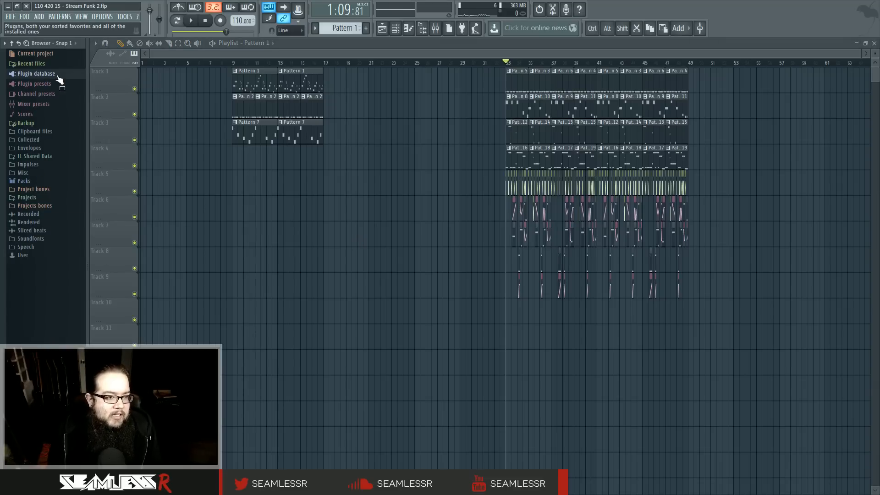
left_click(55, 221)
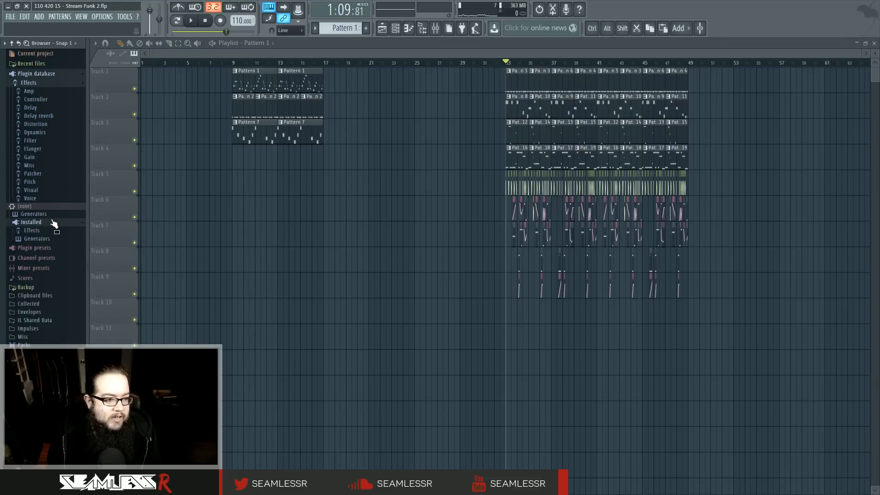
left_click(56, 231)
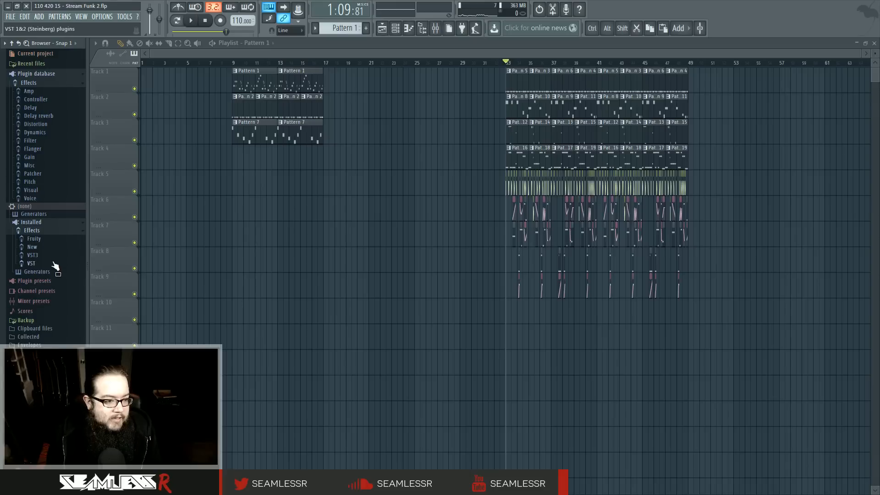
left_click(54, 264)
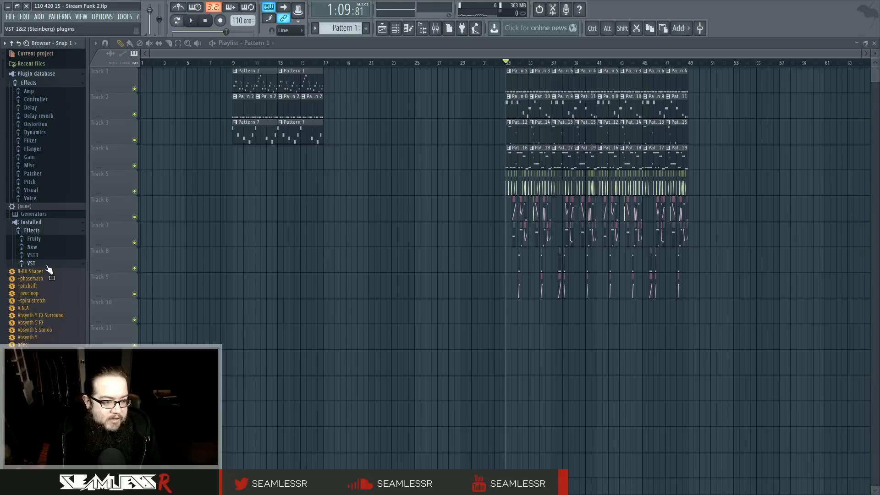
left_click(48, 265)
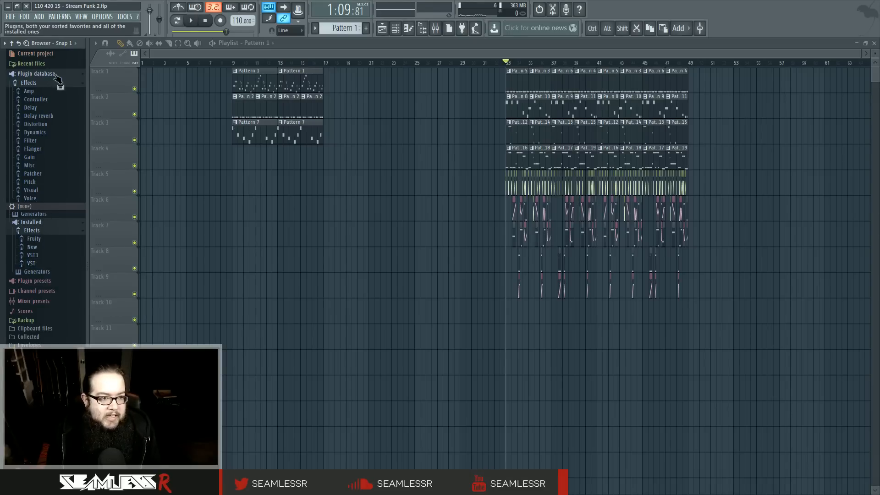
left_click(55, 74)
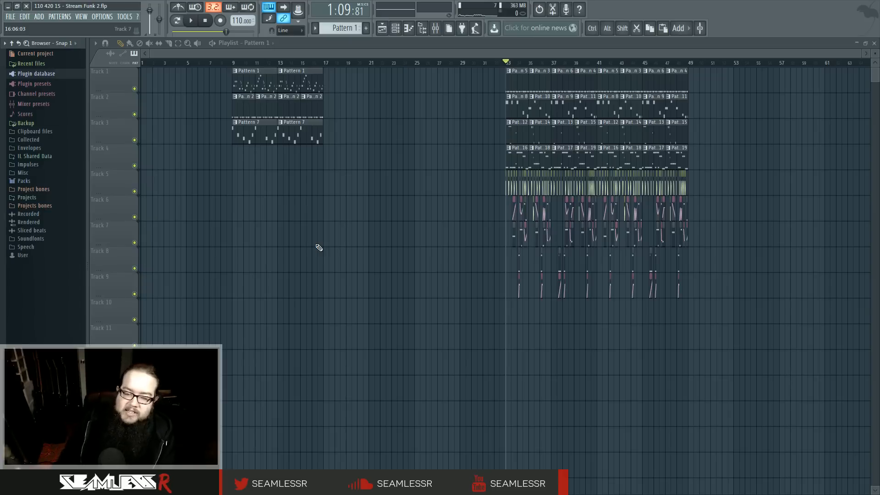